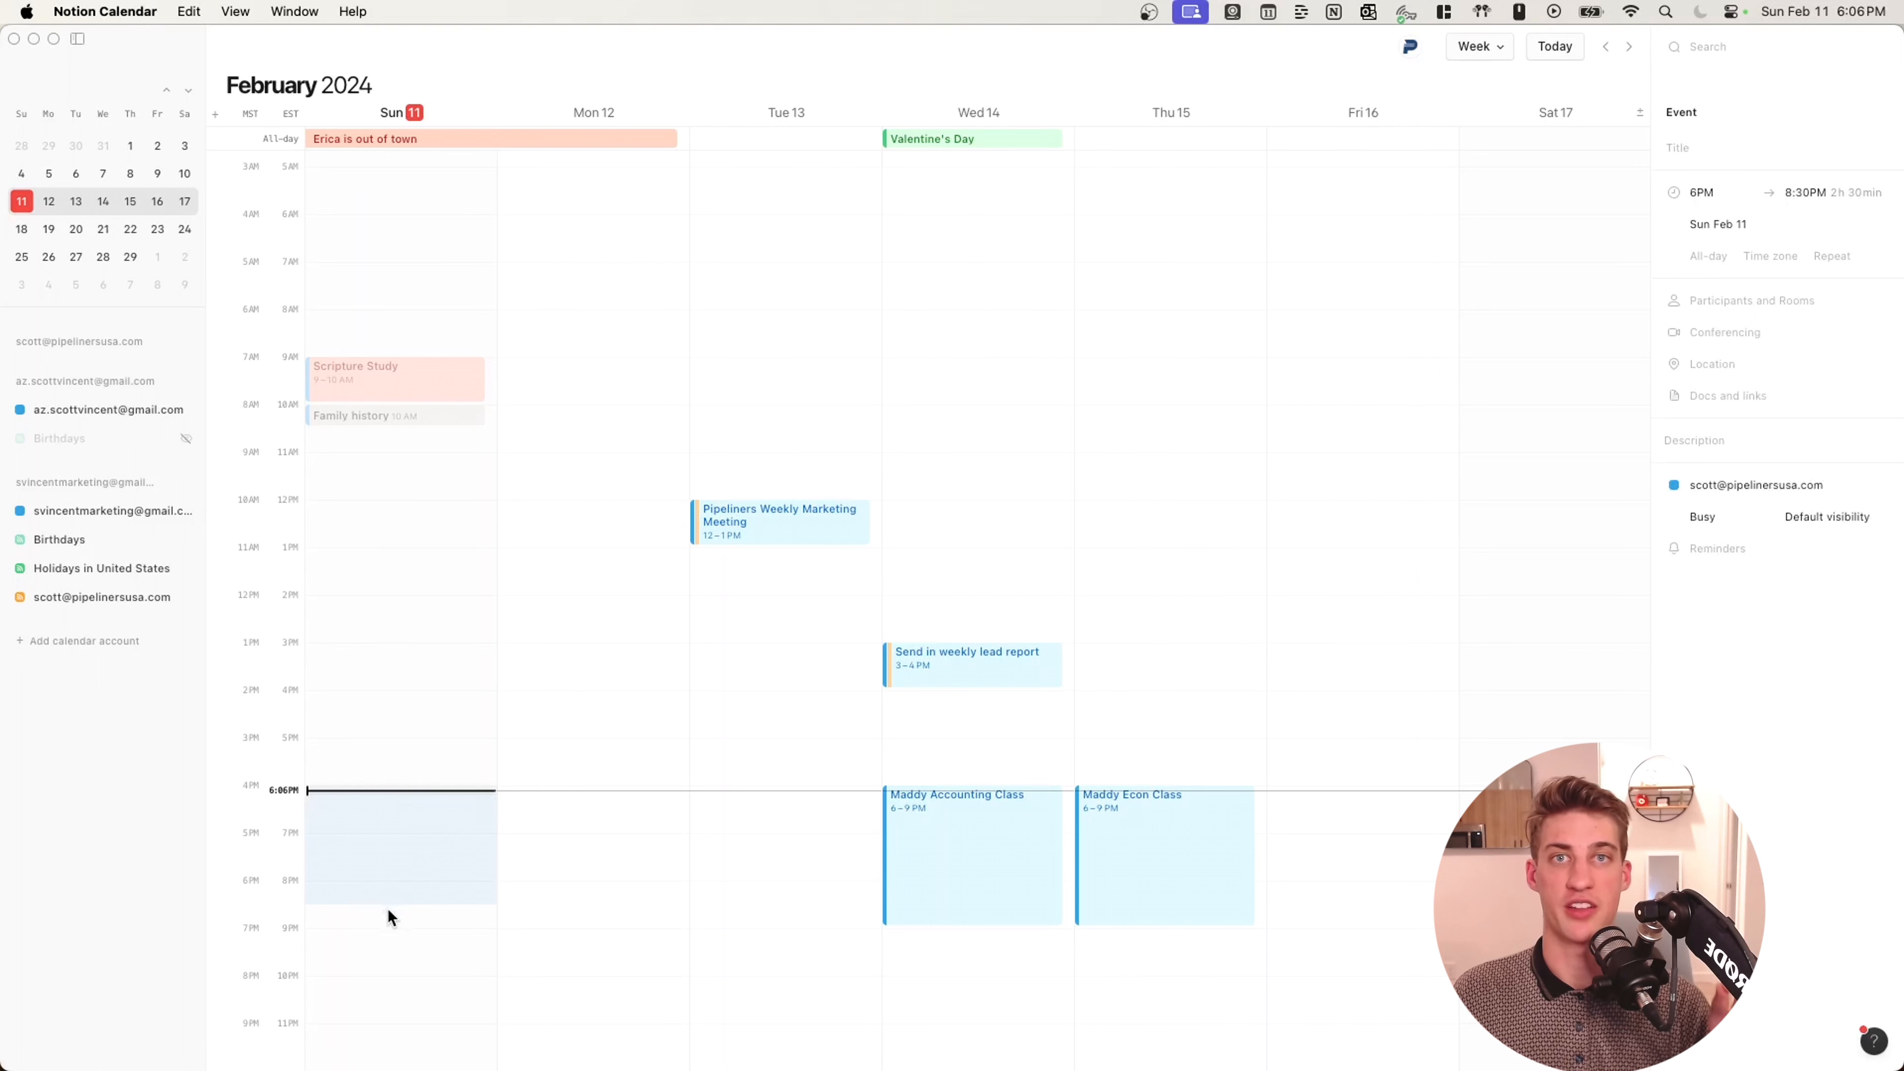
# Title the Sunday event 'Edit YouTube Video', add a contact as participant, and accept Google Meet.
pyautogui.click(1858, 144)
pyautogui.write('Edit')
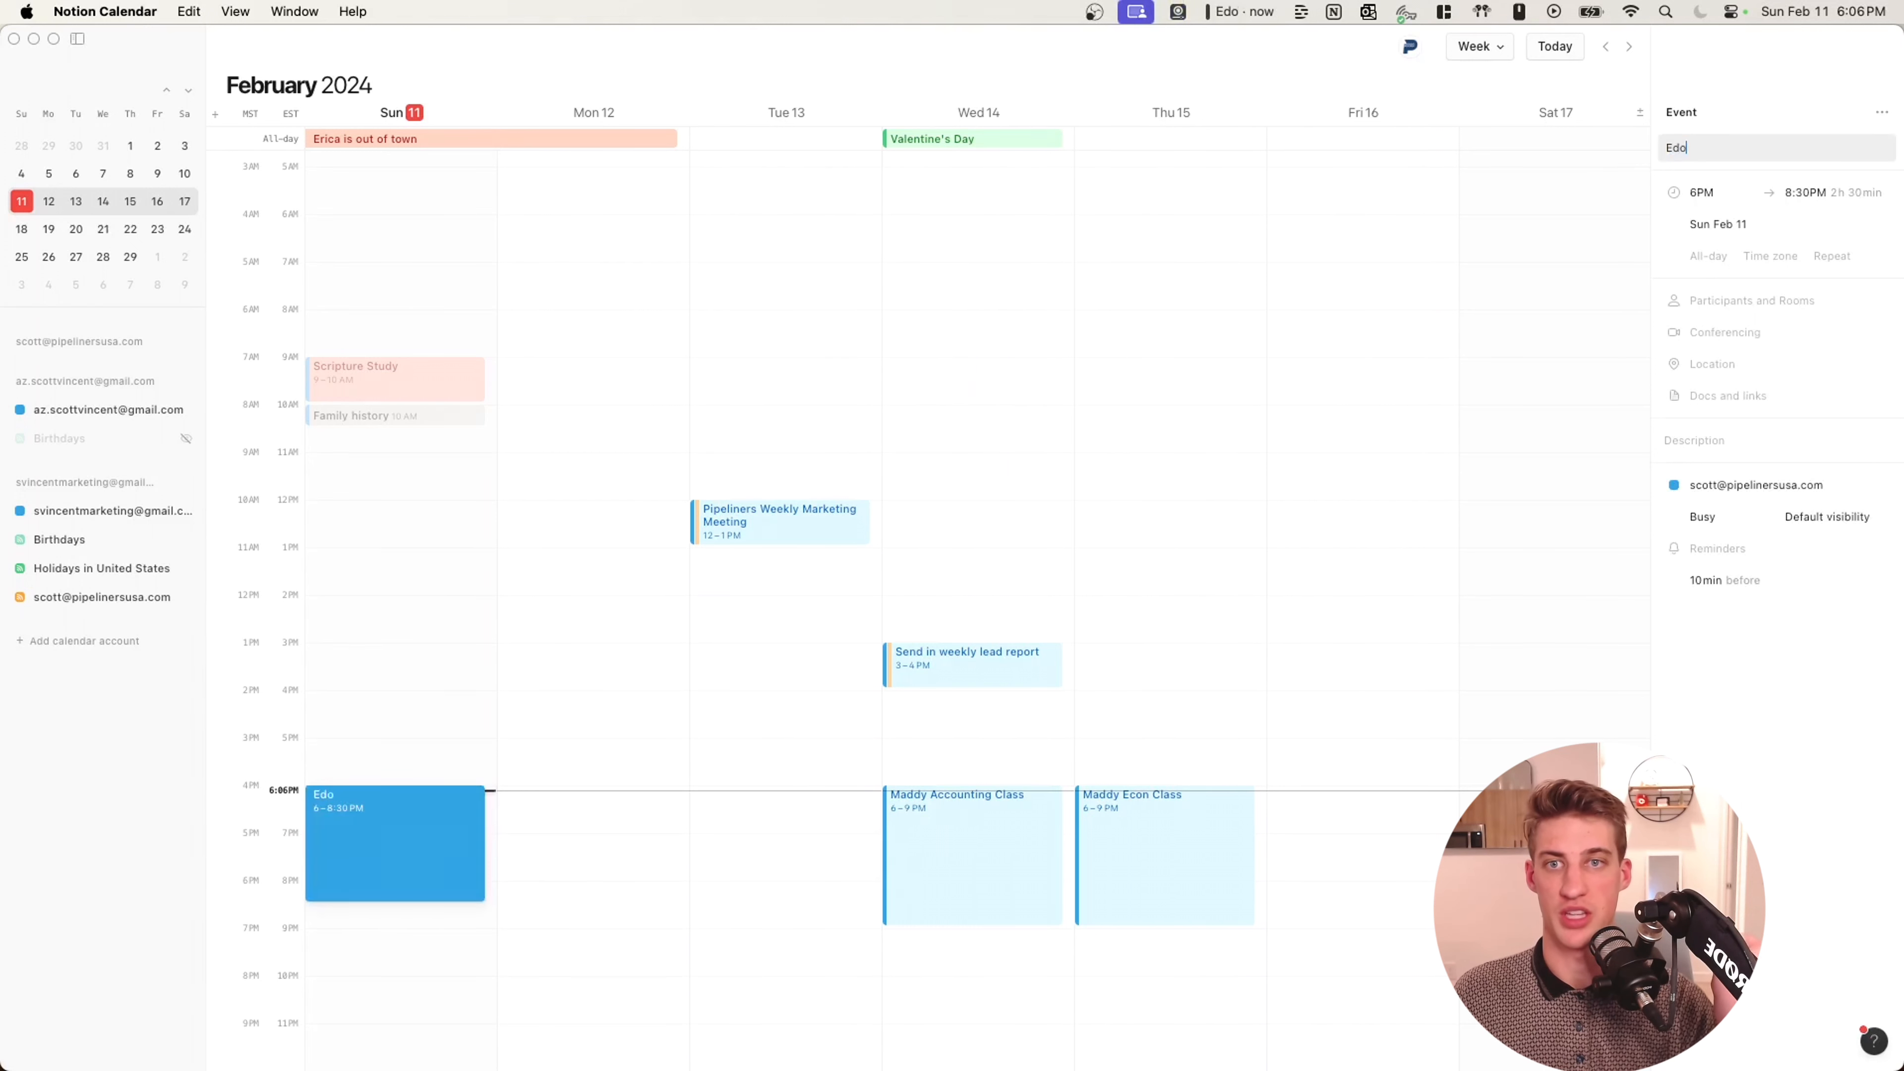
pyautogui.write(' YouTube Video')
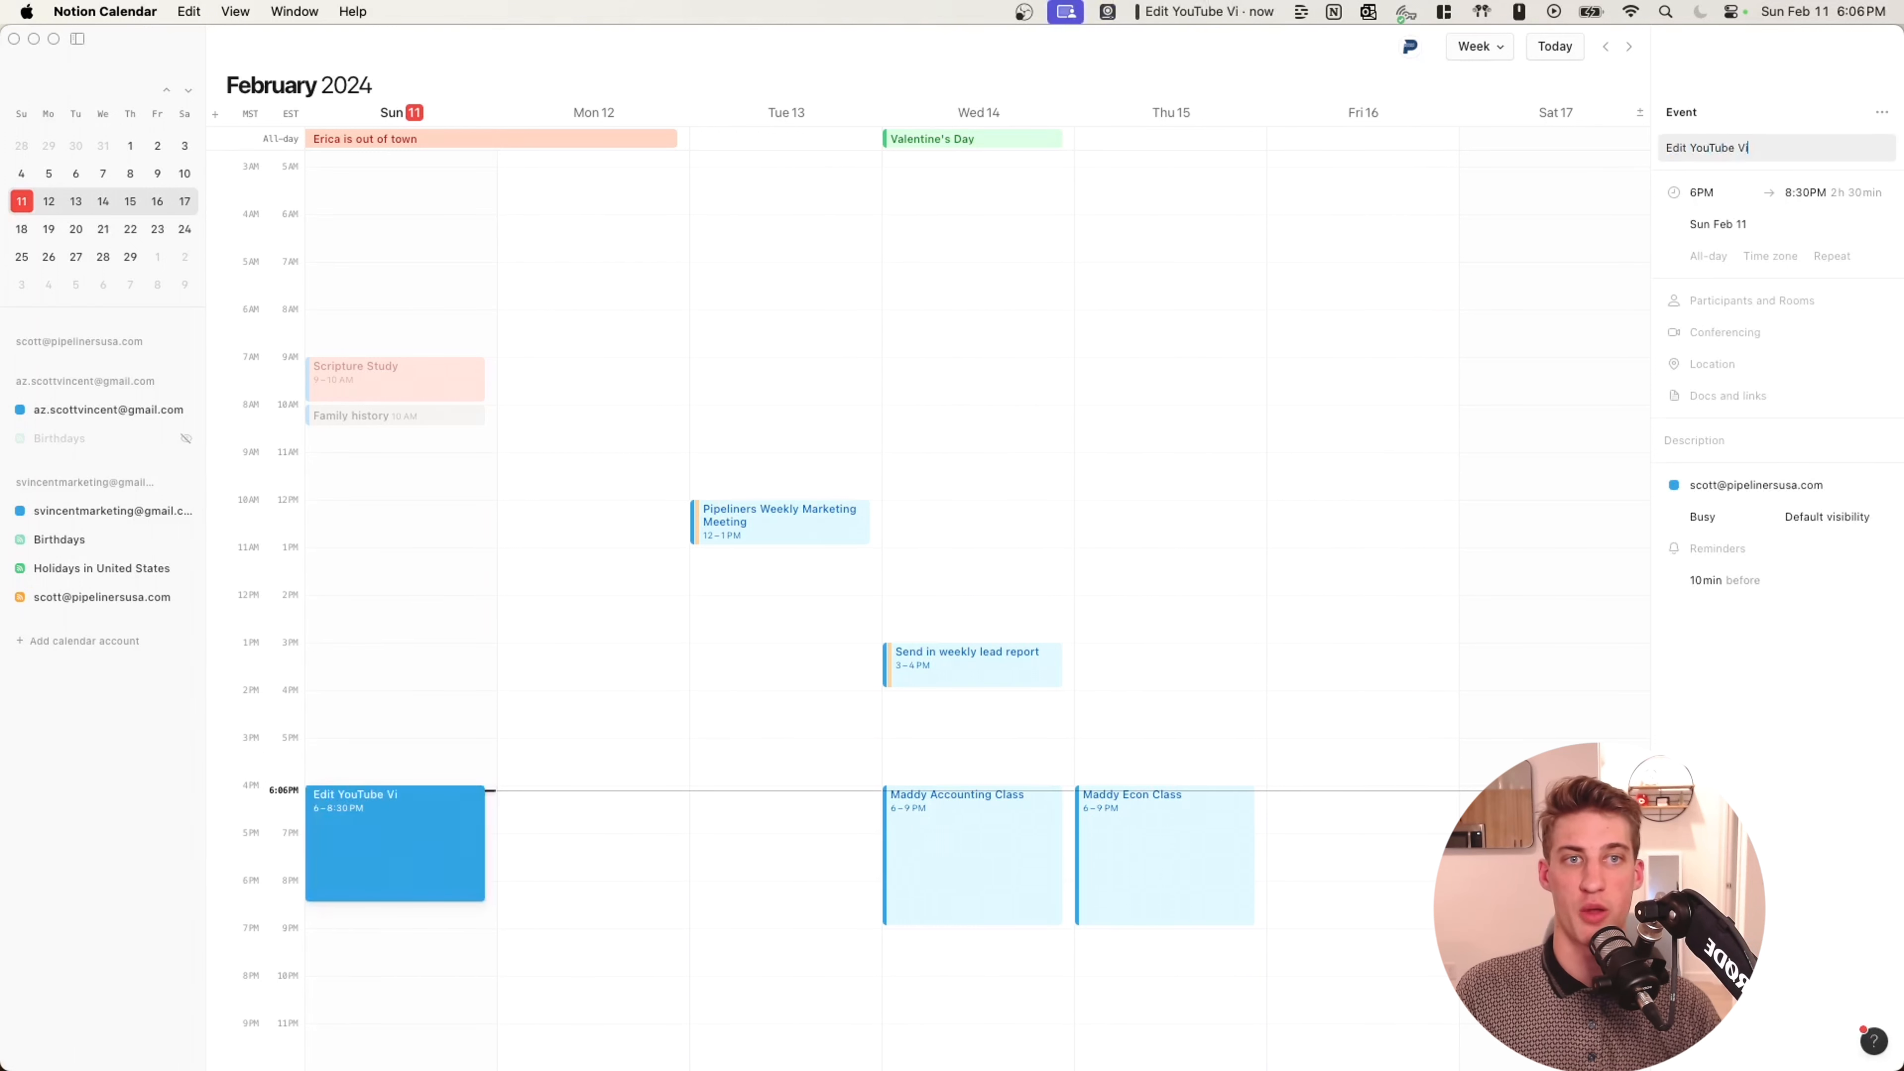
pyautogui.press('Tab')
pyautogui.press('Tab')
pyautogui.press('Tab')
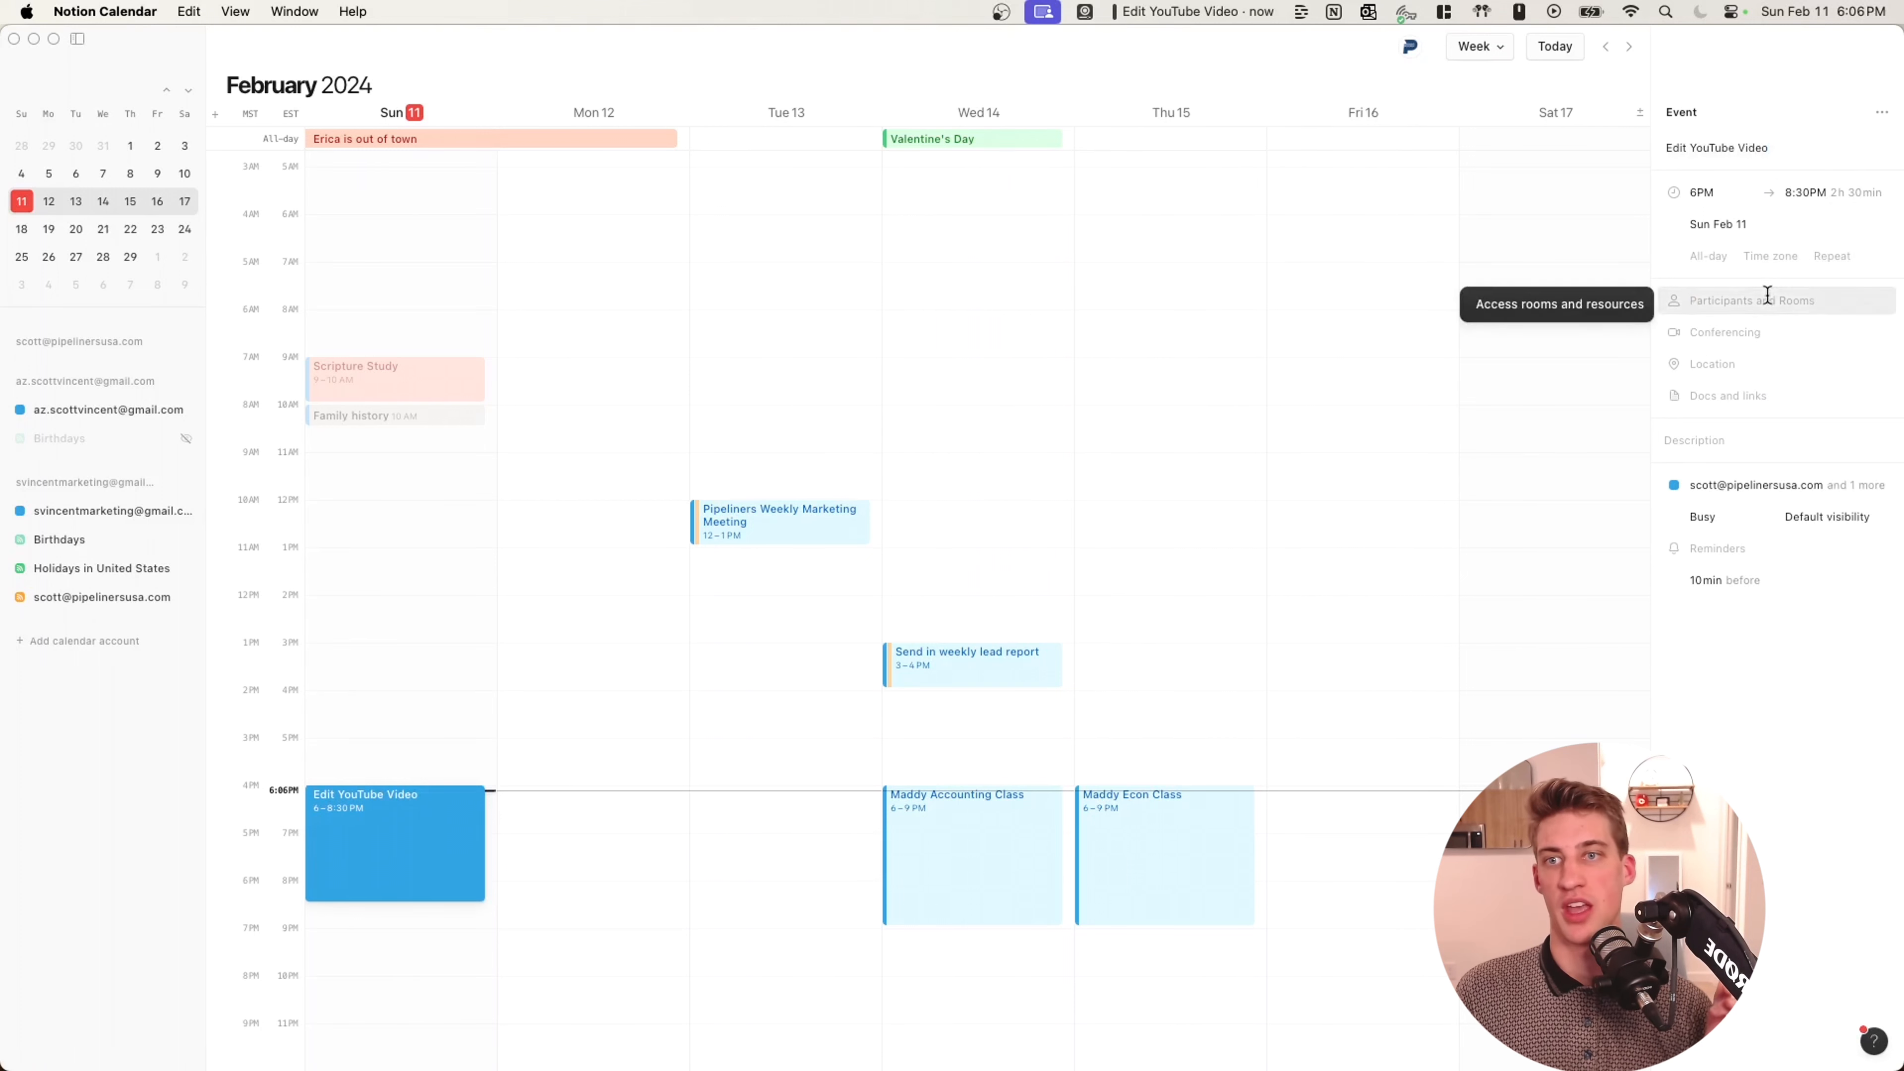
pyautogui.write('JOHN')
pyautogui.click(1640, 315)
pyautogui.press('Return')
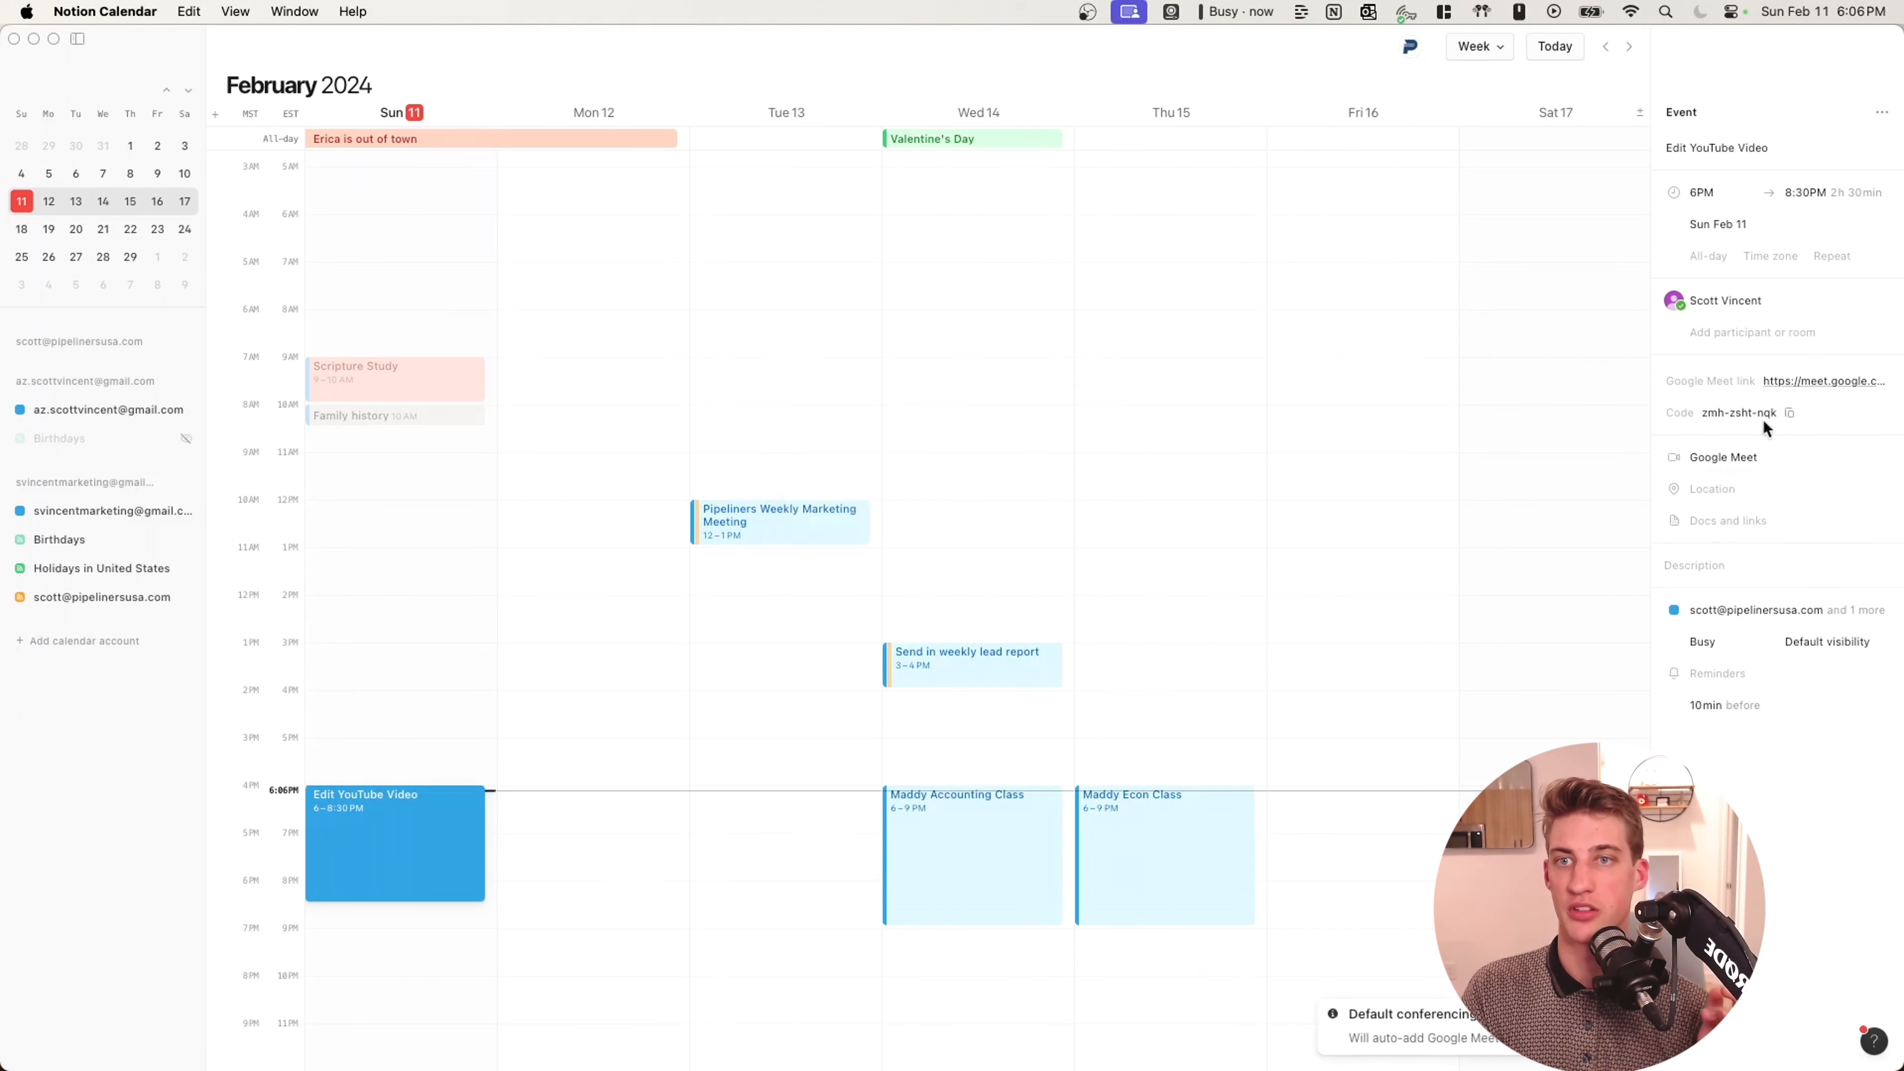
# Connect Notion and create a linked page for the event inside Projects.
pyautogui.click(1722, 520)
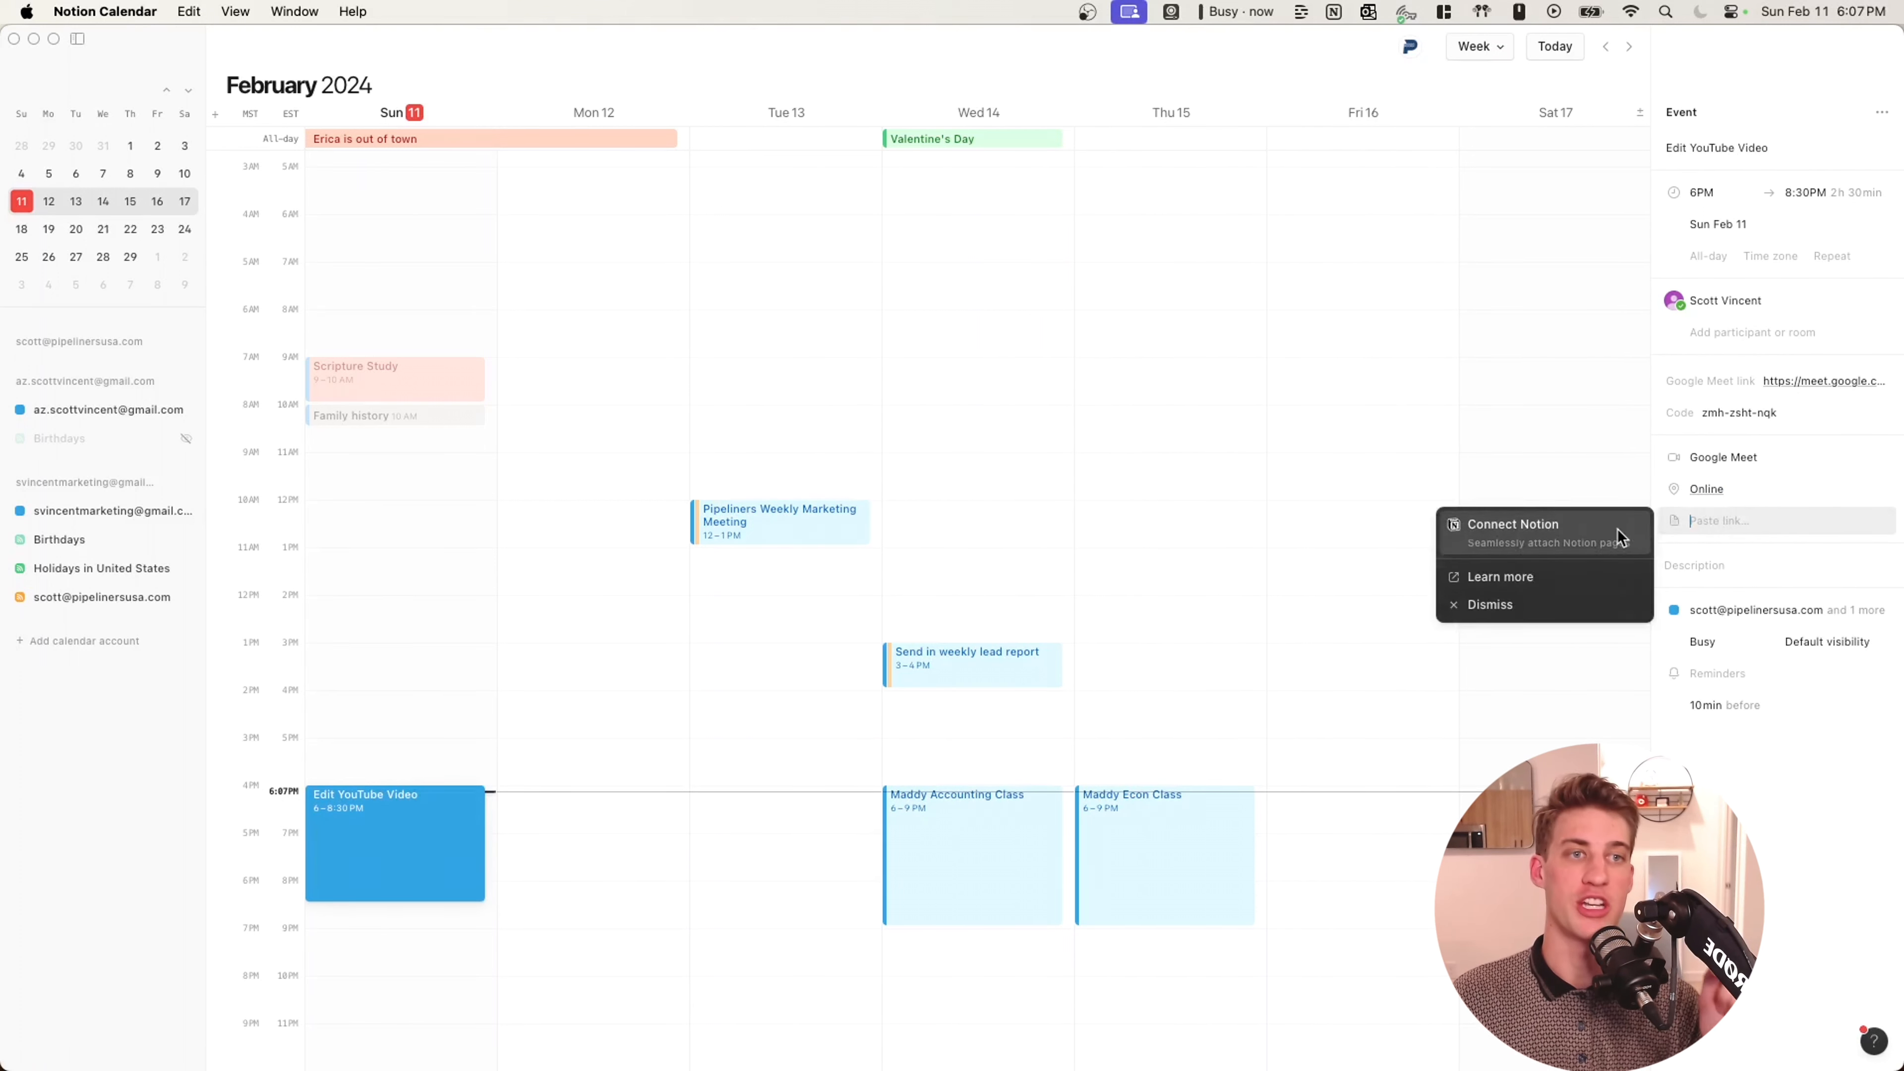
pyautogui.click(1546, 526)
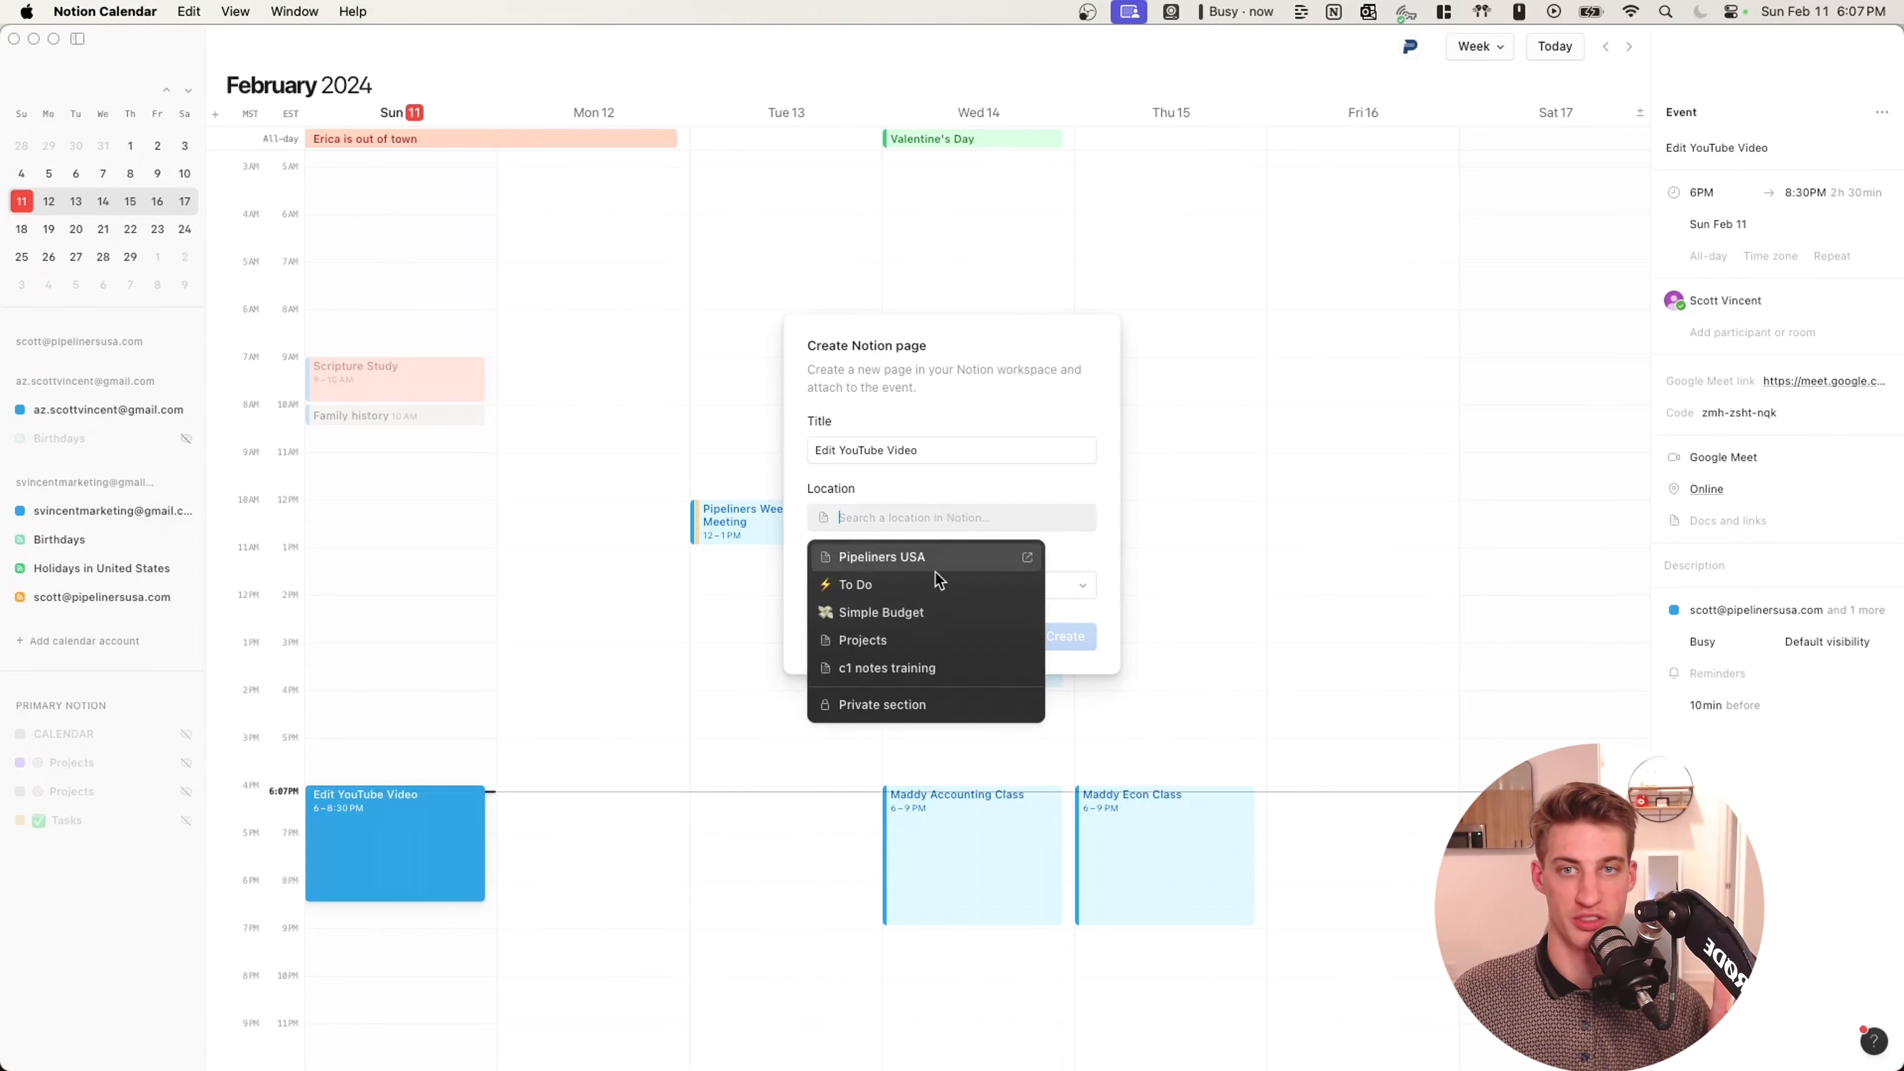
pyautogui.click(938, 636)
pyautogui.click(1064, 635)
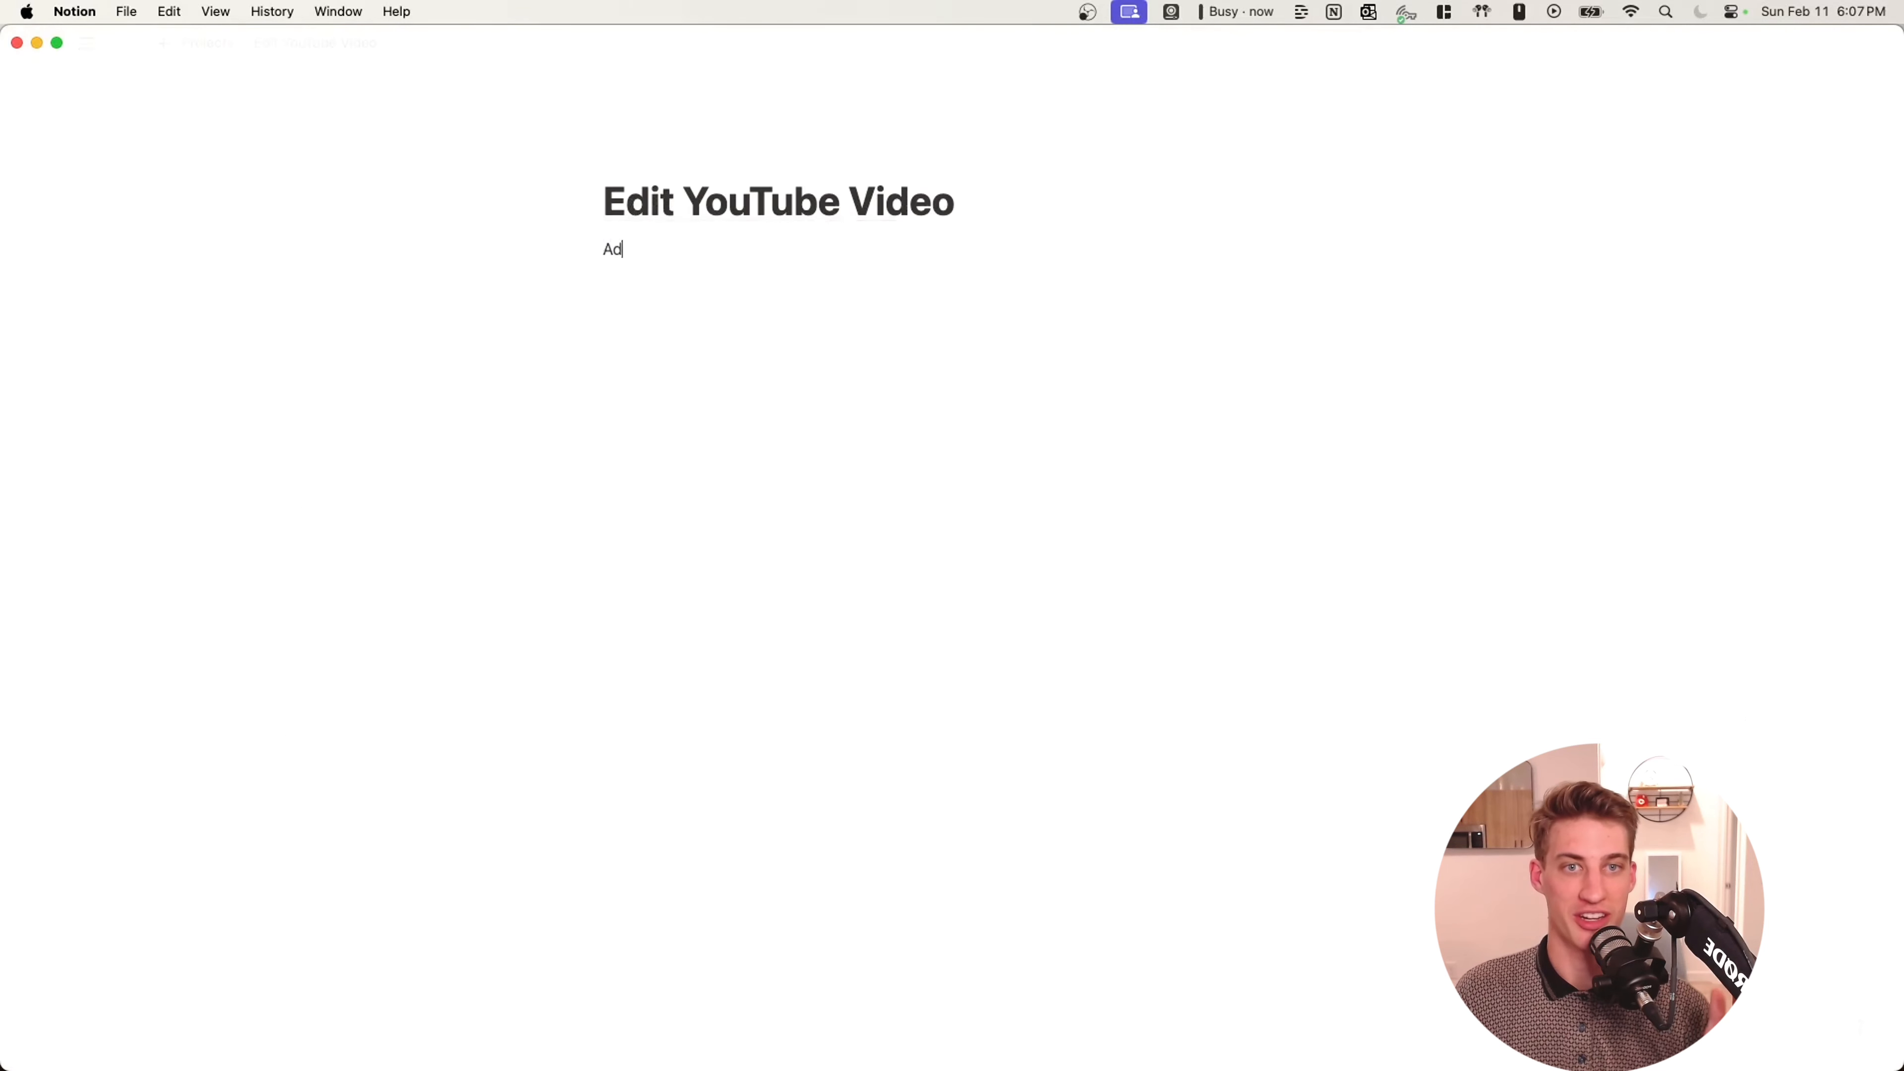
# Add bullet notes 'add a sweet video' and a second about cool background music.
pyautogui.press('Return')
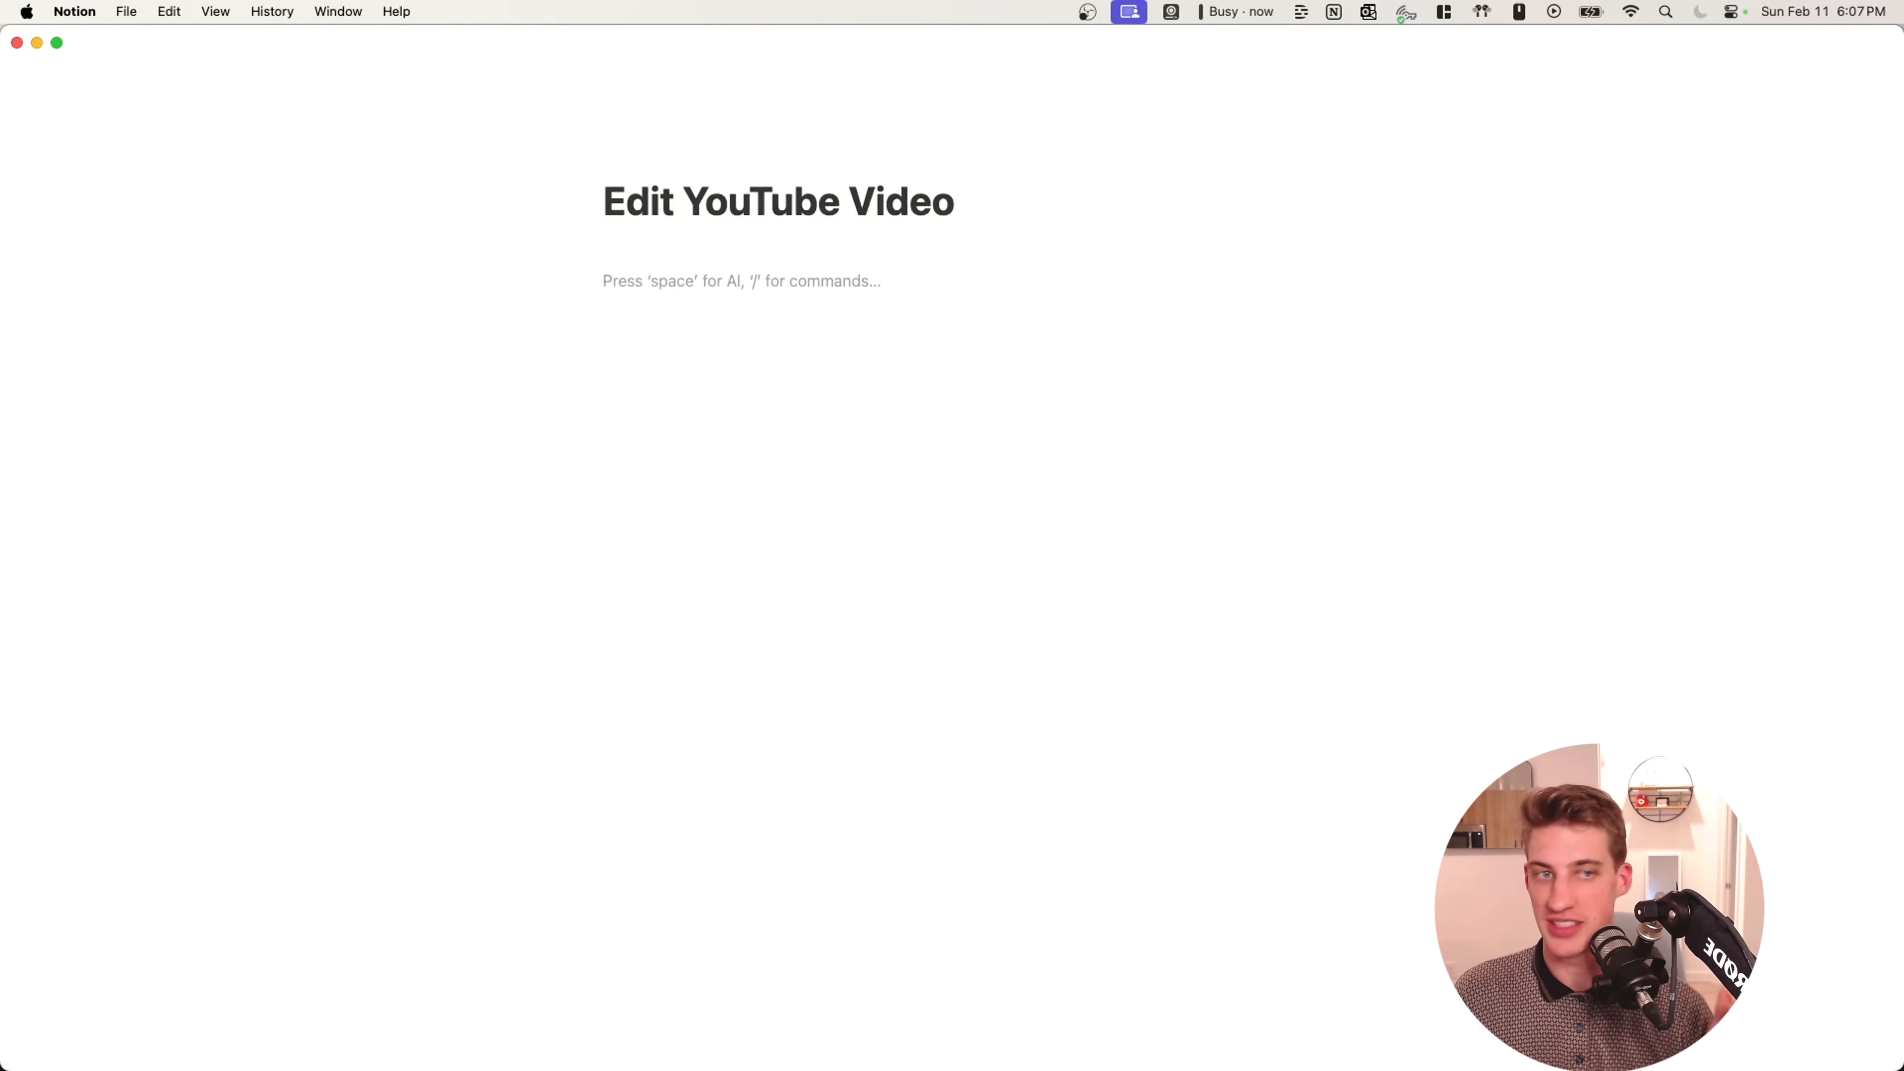
pyautogui.write('- add a swee')
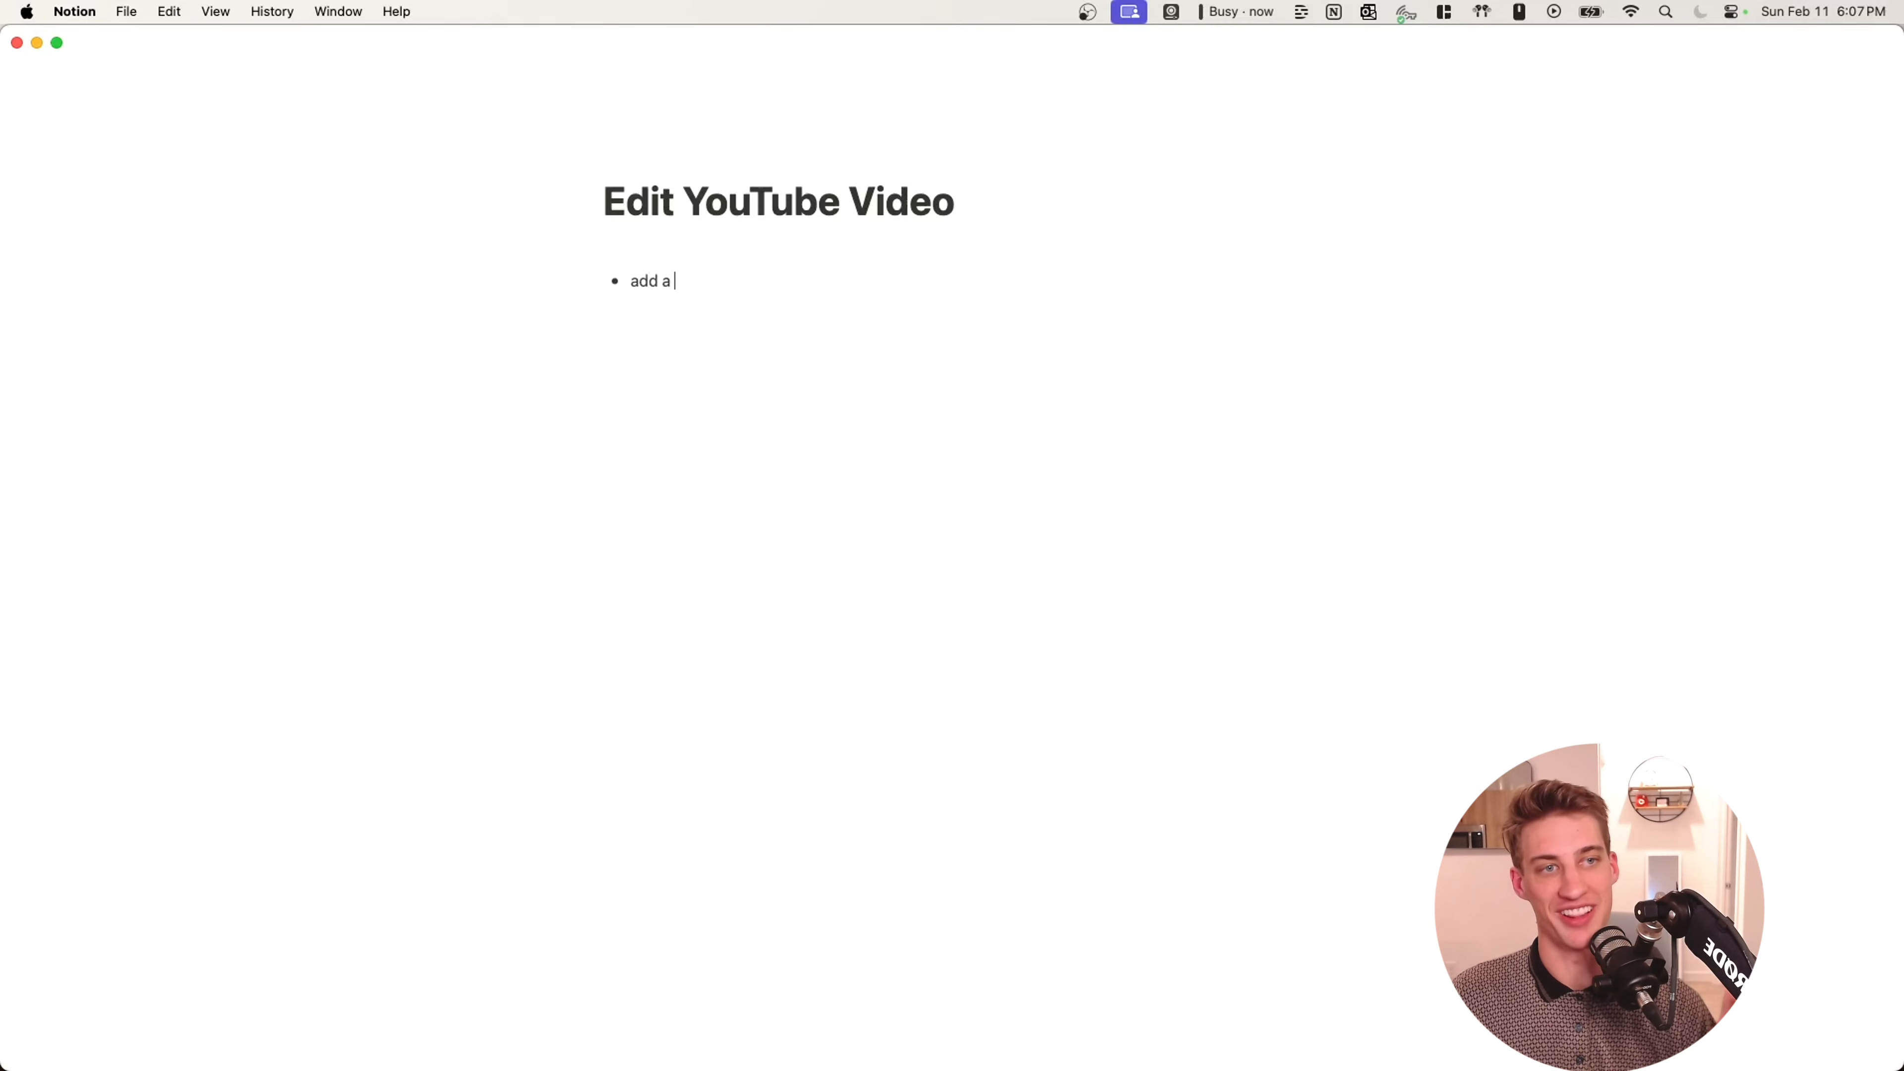
pyautogui.write('t video')
pyautogui.press('Return')
pyautogui.write('Add v')
pyautogui.press('BackSpace')
pyautogui.write('cool back')
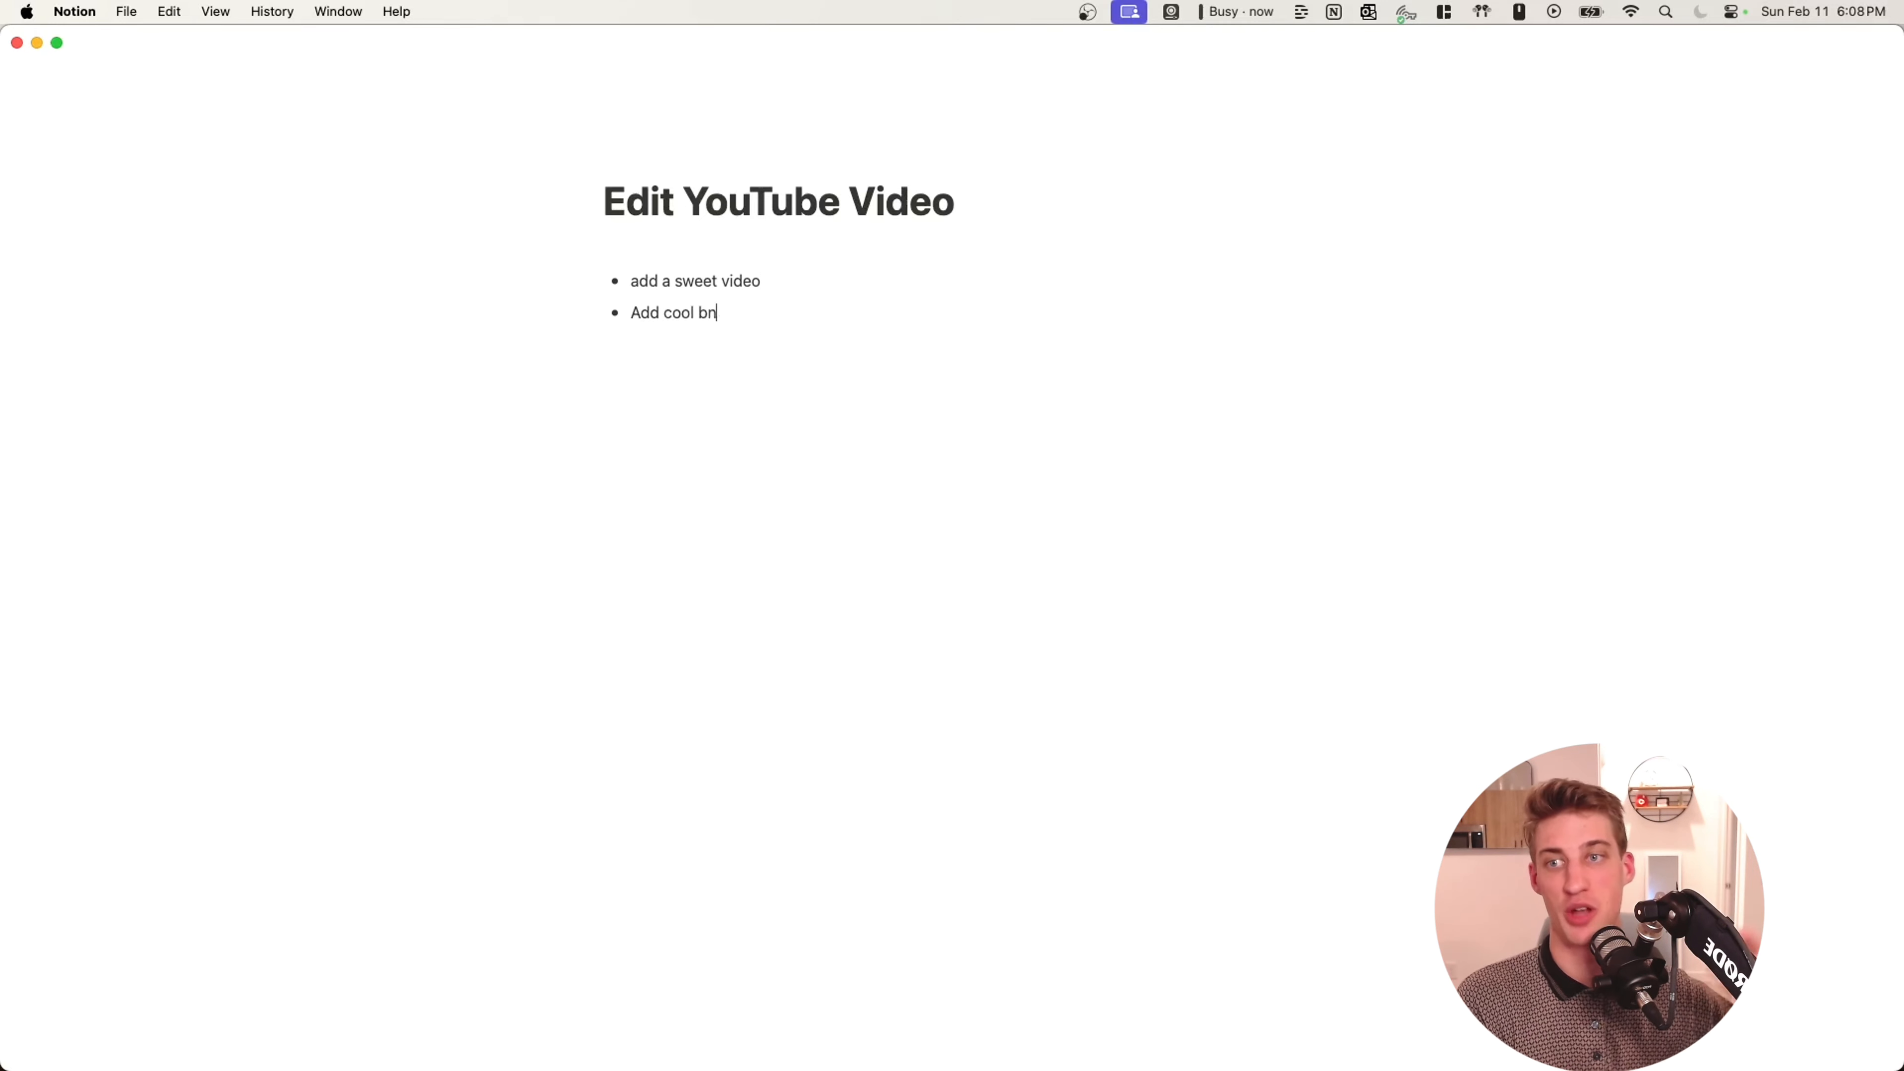
pyautogui.write('ground muys')
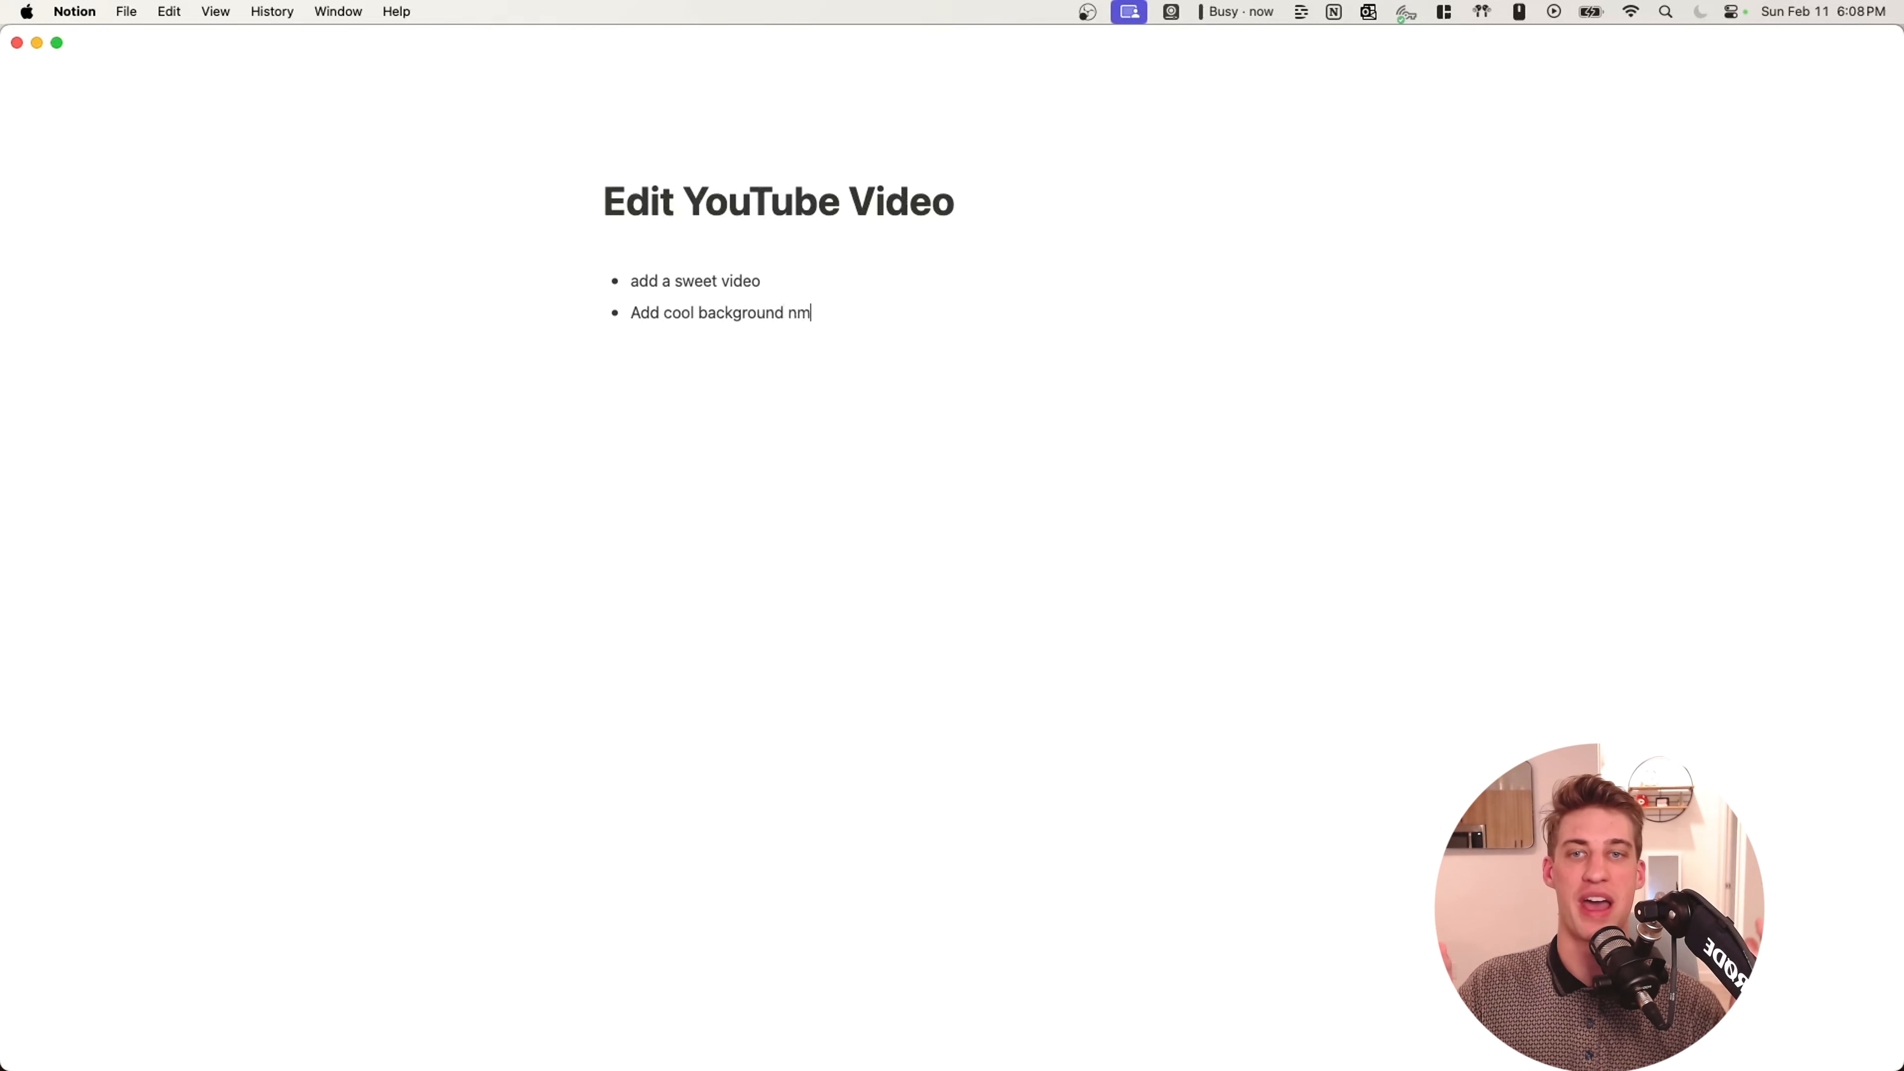
pyautogui.press('BackSpace')
pyautogui.press('BackSpace')
pyautogui.write('siu')
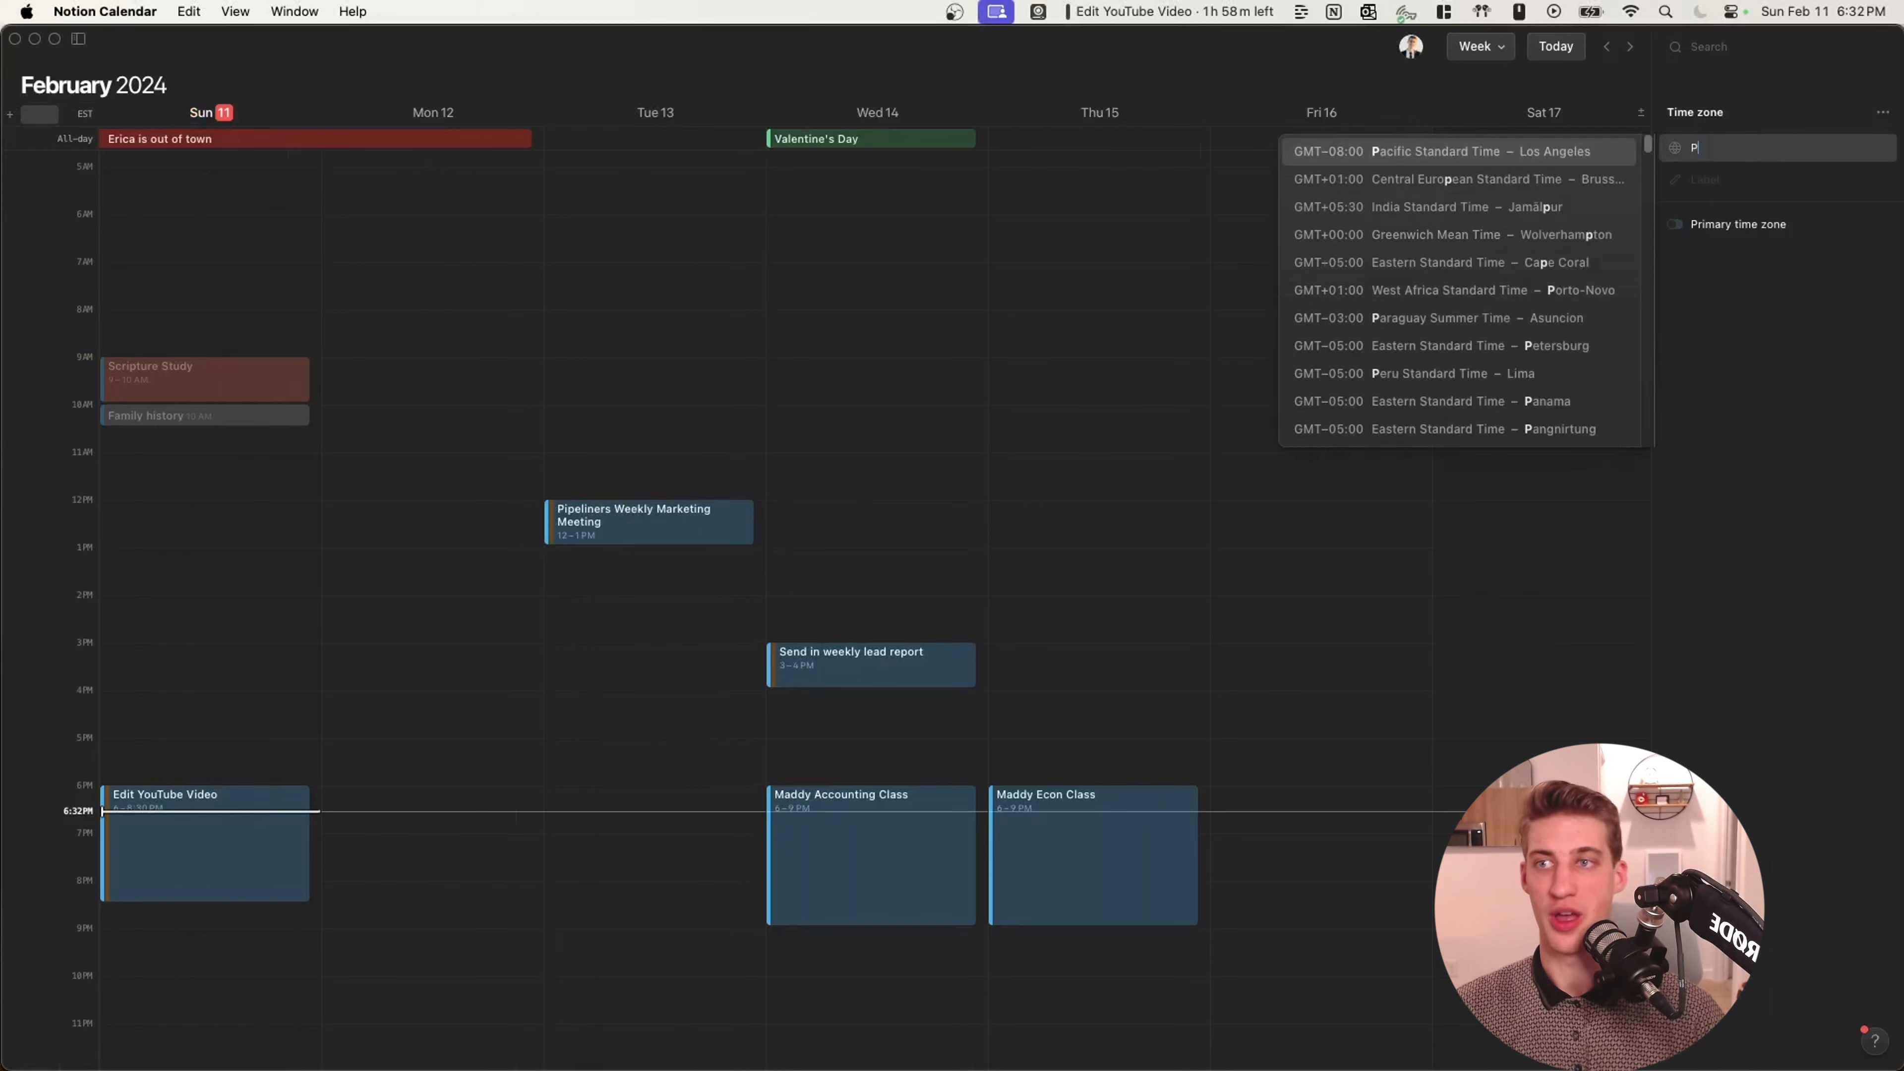
# Search 'Phoenix' and add GMT-07:00 Mountain Standard Time – Phoenix as the second time zone.
pyautogui.write('hoenix')
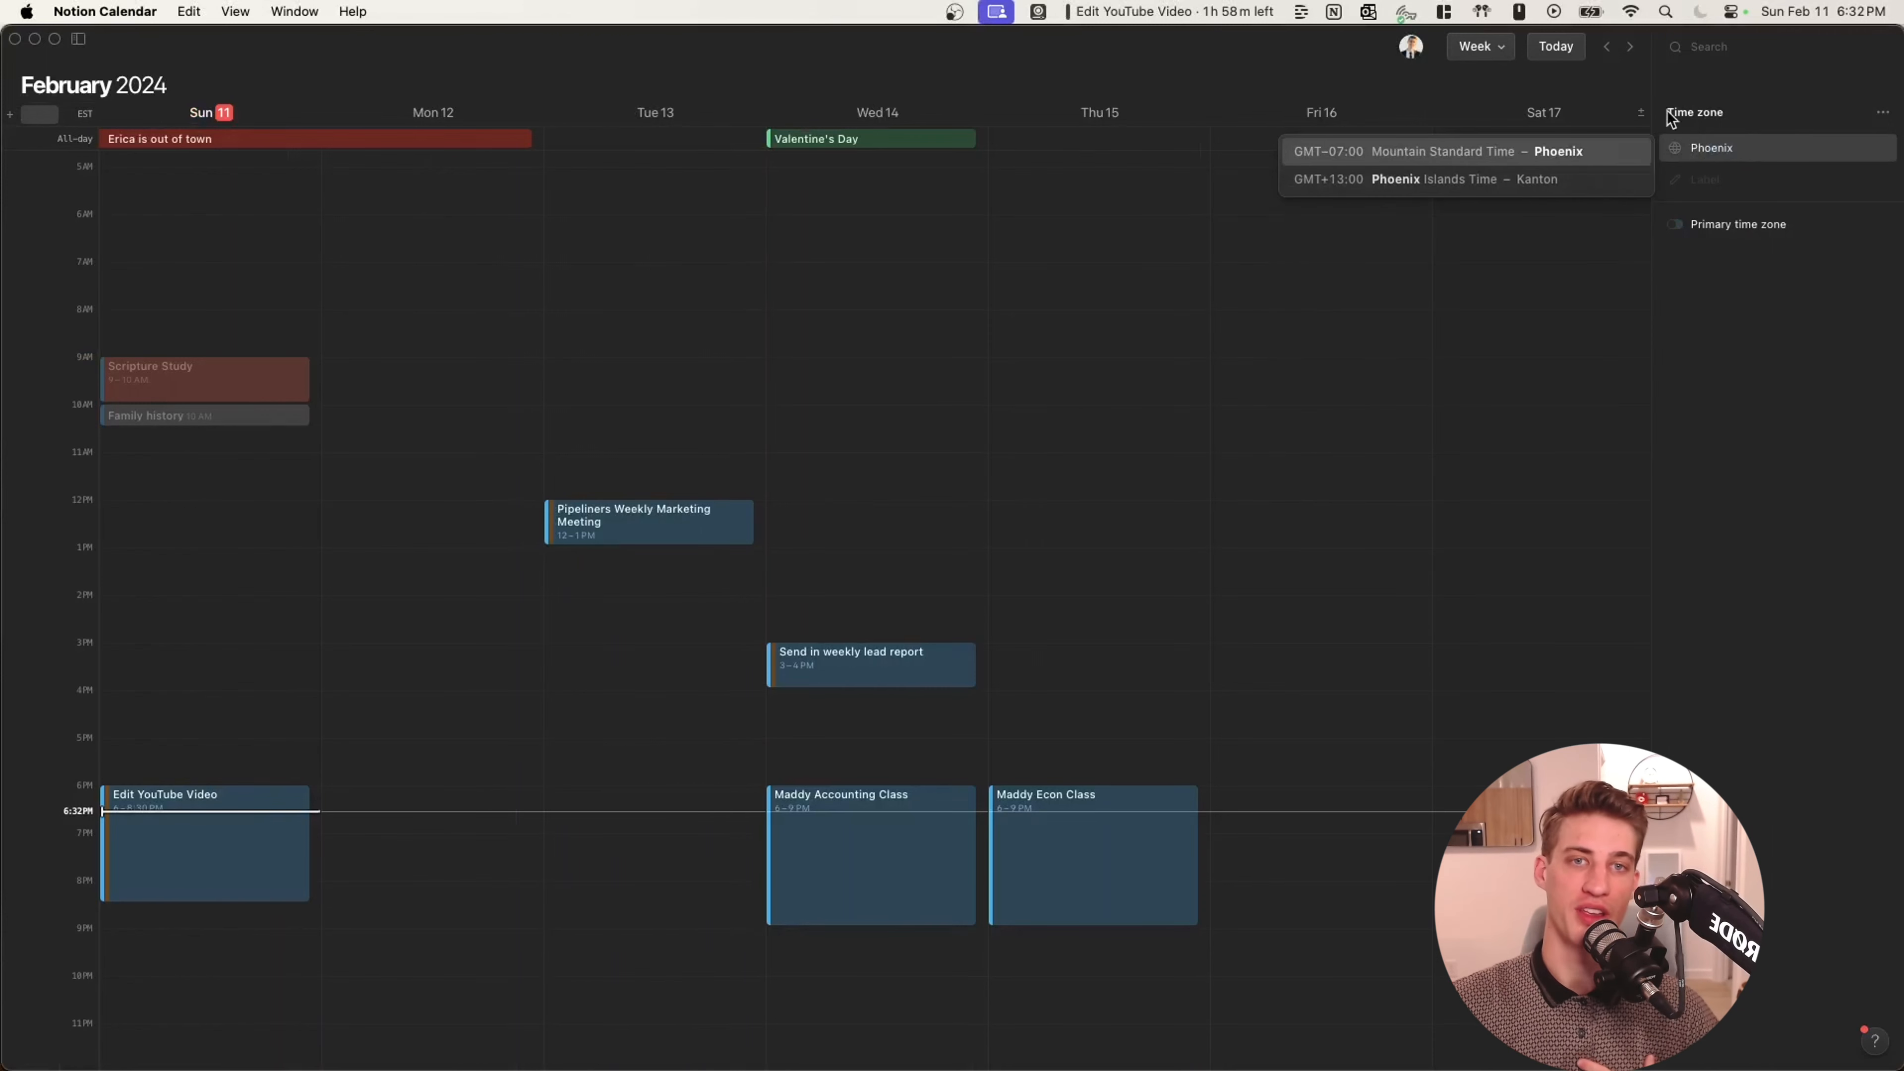
pyautogui.click(1616, 148)
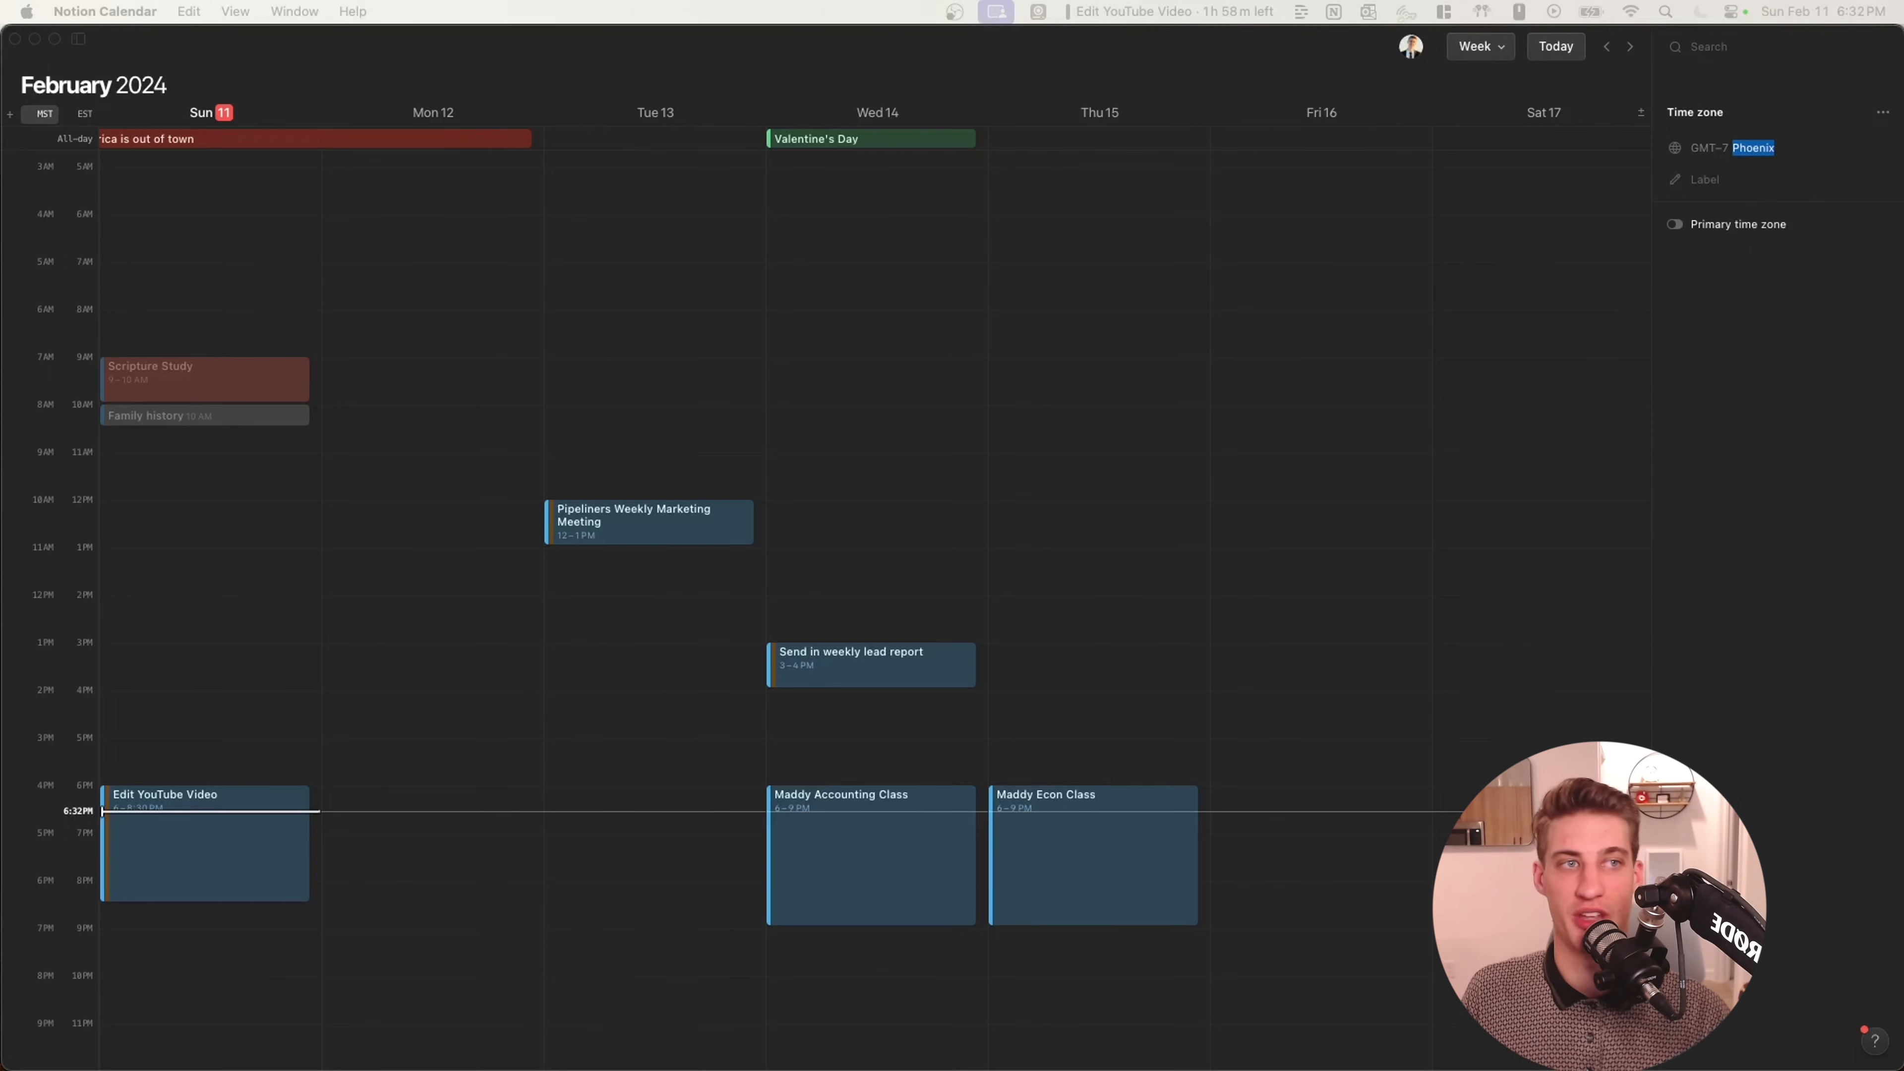
pyautogui.click(336, 349)
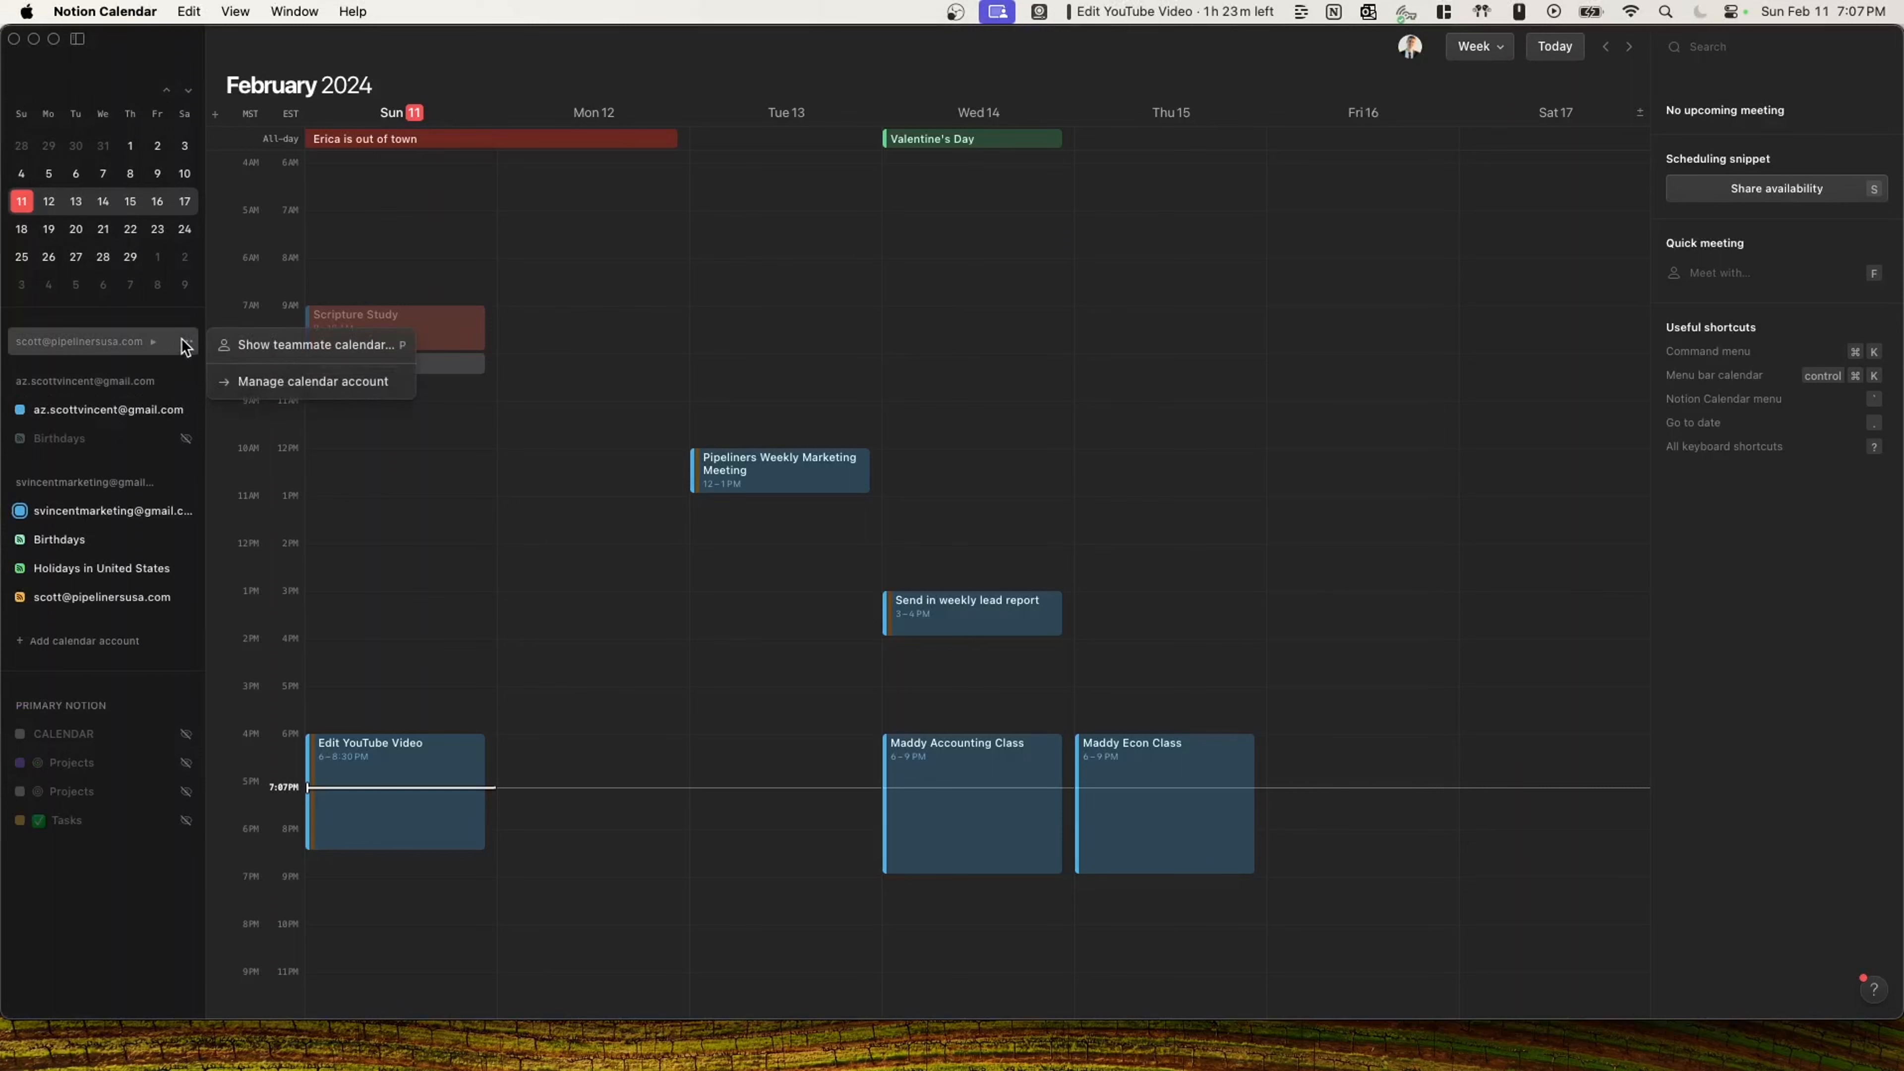
# Add a teammate's calendar to the view by searching their name.
pyautogui.click(256, 343)
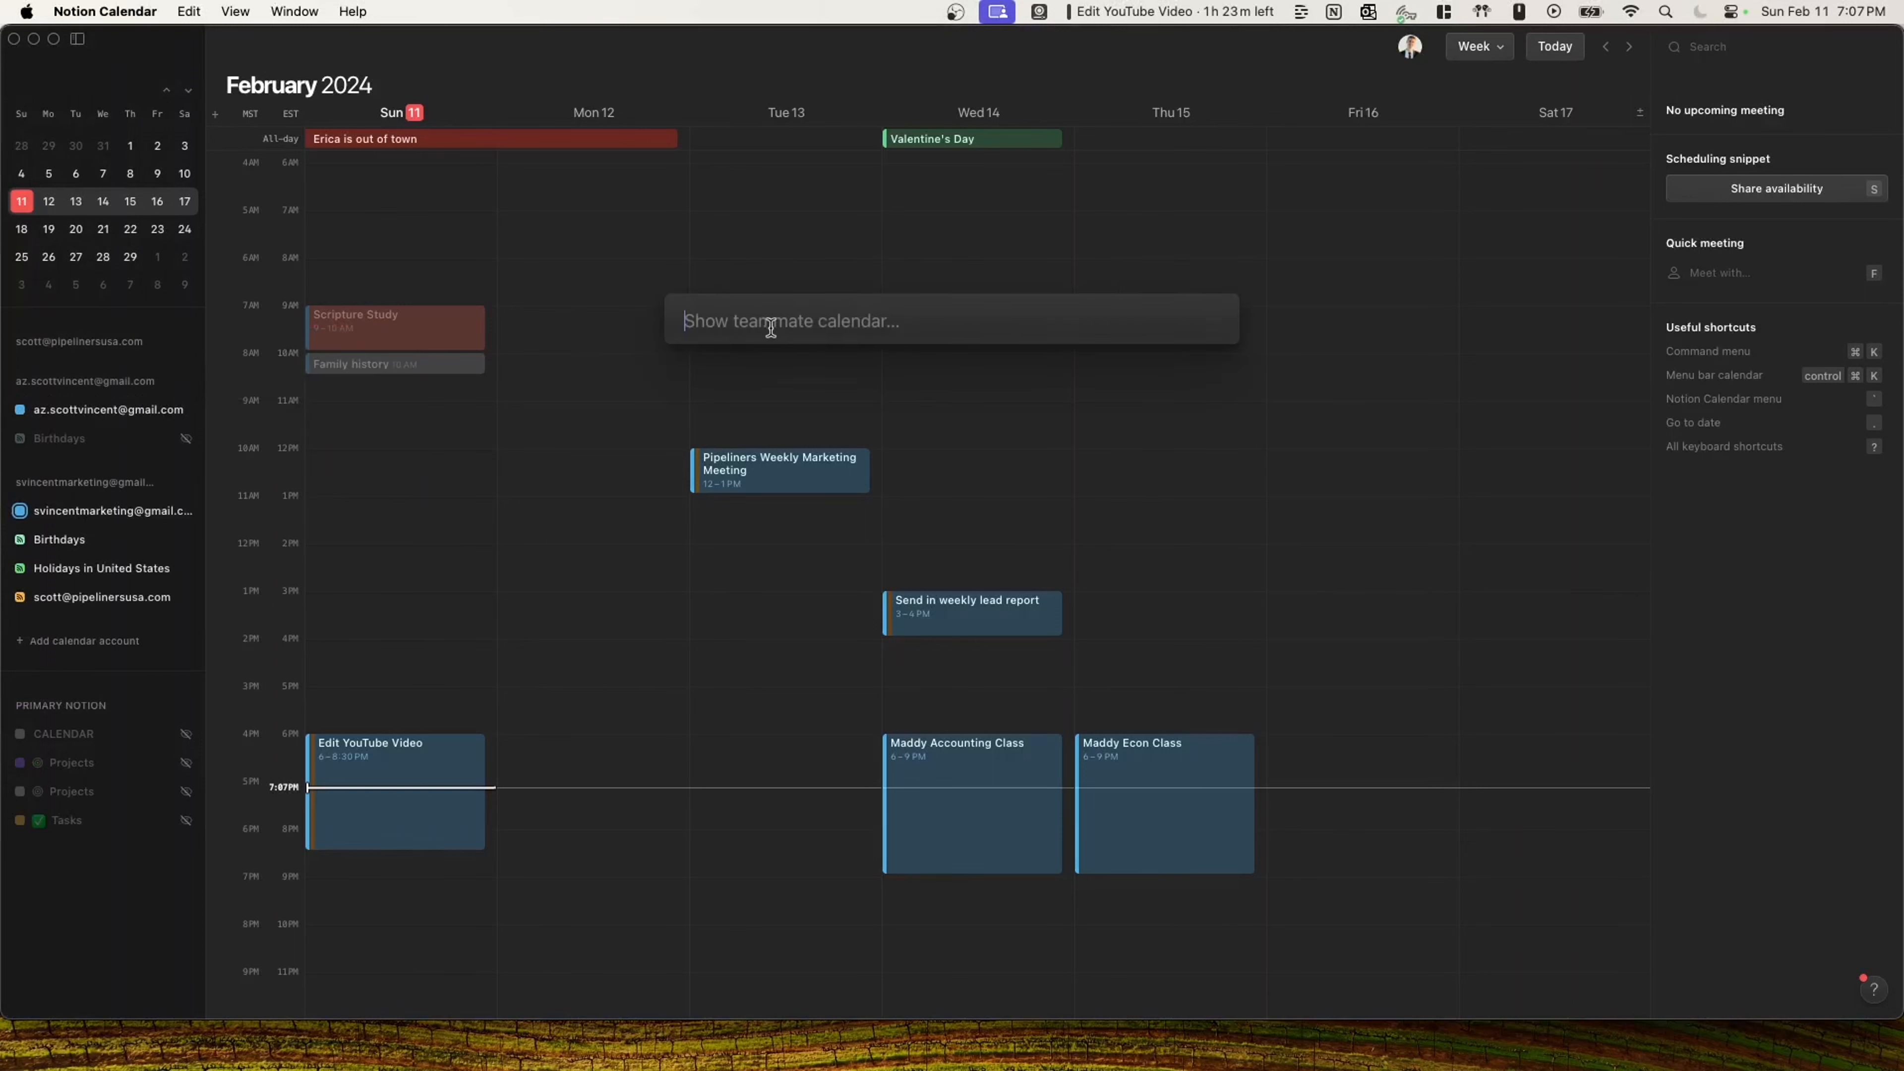
pyautogui.write('joh')
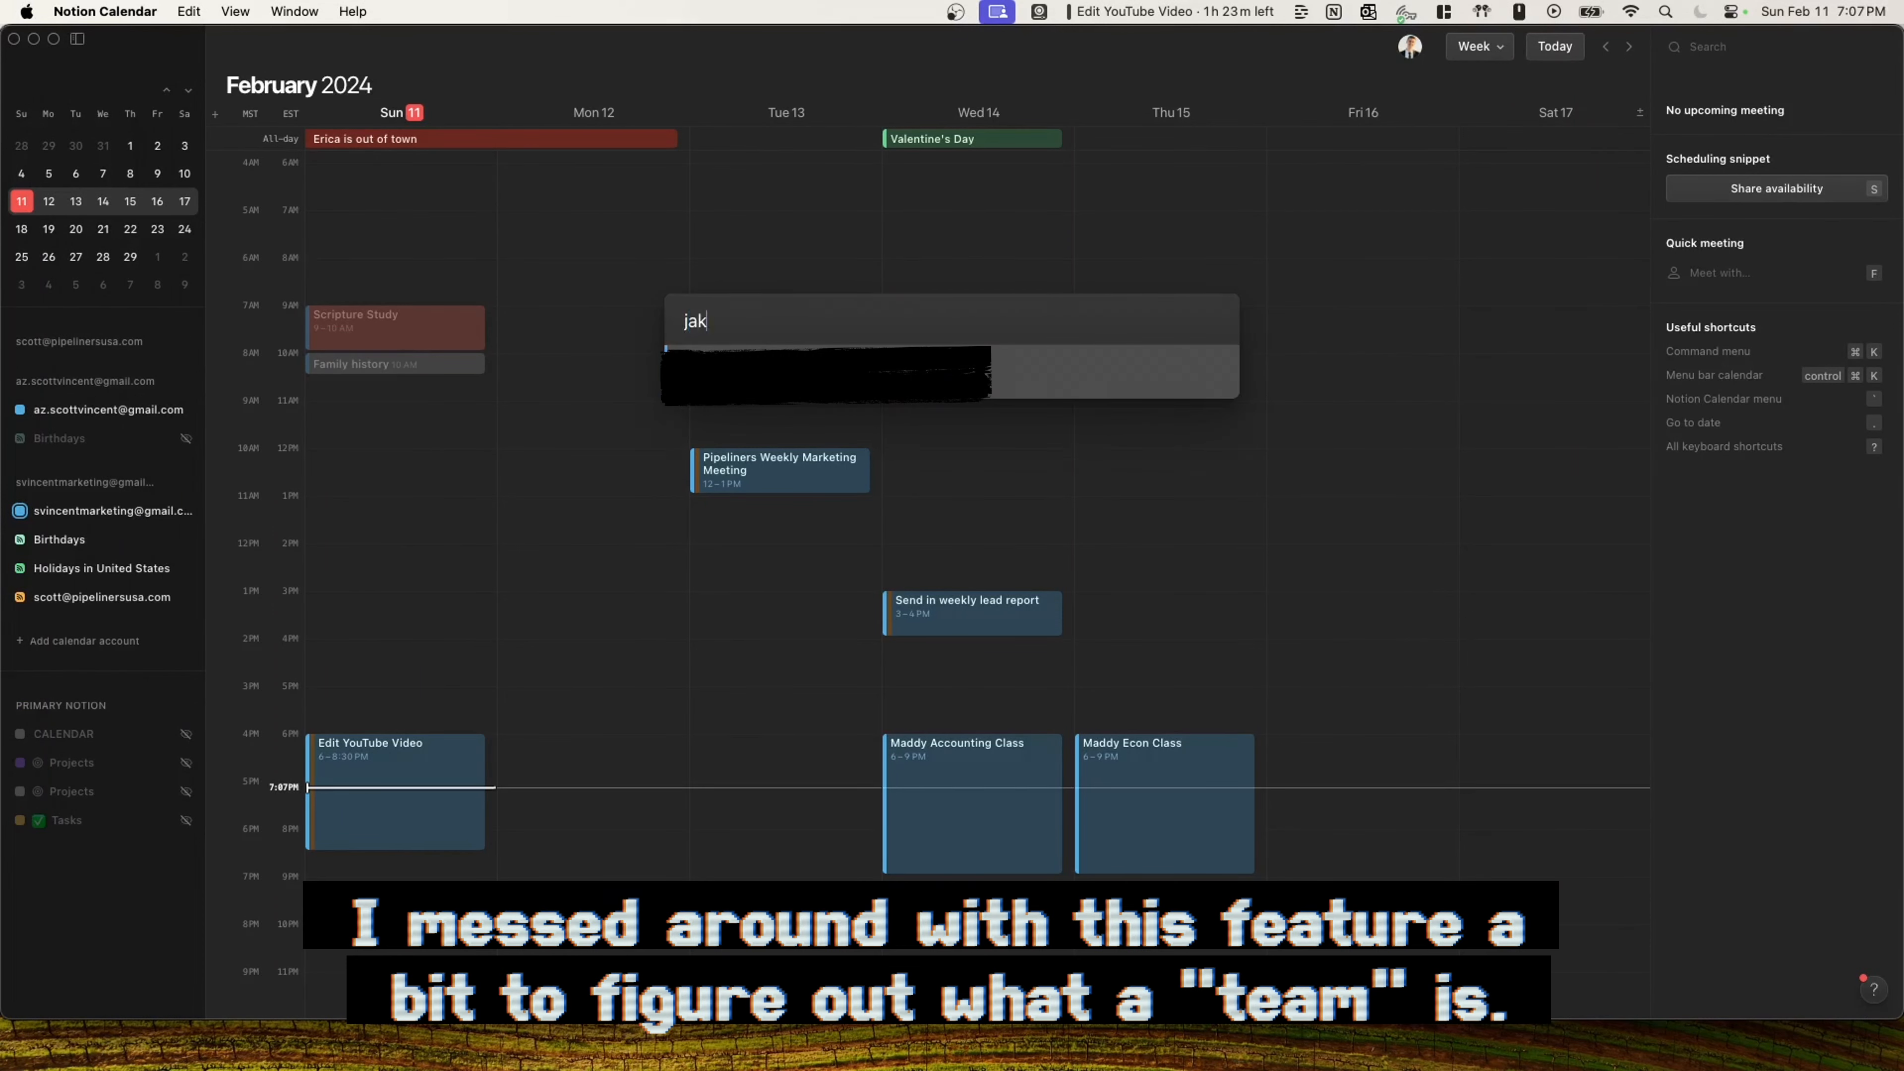
pyautogui.press('Escape')
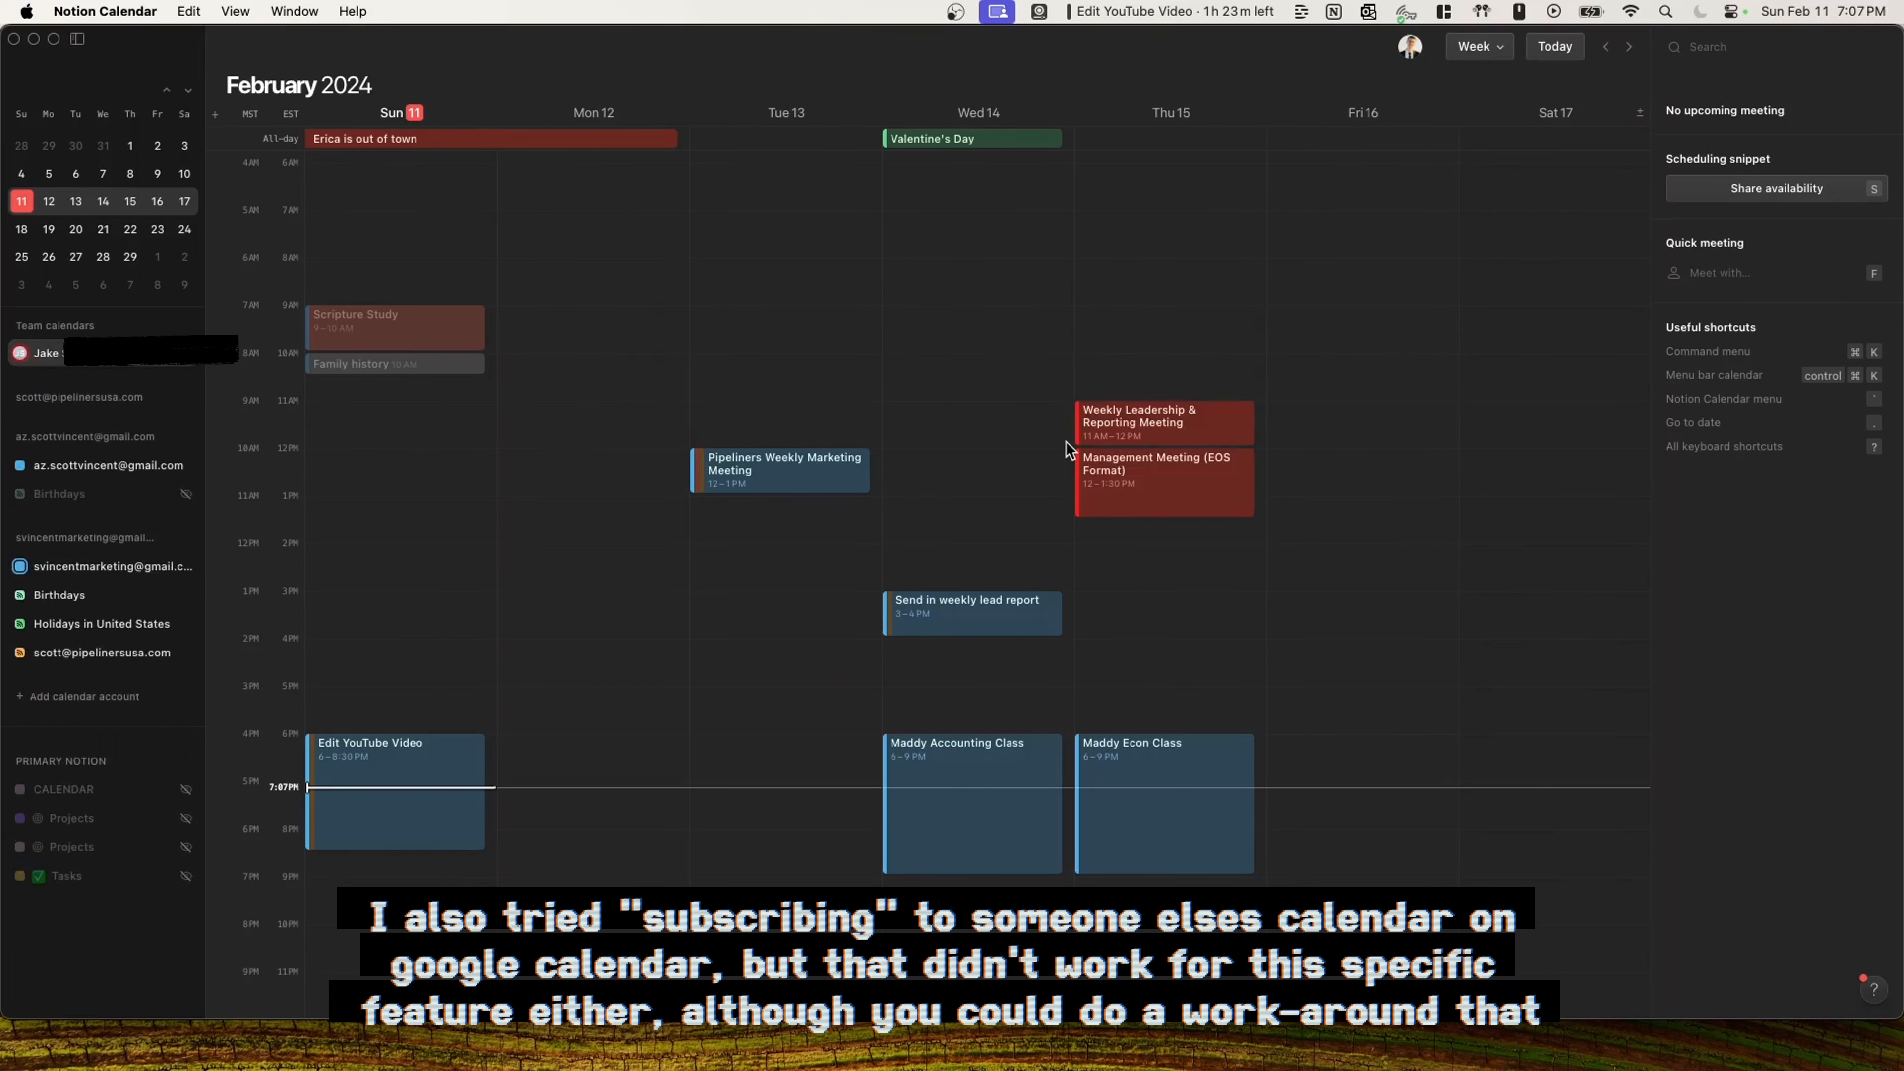
# Inspect the teammate's Weekly Leadership & Reporting Meeting and Management Meeting details.
pyautogui.click(1163, 434)
pyautogui.hscroll(2, 1128, 458)
pyautogui.click(1088, 478)
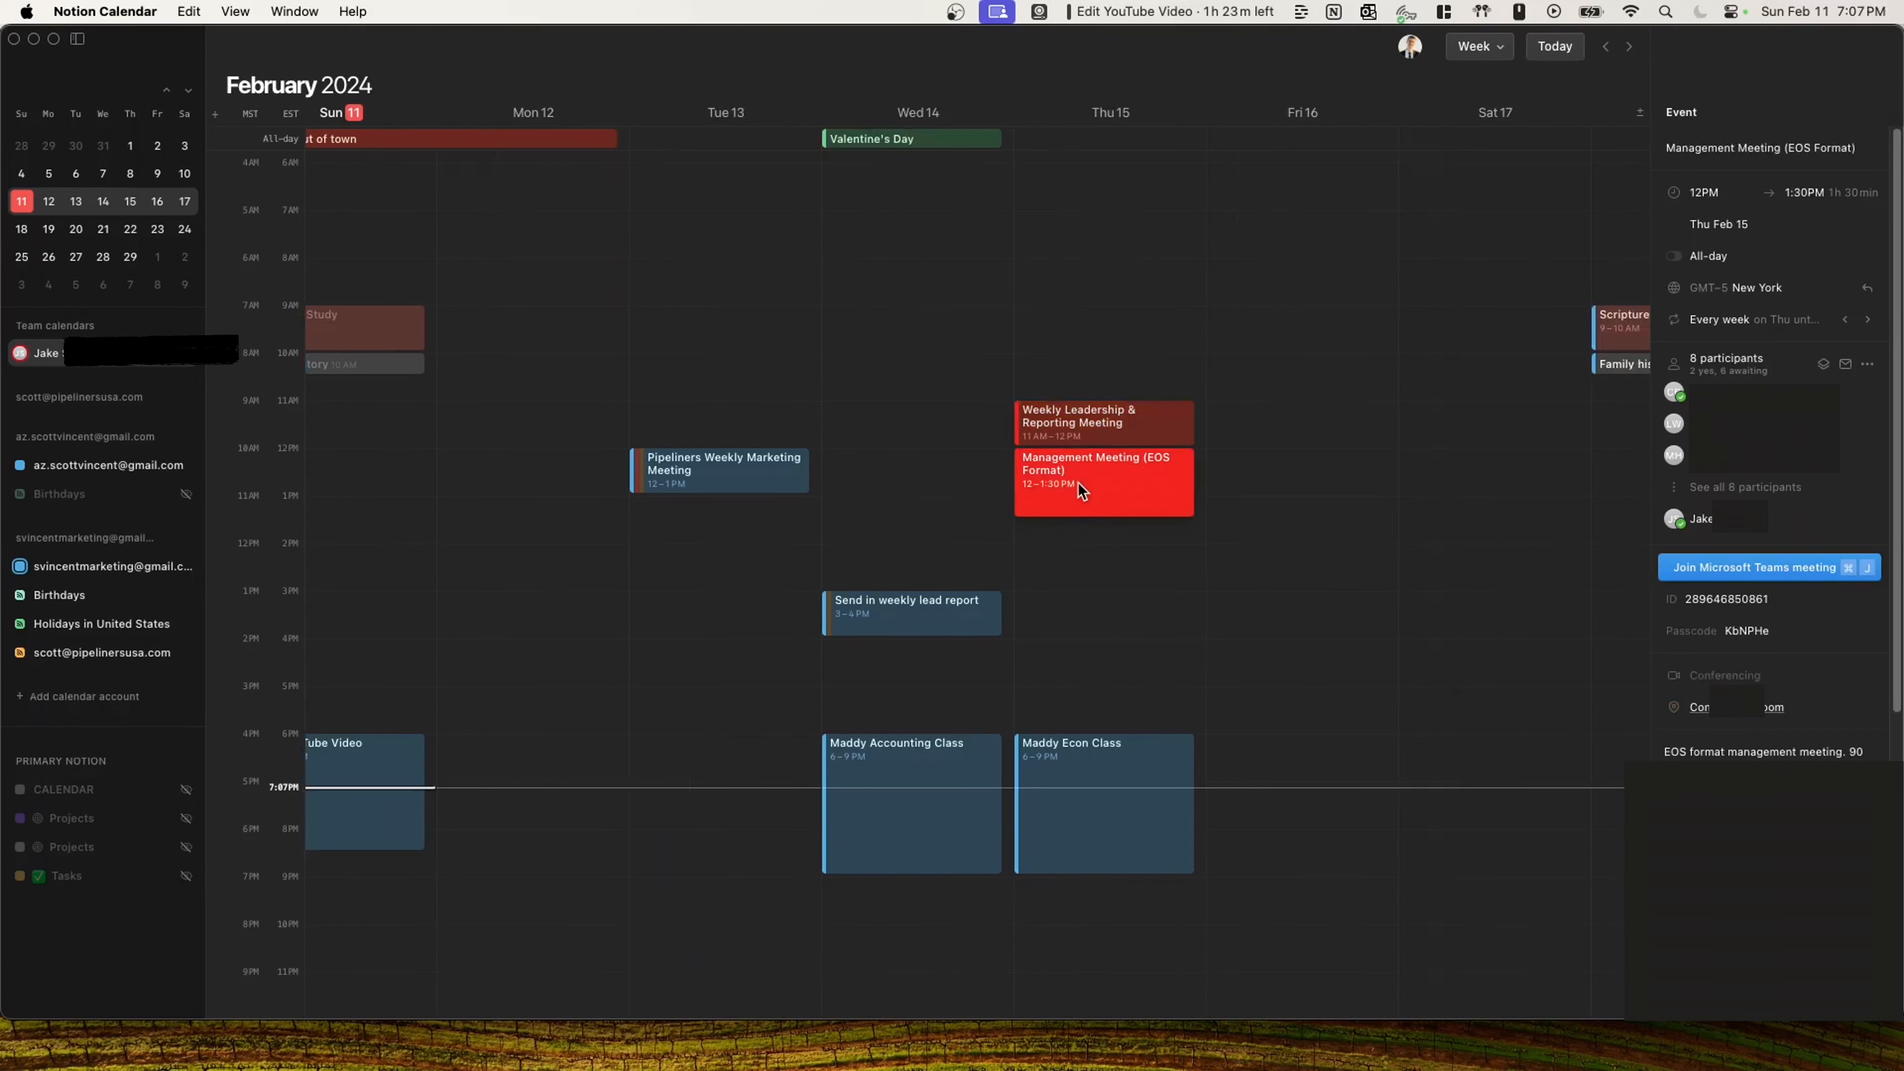
pyautogui.click(1065, 434)
pyautogui.hscroll(10, 1080, 478)
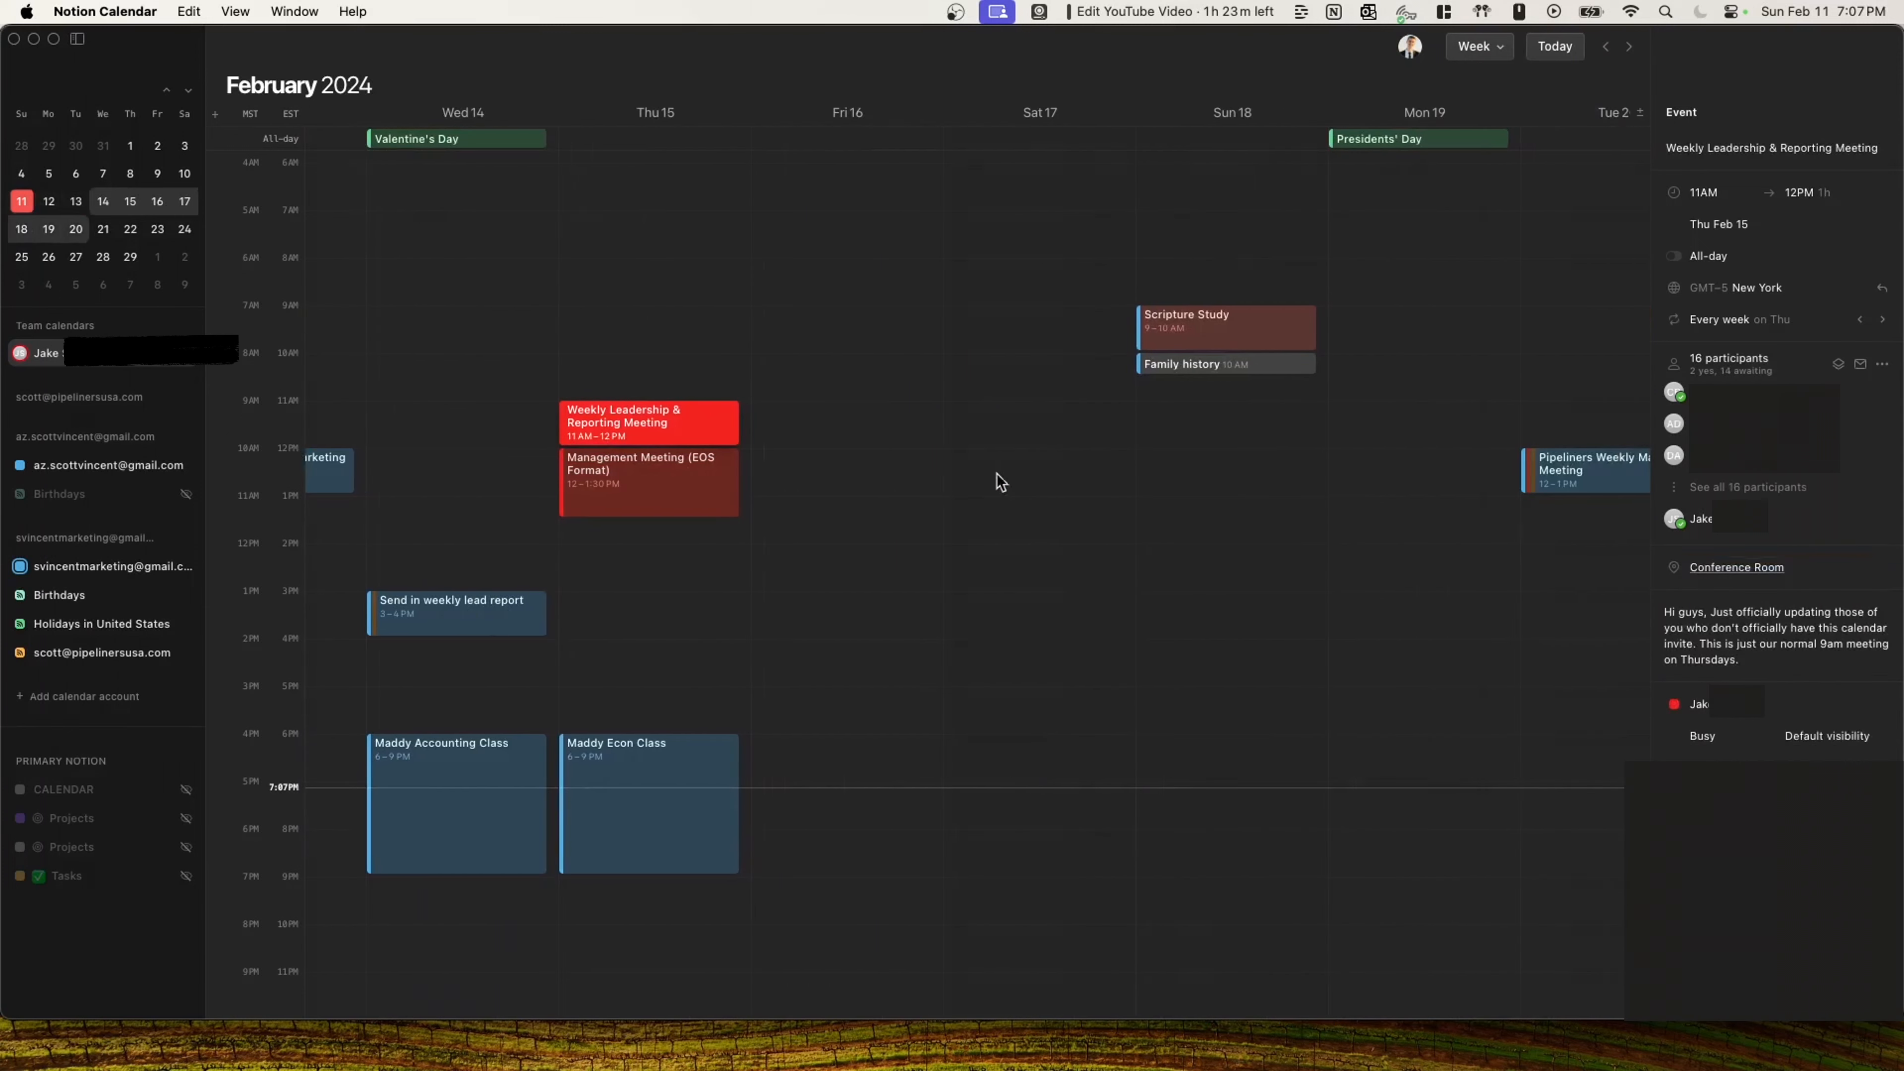
pyautogui.hscroll(-8, 718, 481)
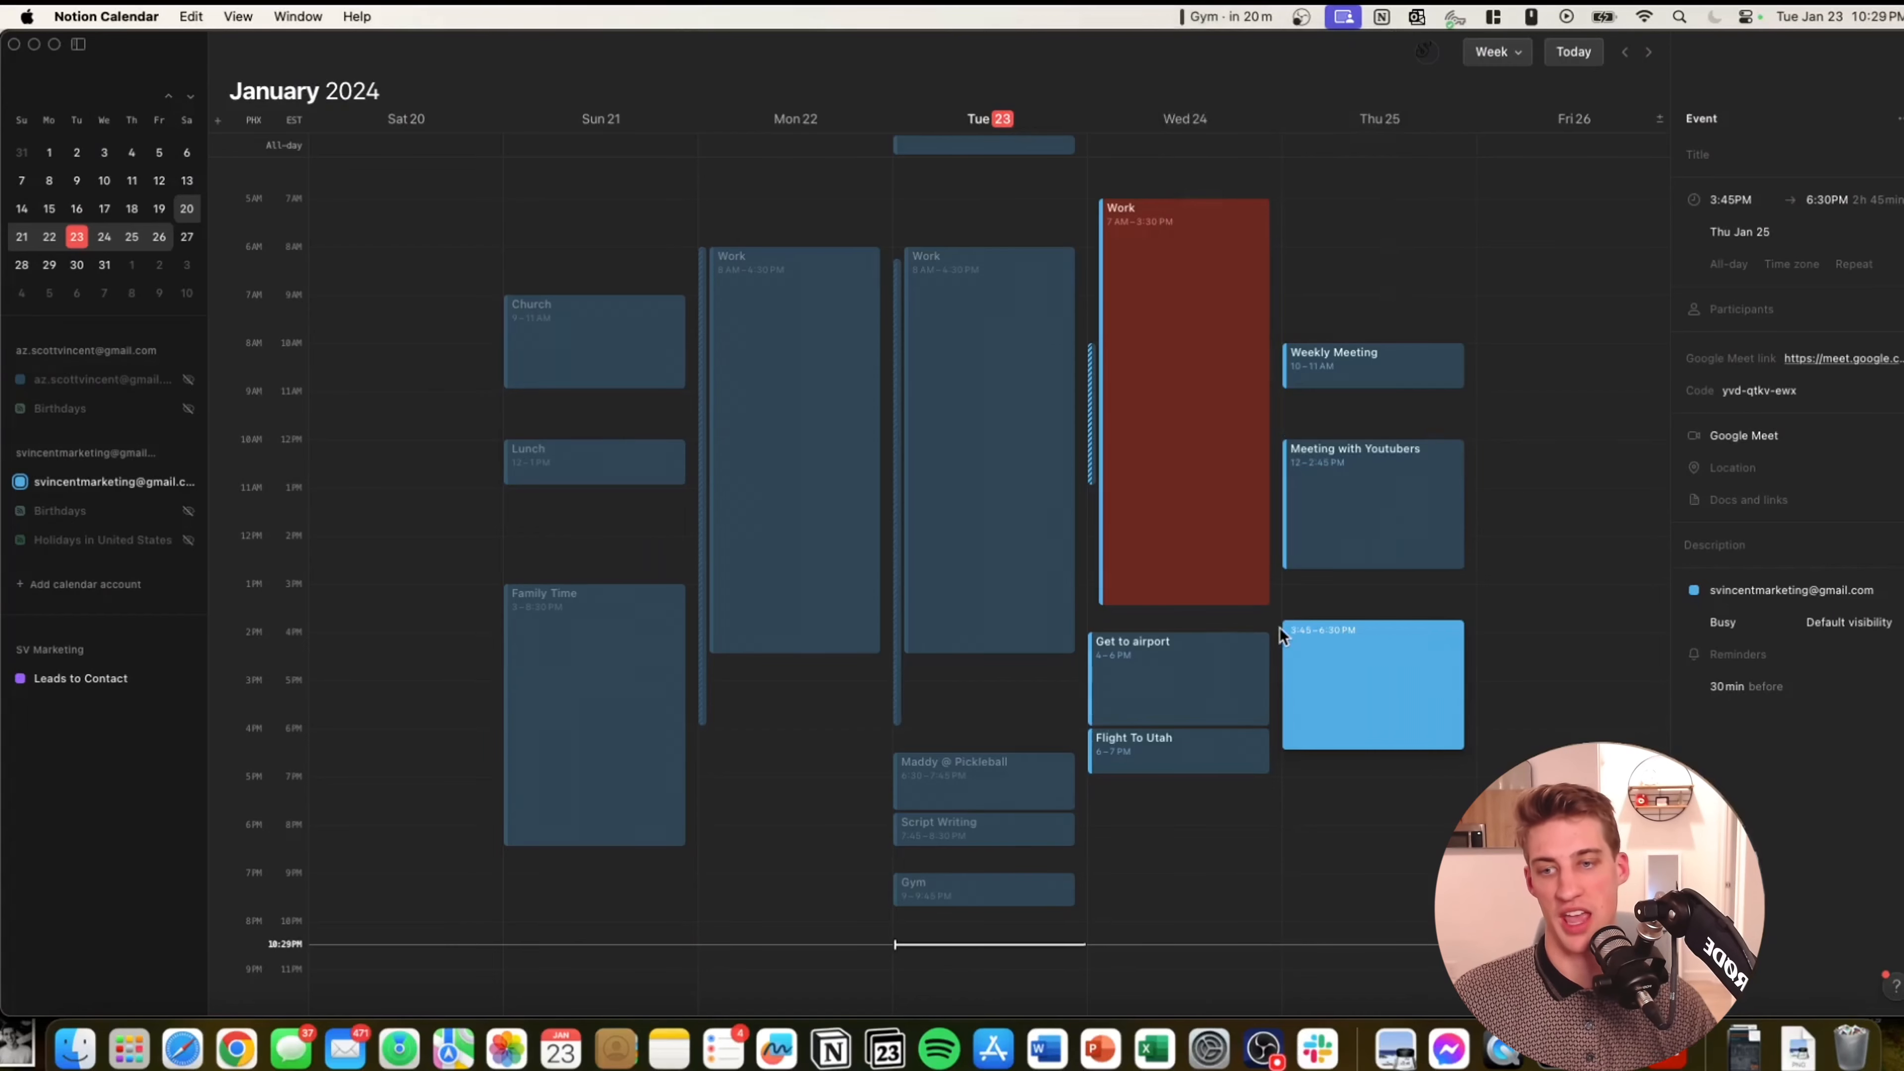
# Open the Cmd+K command menu, browse it, and close it.
pyautogui.press('super+k')
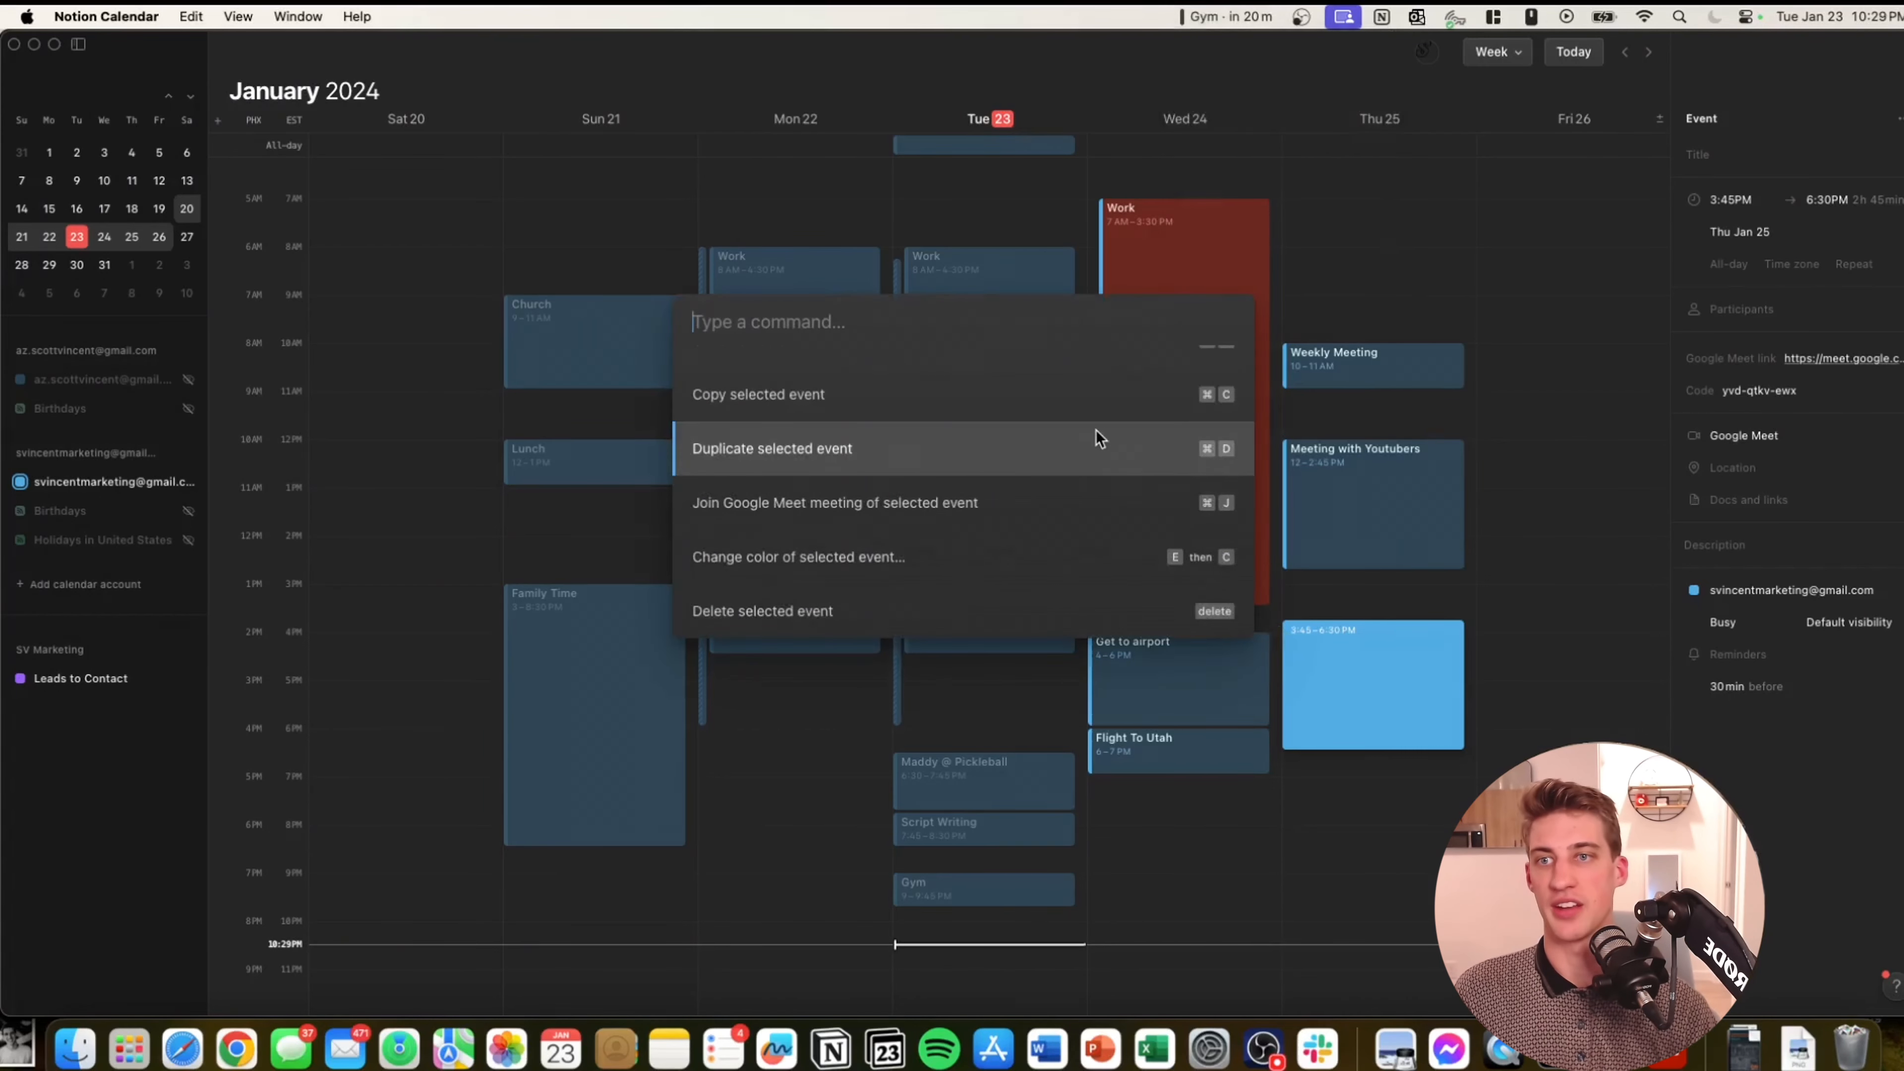
pyautogui.scroll(1, 1005, 393)
pyautogui.press('Escape')
# Jump to today, switch to Month then Week view, and show the keyboard shortcuts.
pyautogui.press('t')
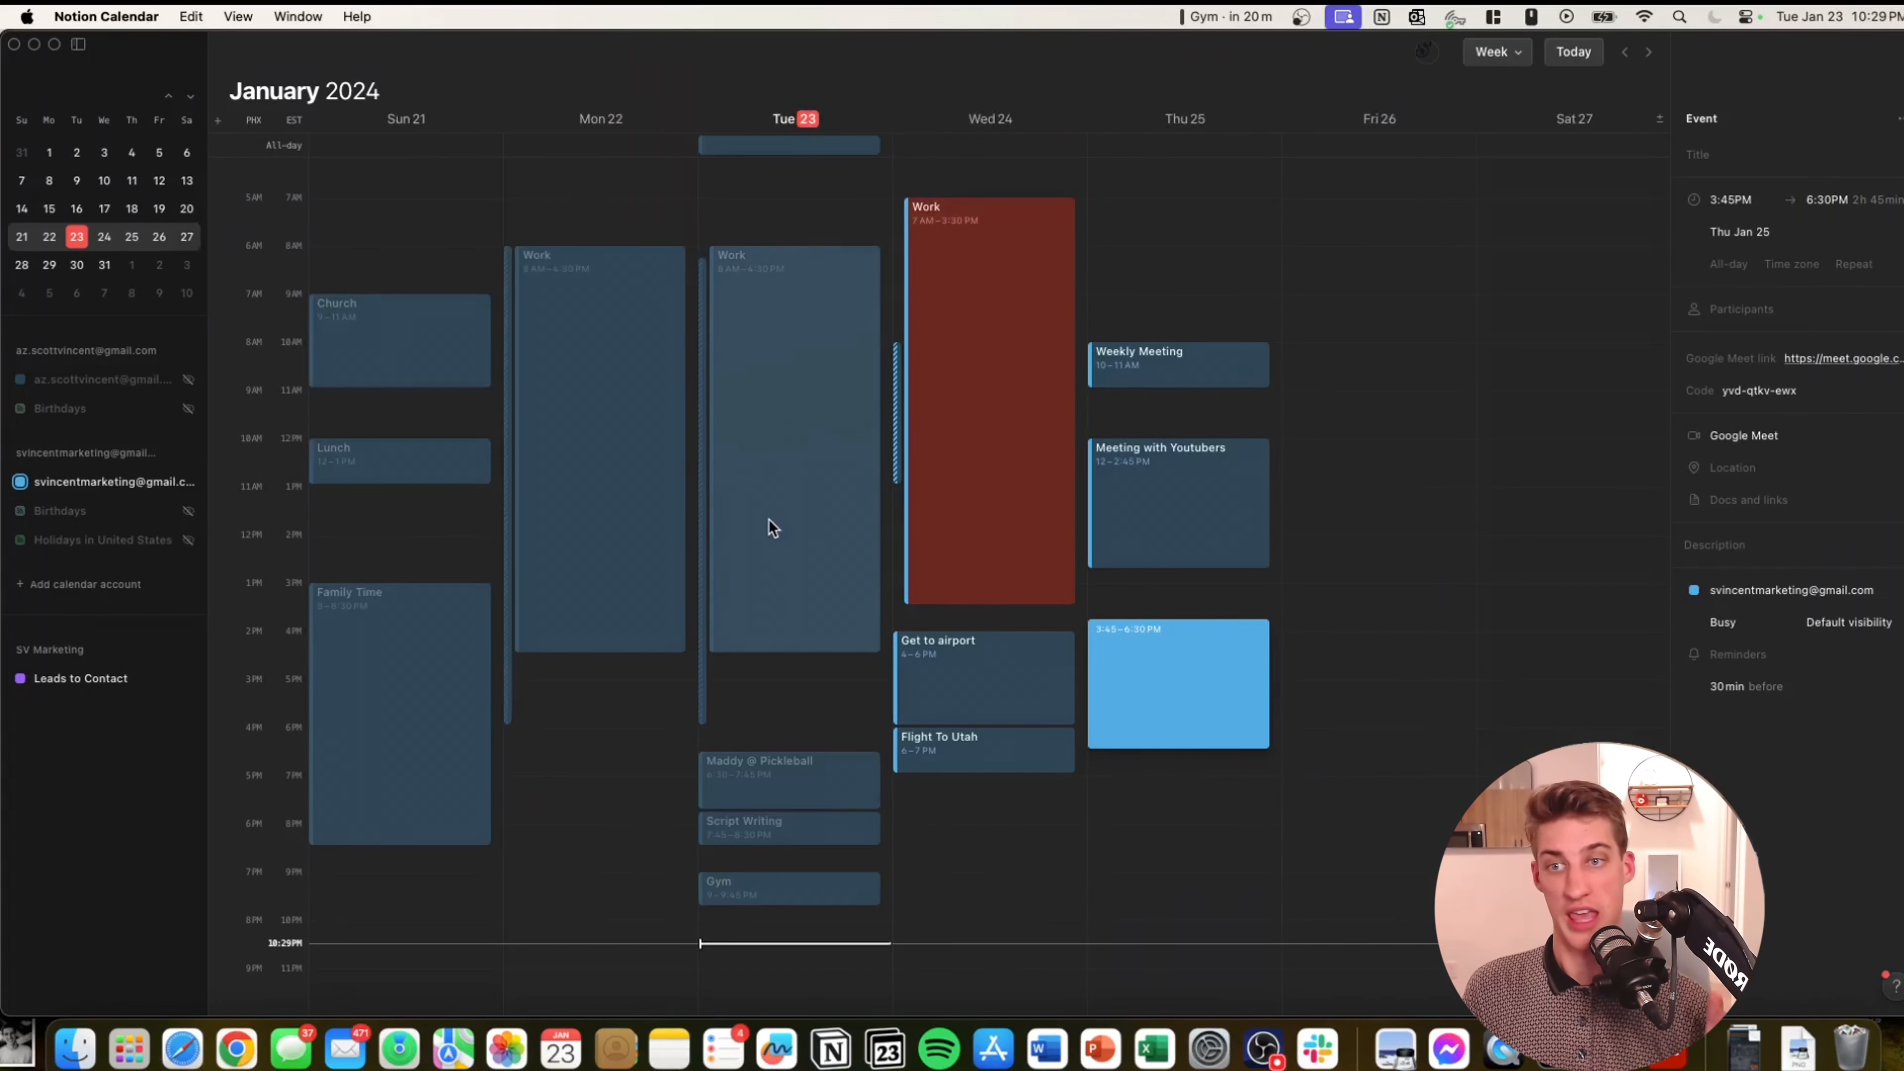
pyautogui.press('m')
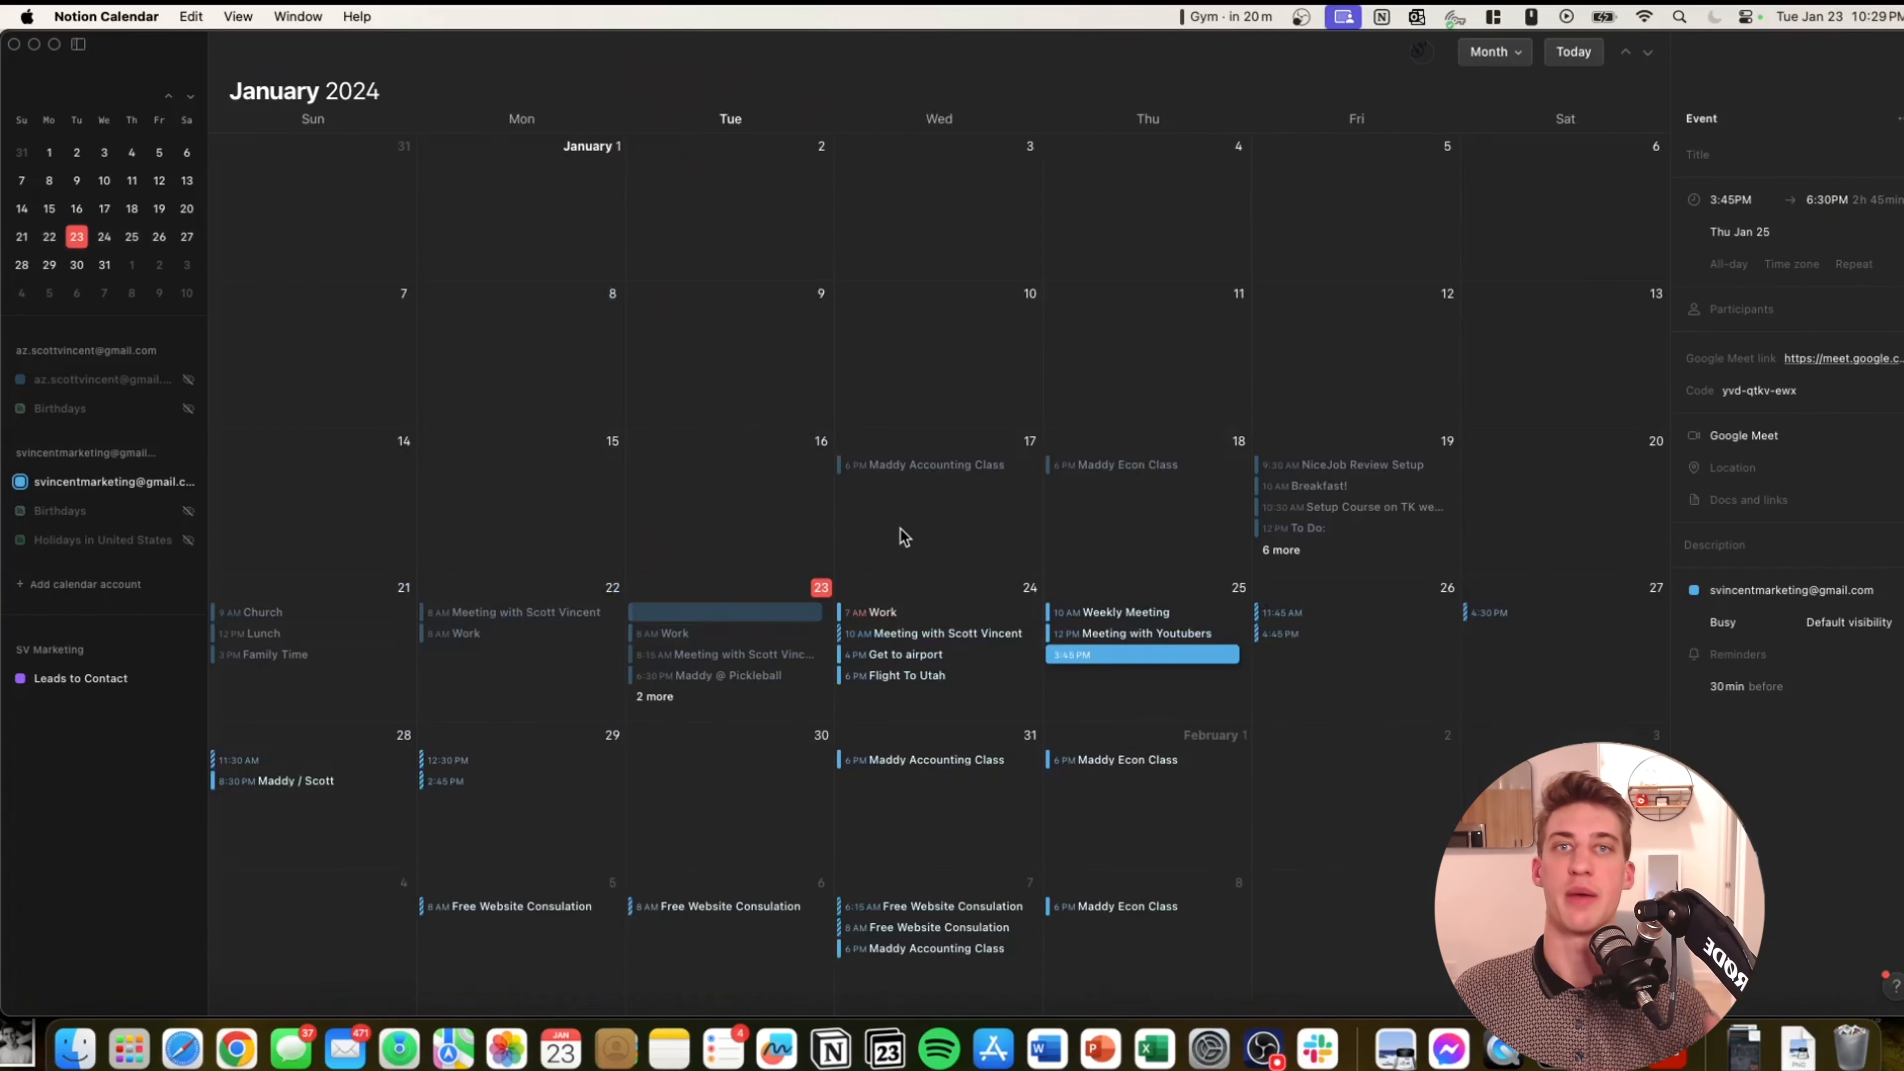
pyautogui.press('w')
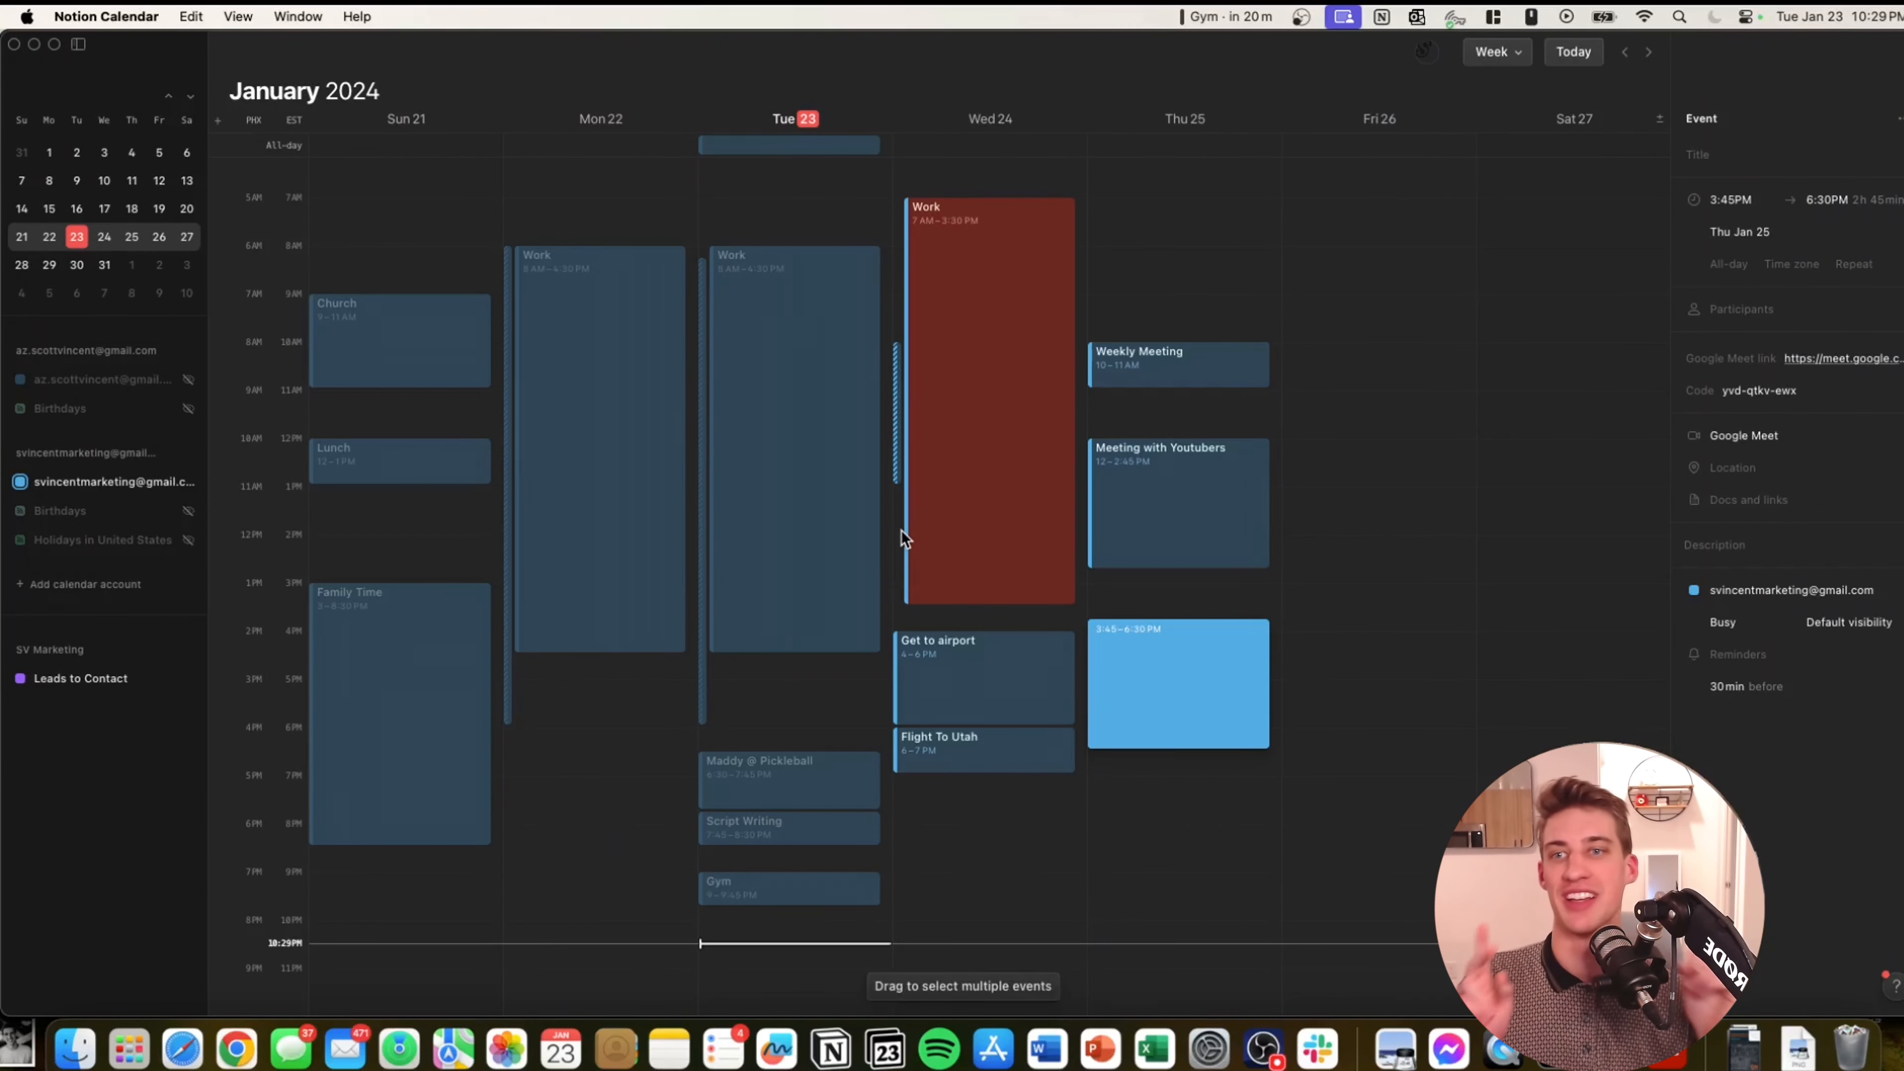
pyautogui.hotkey('shift', '/')
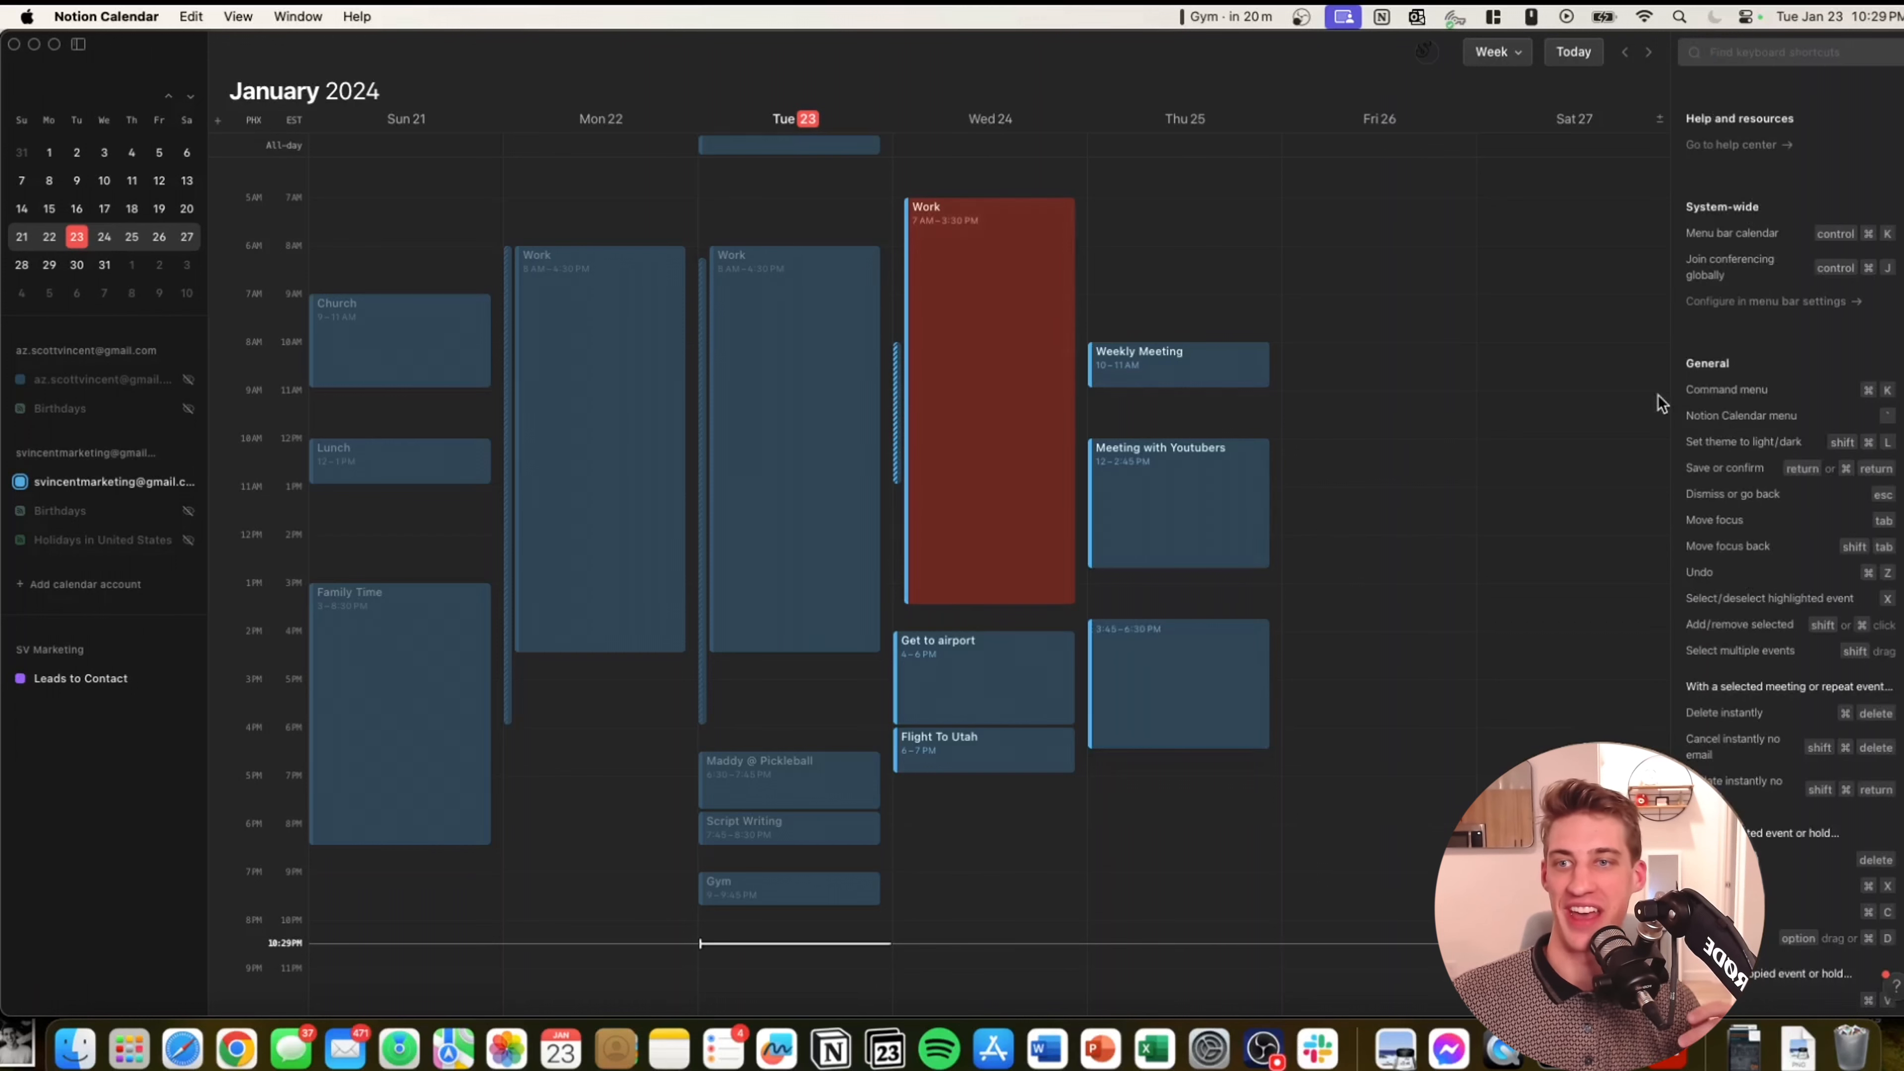
pyautogui.scroll(-12, 1735, 294)
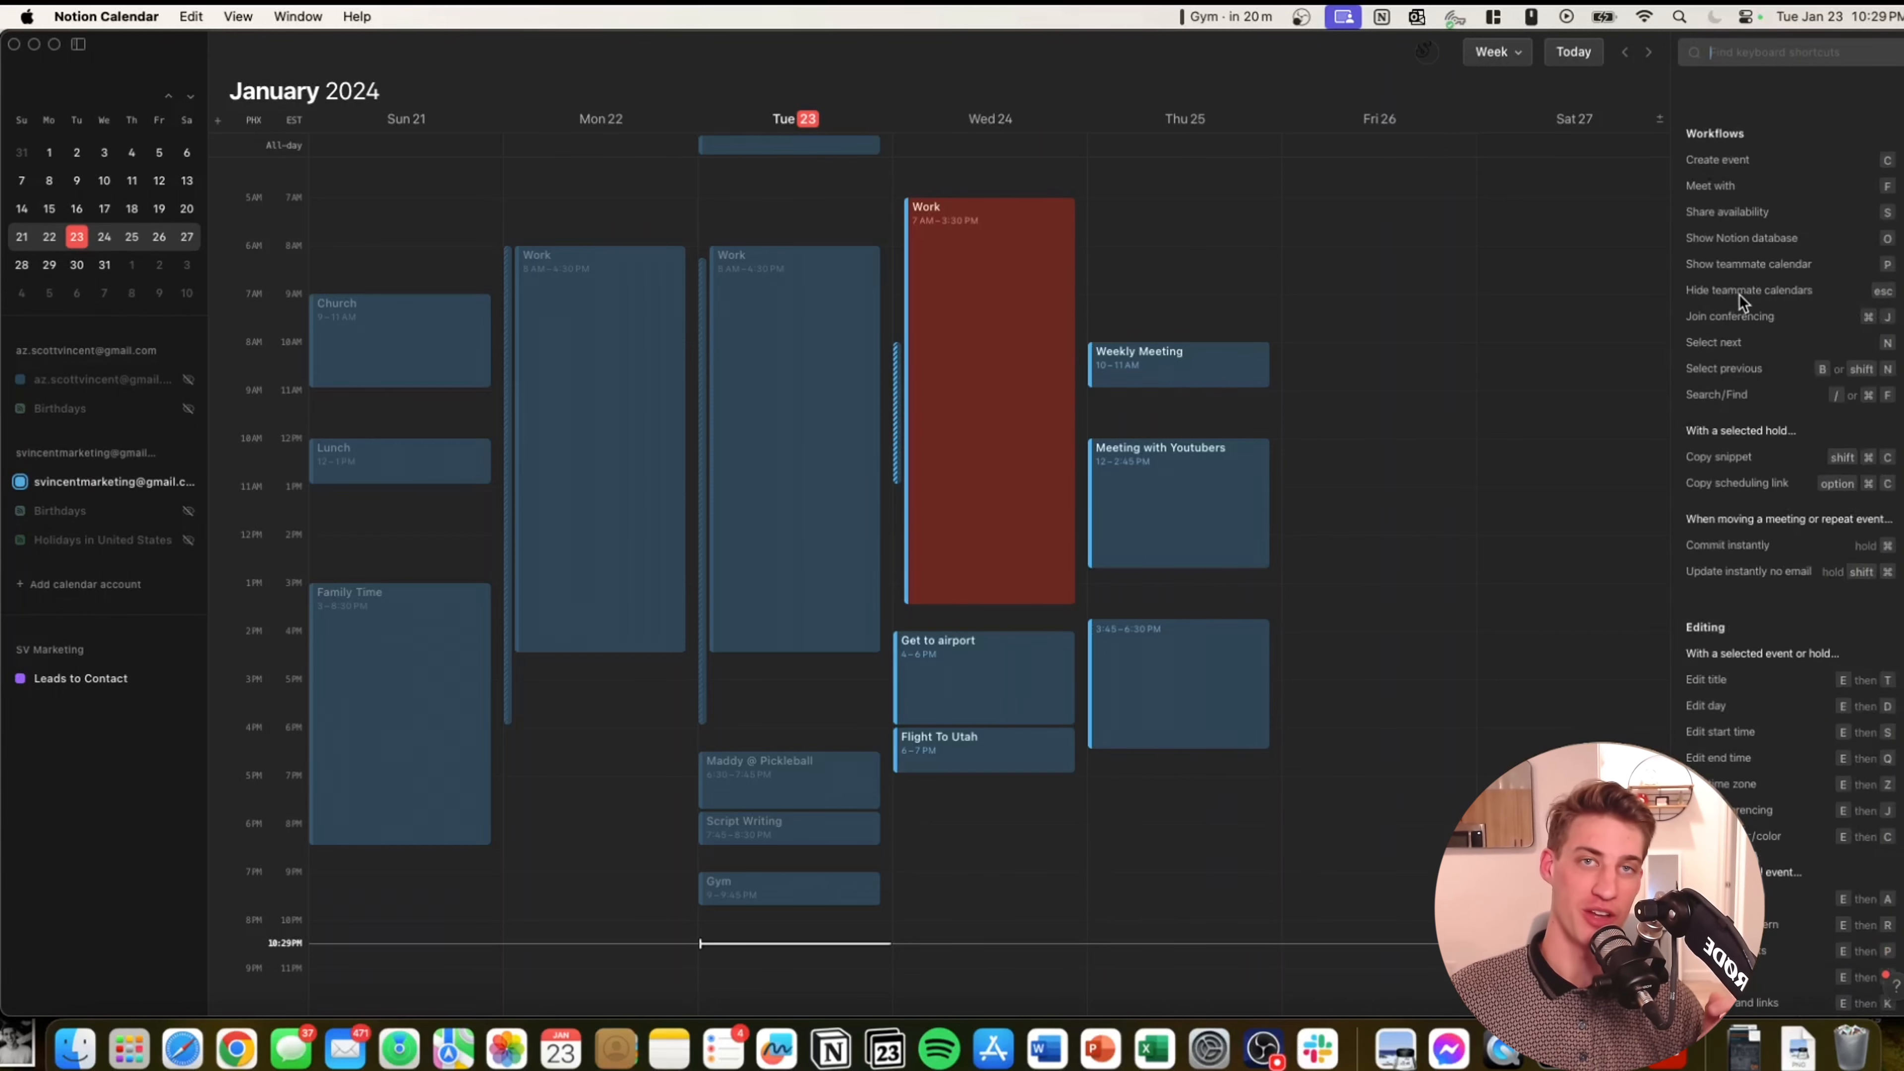
pyautogui.scroll(-10, 1737, 314)
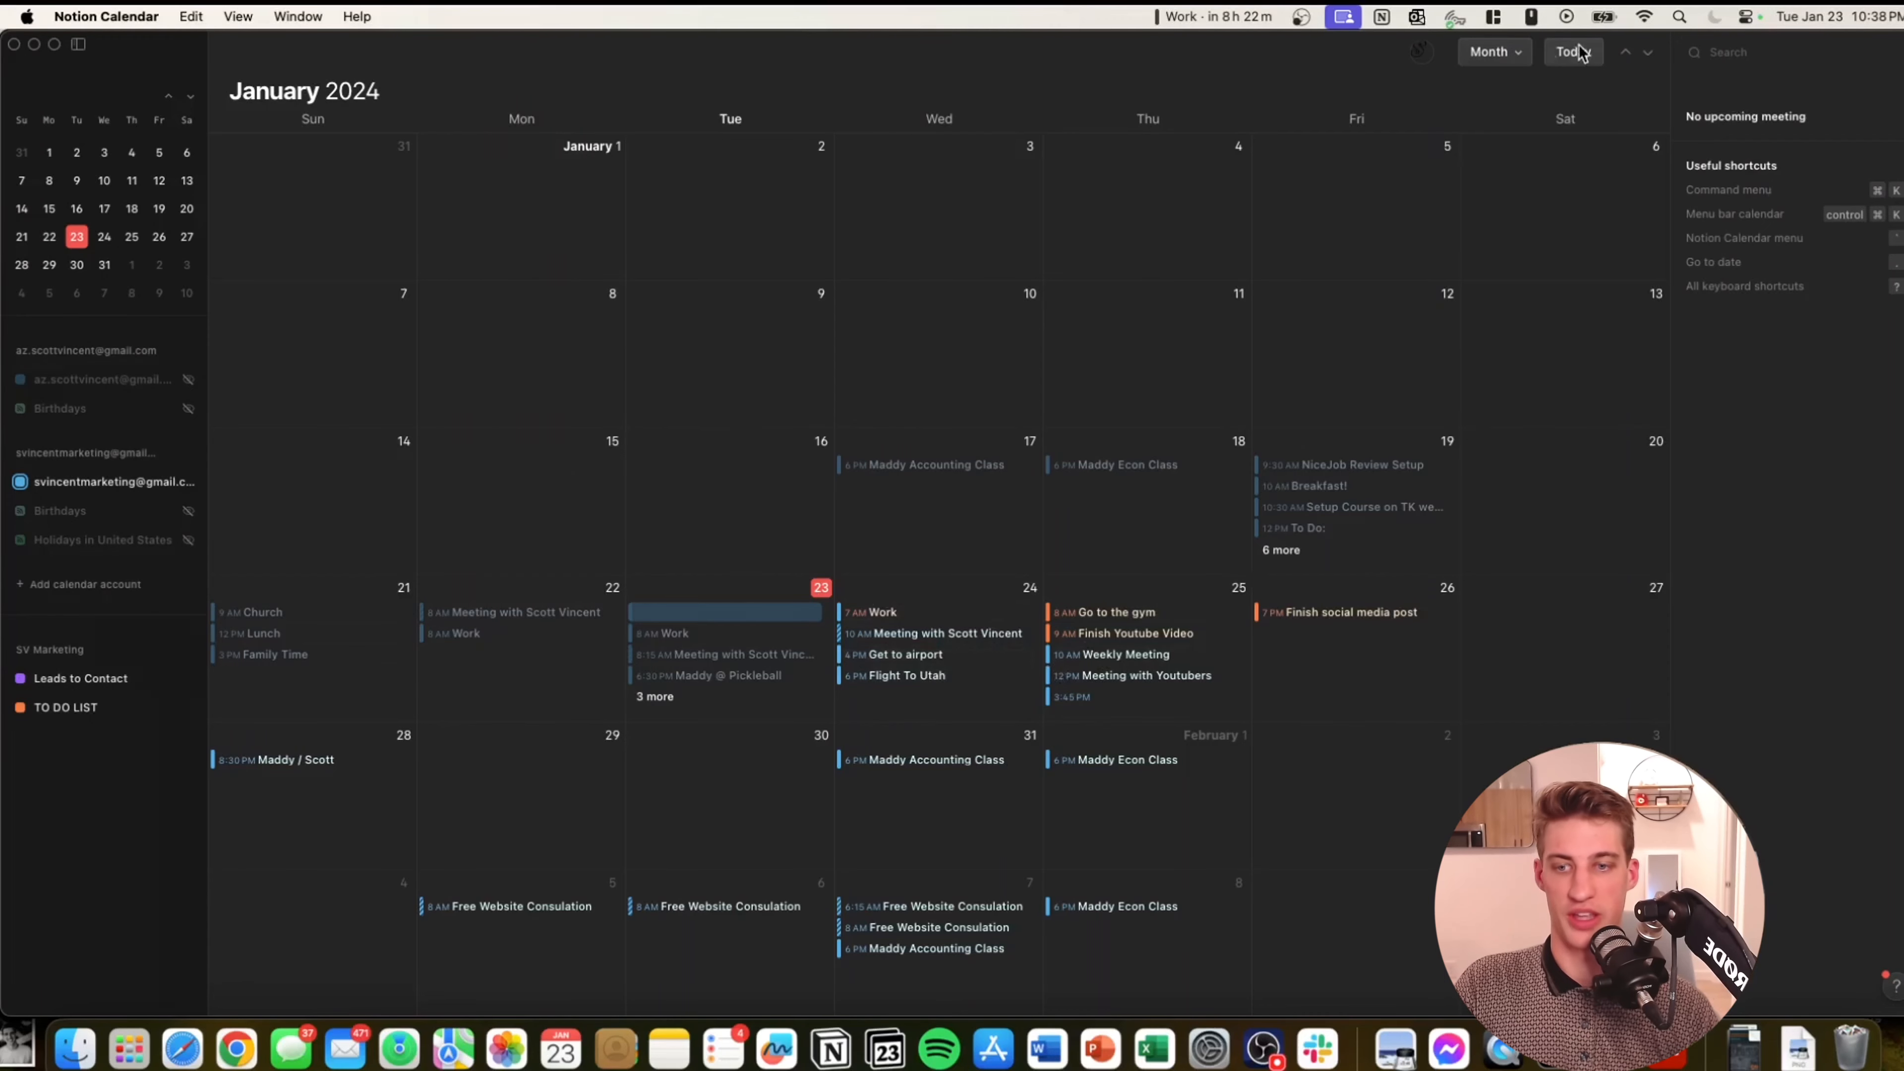
# Switch the calendar to Week view.
pyautogui.click(1503, 52)
pyautogui.click(1743, 353)
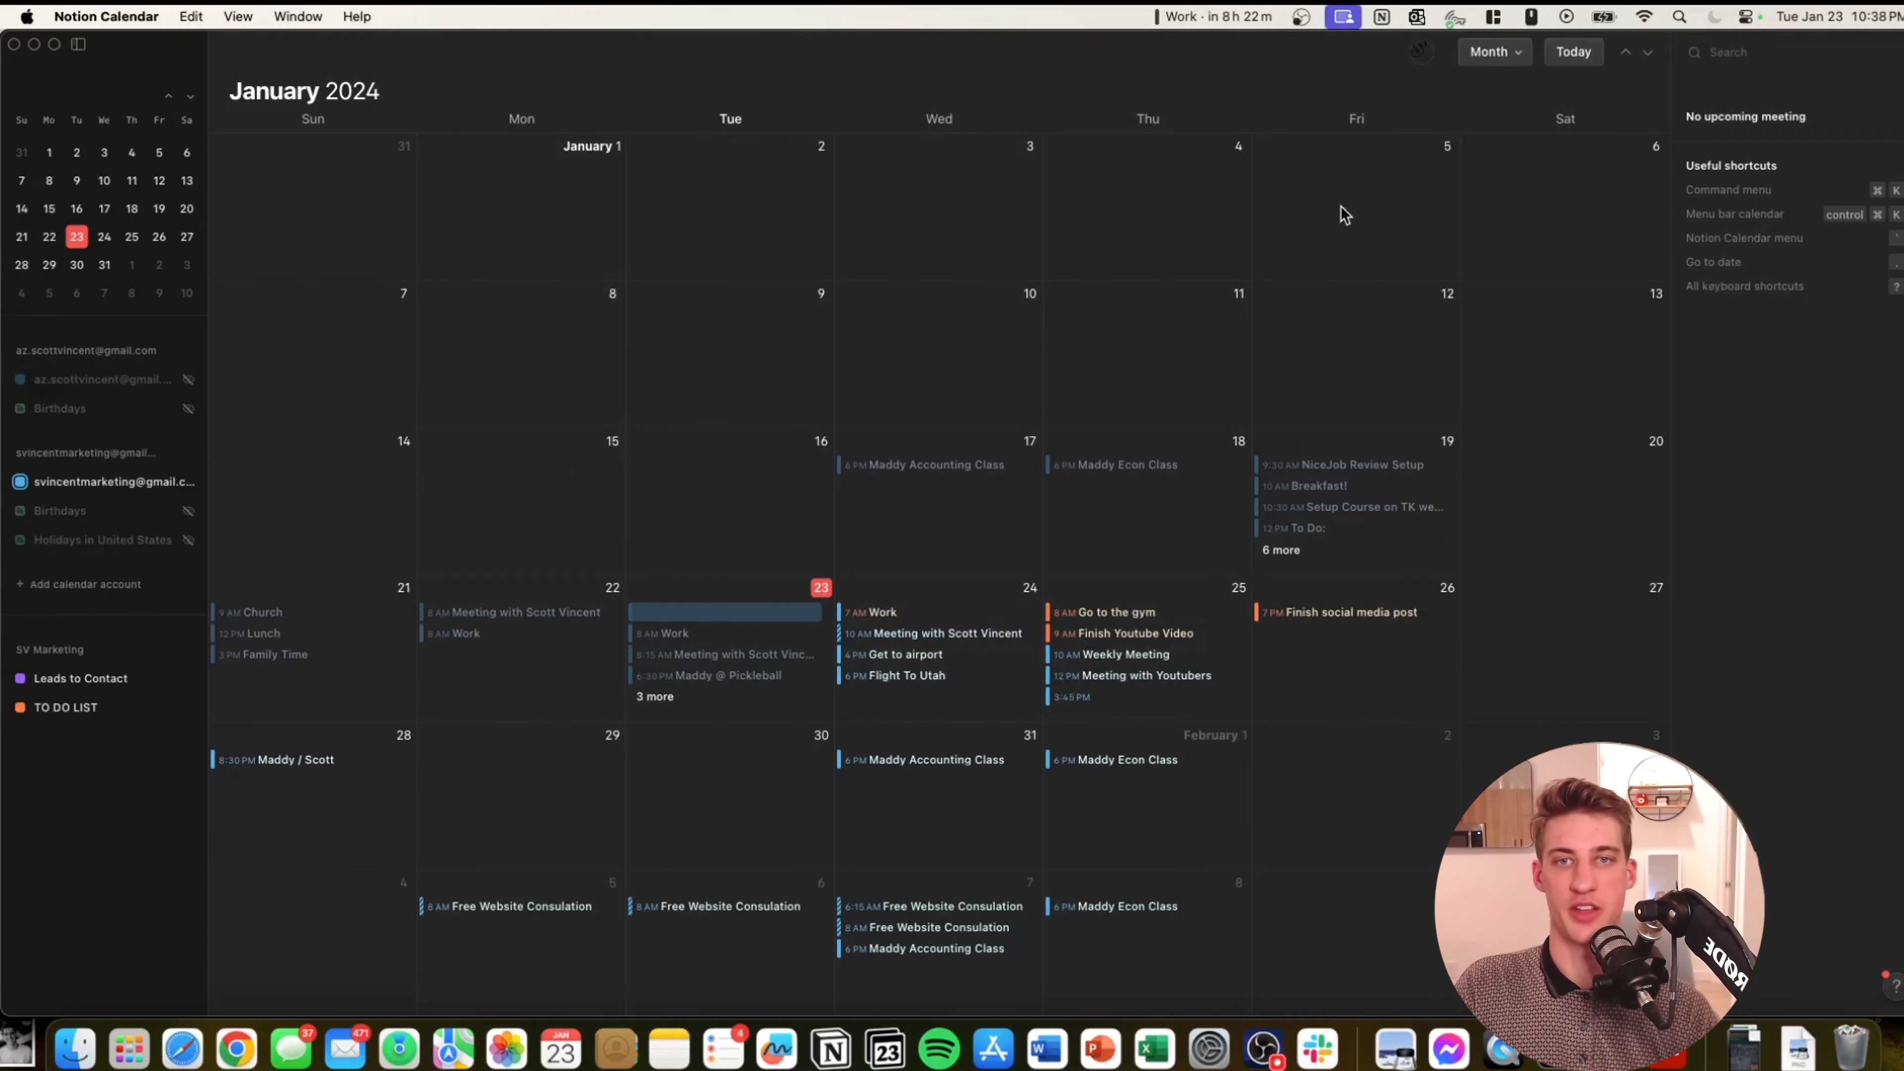
pyautogui.press('w')
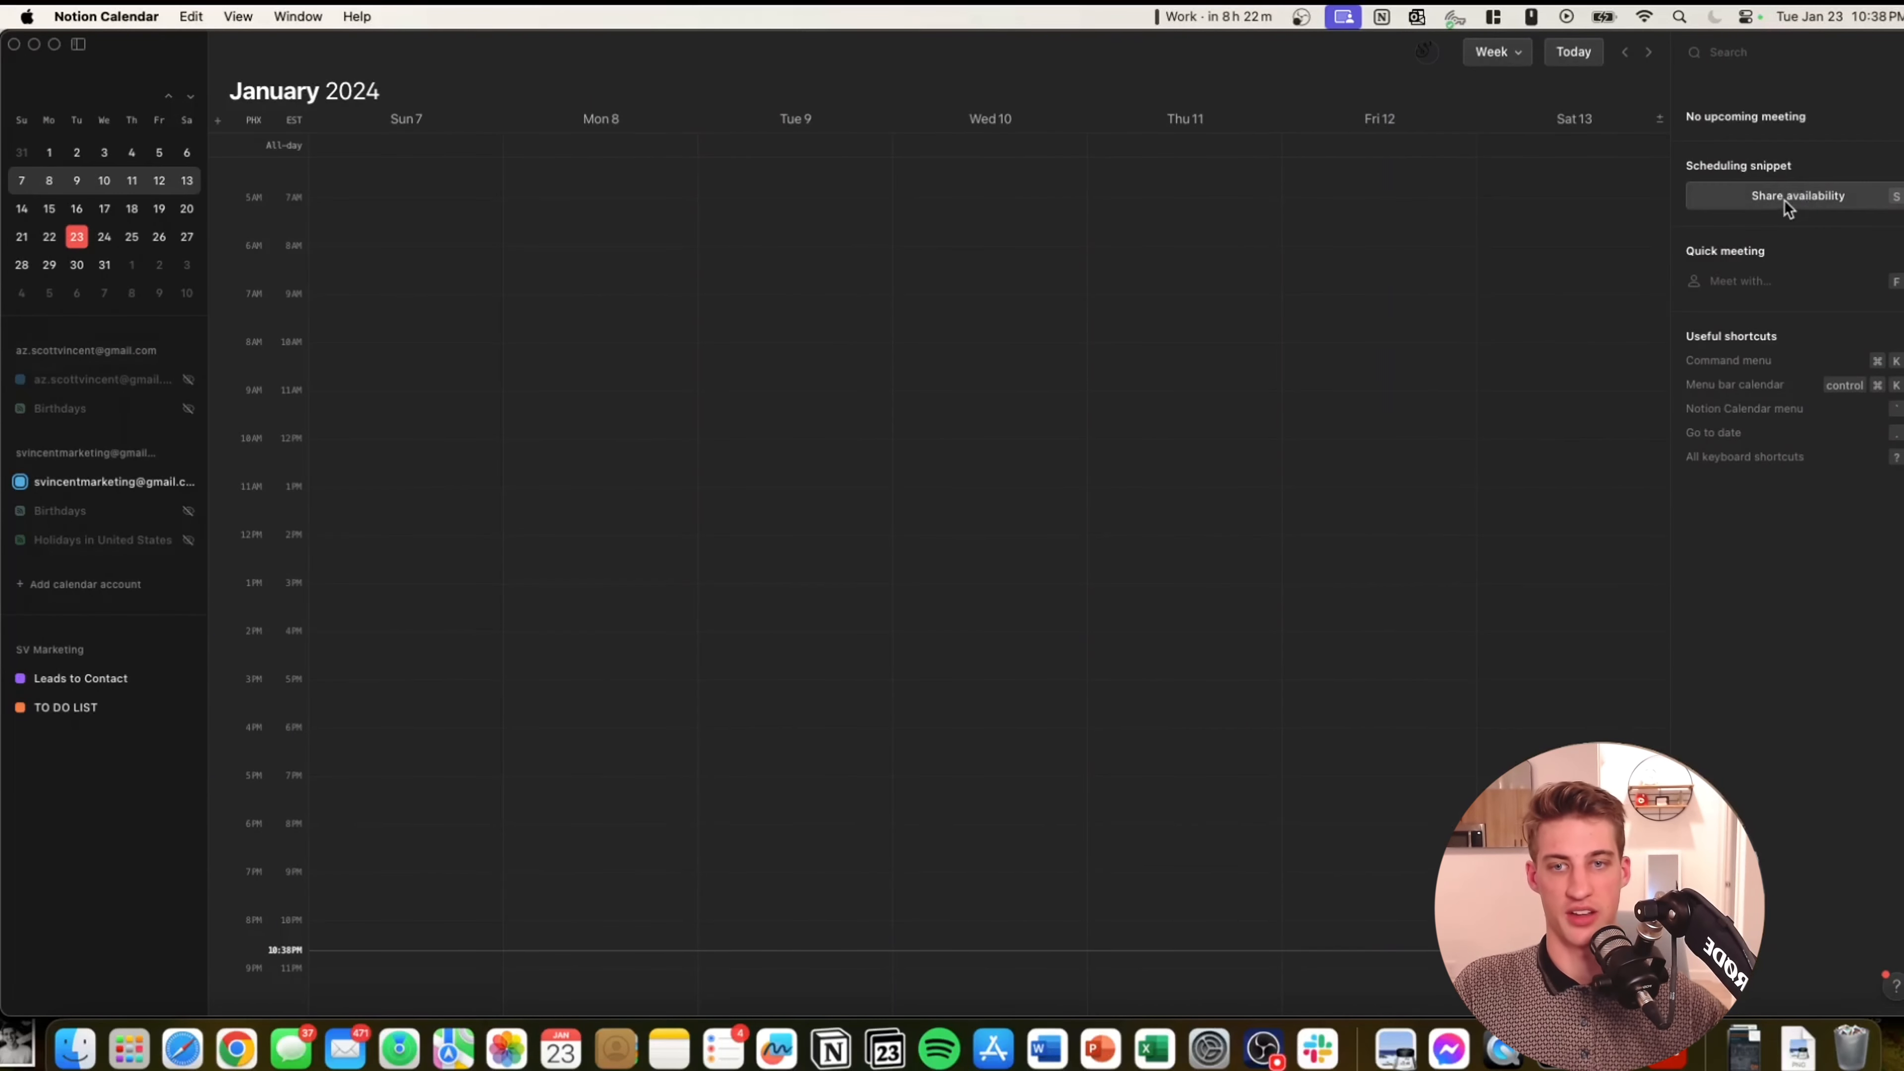
# Share availability with daytime blocks Jan 8–13, e.g. Friday–Saturday 8:30AM–1:45PM, Tuesday 11:45AM–4:15PM.
pyautogui.click(1787, 196)
pyautogui.moveTo(727, 379); pyautogui.dragTo(690, 1041)
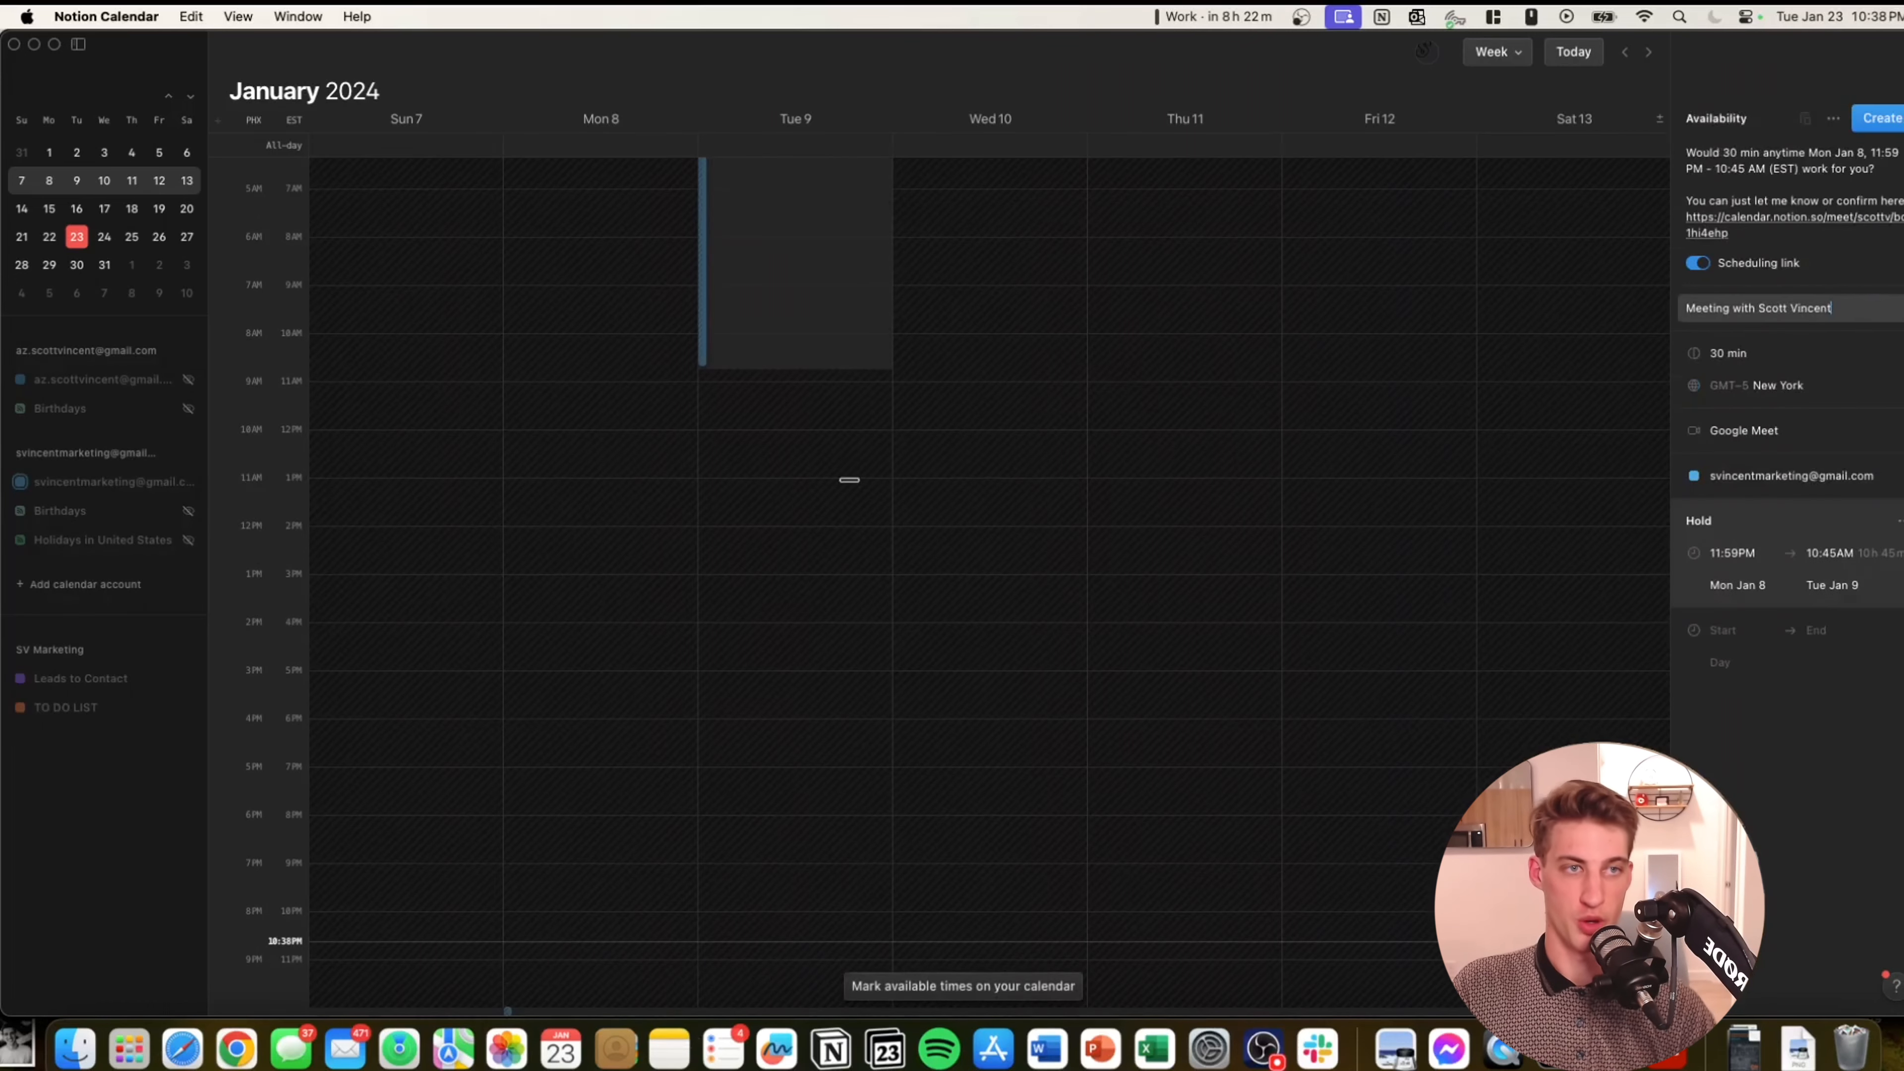
pyautogui.scroll(4, 855, 484)
pyautogui.scroll(-2, 957, 491)
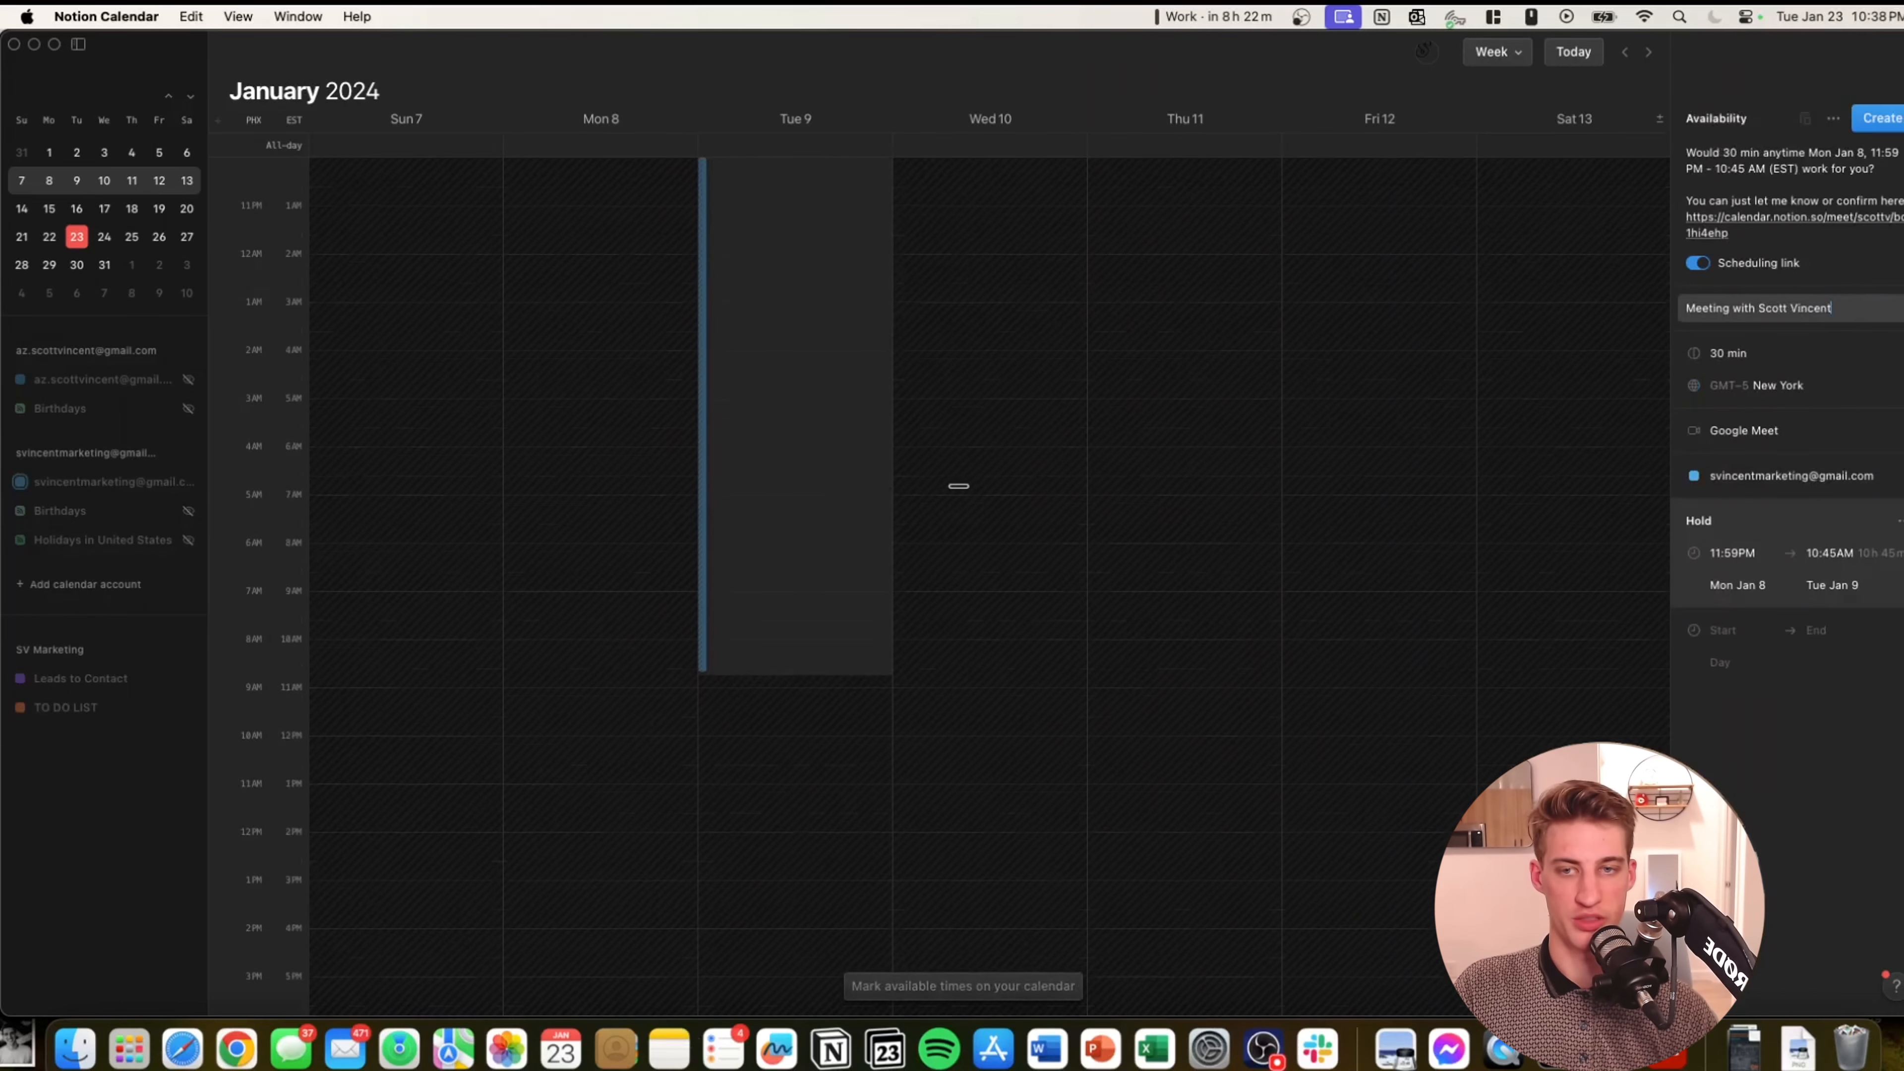
pyautogui.moveTo(961, 470); pyautogui.dragTo(961, 723)
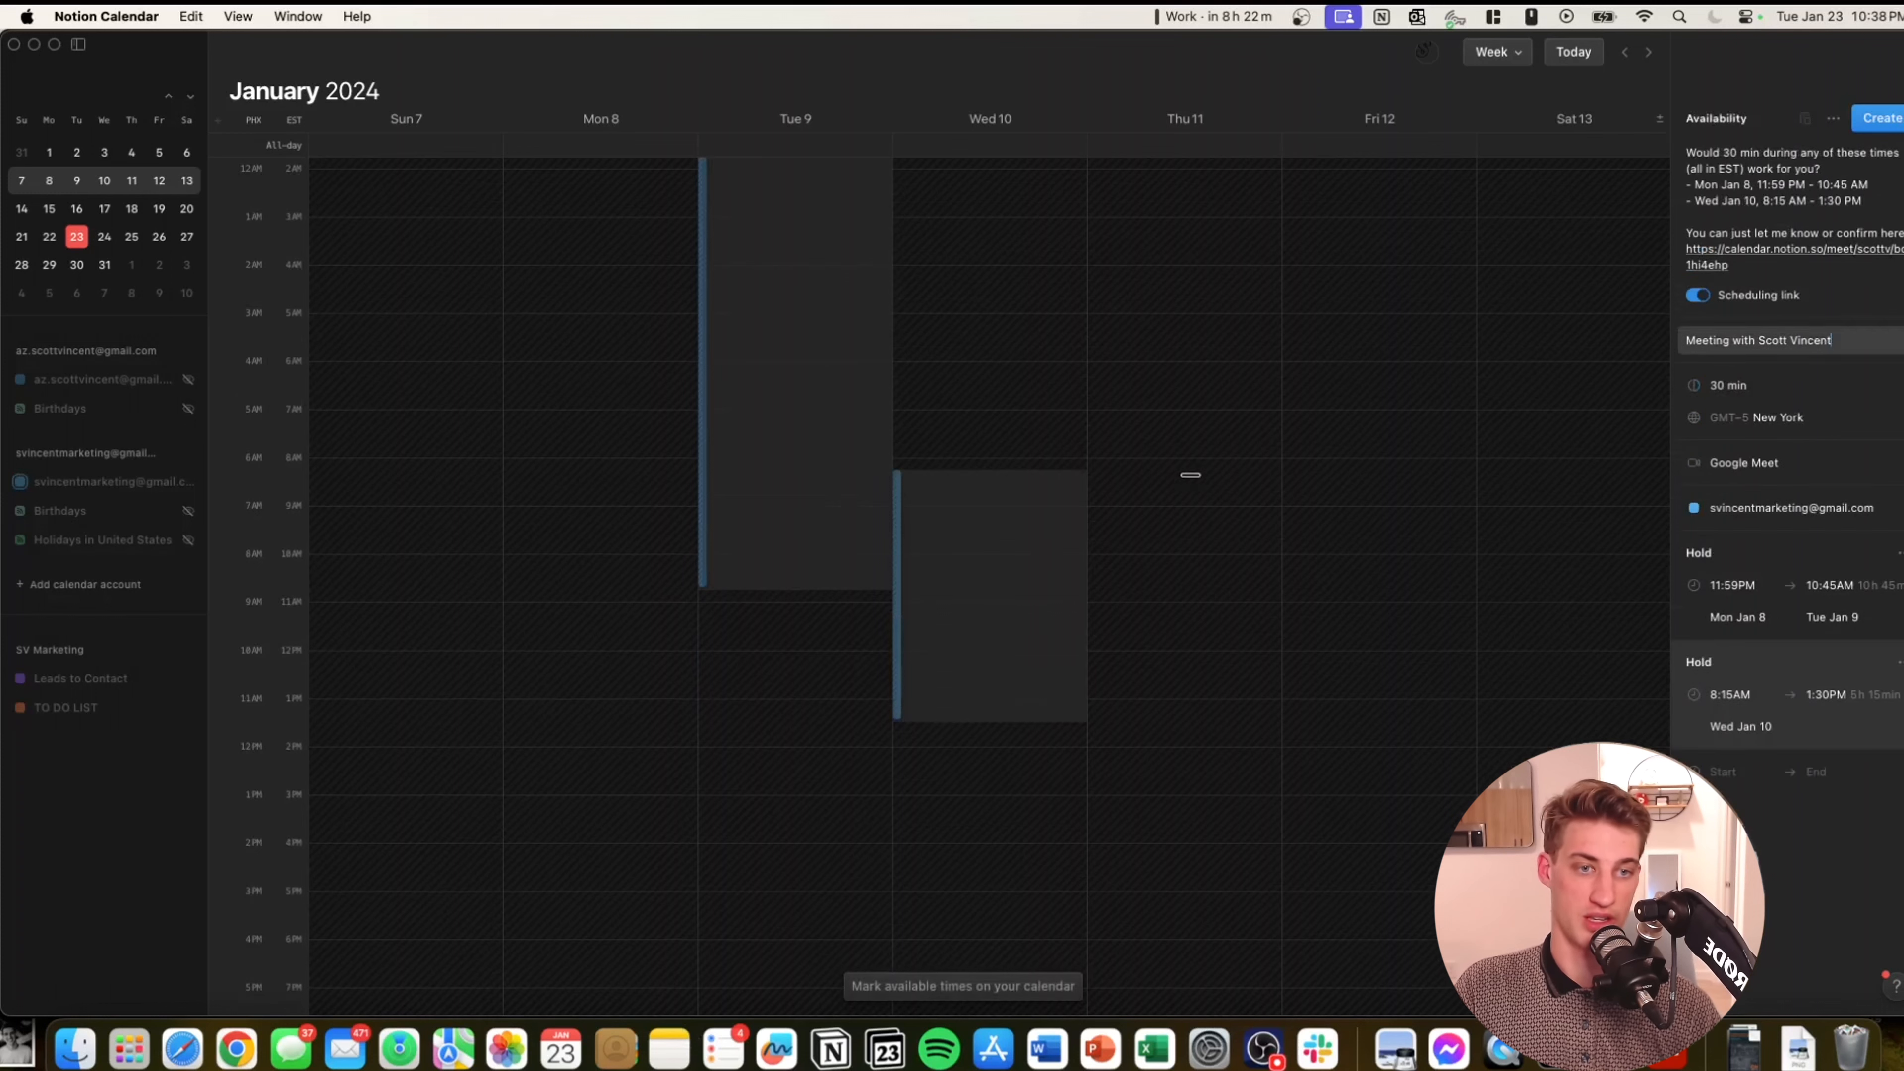
pyautogui.moveTo(1187, 471); pyautogui.dragTo(1182, 734)
pyautogui.moveTo(1318, 478); pyautogui.dragTo(1347, 733)
pyautogui.moveTo(1514, 487); pyautogui.dragTo(1529, 734)
pyautogui.moveTo(795, 638); pyautogui.dragTo(795, 854)
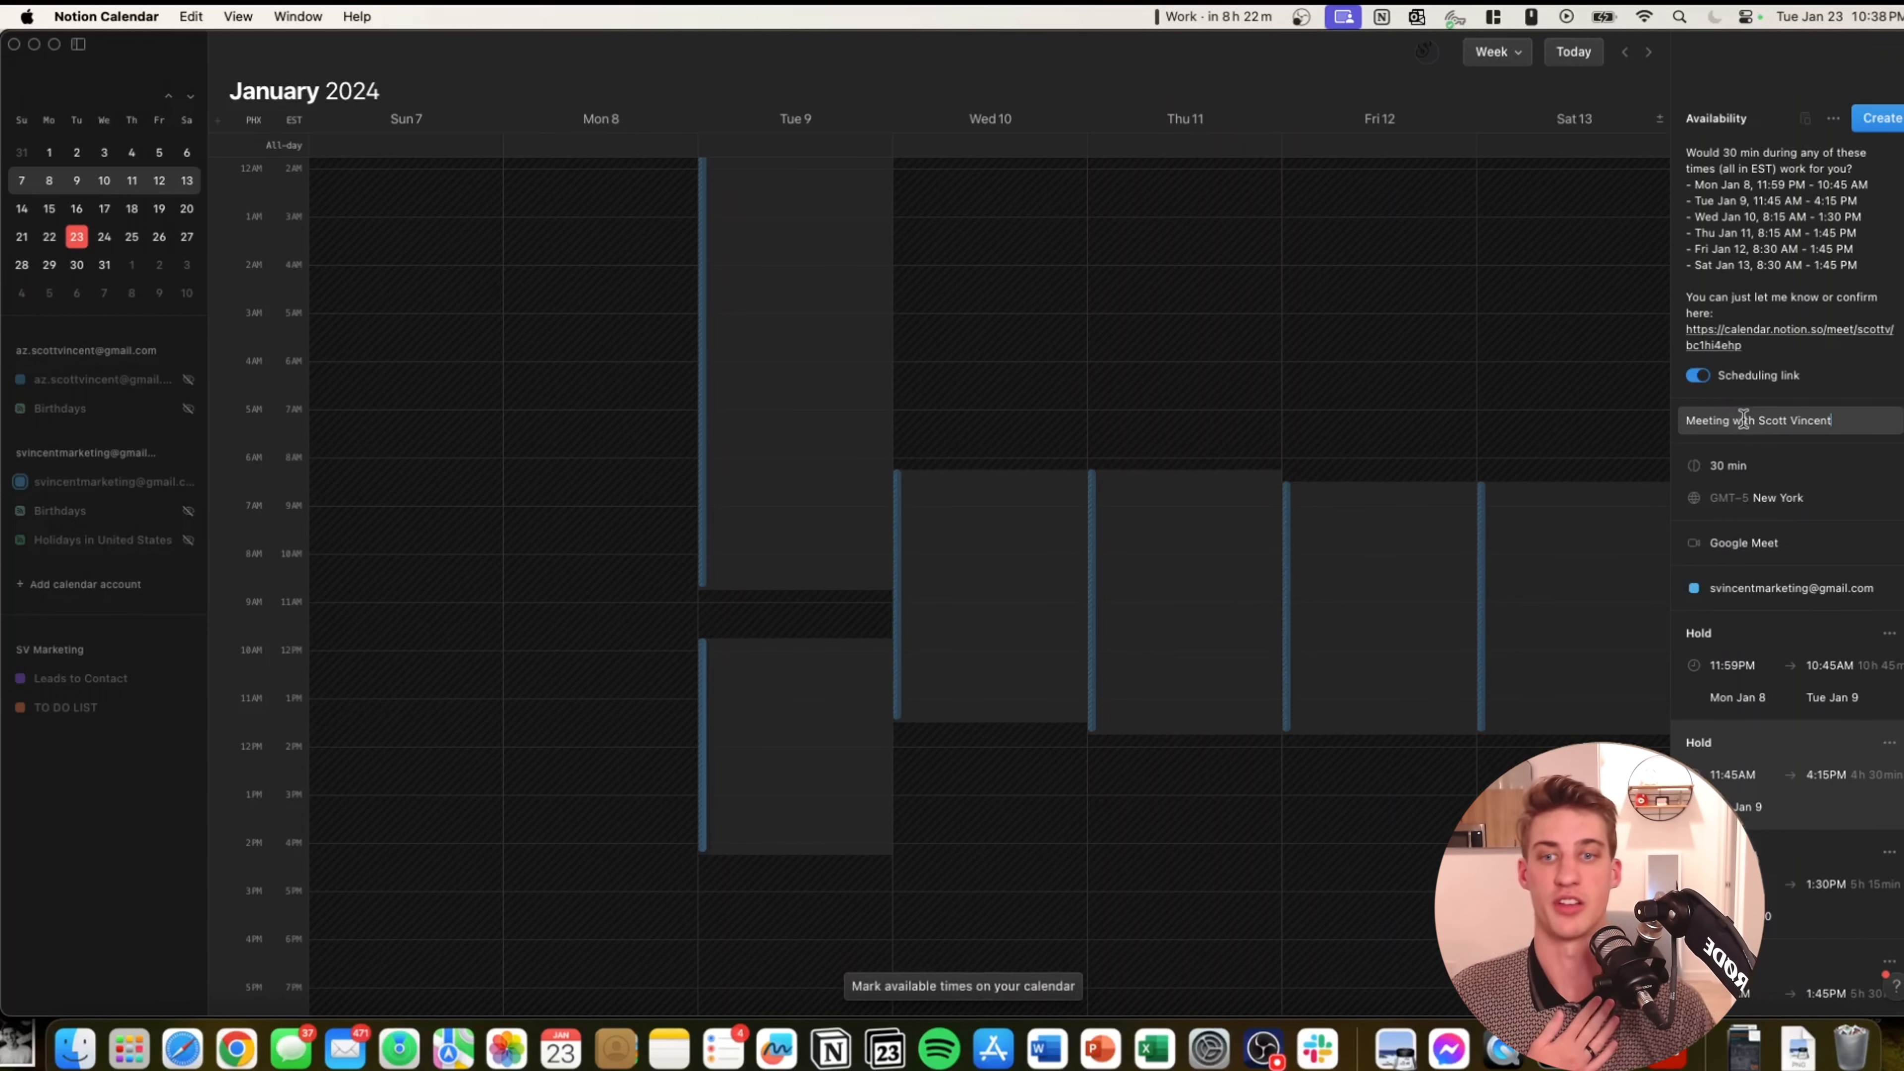
# Add early-morning availability blocks on Wednesday 10 (5–7:30 AM), Thursday 11, Friday 12 and Saturday 13.
pyautogui.moveTo(1192, 256); pyautogui.dragTo(1192, 409)
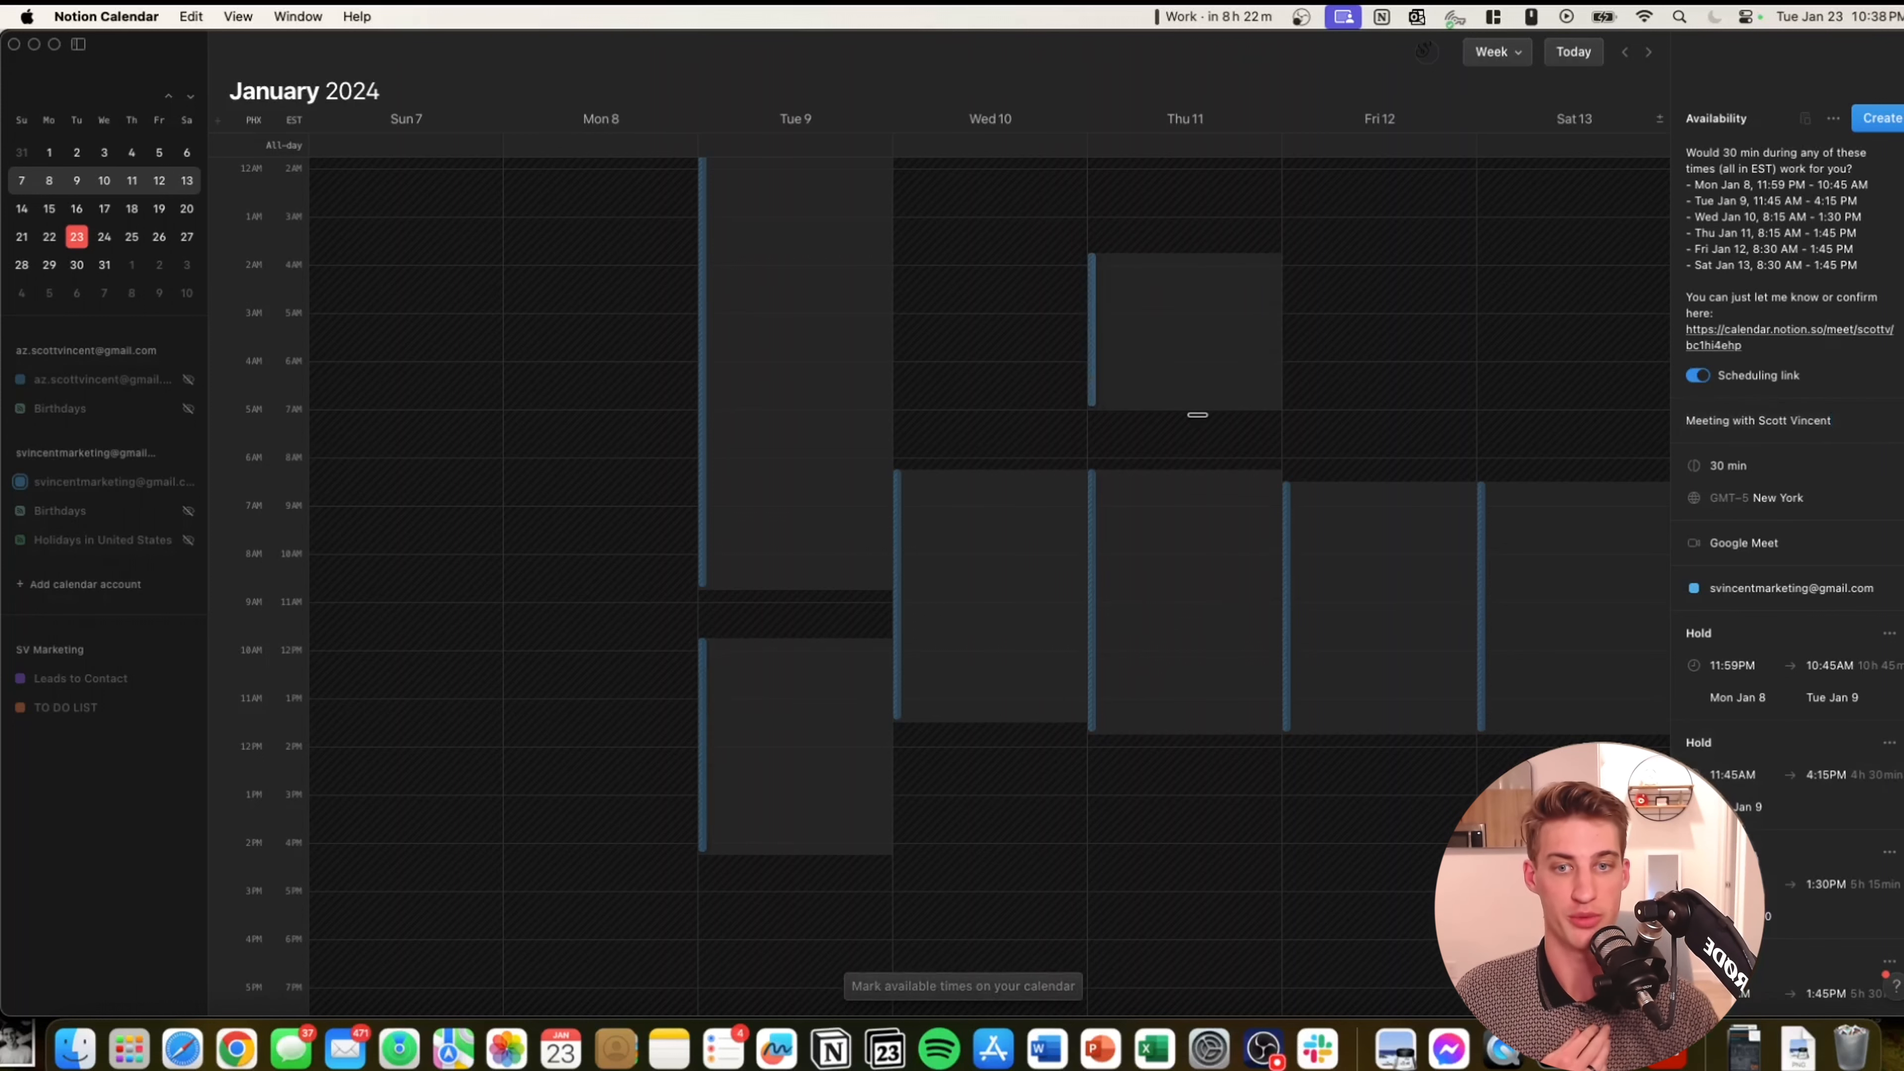
pyautogui.moveTo(1355, 402); pyautogui.dragTo(1351, 411)
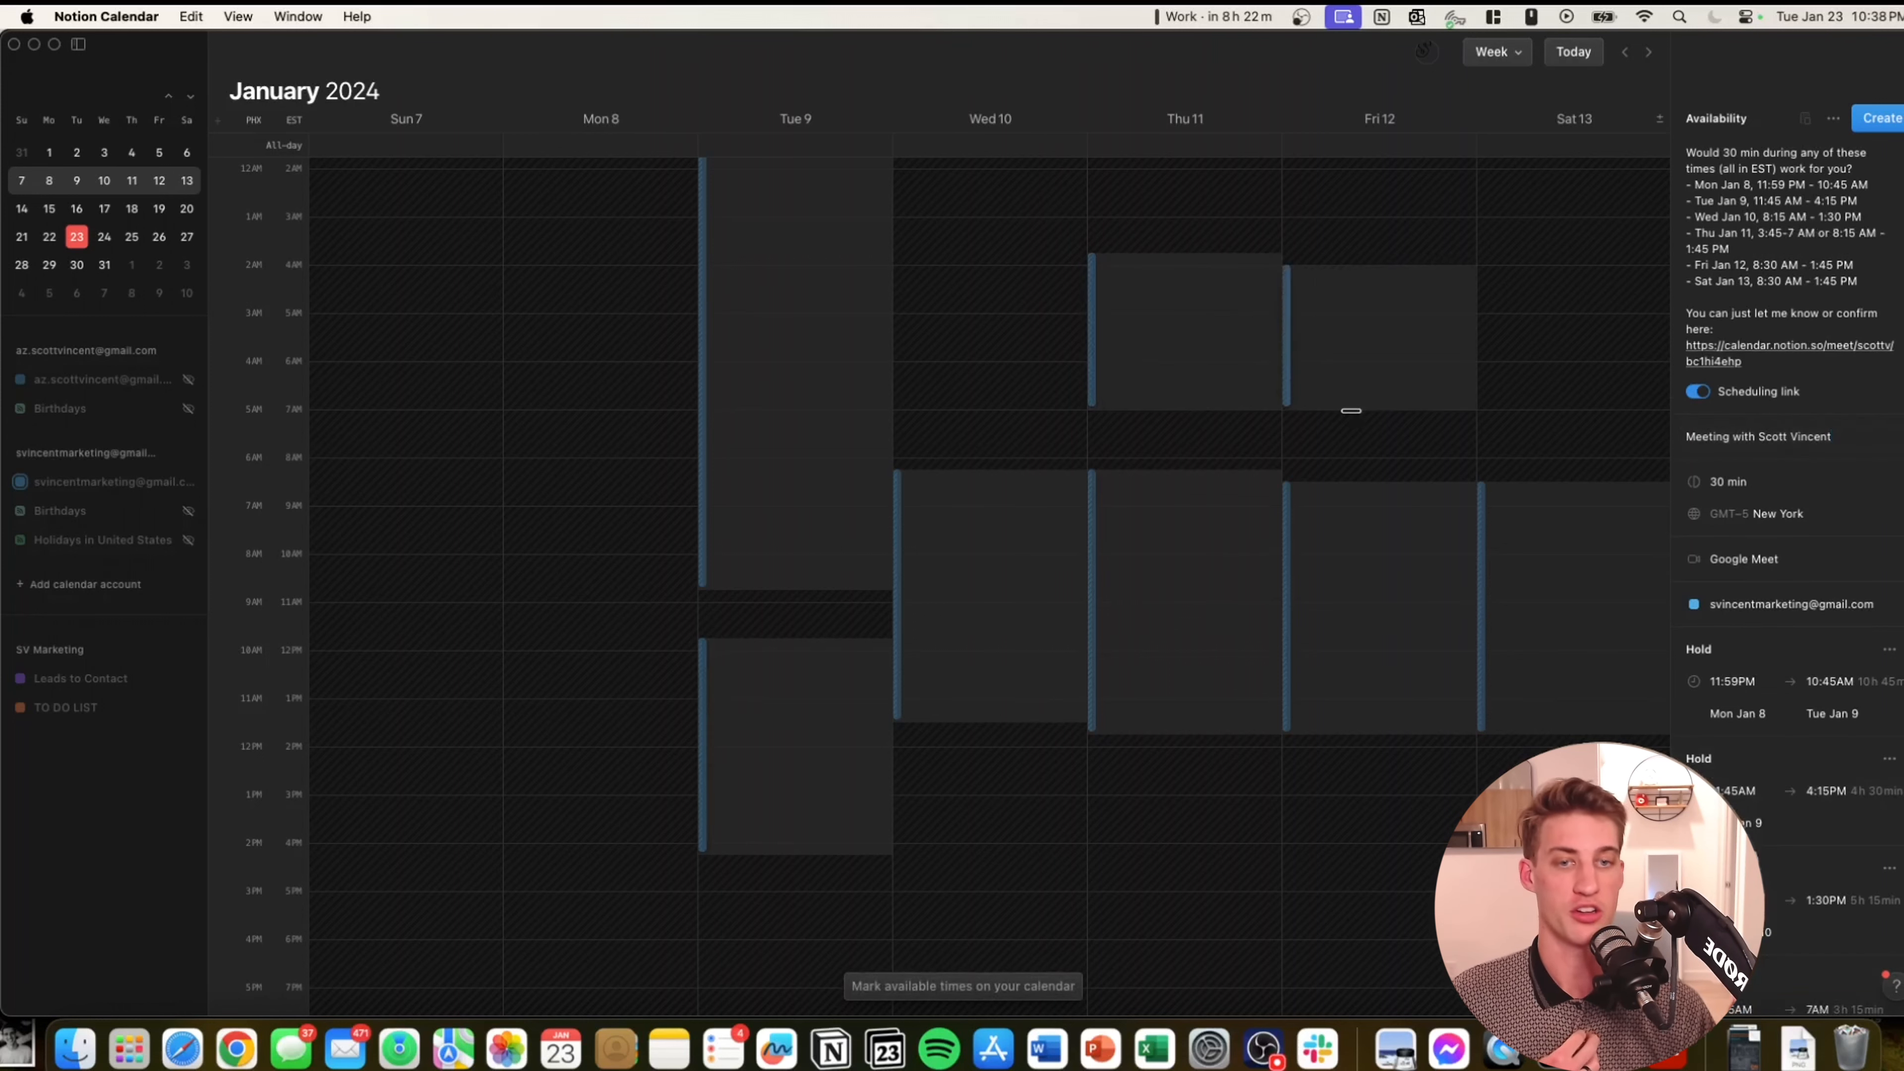
pyautogui.moveTo(1498, 272); pyautogui.dragTo(1526, 411)
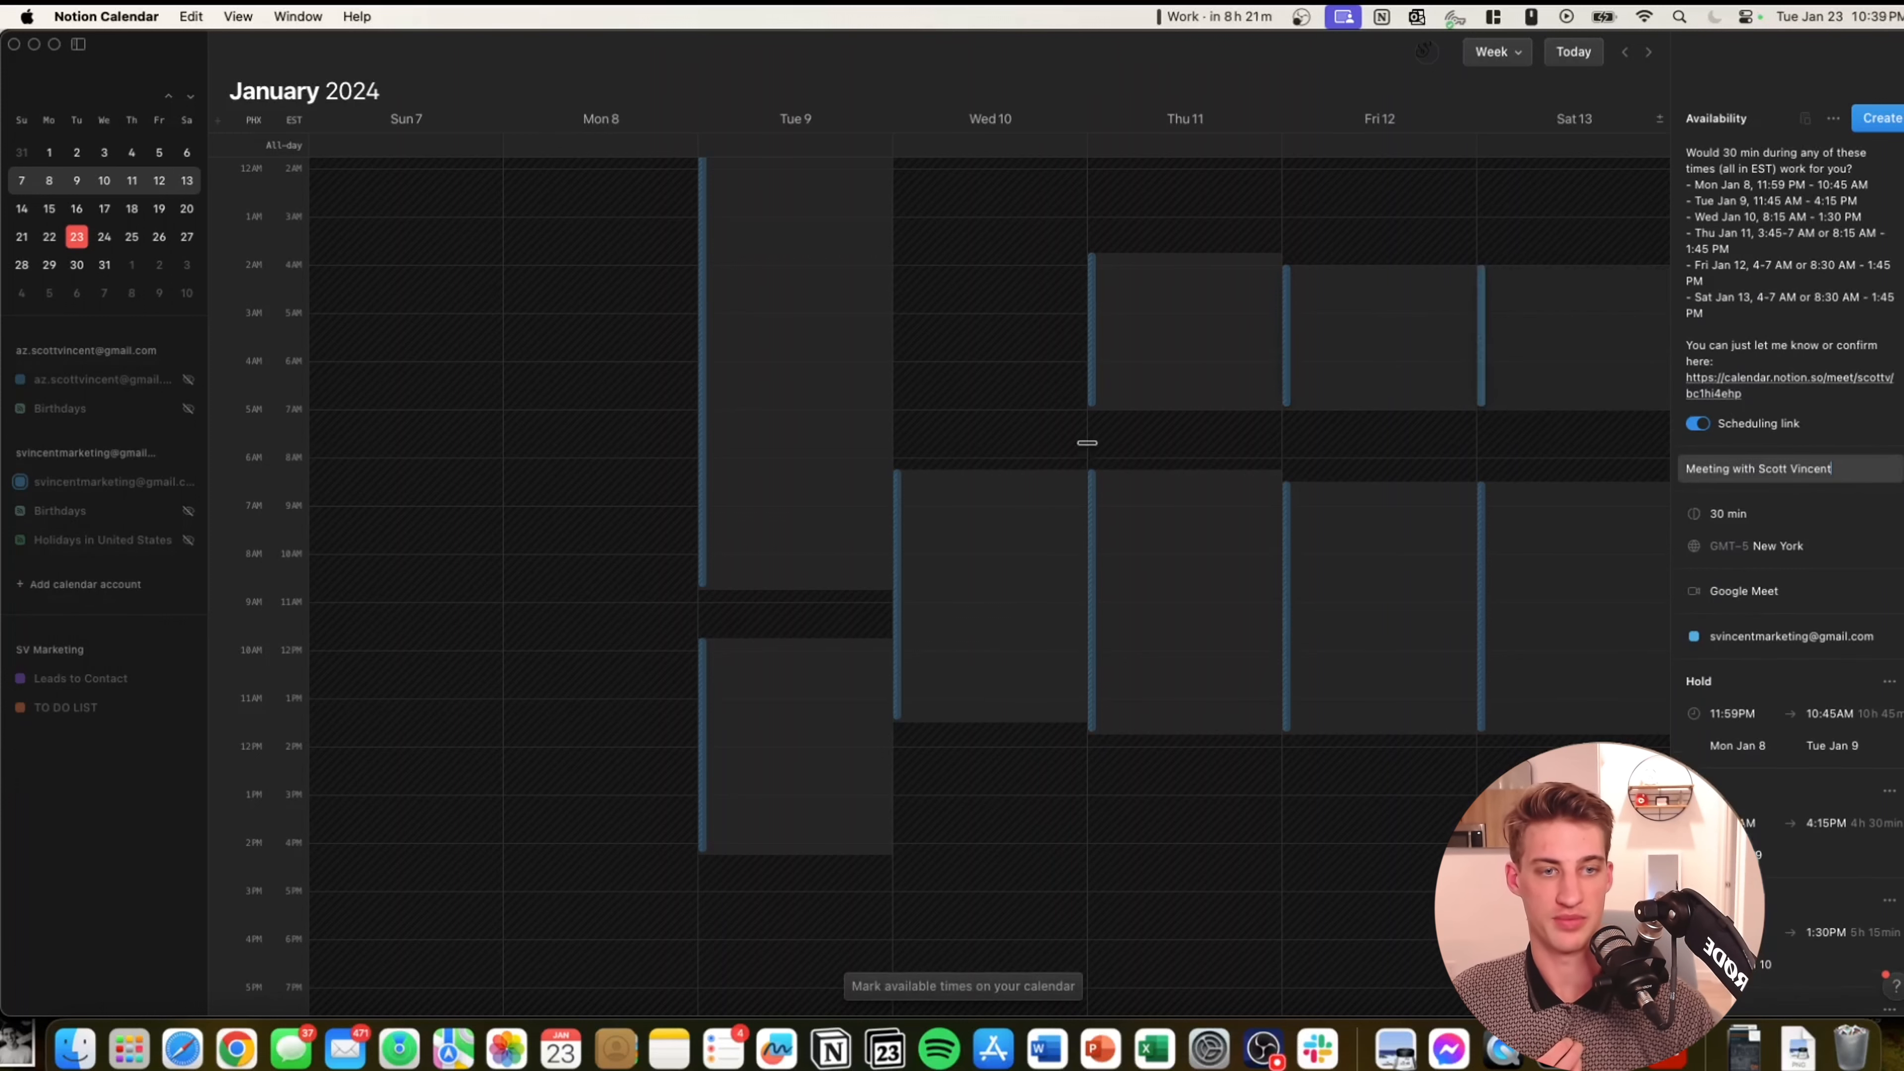
pyautogui.moveTo(1024, 316); pyautogui.dragTo(1007, 430)
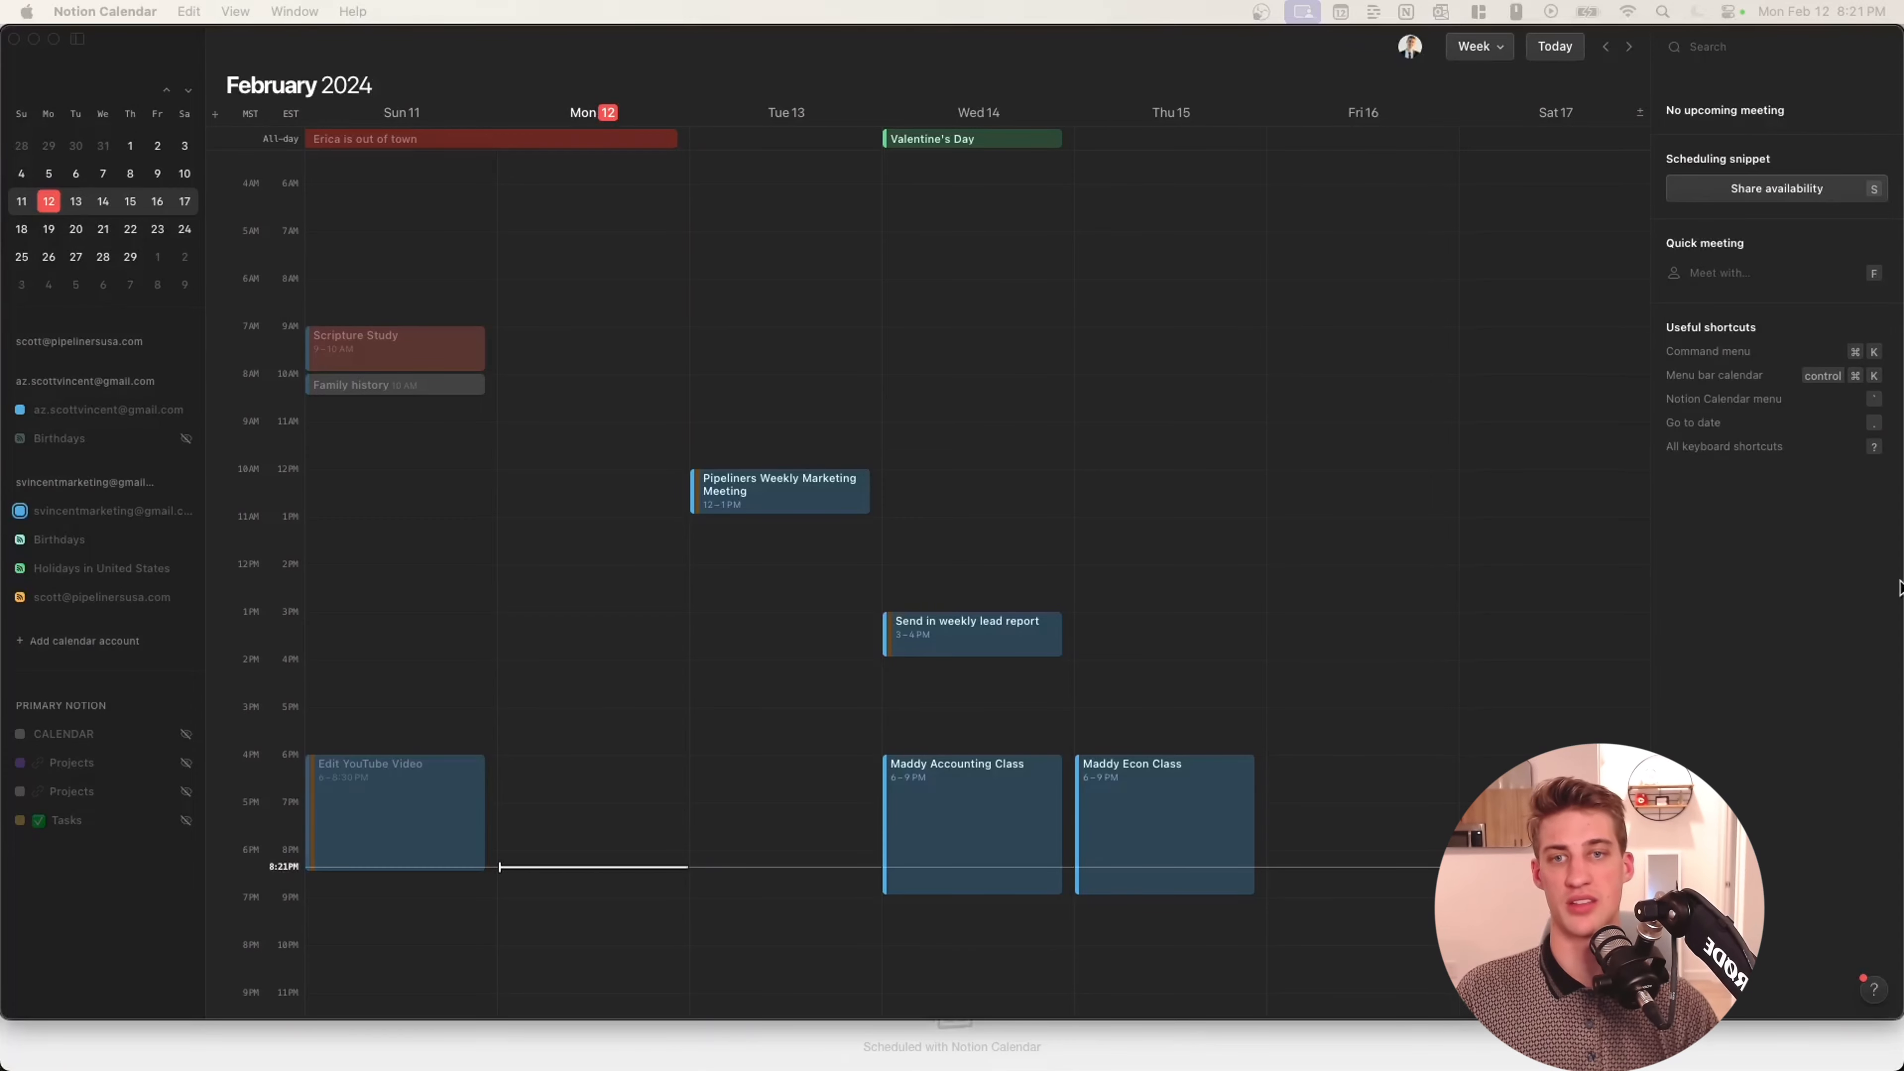
# Share availability Feb 14 (9AM–1:45PM, 4–6PM), Feb 15 8AM–3PM, Feb 16 8AM–3:15PM, Feb 17 8AM–2:45PM.
pyautogui.click(1149, 401)
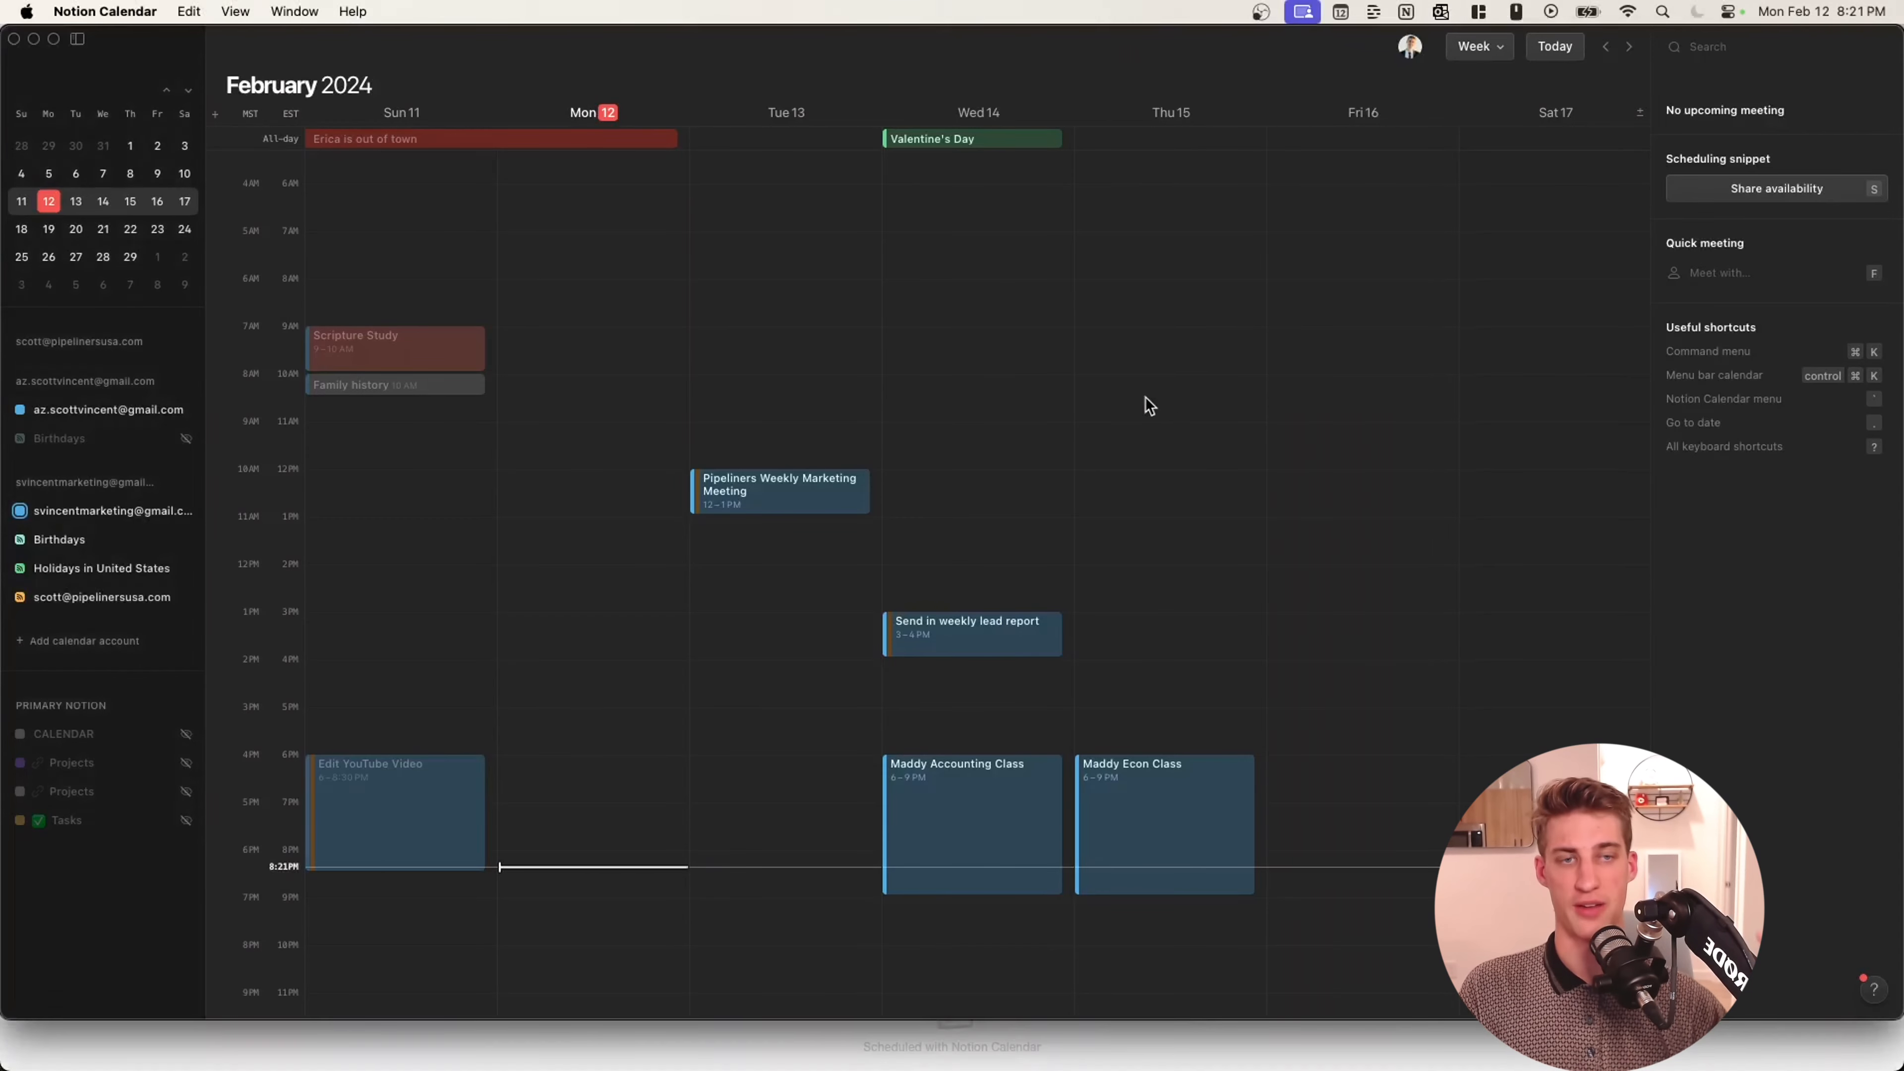
pyautogui.click(1720, 194)
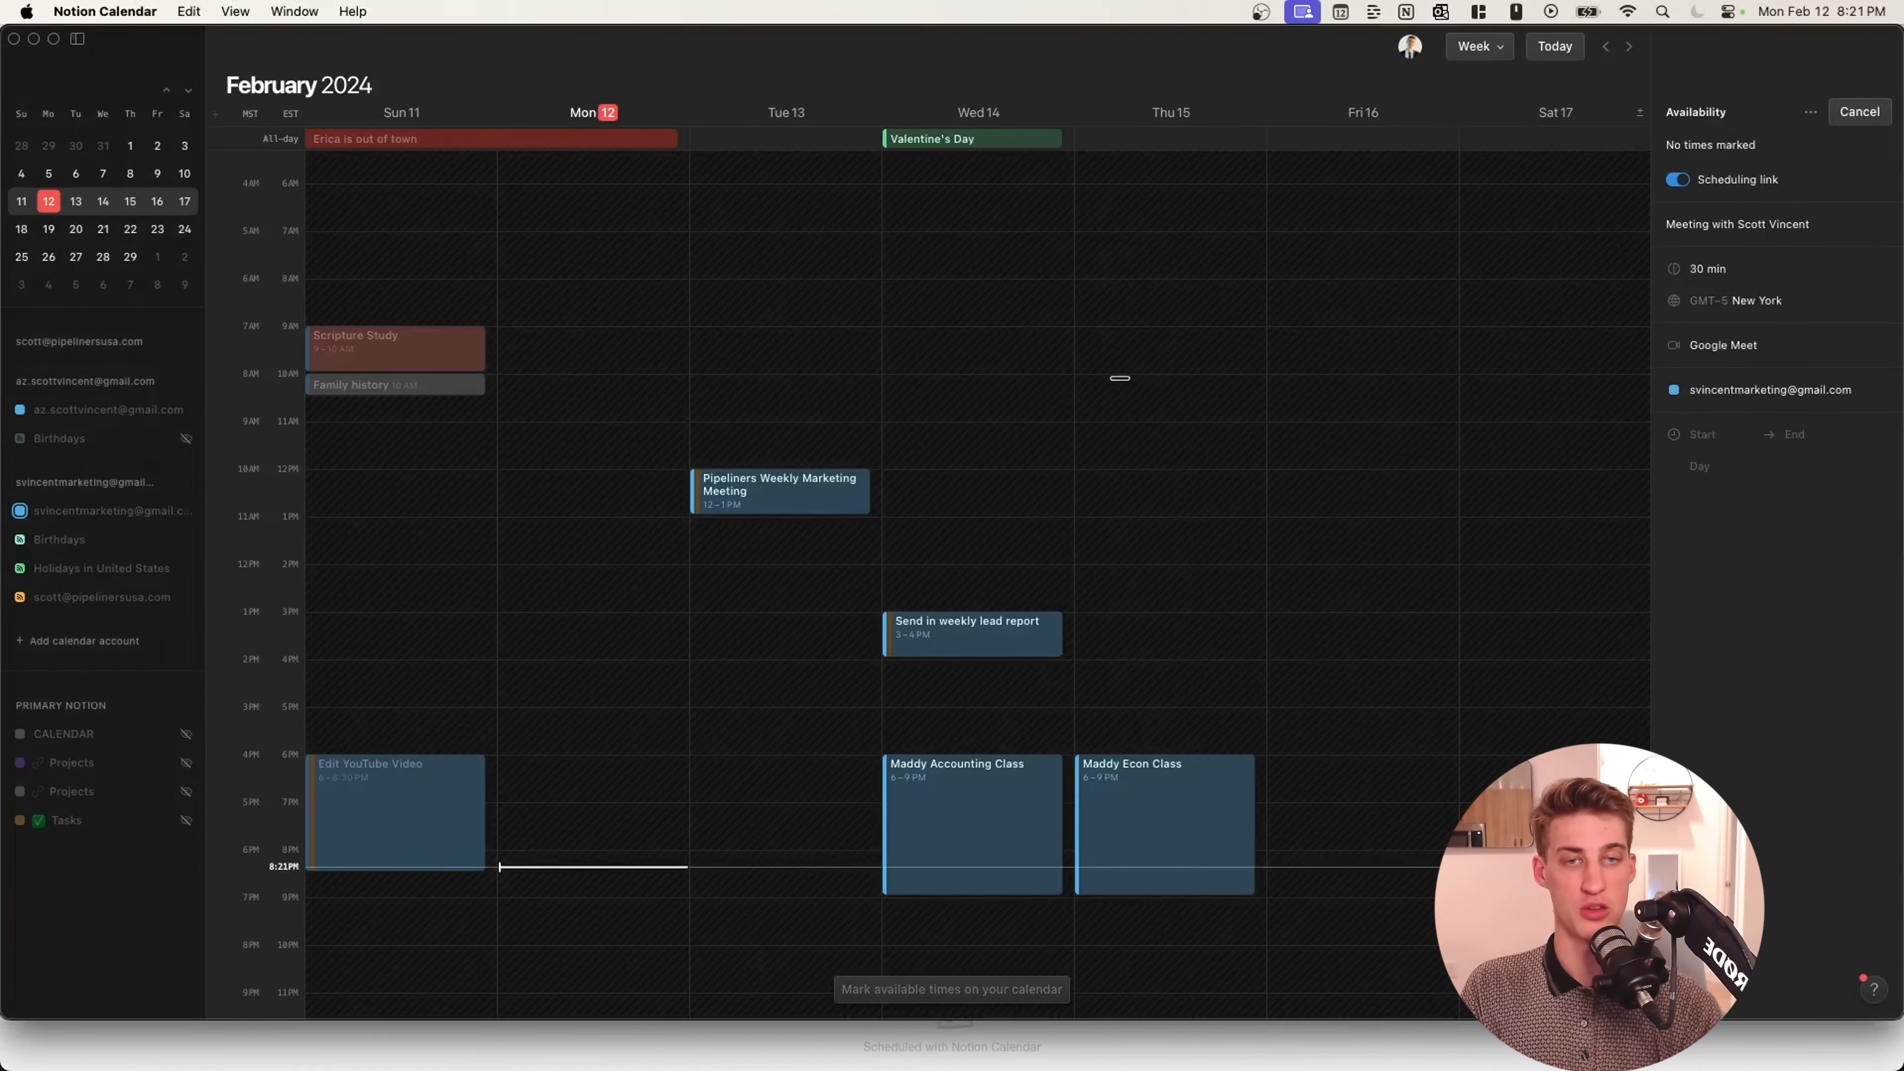
pyautogui.moveTo(1062, 327); pyautogui.dragTo(974, 552)
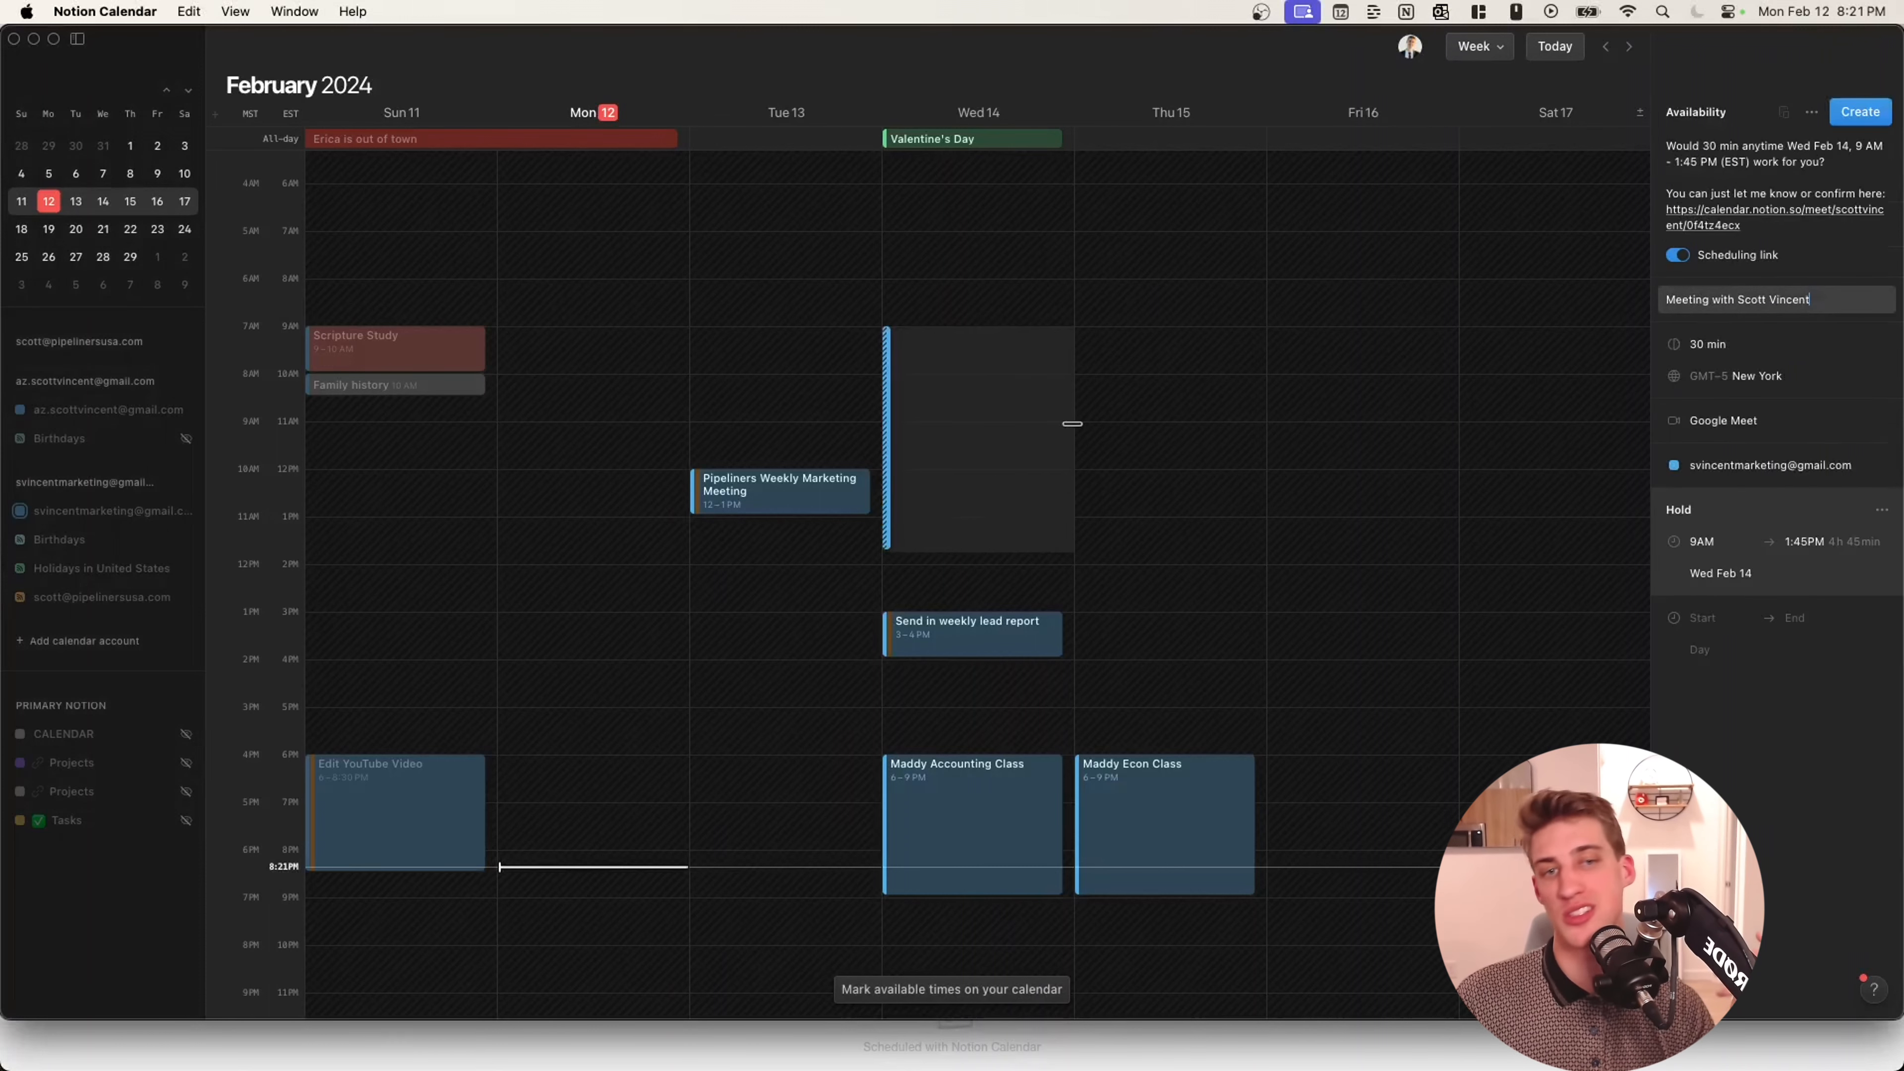
pyautogui.moveTo(960, 660); pyautogui.dragTo(960, 752)
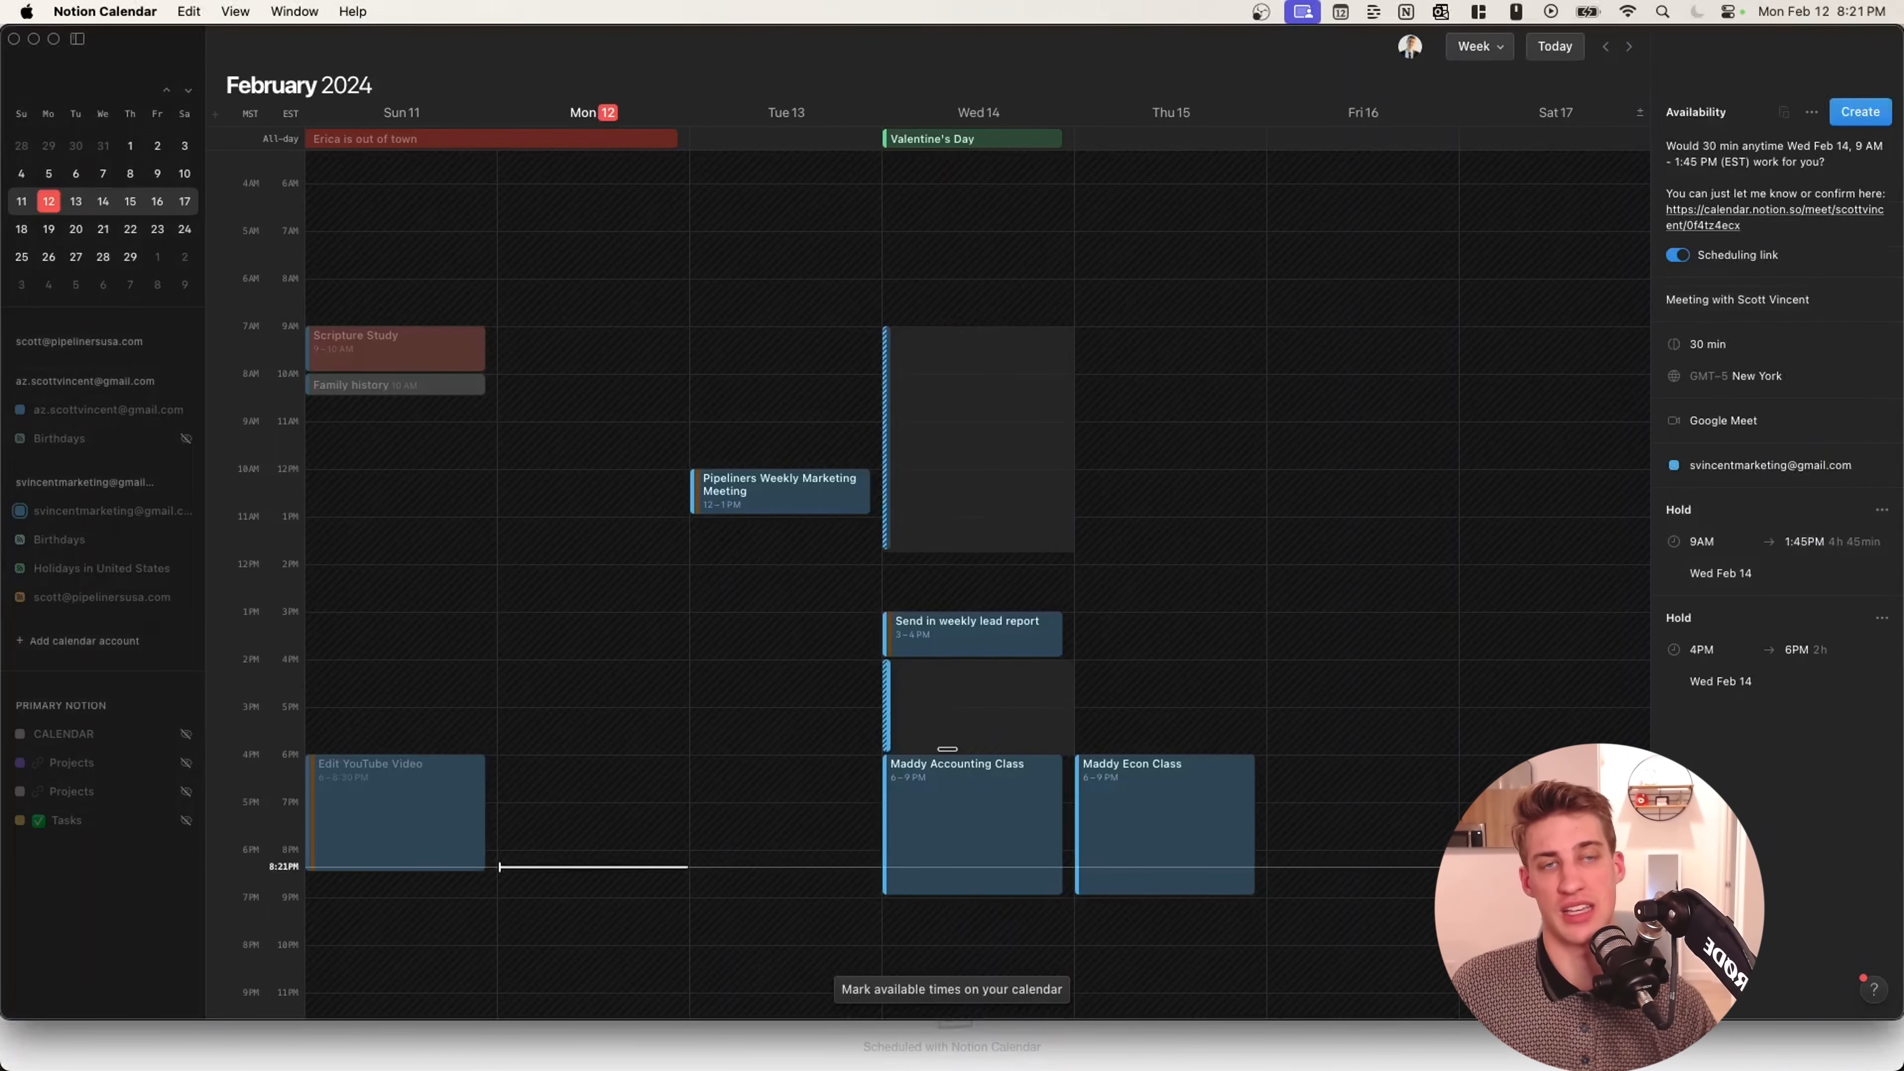
pyautogui.moveTo(1153, 279); pyautogui.dragTo(1153, 609)
pyautogui.moveTo(1315, 279); pyautogui.dragTo(1315, 623)
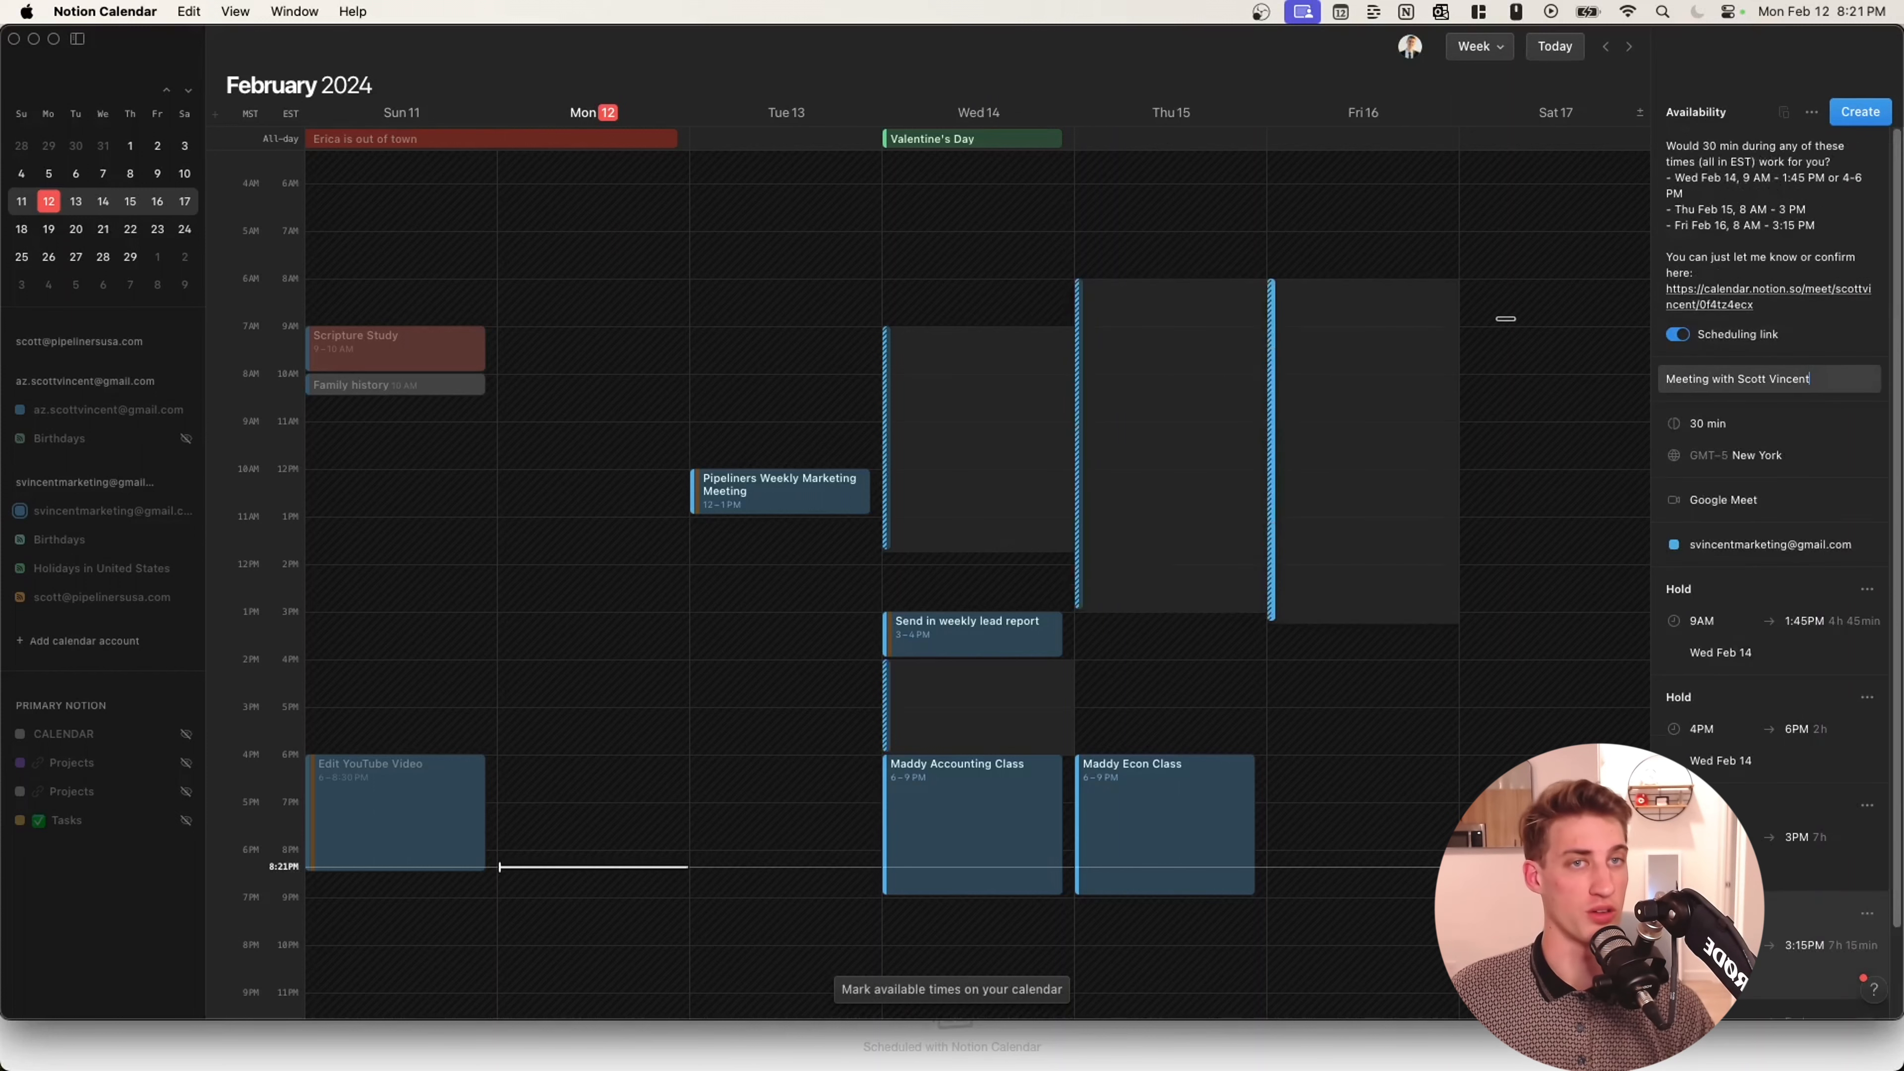
pyautogui.moveTo(1511, 279); pyautogui.dragTo(1552, 598)
# Set the availability time zone to Phoenix, create the scheduling link, and open it in the browser.
pyautogui.moveTo(1666, 146); pyautogui.dragTo(1807, 225)
pyautogui.click(1806, 226)
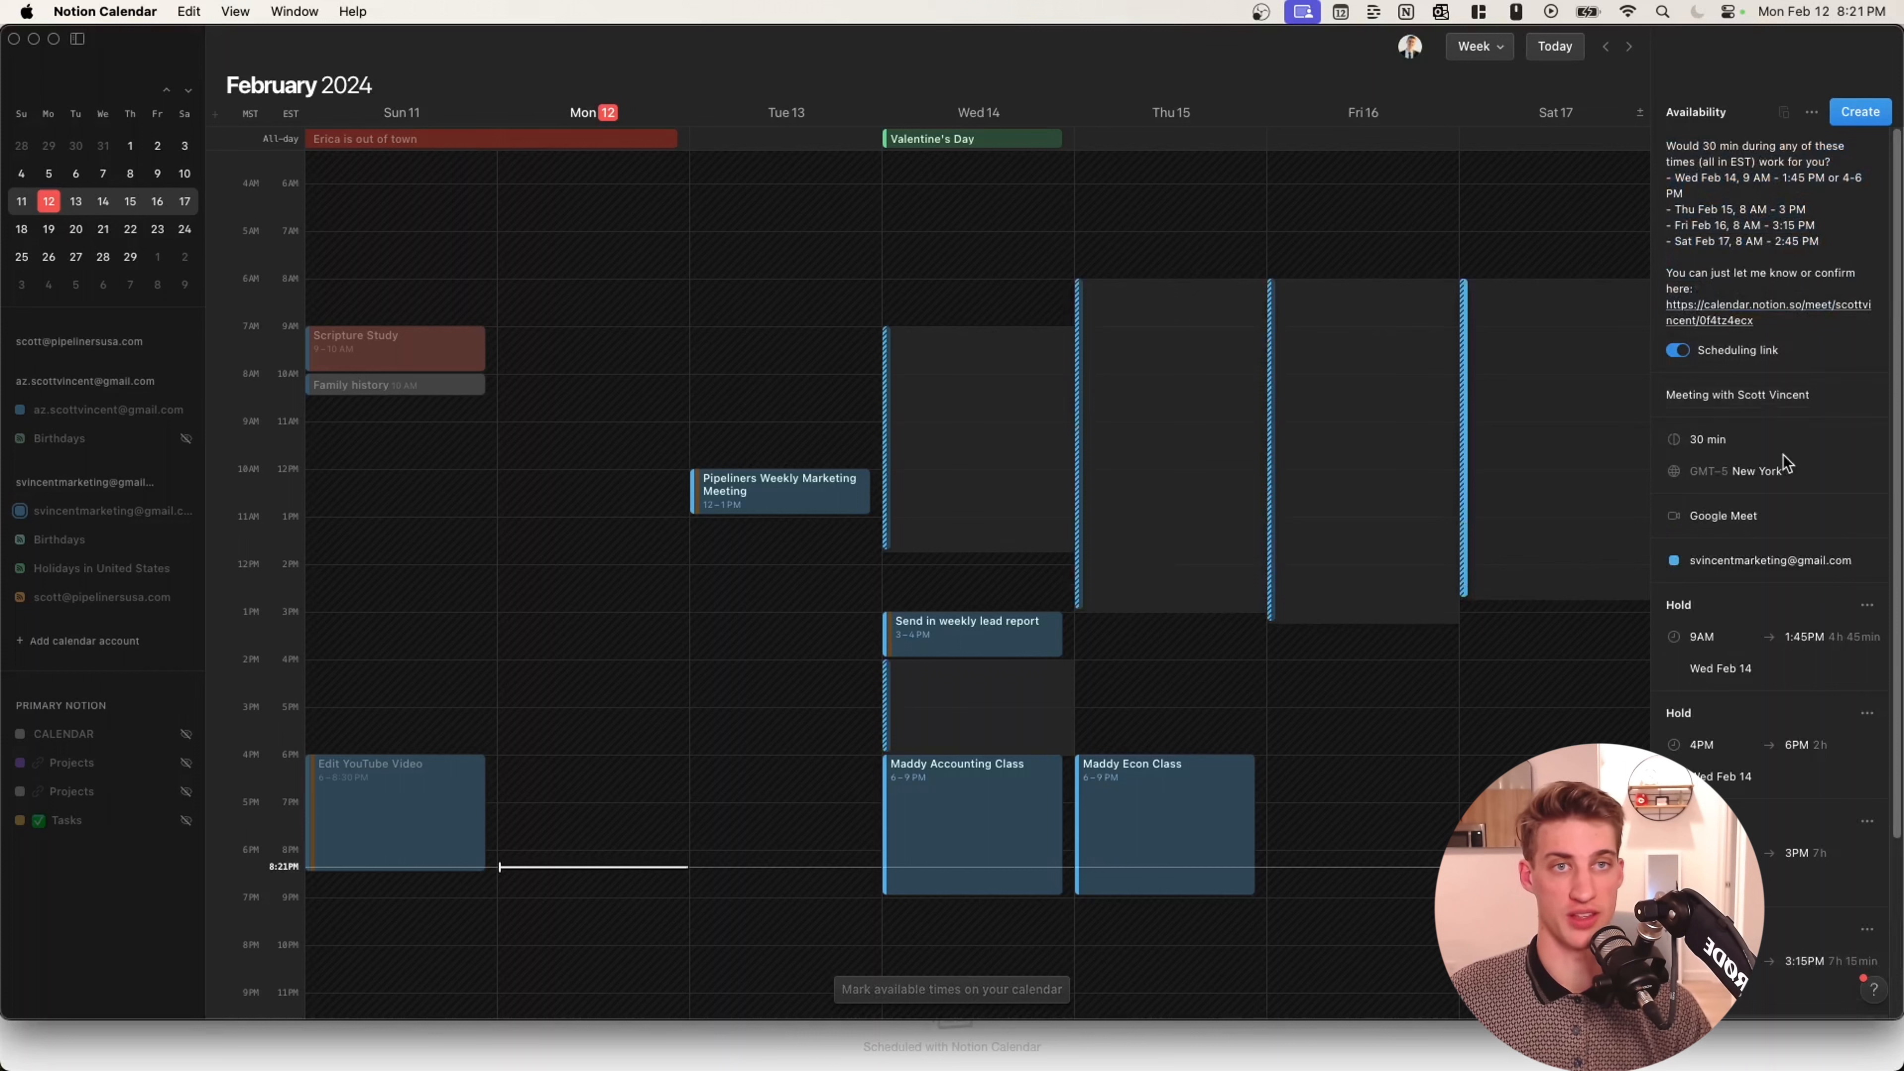
pyautogui.click(1771, 472)
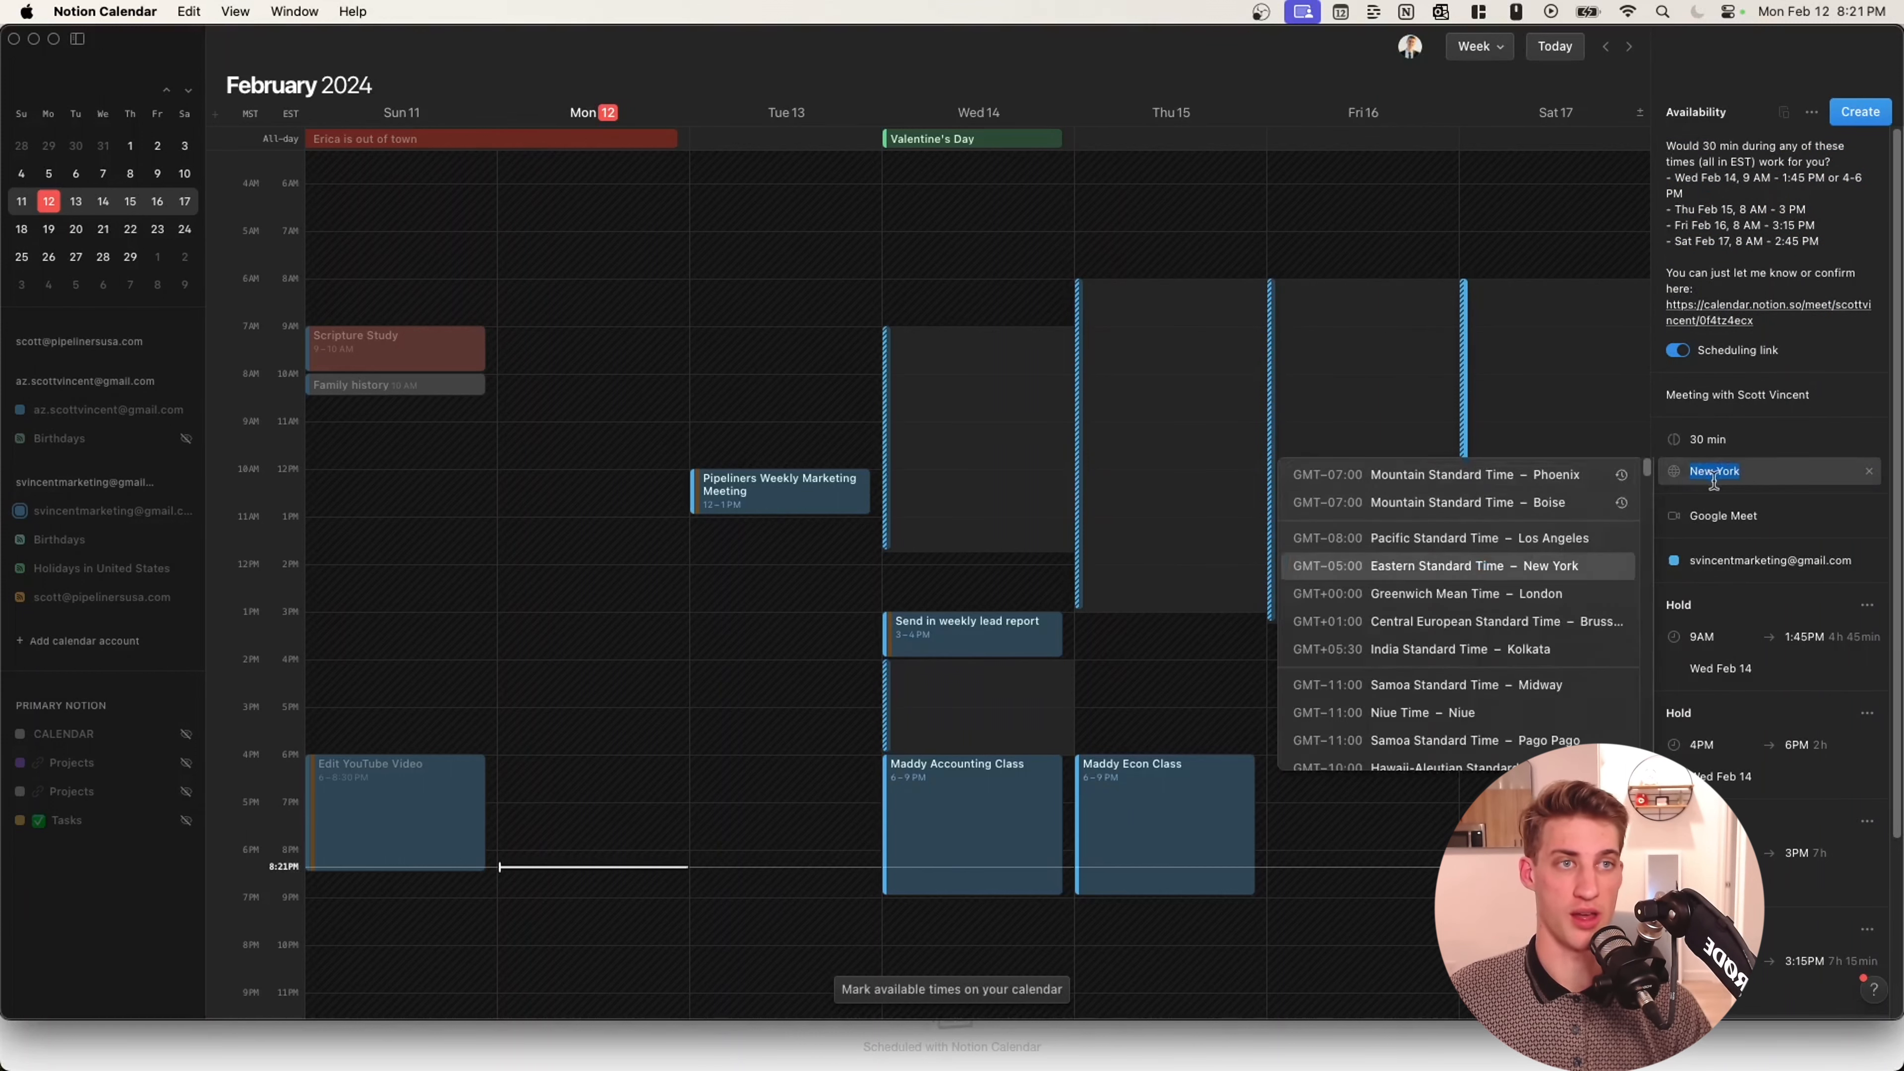
pyautogui.click(1508, 480)
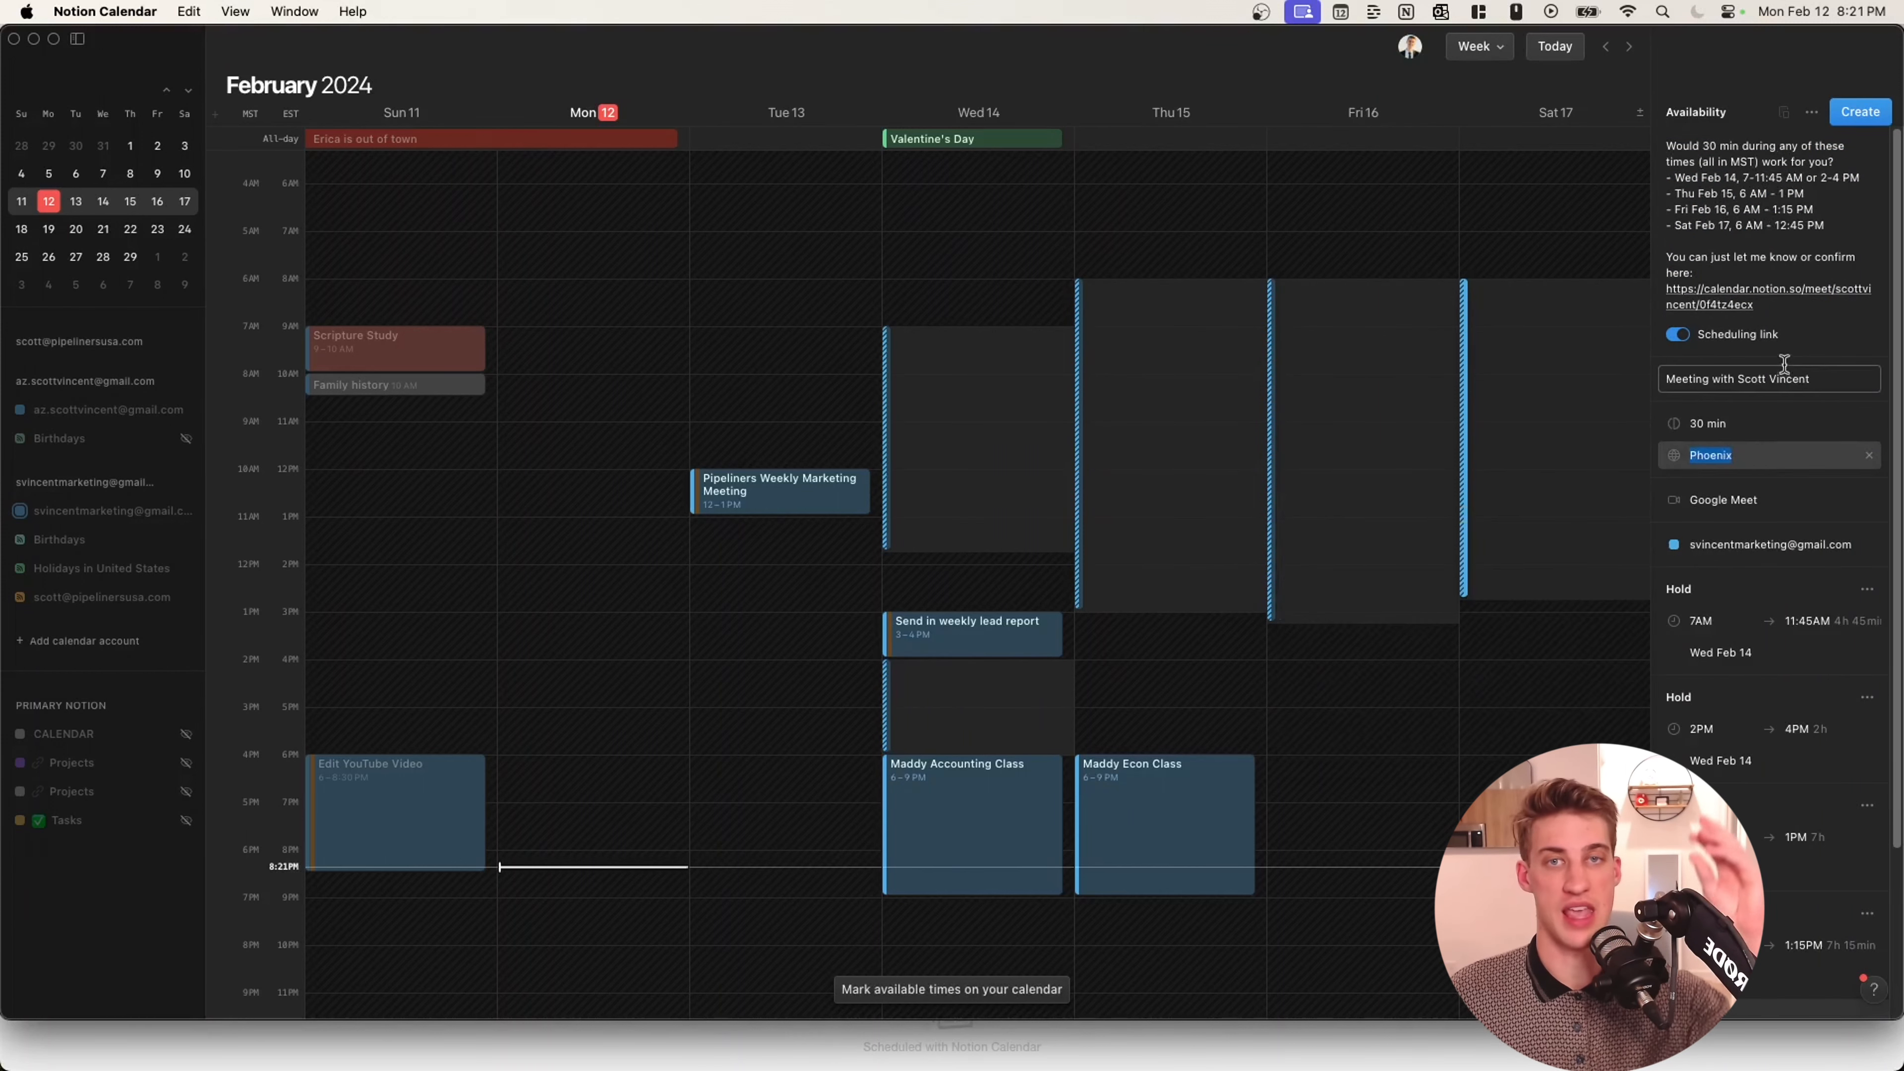
pyautogui.click(1860, 114)
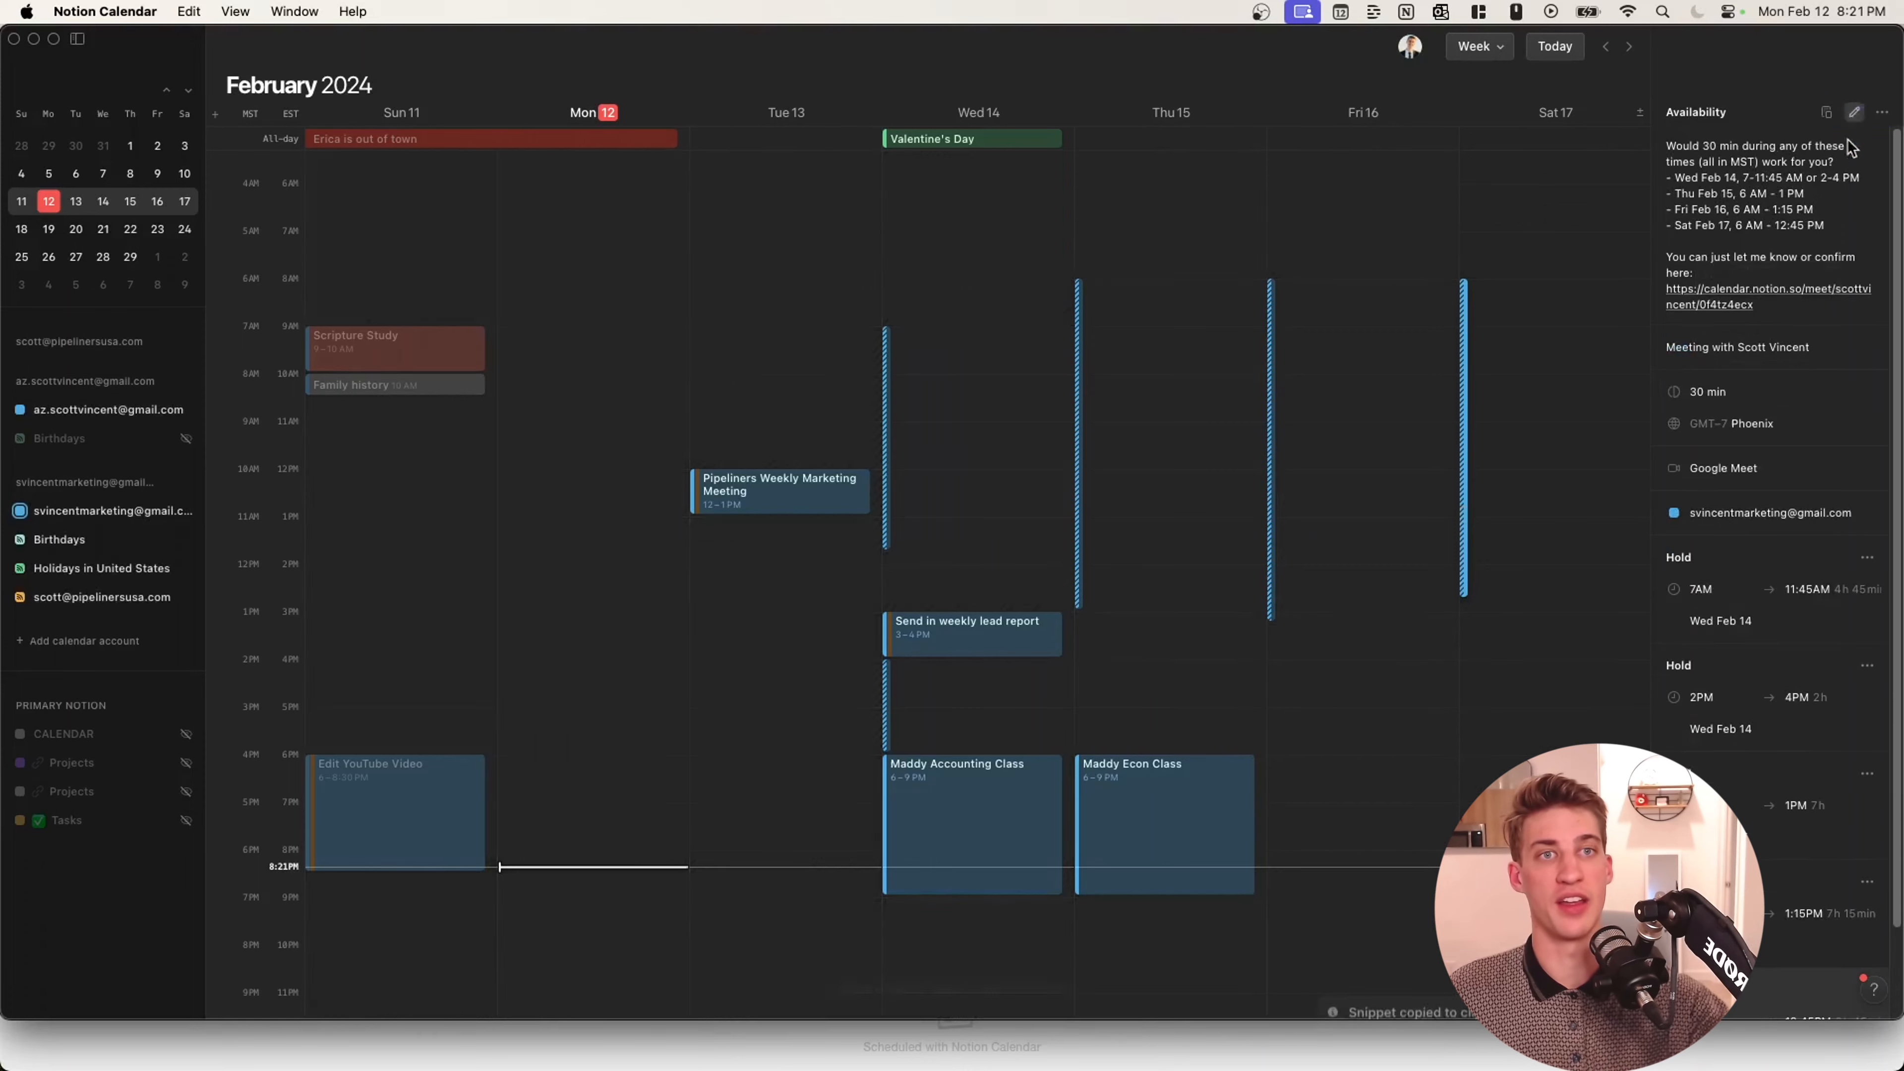
pyautogui.click(1732, 294)
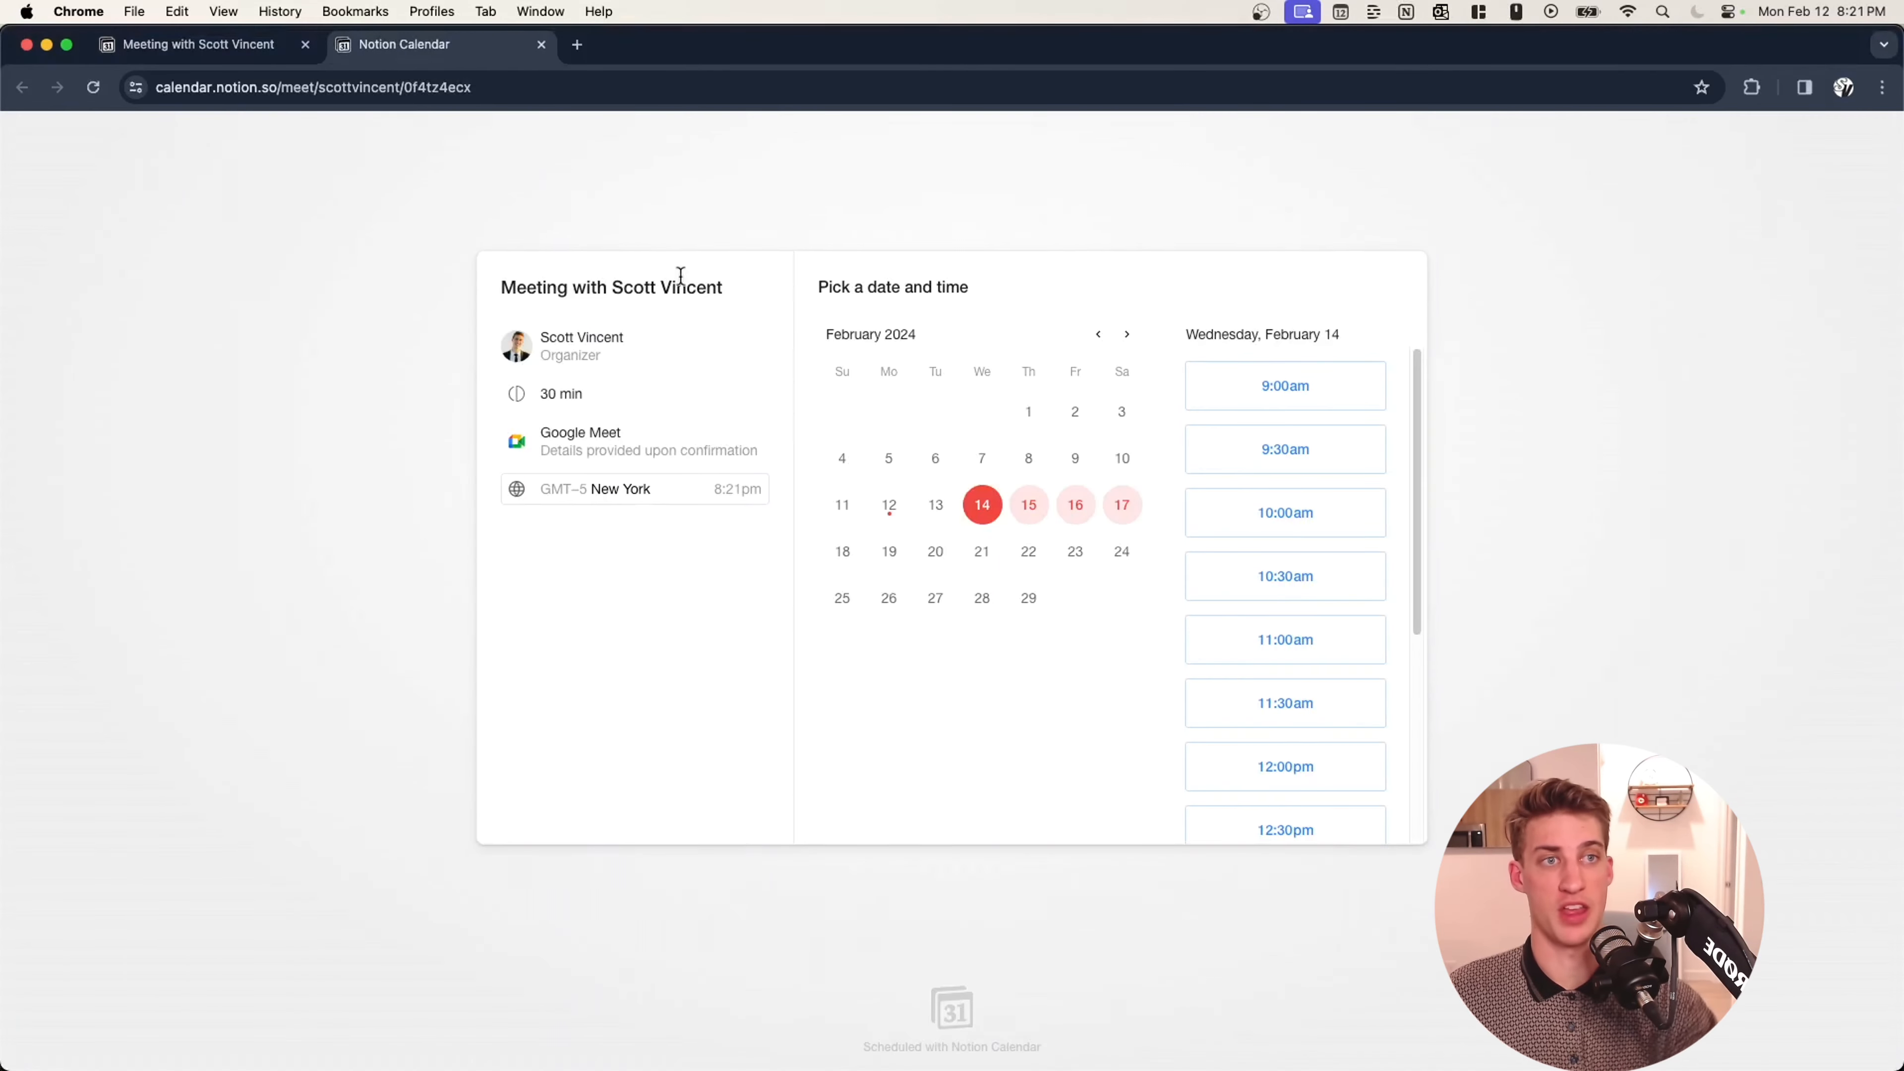
# Book the Thursday, February 15, 1:00pm slot using the contact's e-mail address.
pyautogui.click(303, 47)
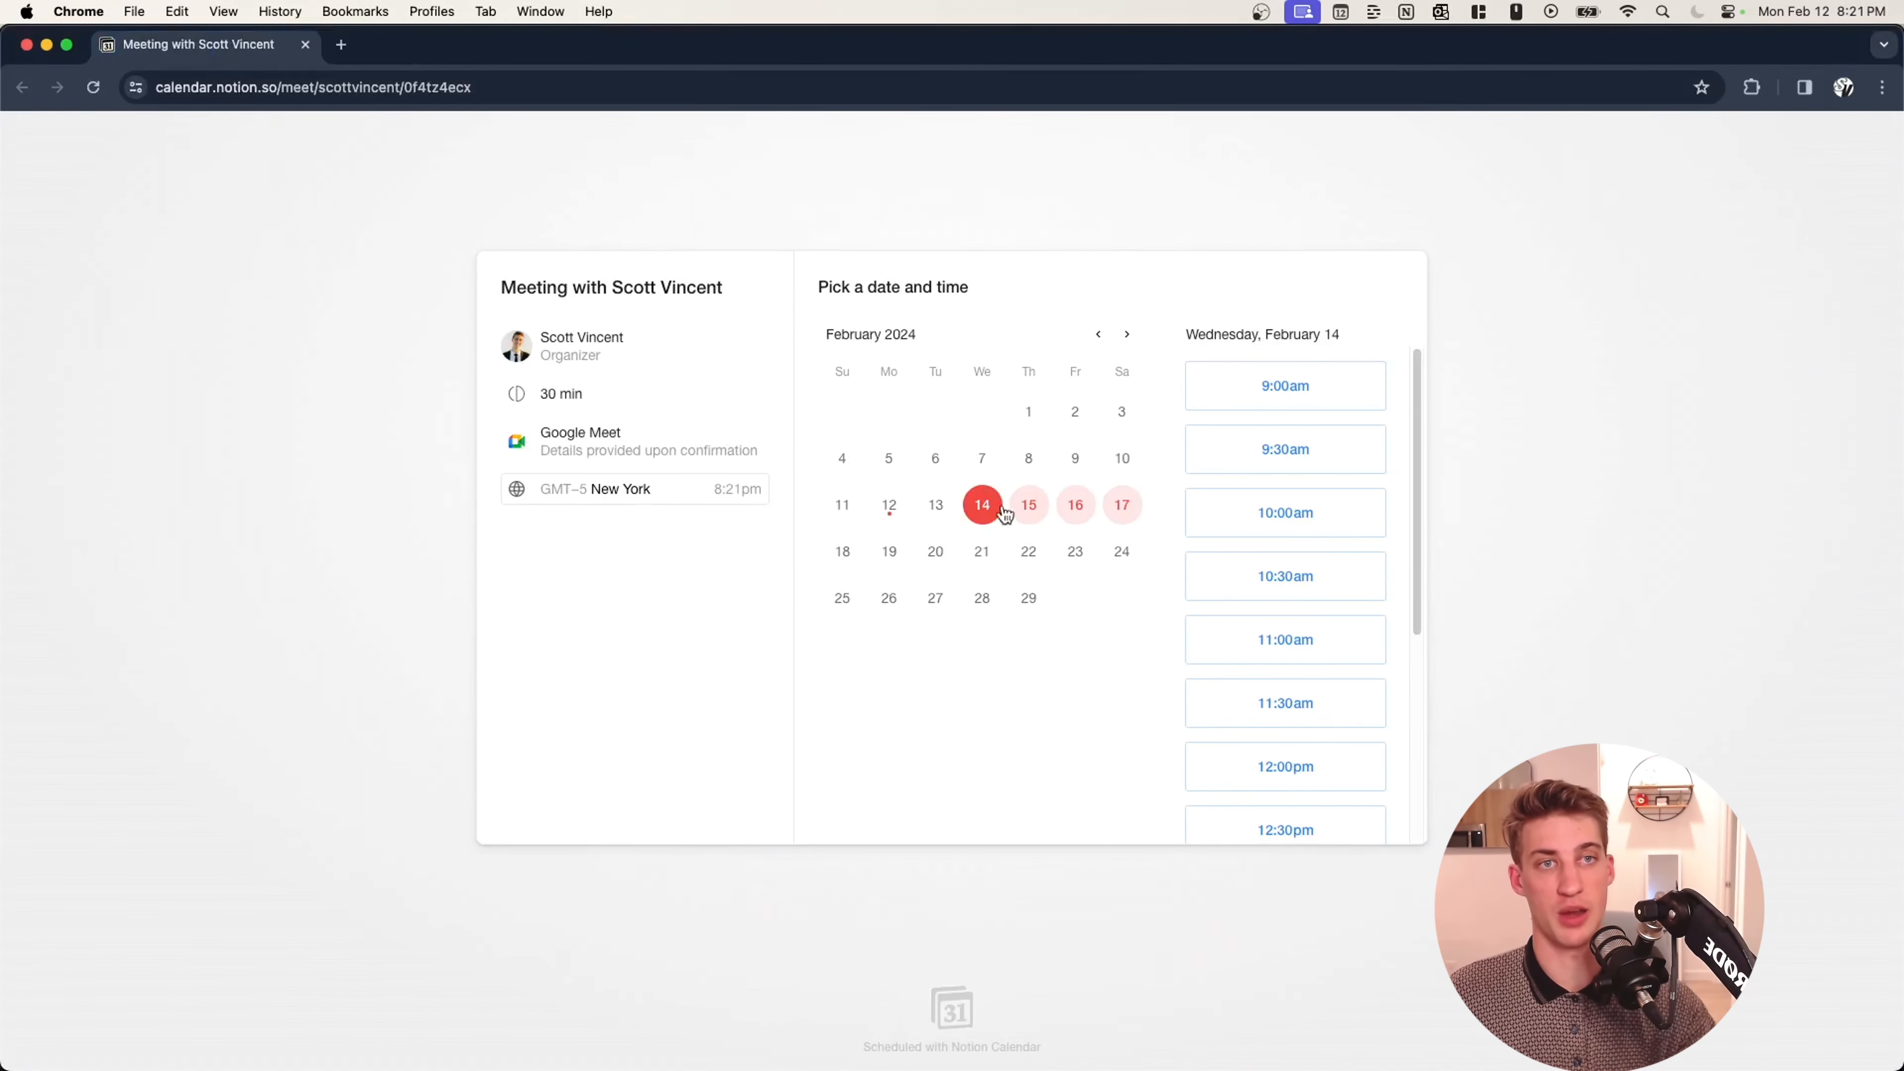
pyautogui.click(1029, 505)
pyautogui.scroll(-5, 1330, 519)
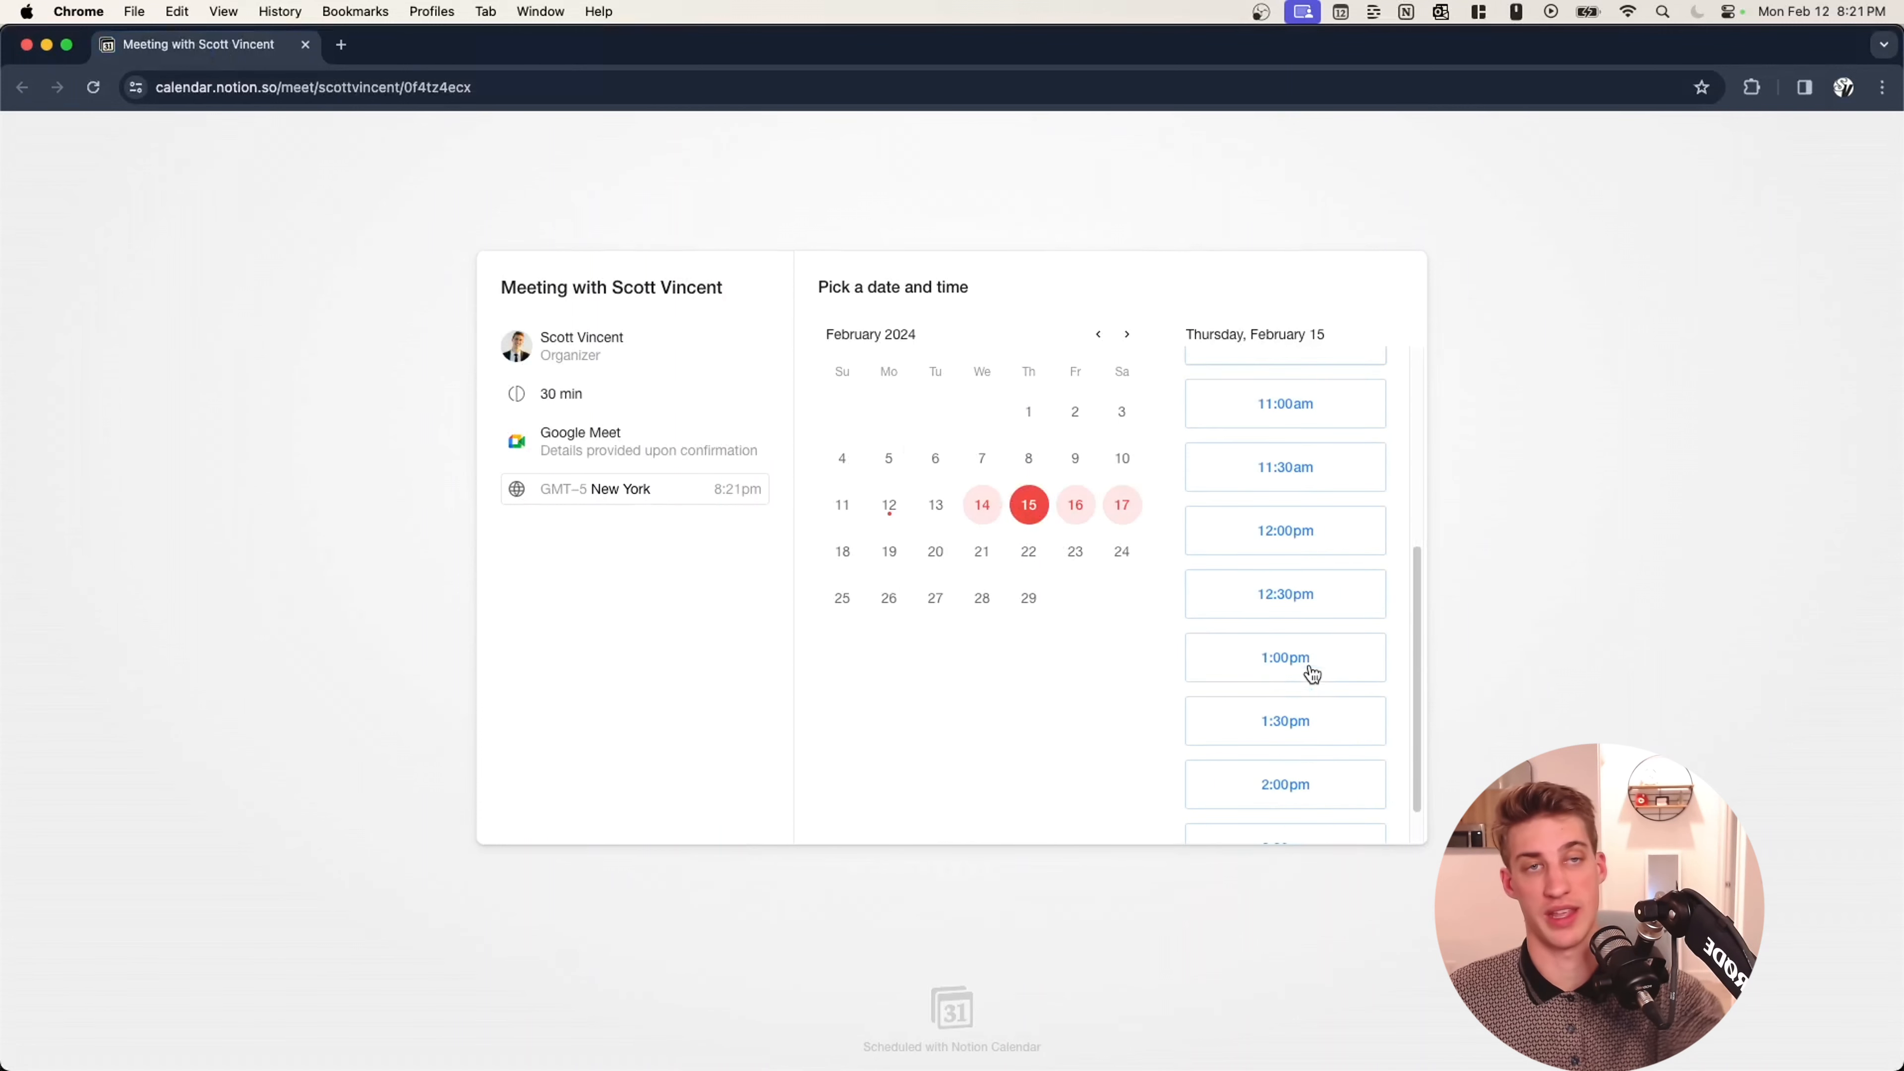
pyautogui.click(1310, 666)
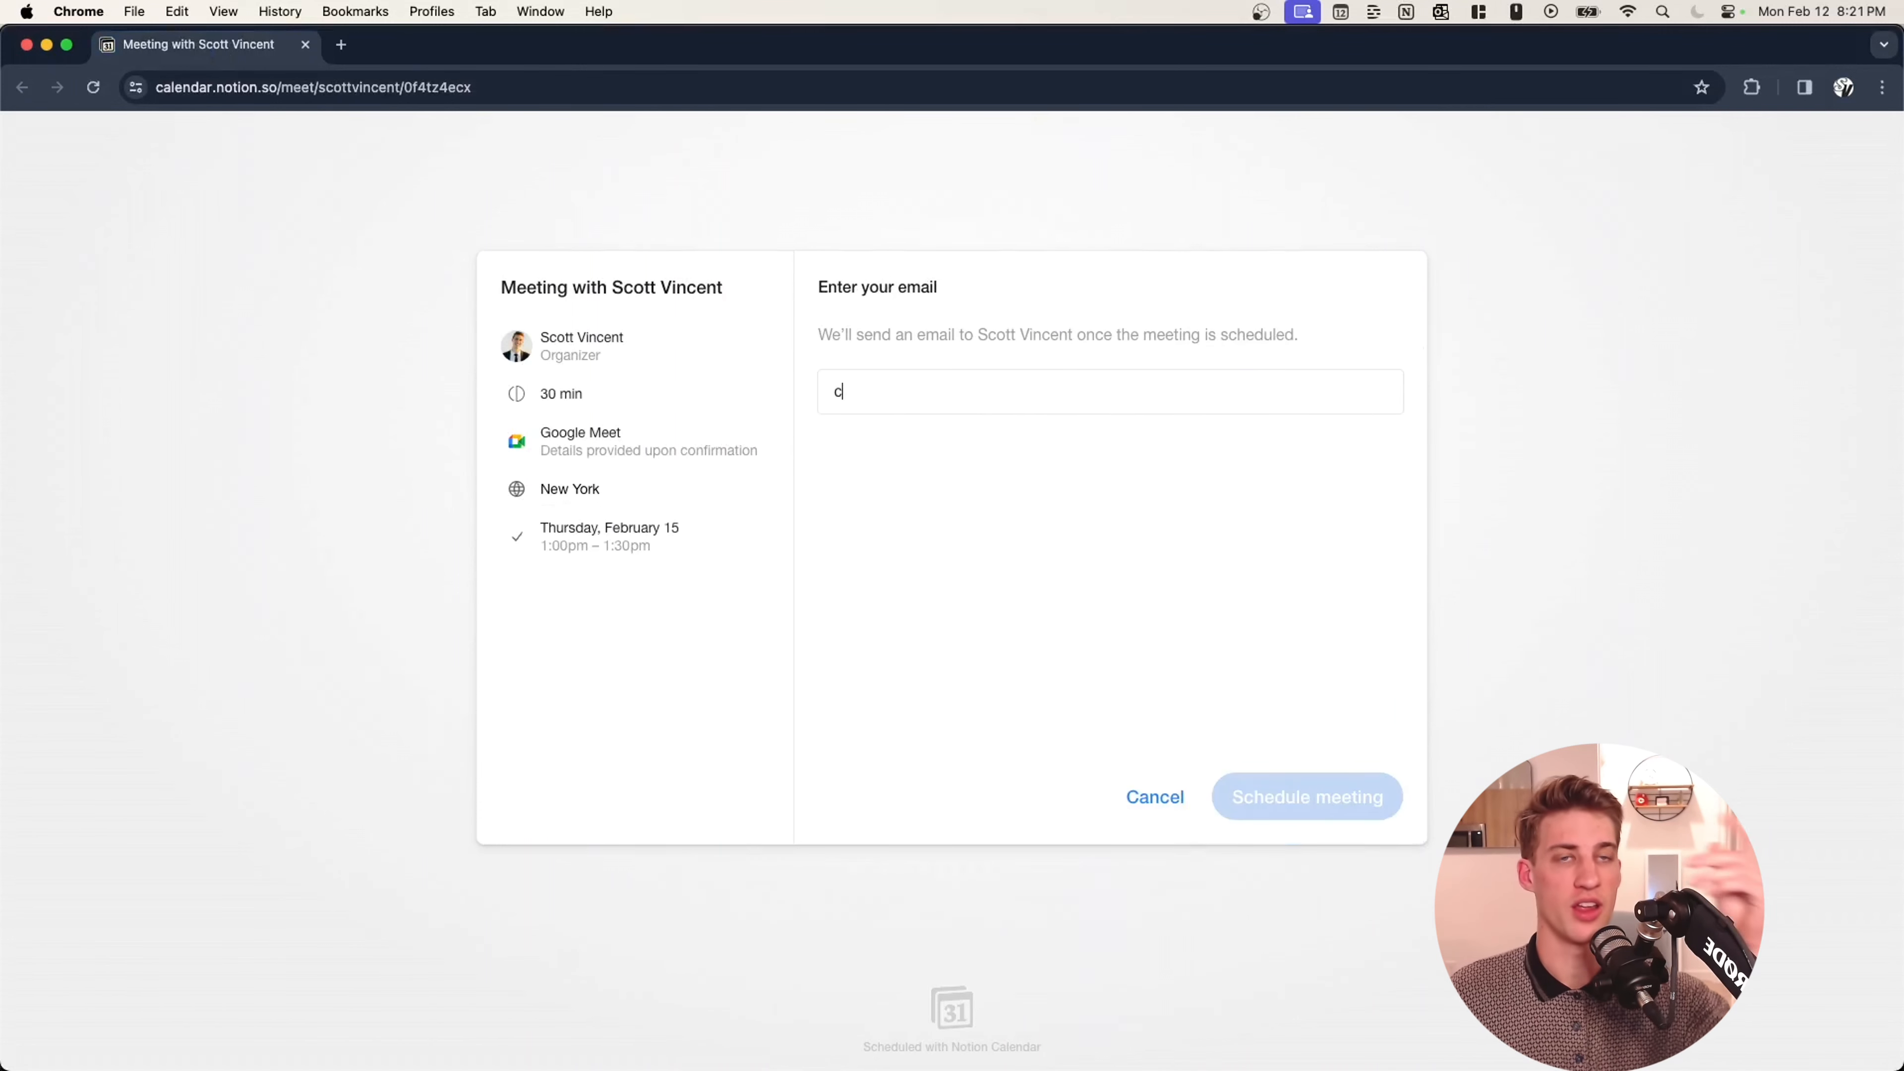
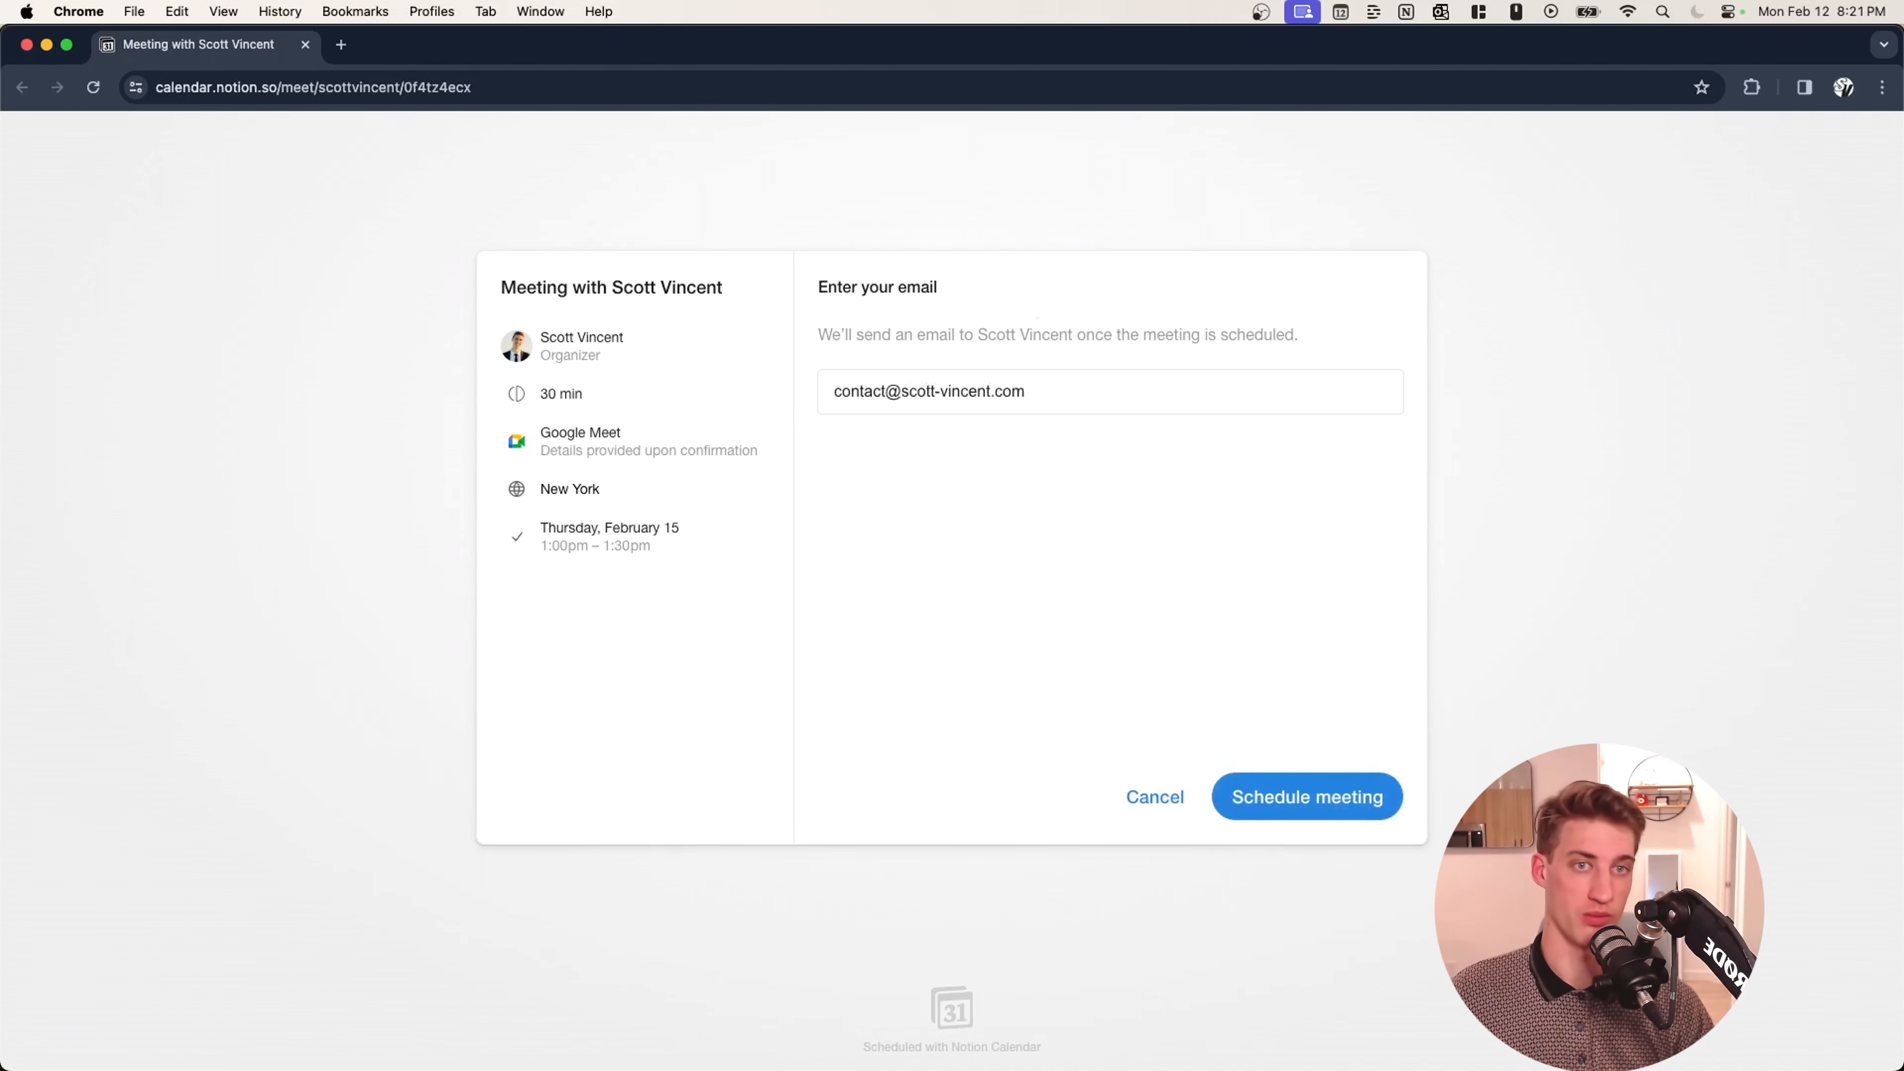
pyautogui.click(1254, 790)
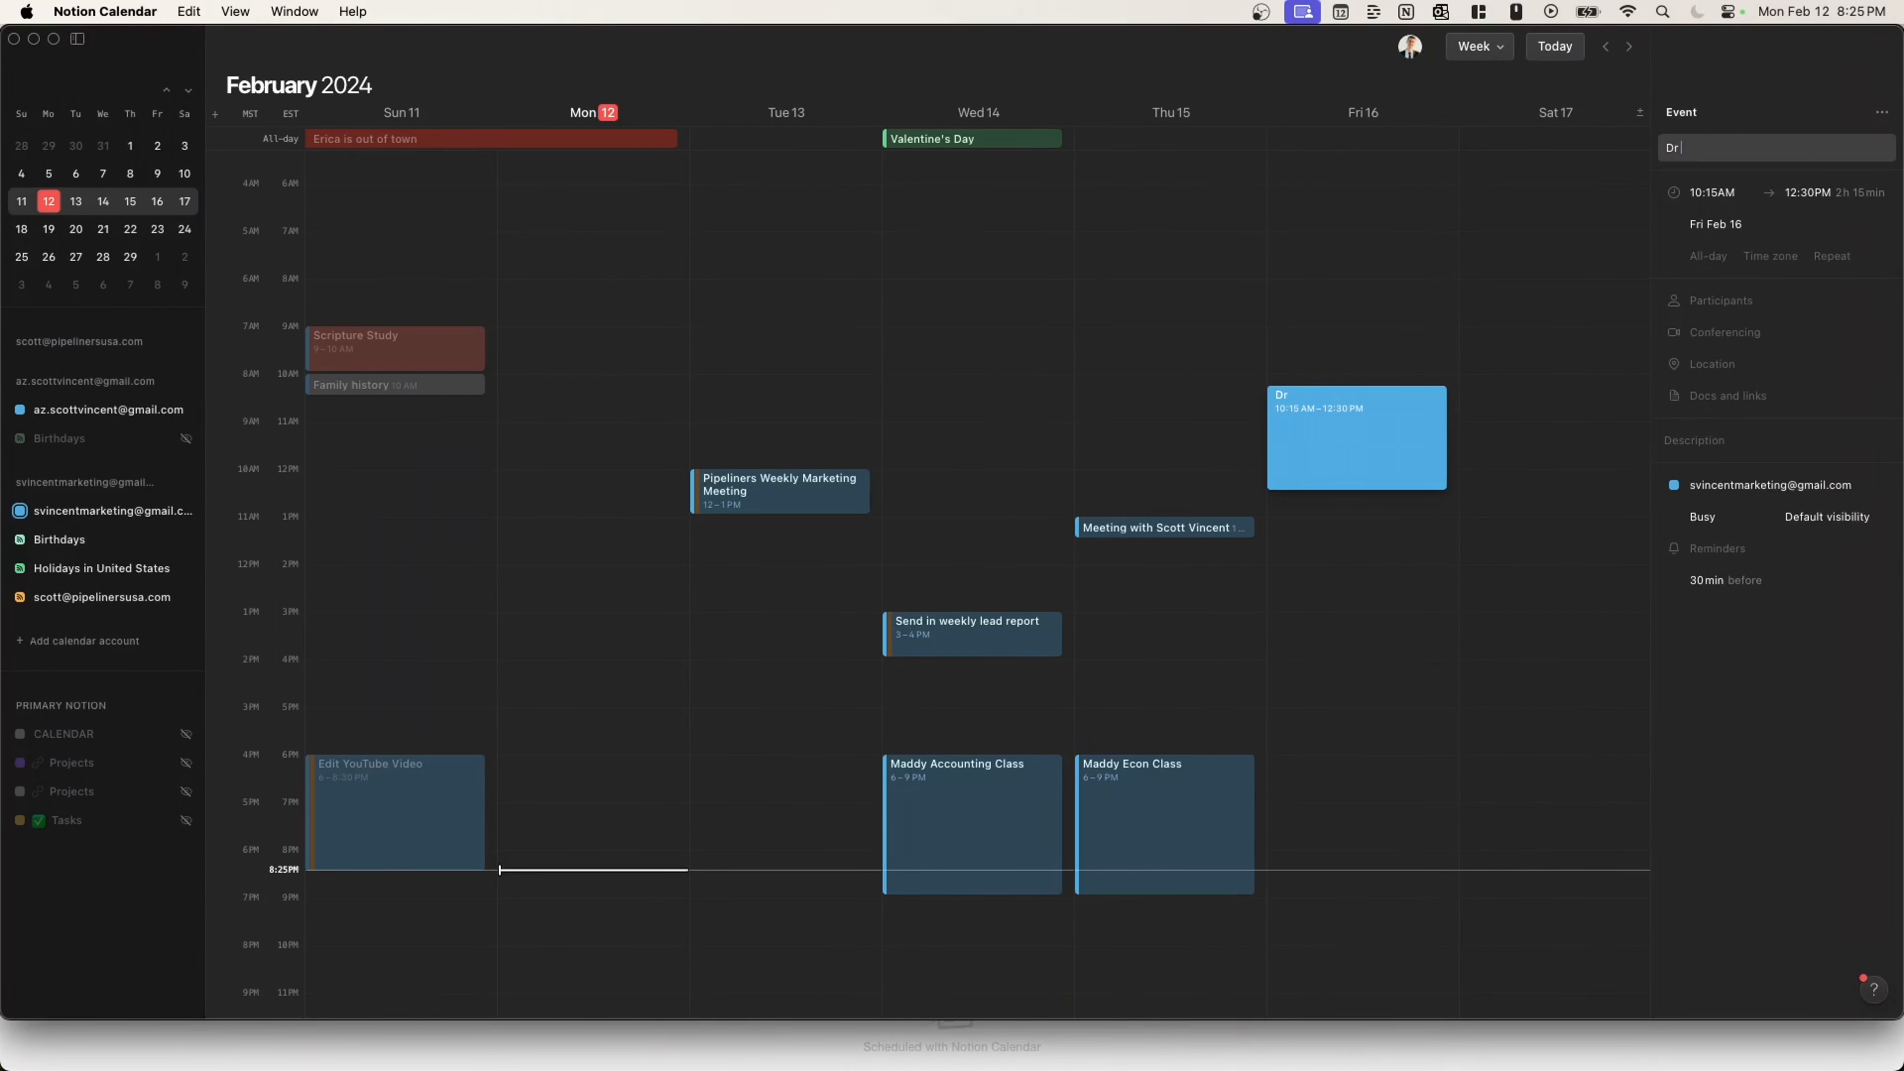
# Title the Friday event 'Dr Appointment' and add a description.
pyautogui.write('Appoin')
pyautogui.press('BackSpace')
pyautogui.press('BackSpace')
pyautogui.press('BackSpace')
pyautogui.press('BackSpace')
pyautogui.press('BackSpace')
pyautogui.click(1723, 438)
pyautogui.write('F')
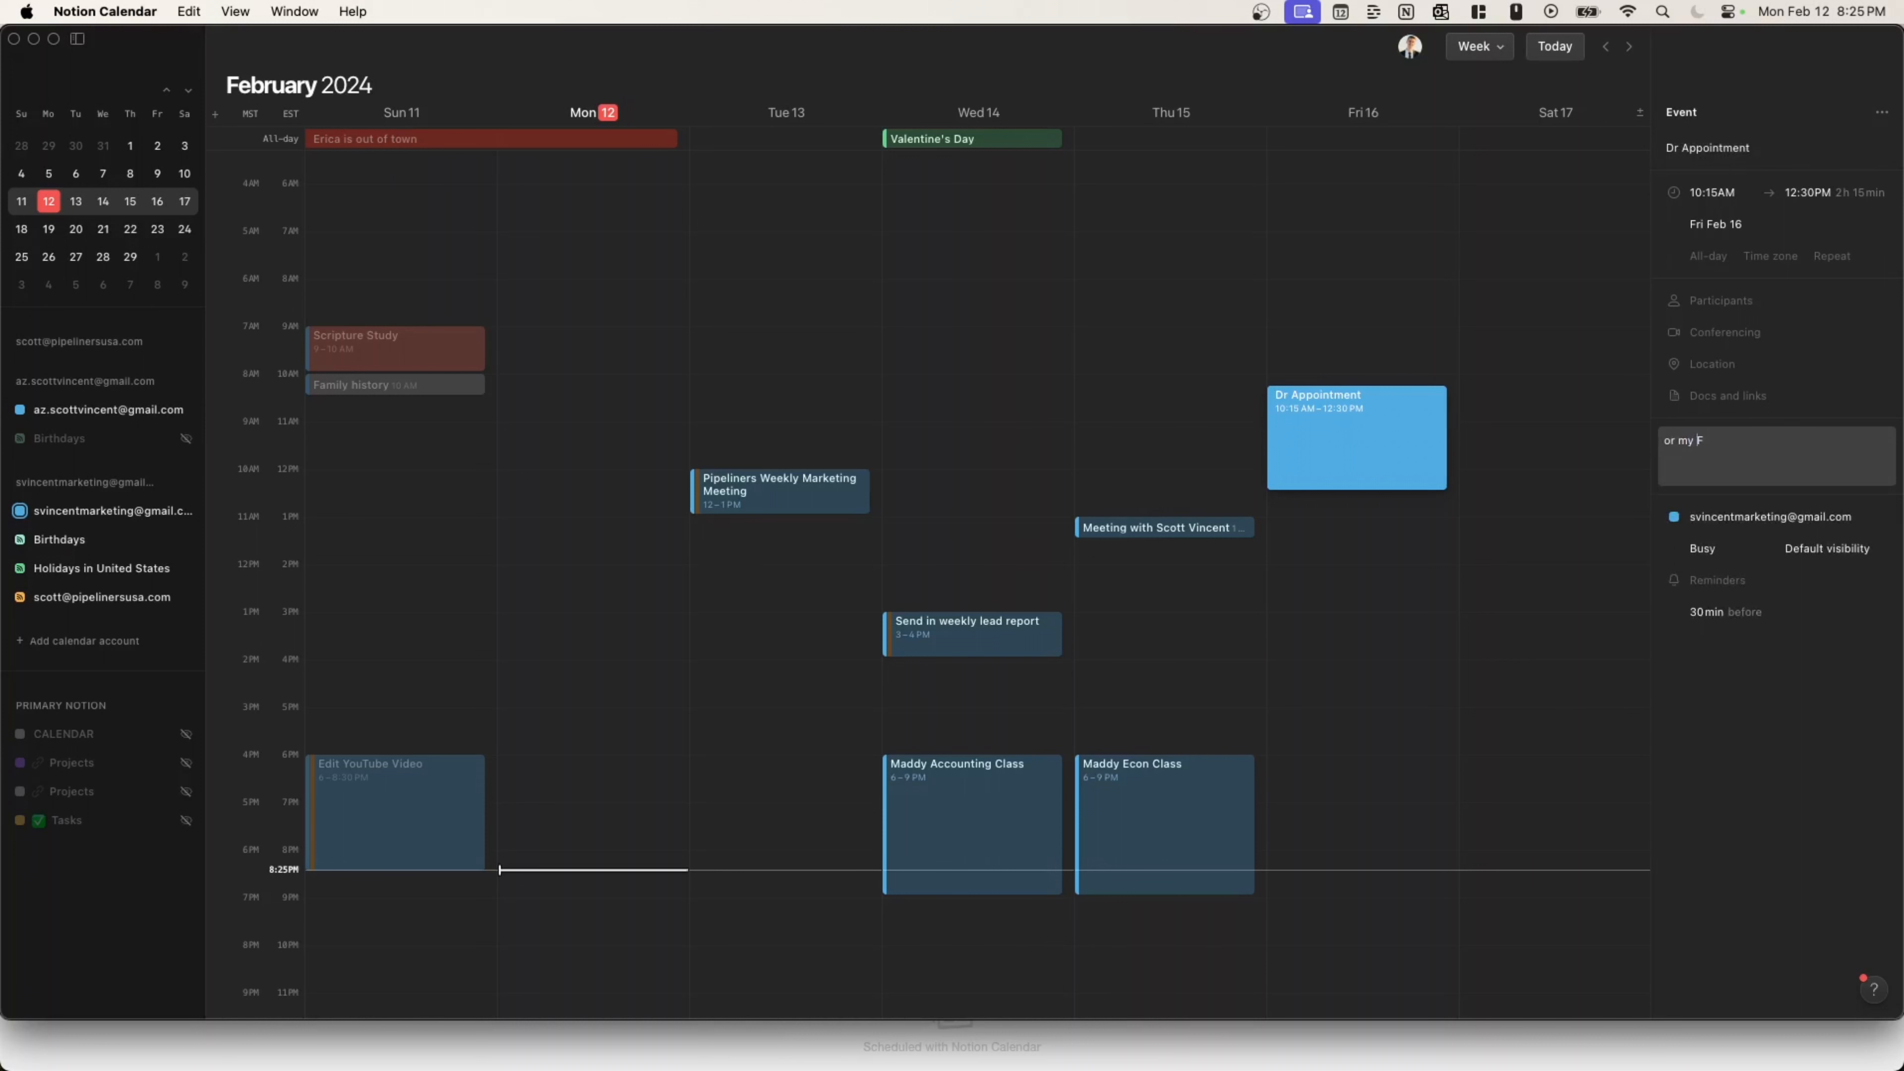
pyautogui.write('o')
pyautogui.click(1697, 674)
pyautogui.click(1422, 603)
# Block the Dr Appointment on the other calendar account, showing only as Busy.
pyautogui.rightClick(1370, 460)
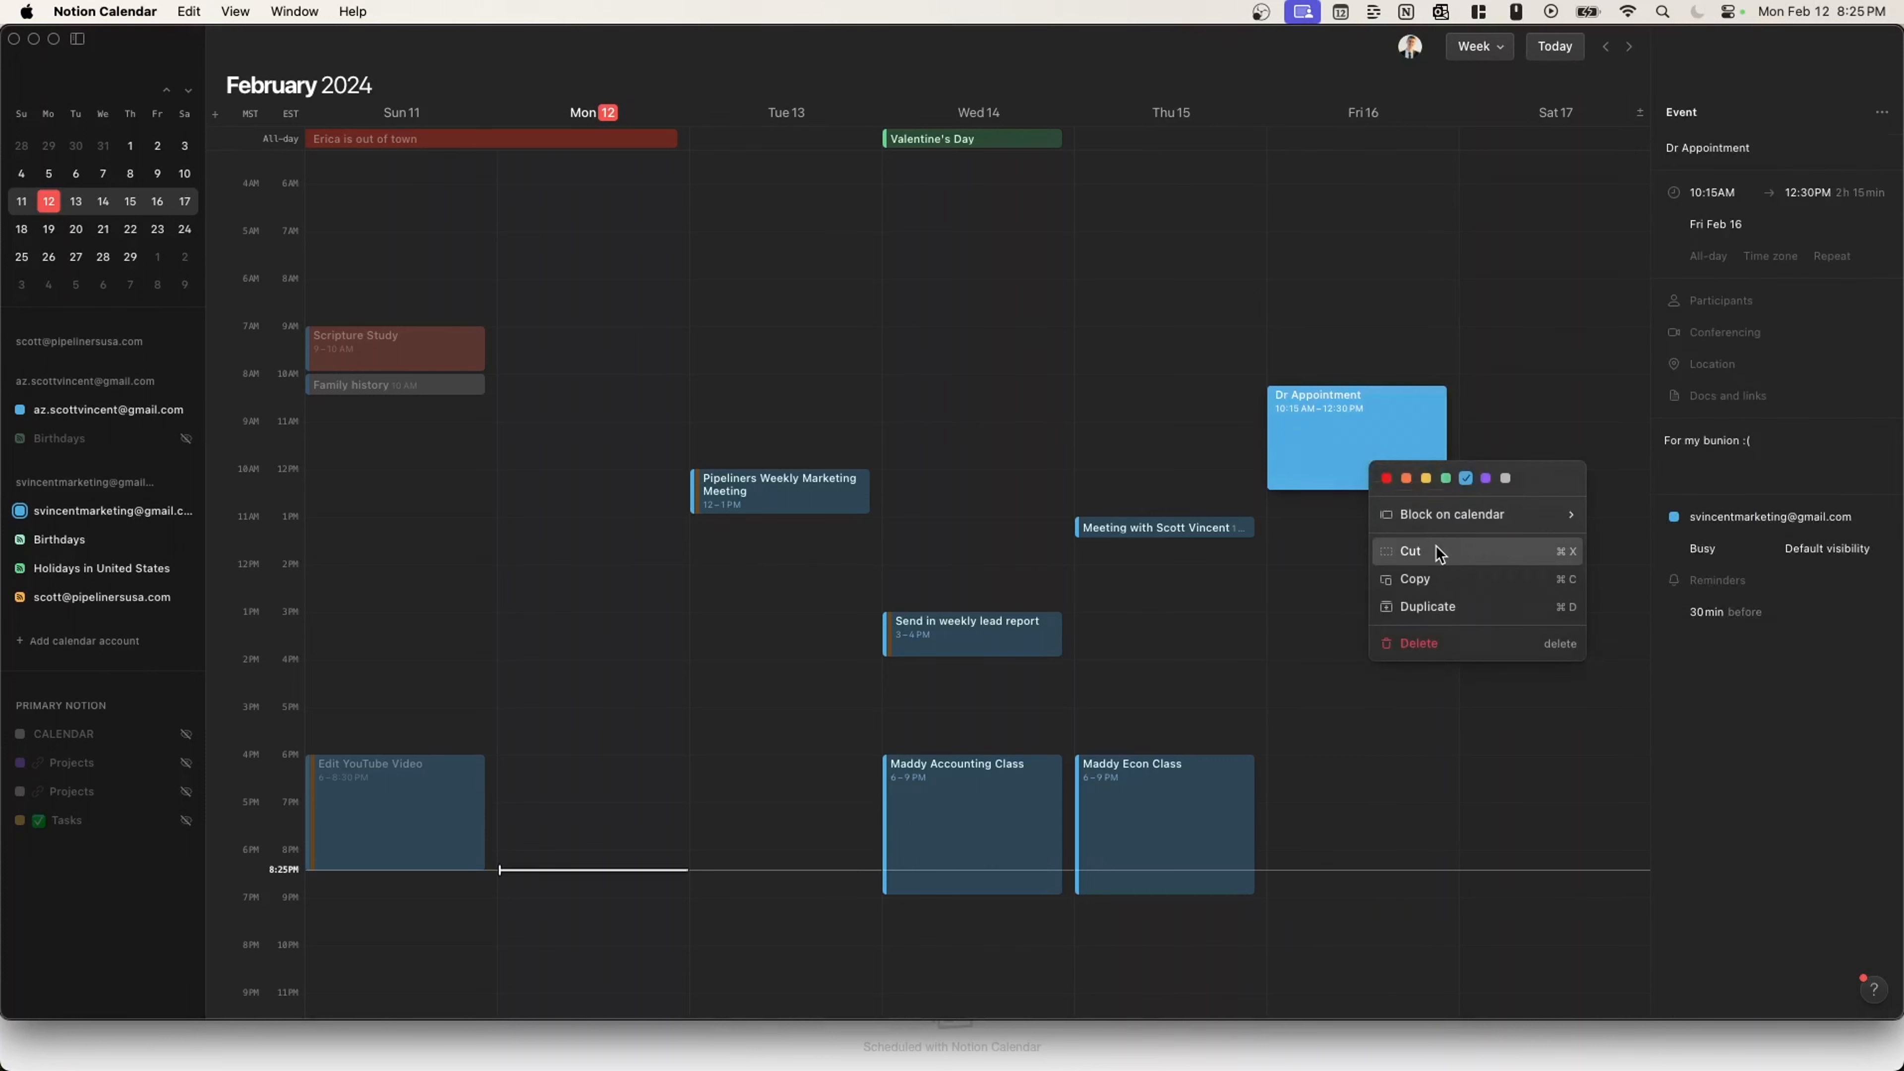
pyautogui.moveTo(1450, 520)
pyautogui.click(1692, 623)
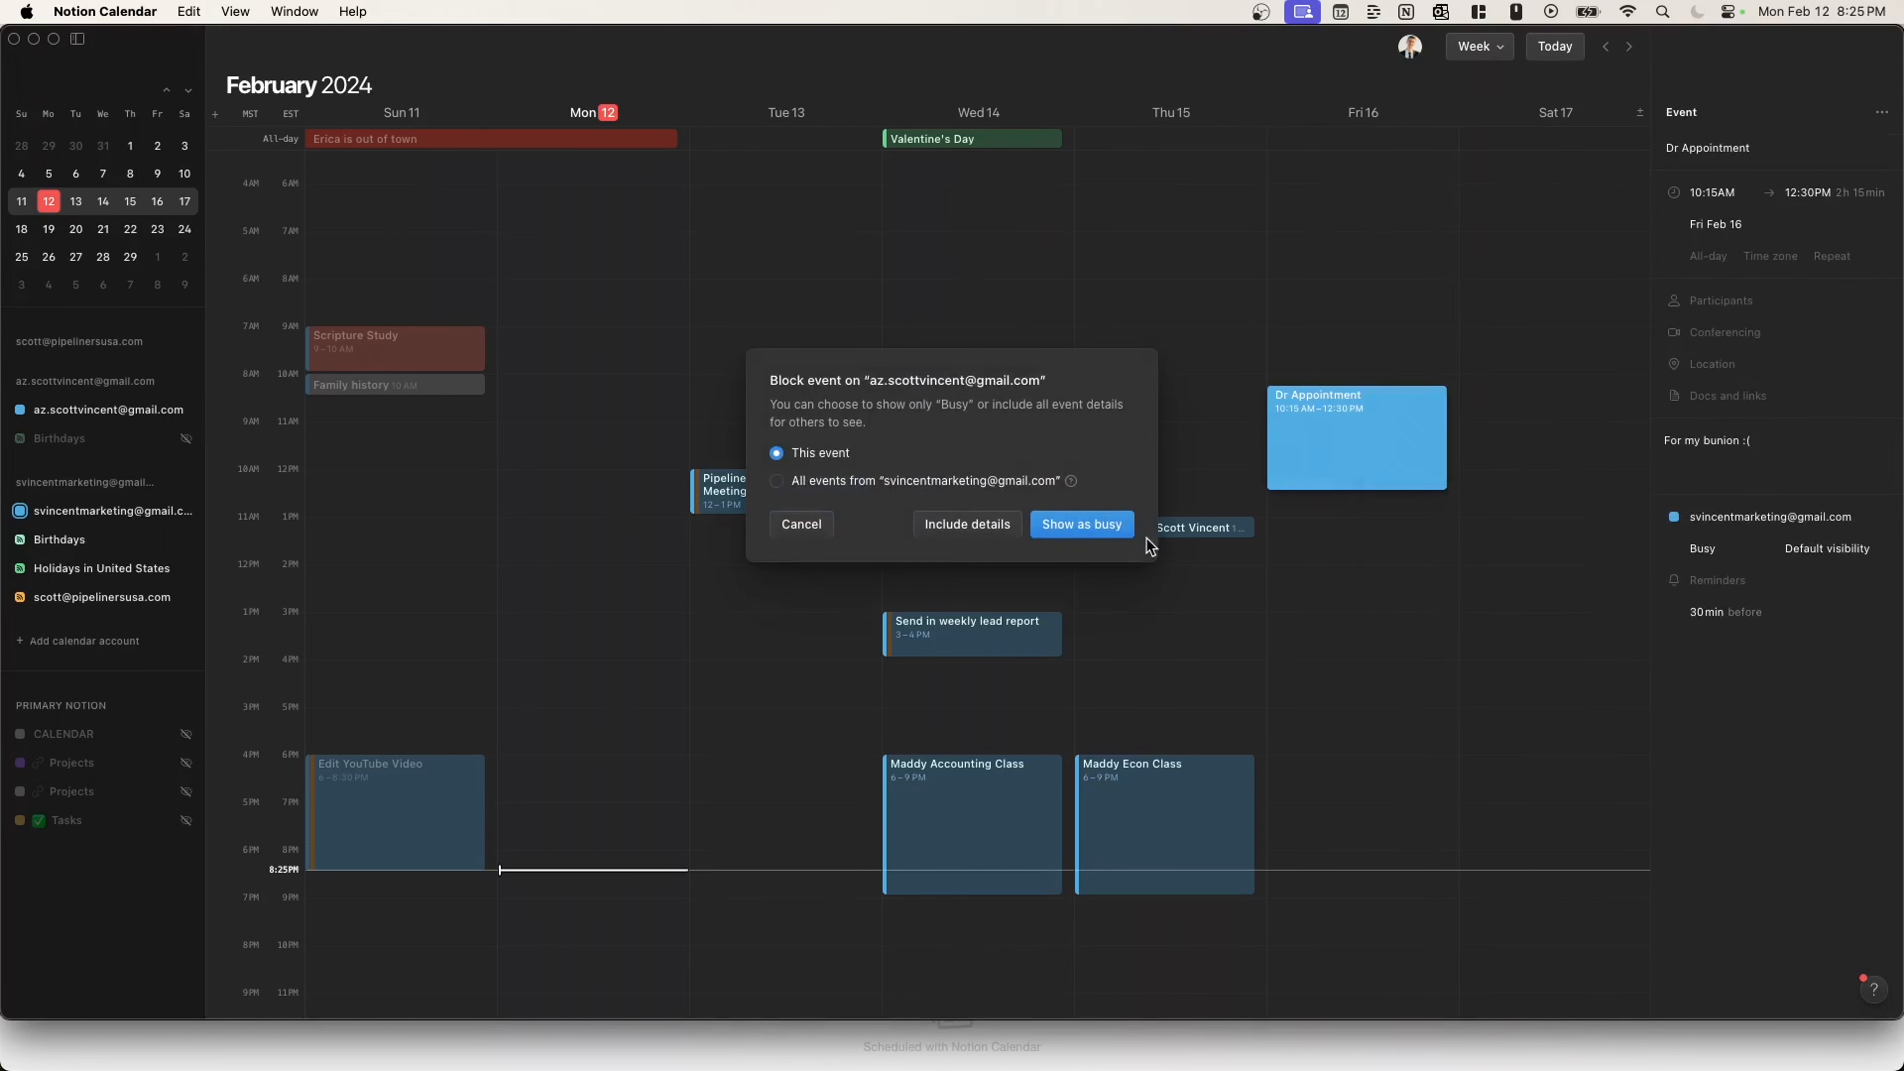
pyautogui.click(1035, 523)
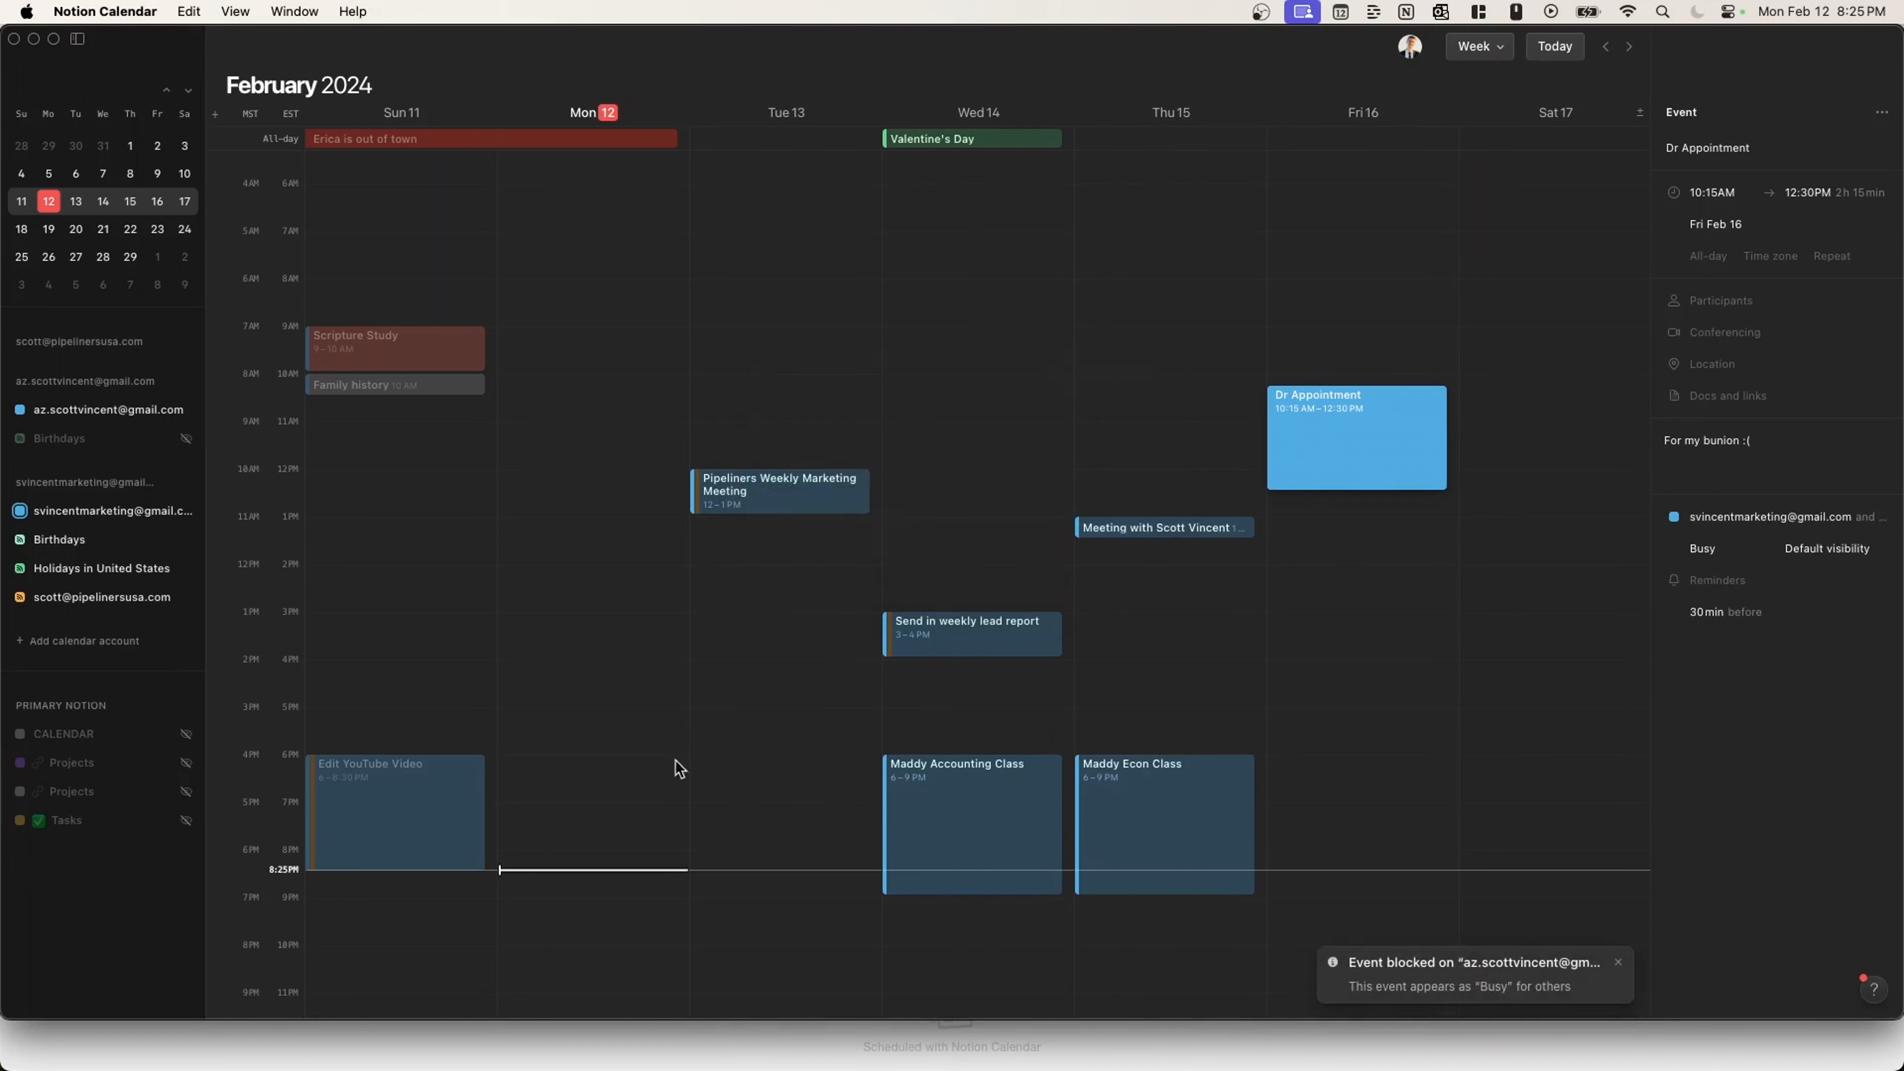
pyautogui.click(186, 511)
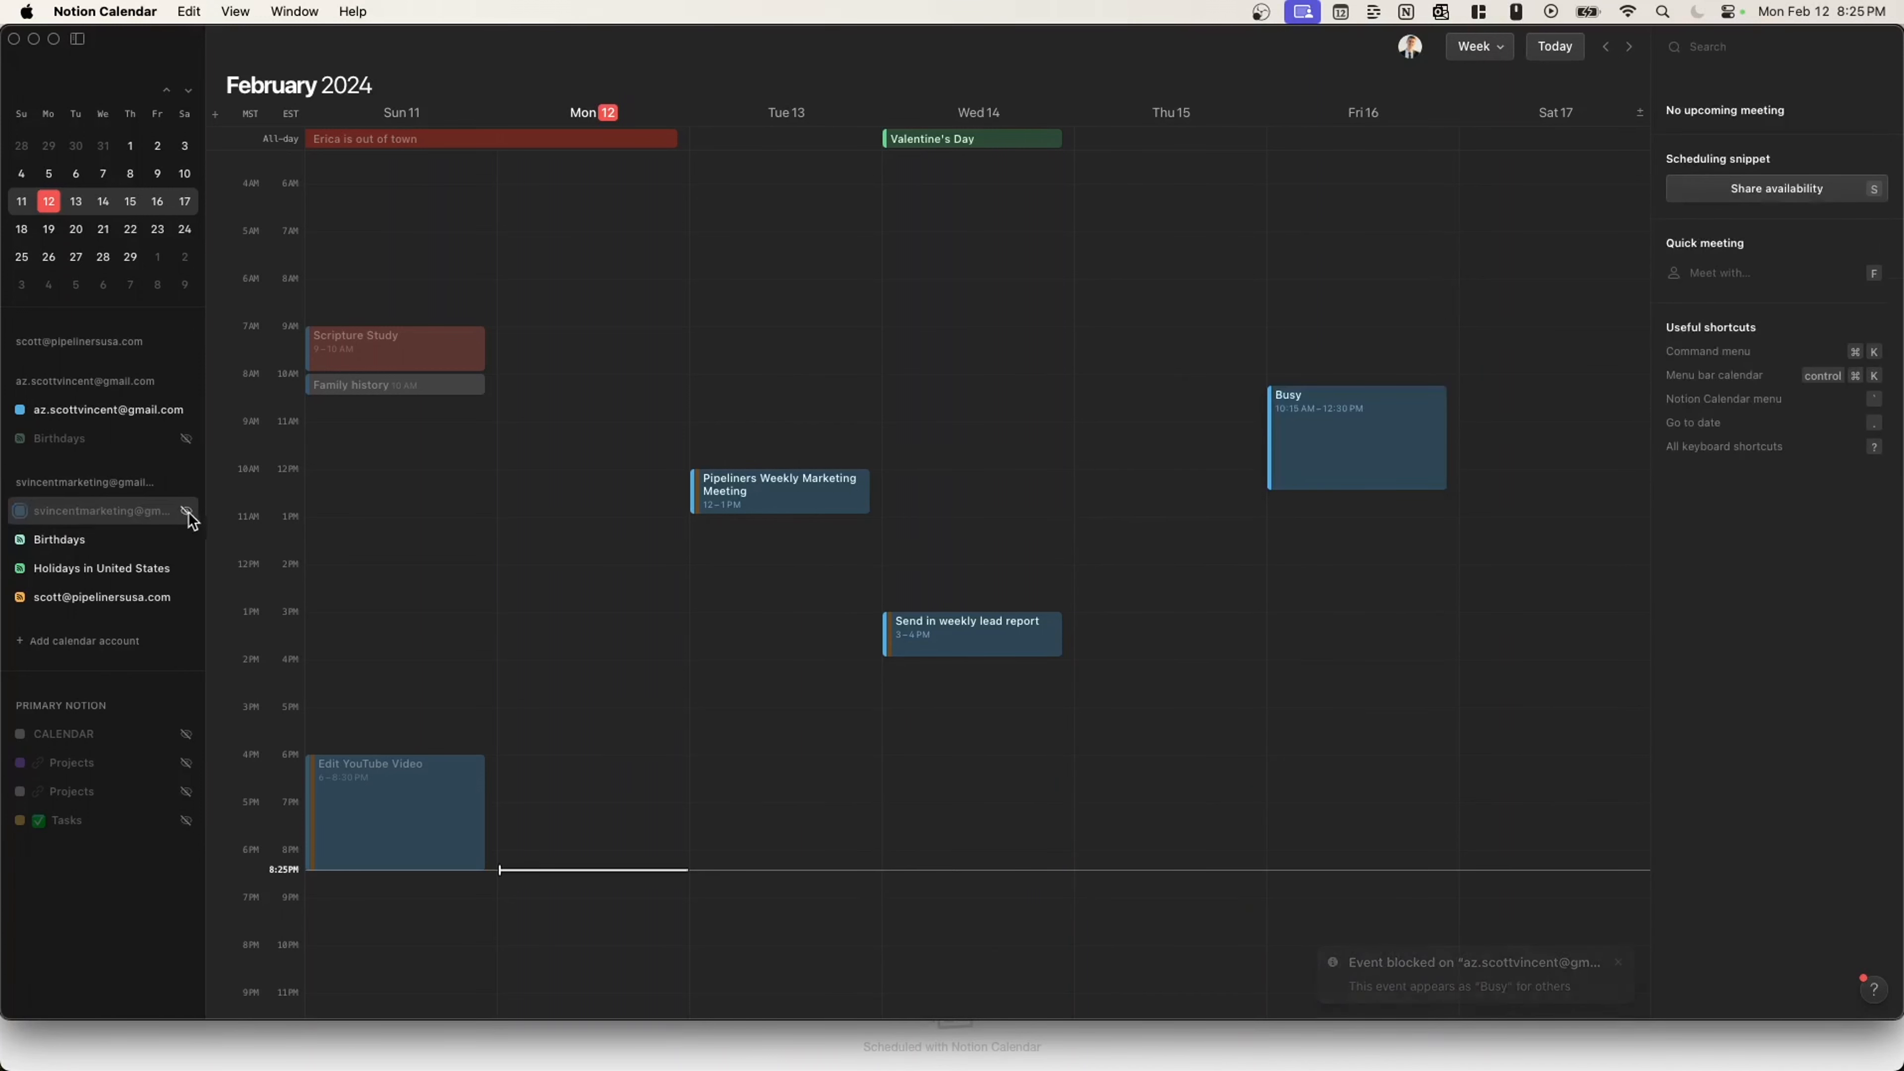
pyautogui.click(1295, 417)
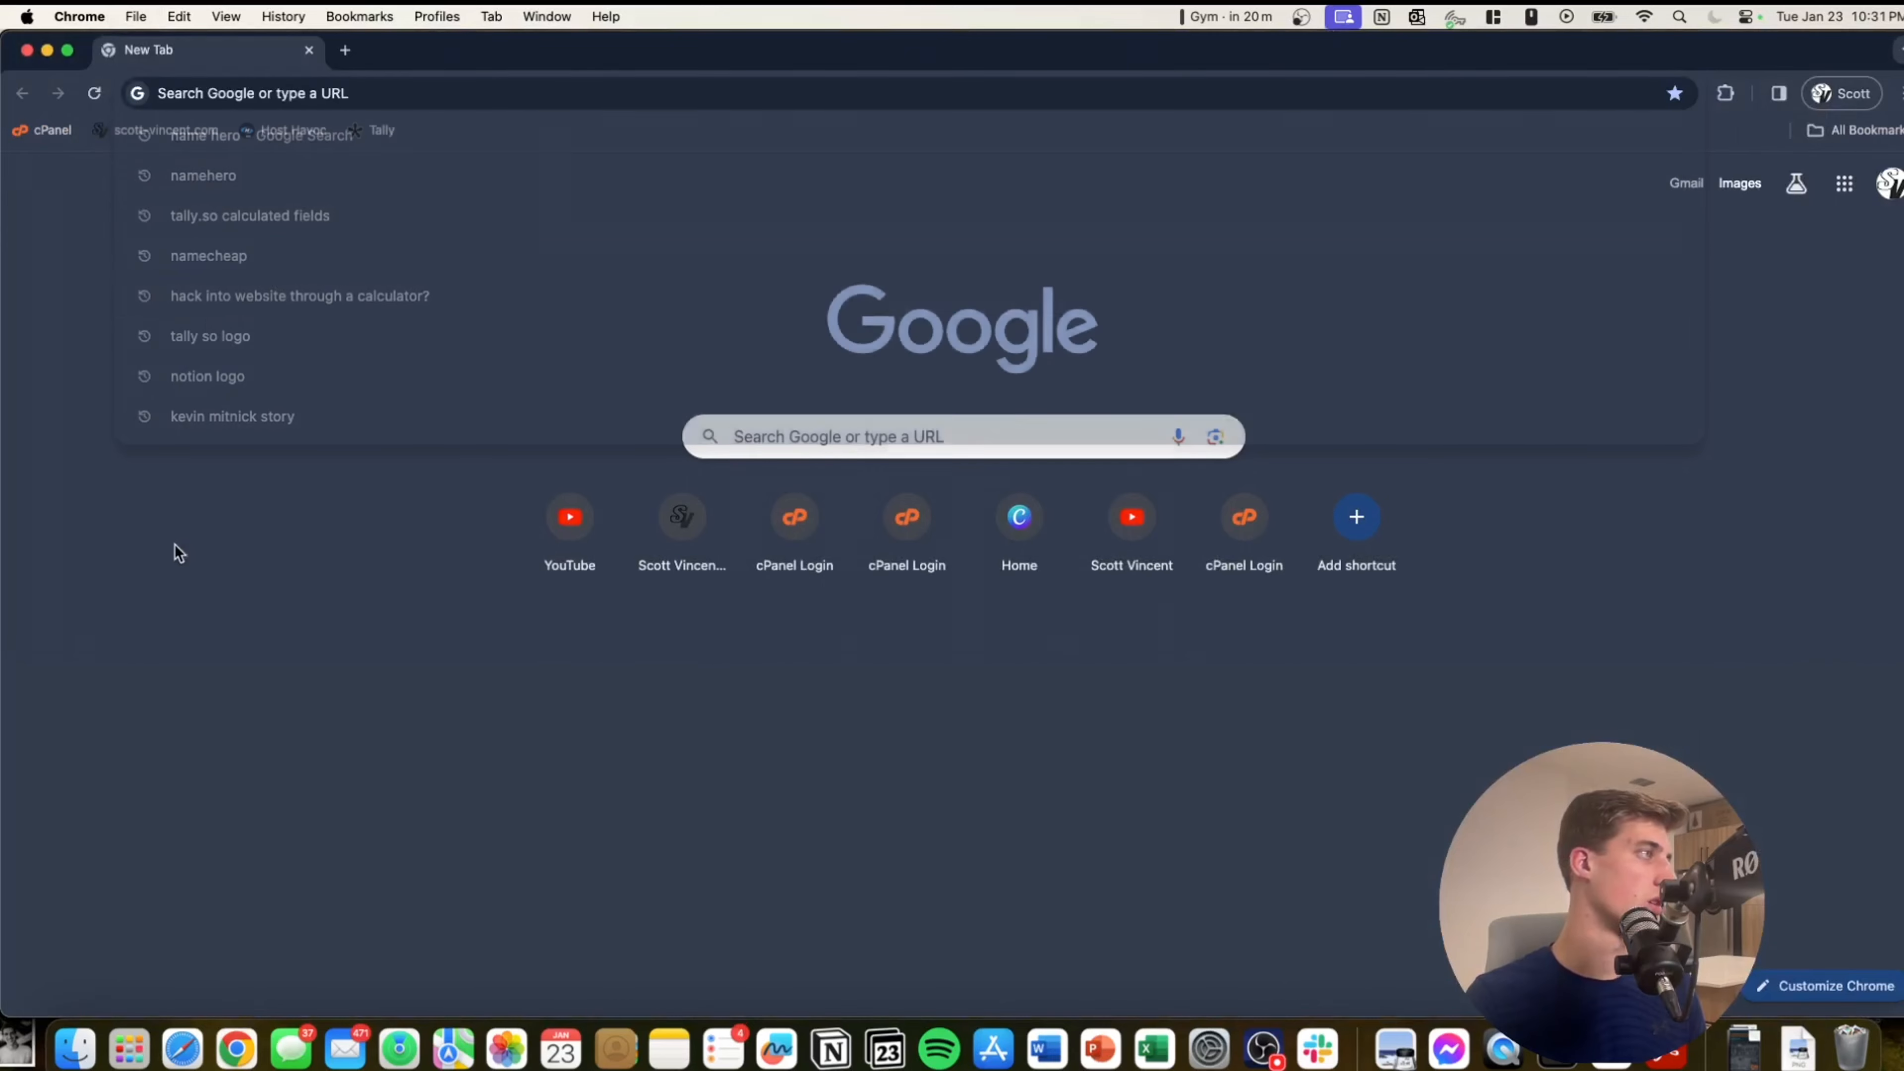
# Copy the Plumbing Business Leads form's share link from Tally and paste it in a new tab.
pyautogui.click(371, 130)
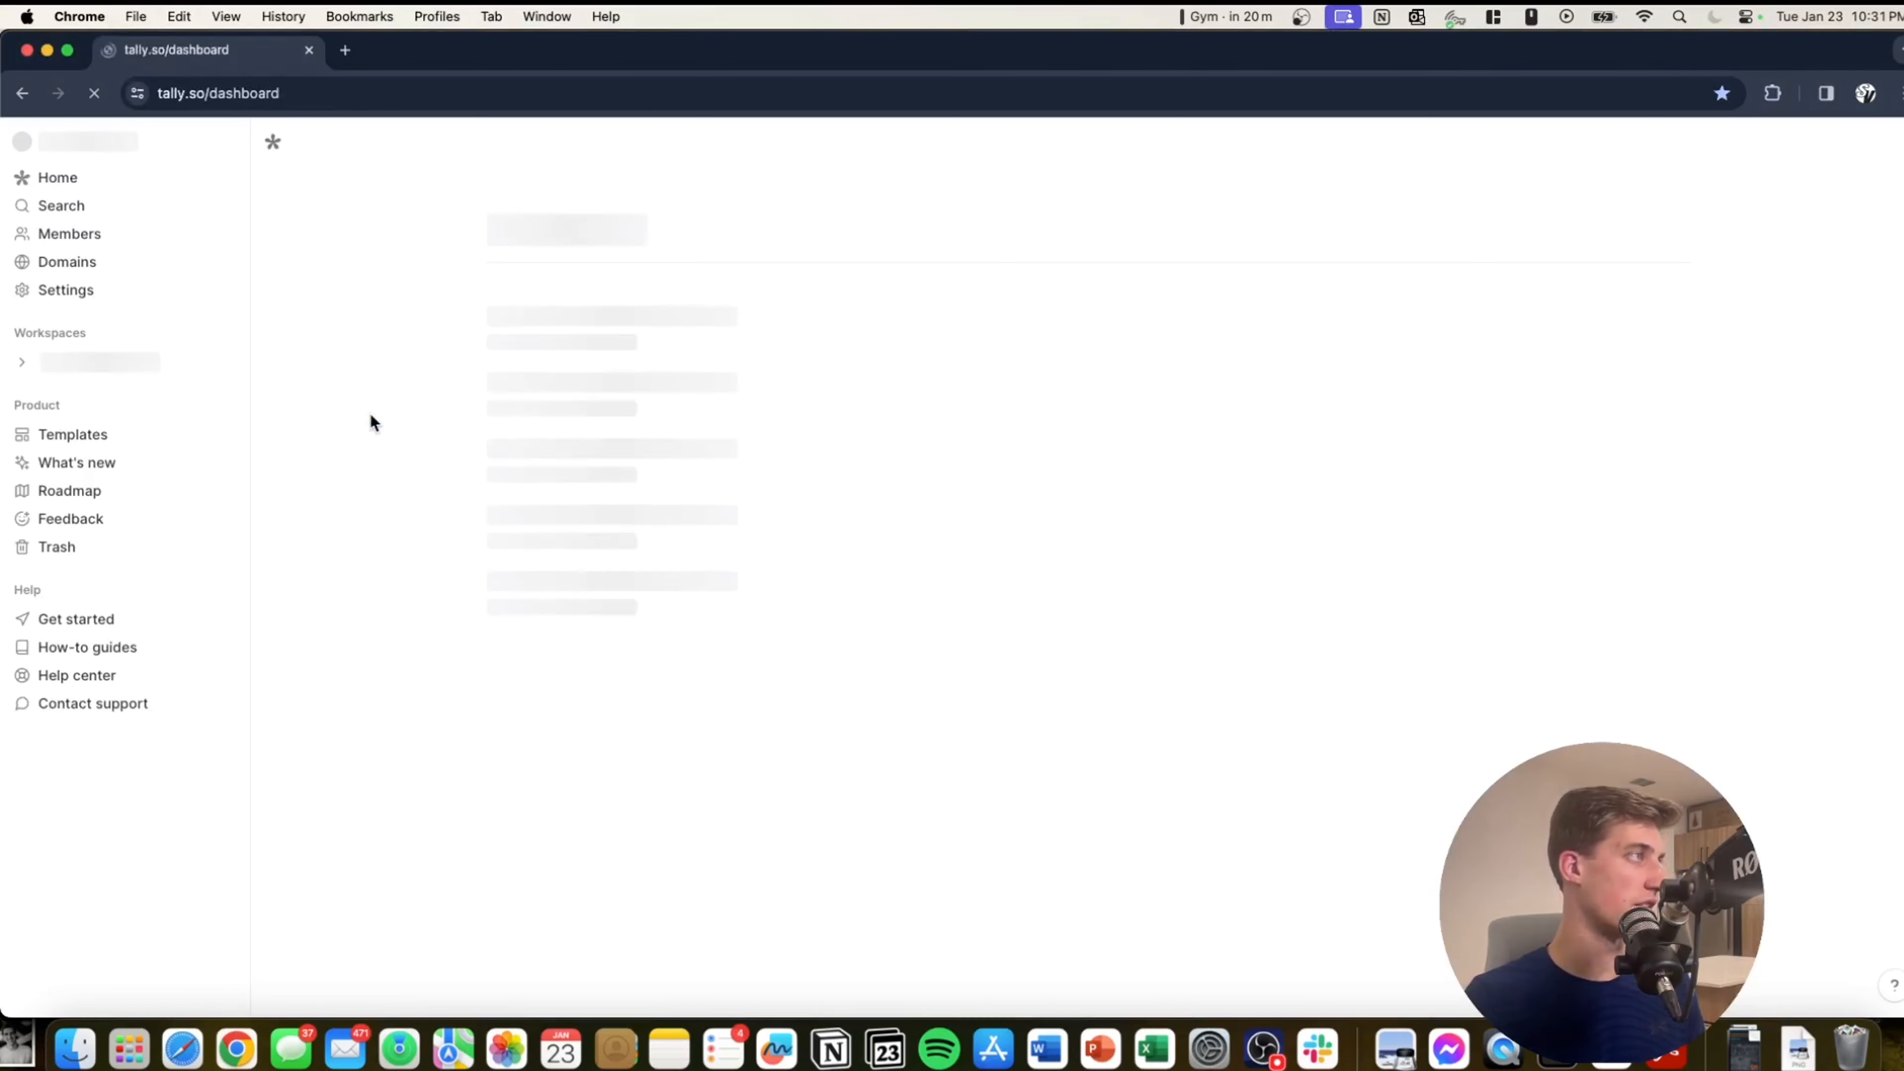
pyautogui.click(548, 349)
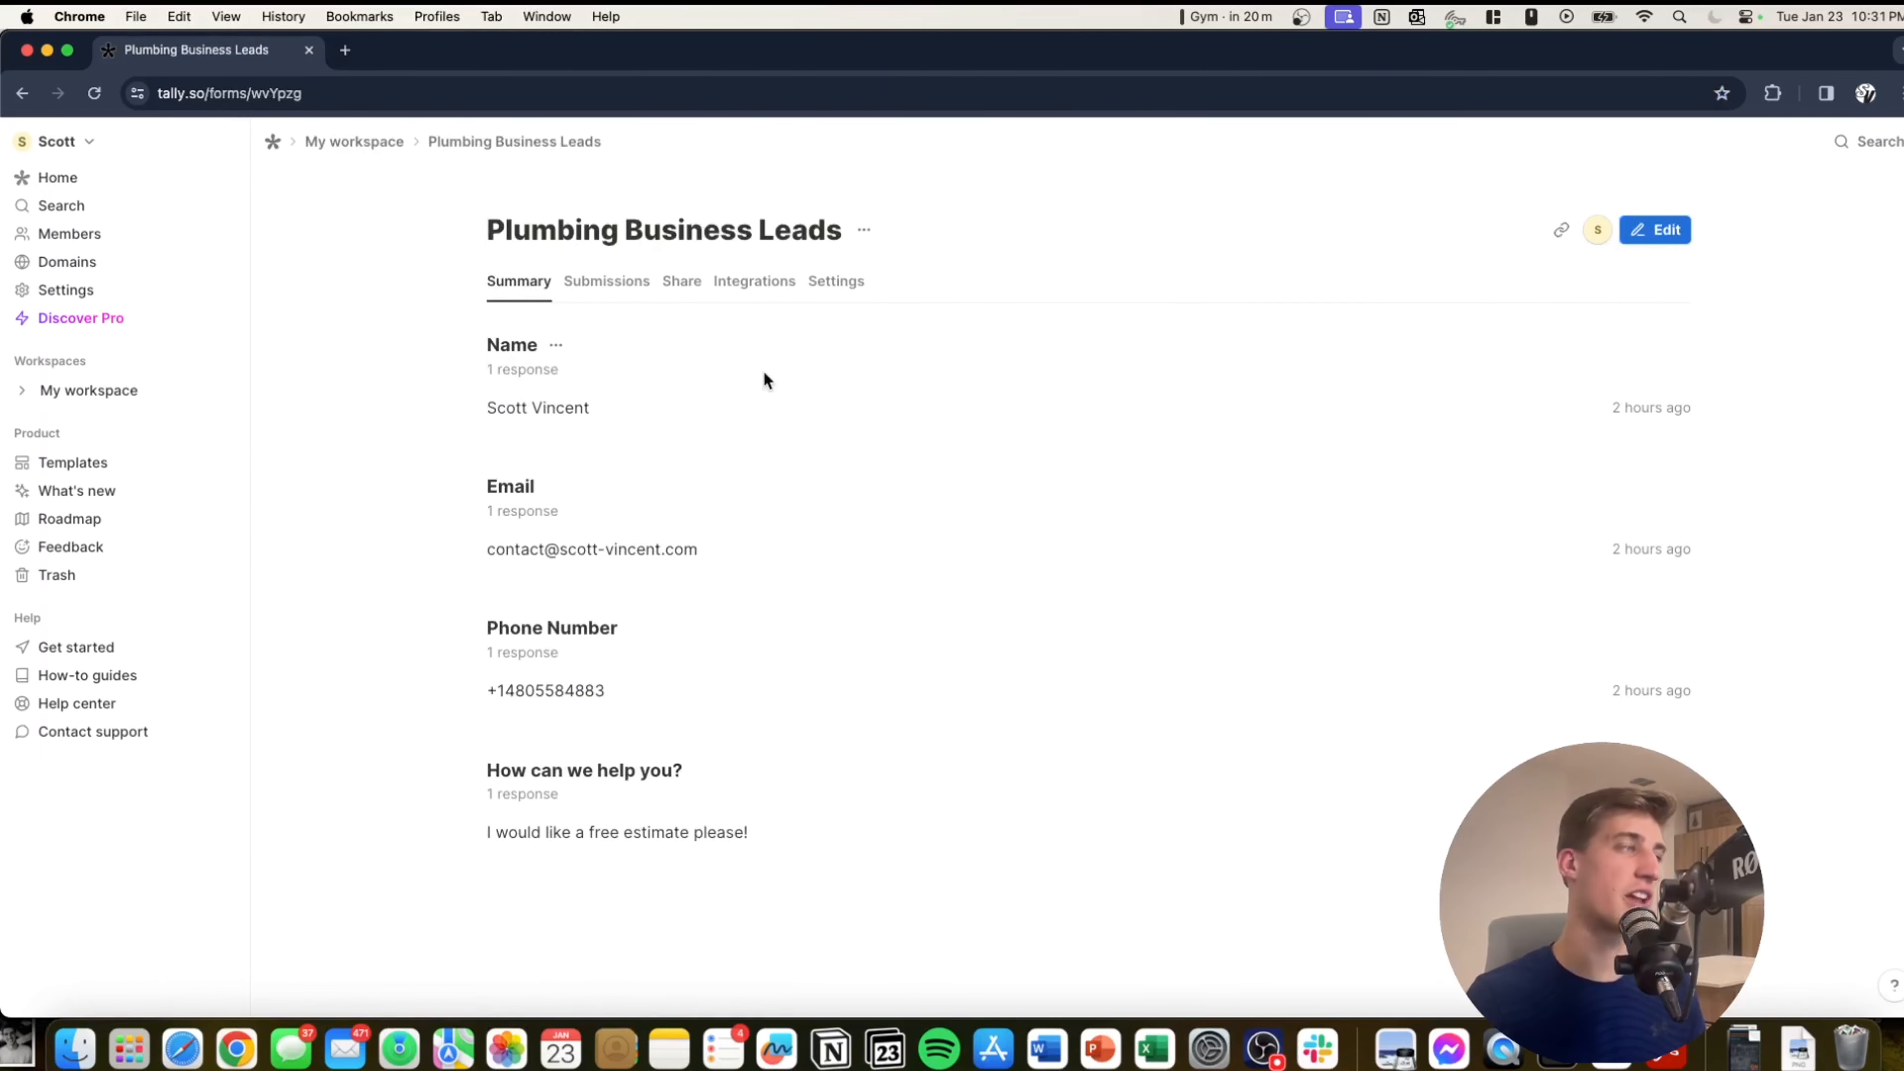
pyautogui.moveTo(843, 41); pyautogui.dragTo(883, 6)
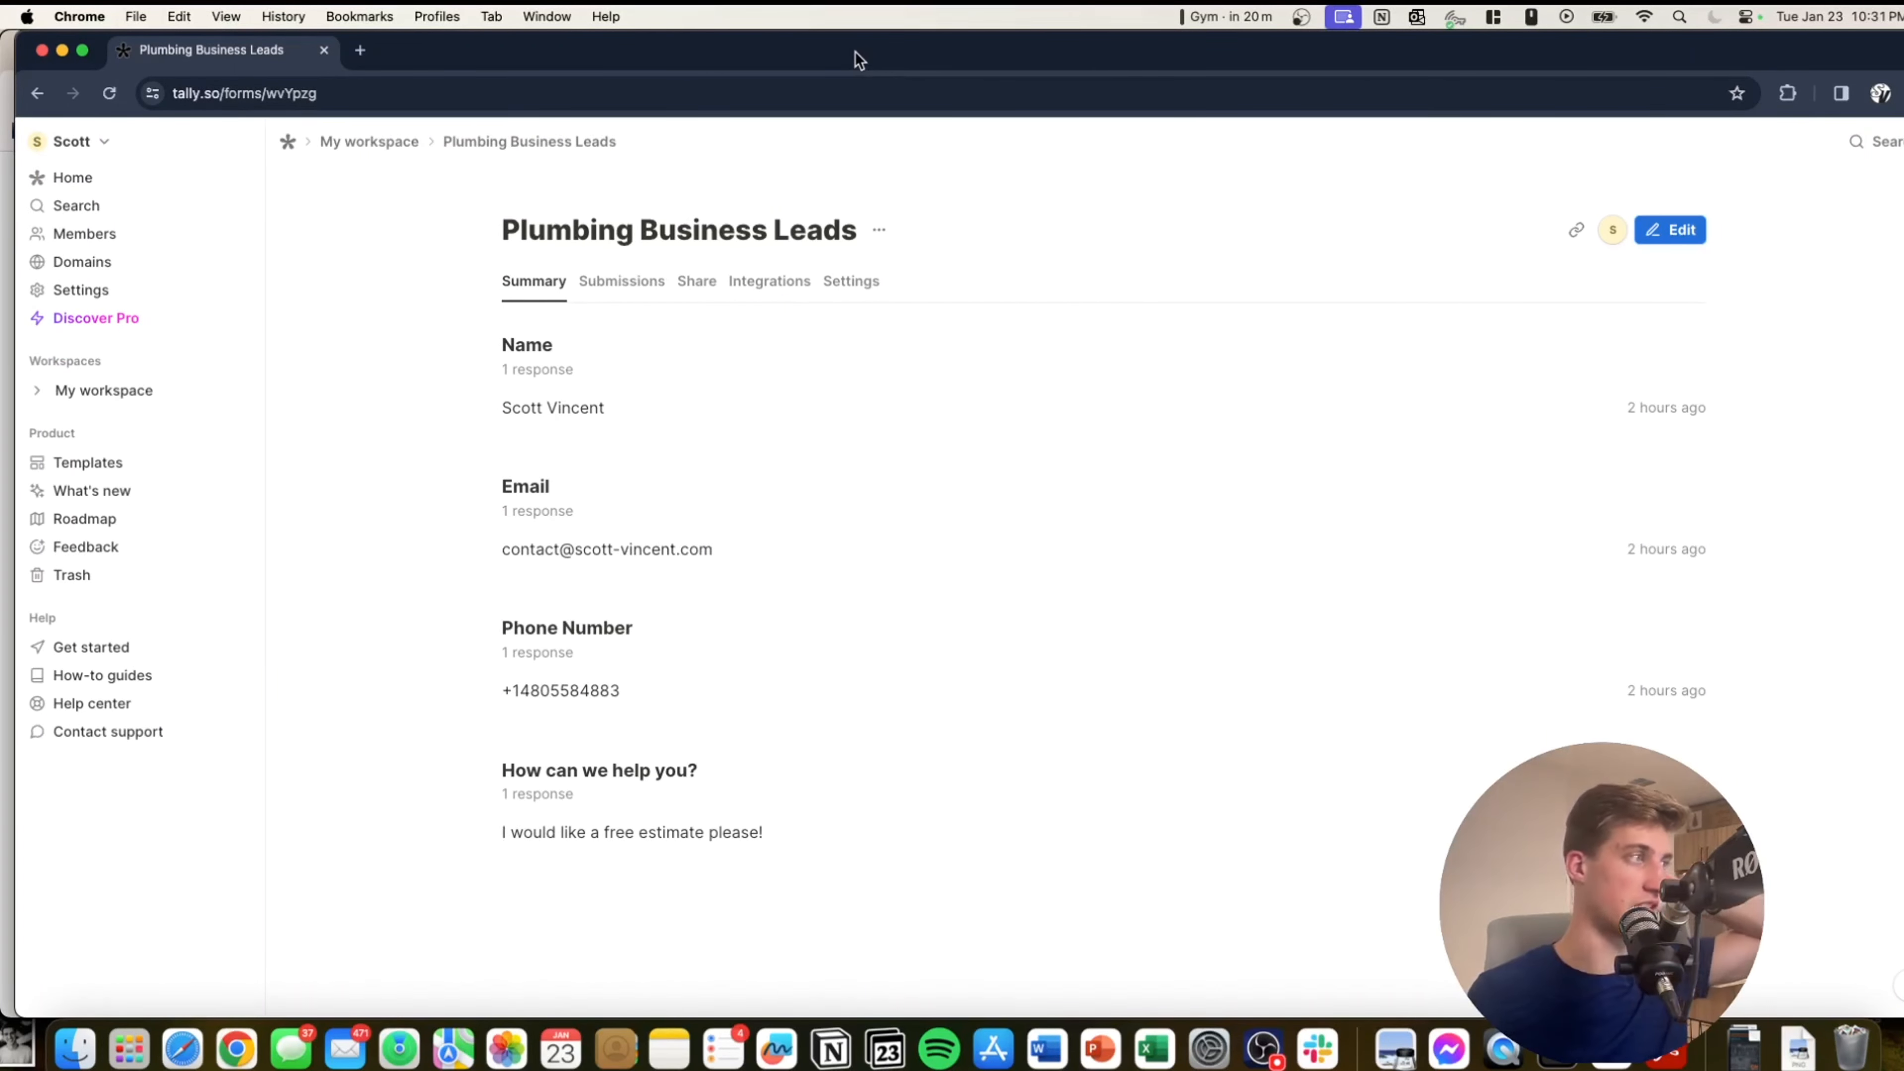
pyautogui.moveTo(855, 51); pyautogui.dragTo(841, 33)
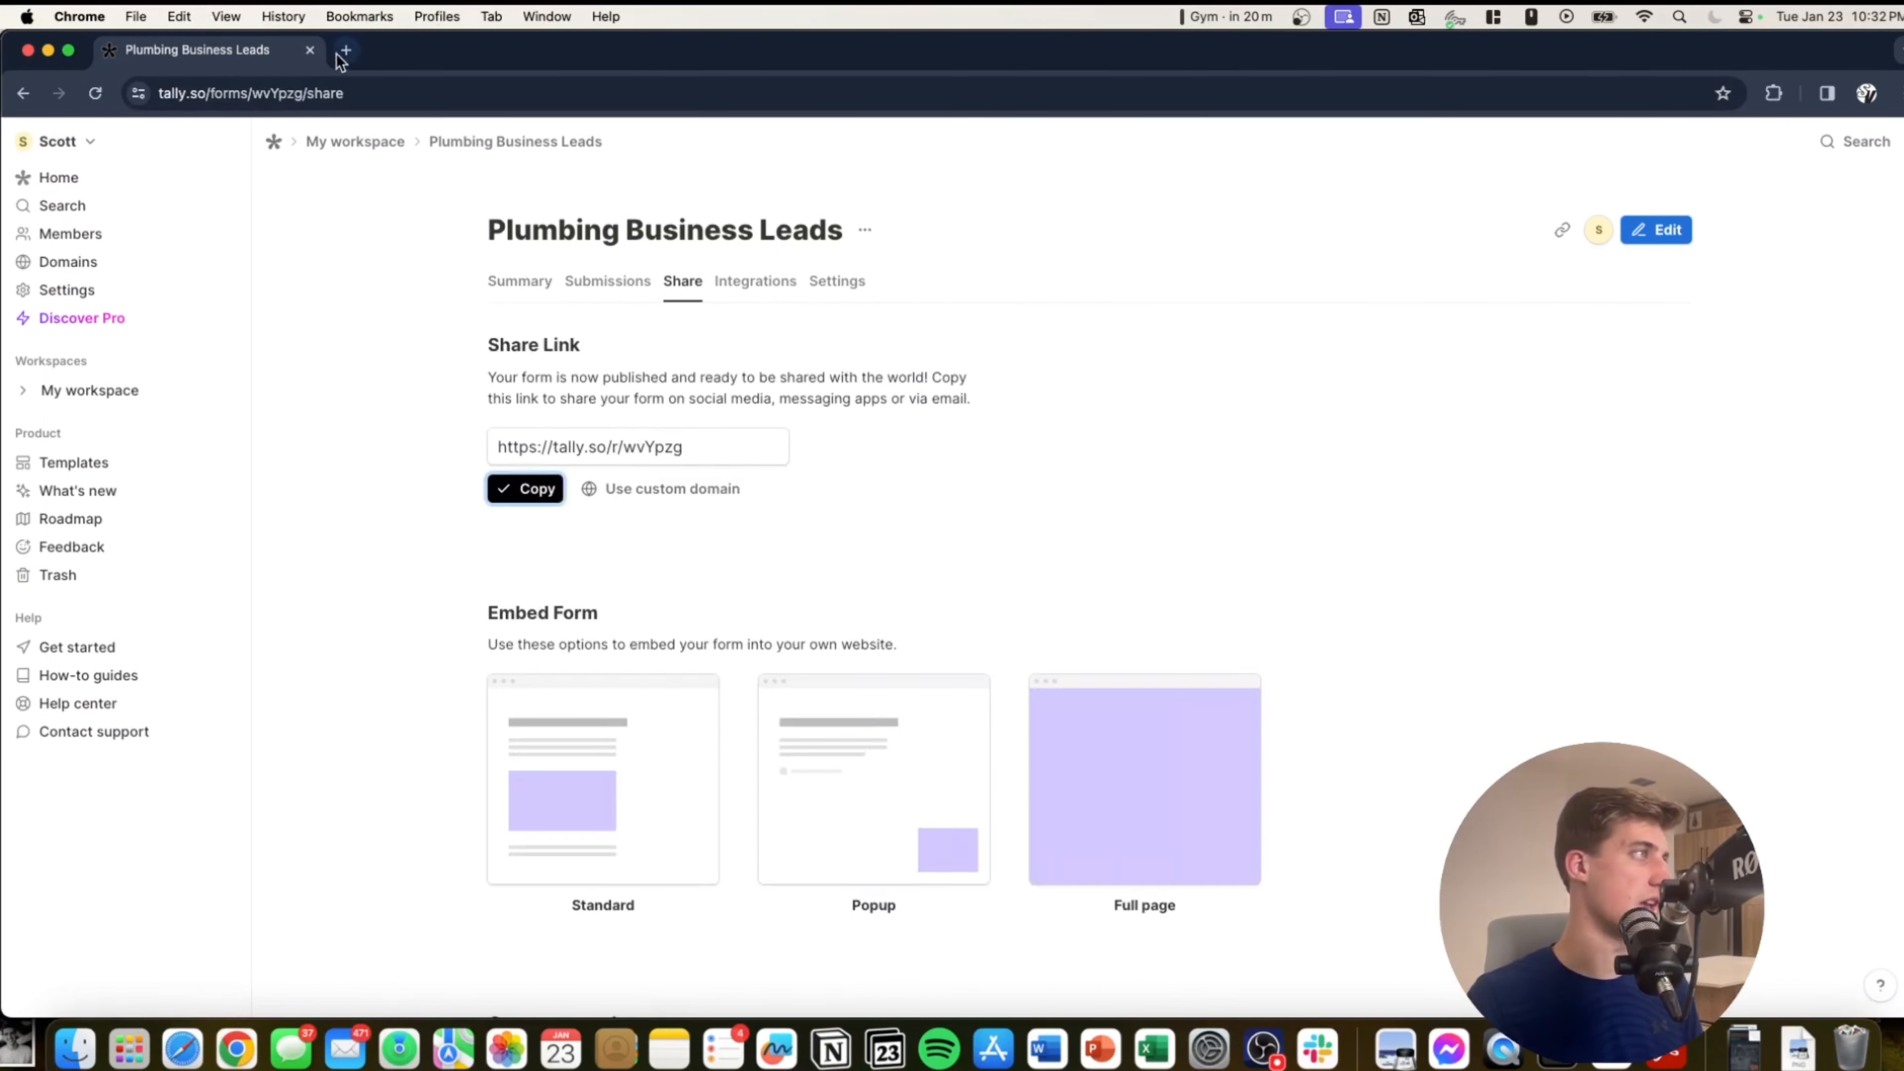
pyautogui.click(345, 50)
pyautogui.write('https://tally.so/r/wvYpzg')
# Load the Tally form, autofill the Name and Email fields, and enter a phone number.
pyautogui.press('Return')
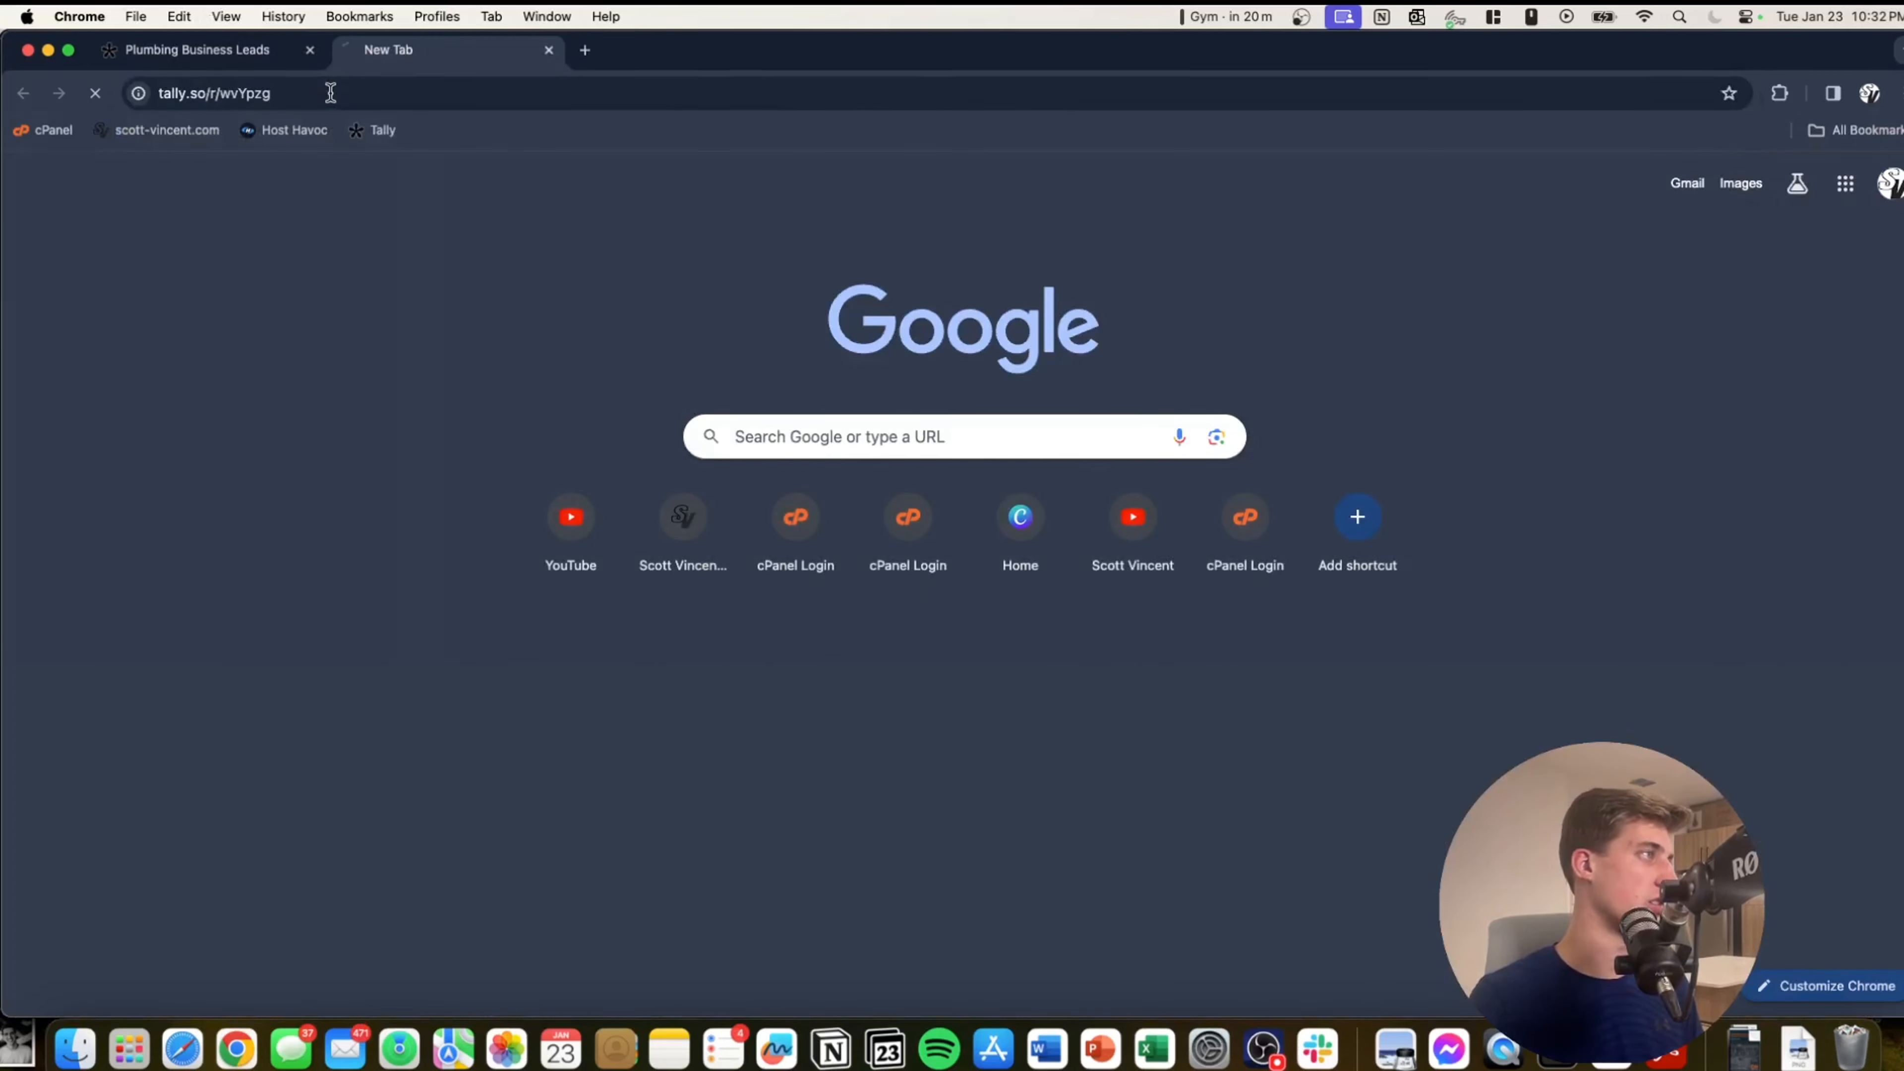
pyautogui.click(685, 433)
pyautogui.click(497, 434)
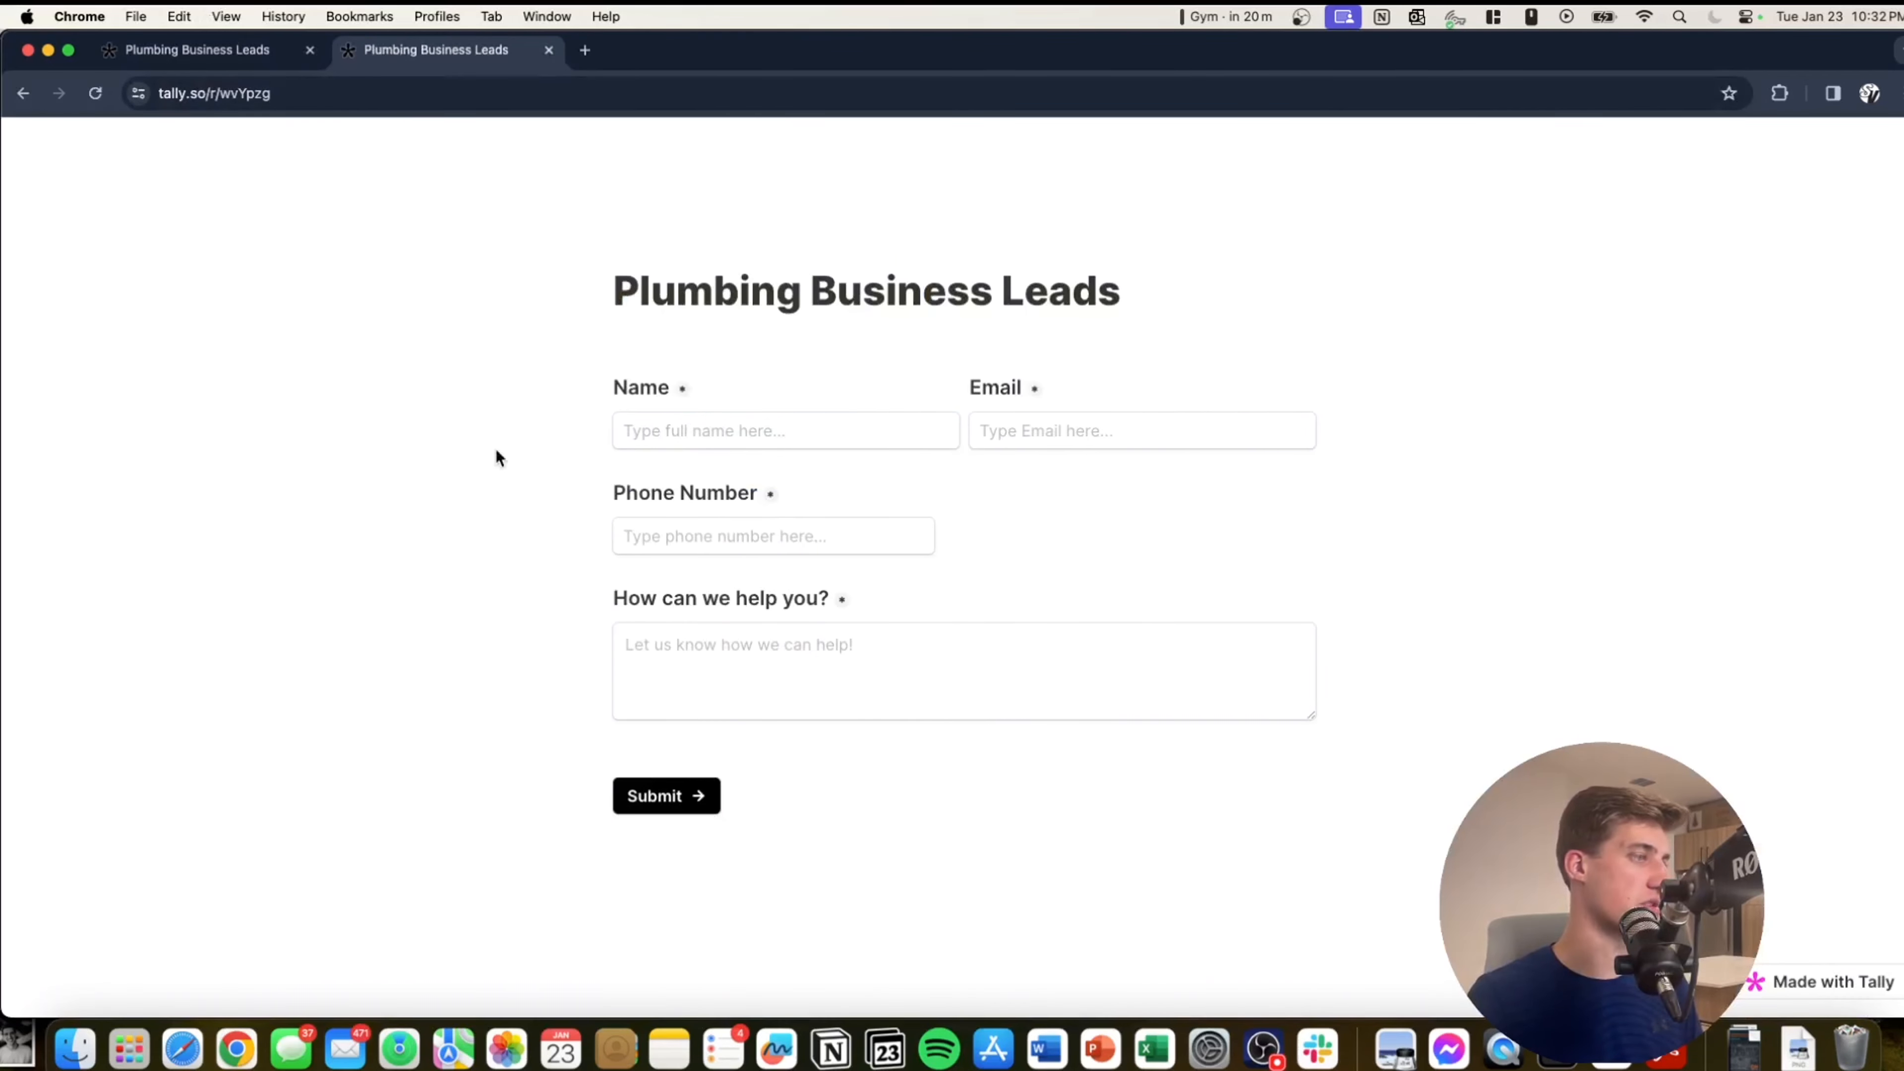
pyautogui.click(727, 434)
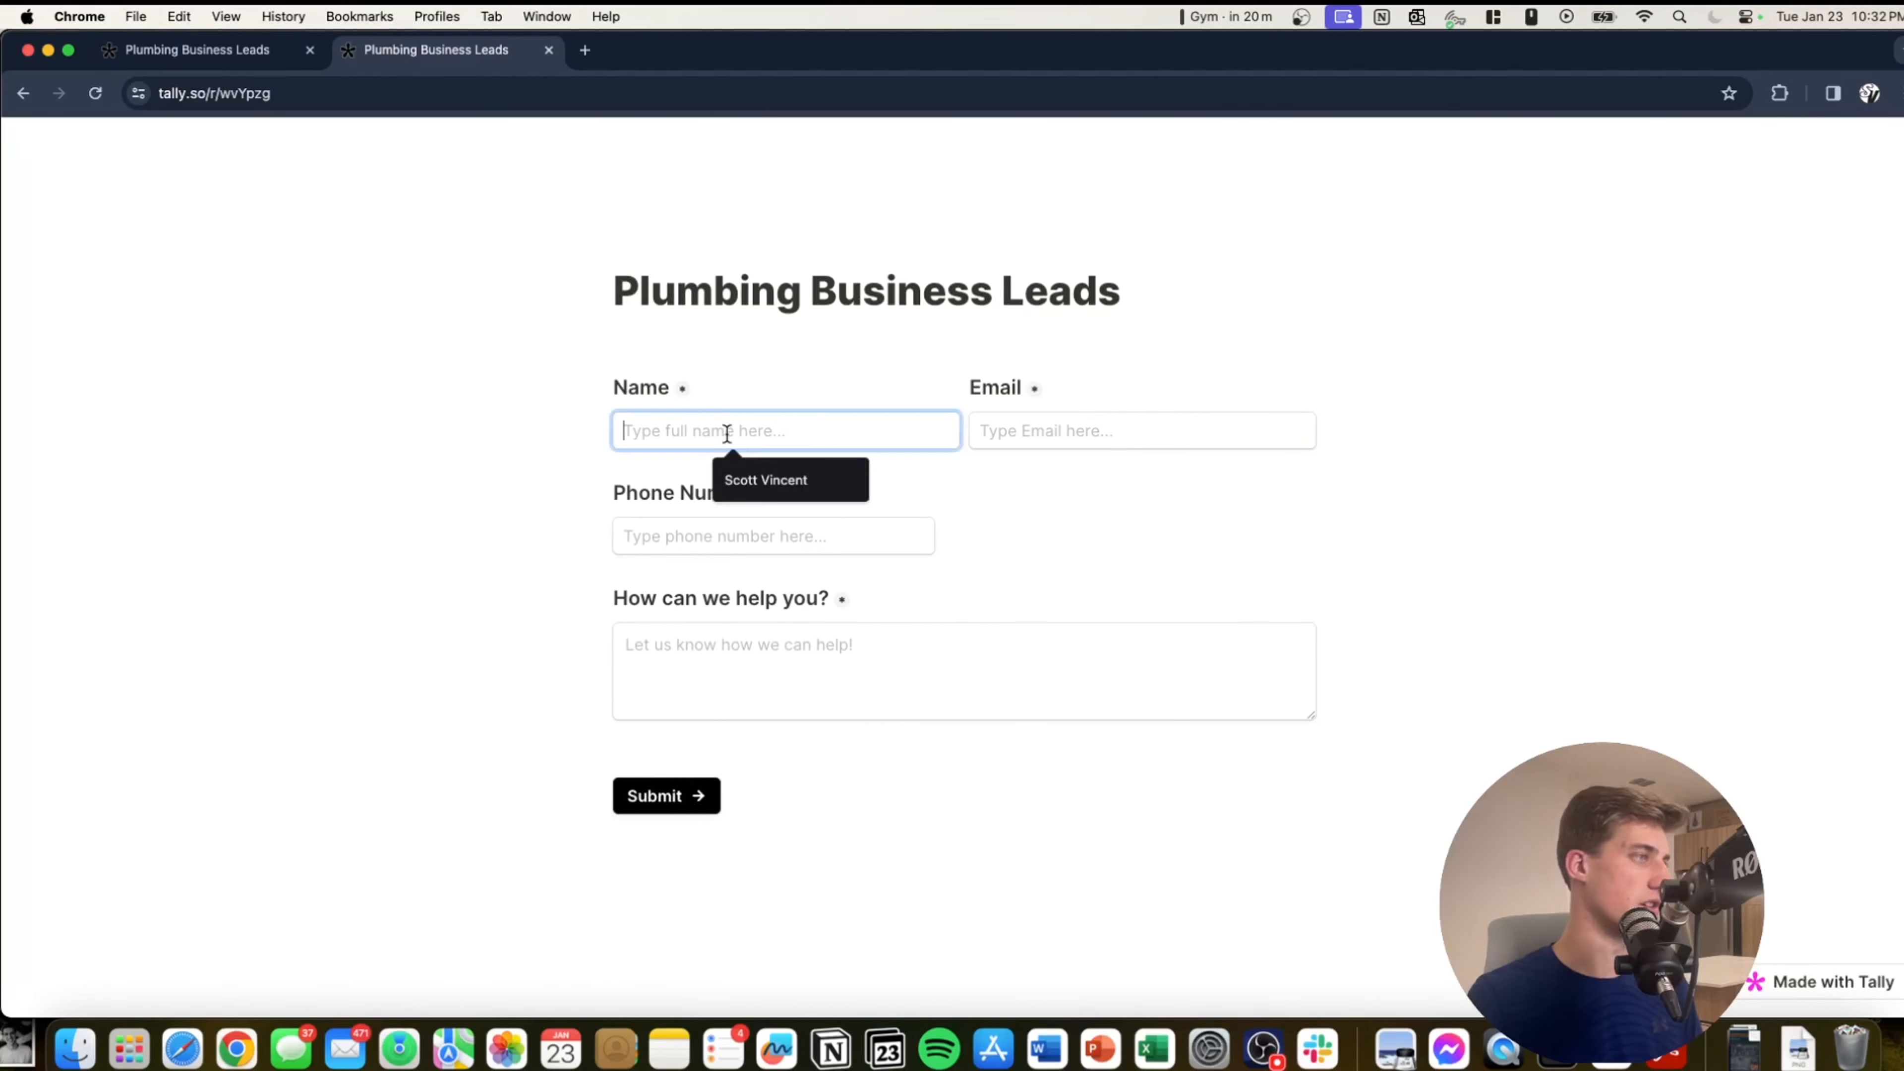
pyautogui.click(824, 479)
pyautogui.click(1202, 420)
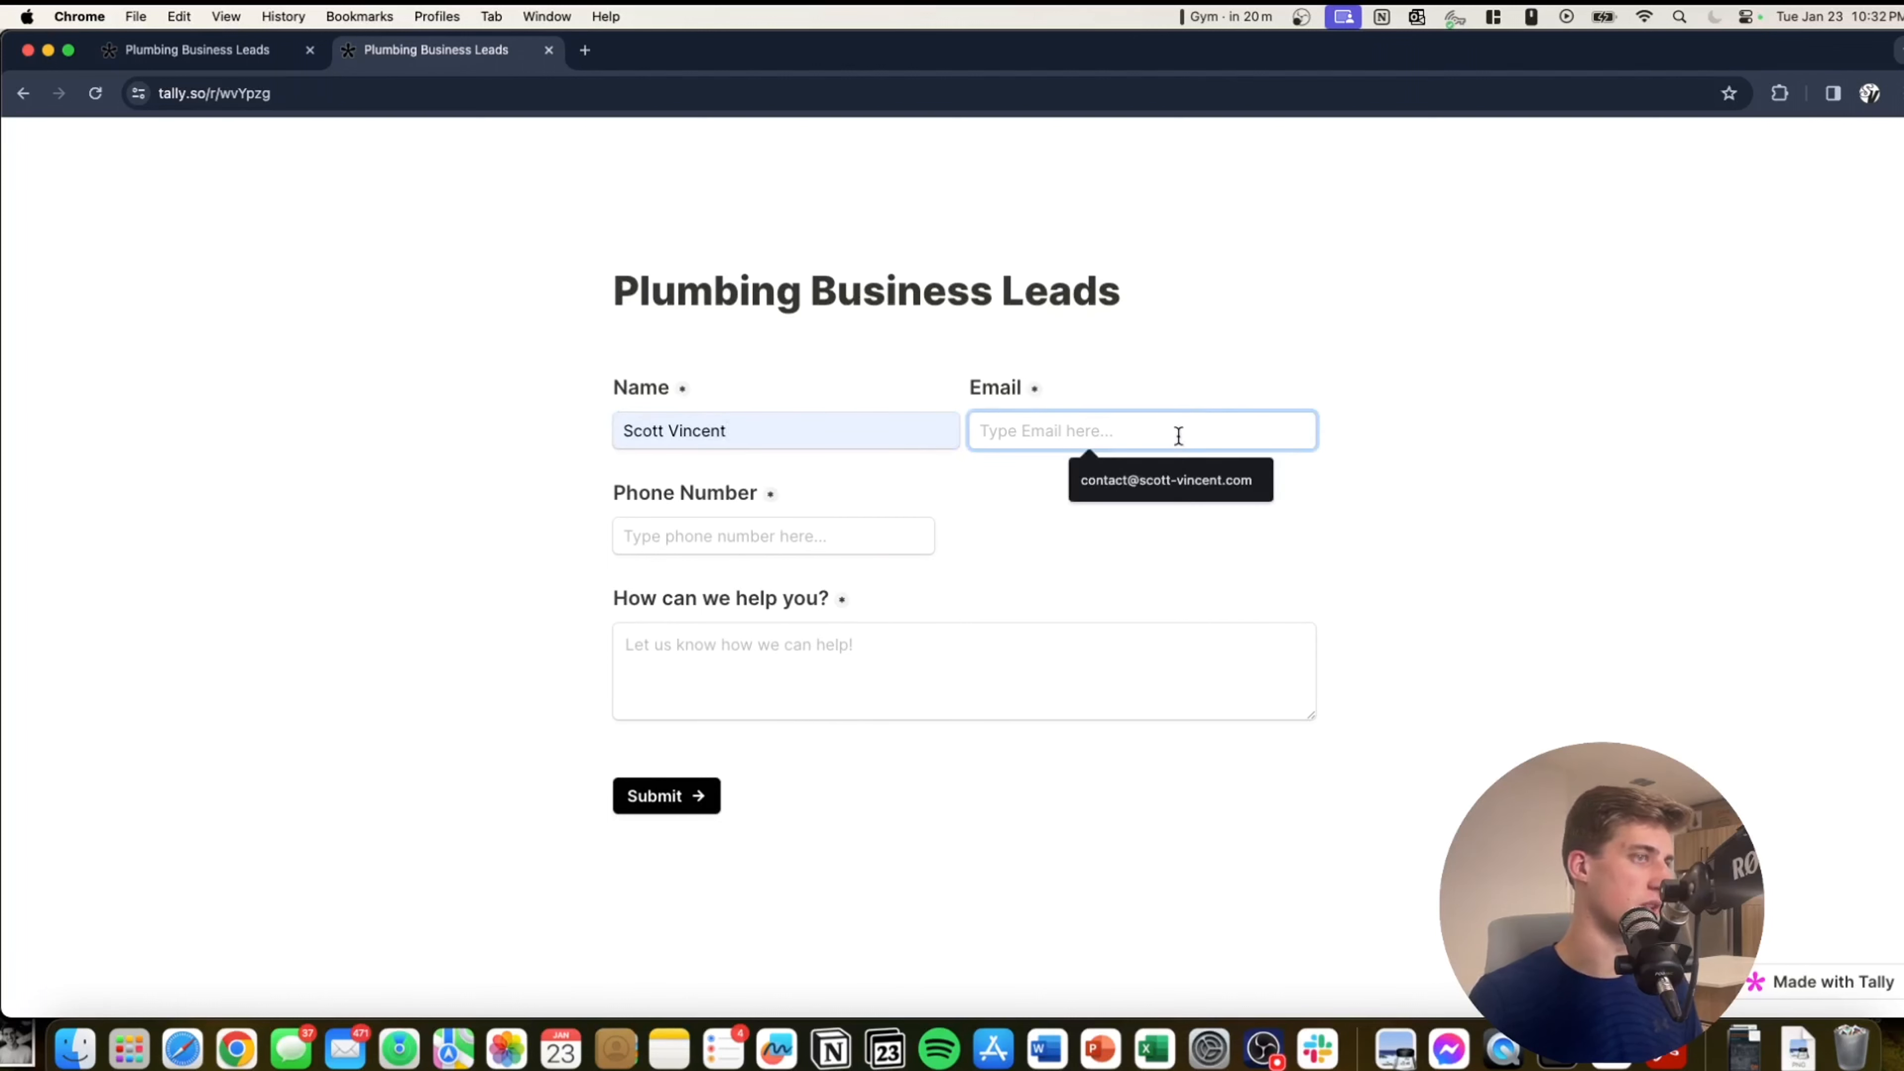
pyautogui.click(1167, 480)
pyautogui.click(789, 537)
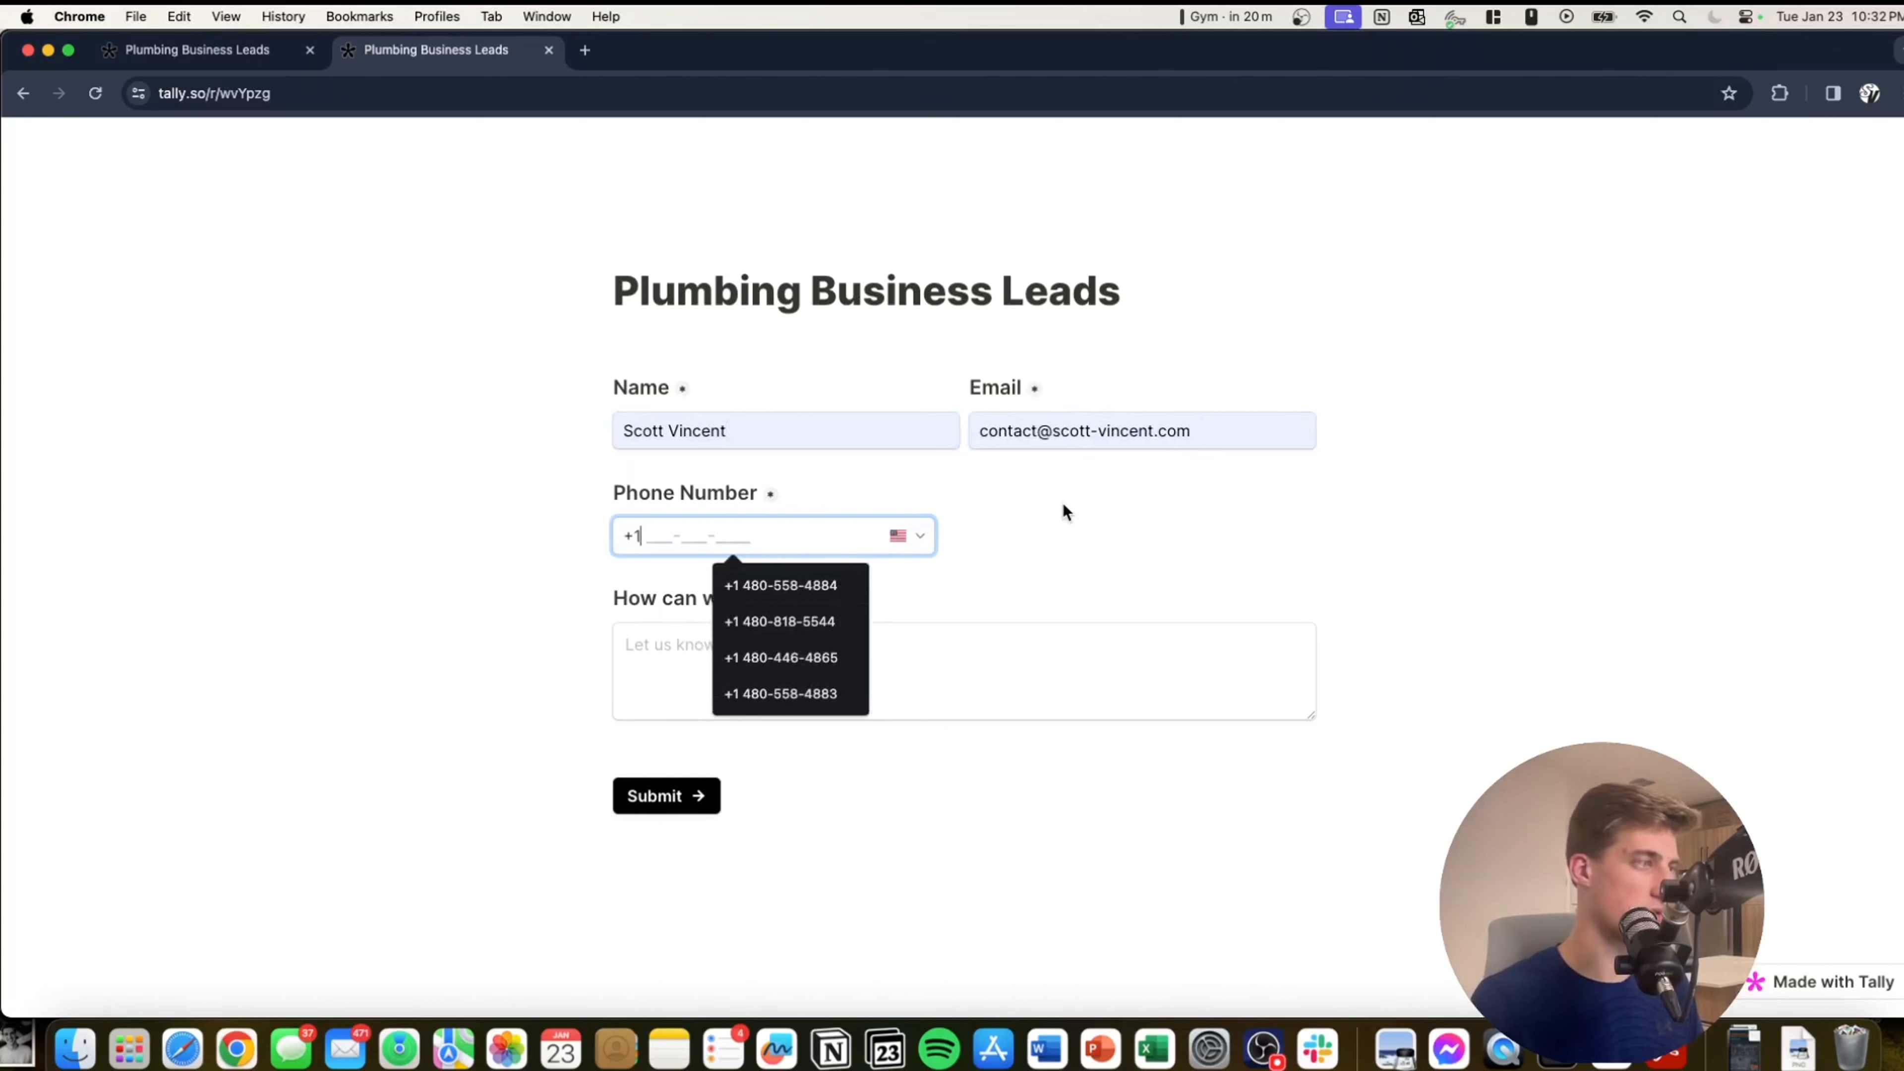
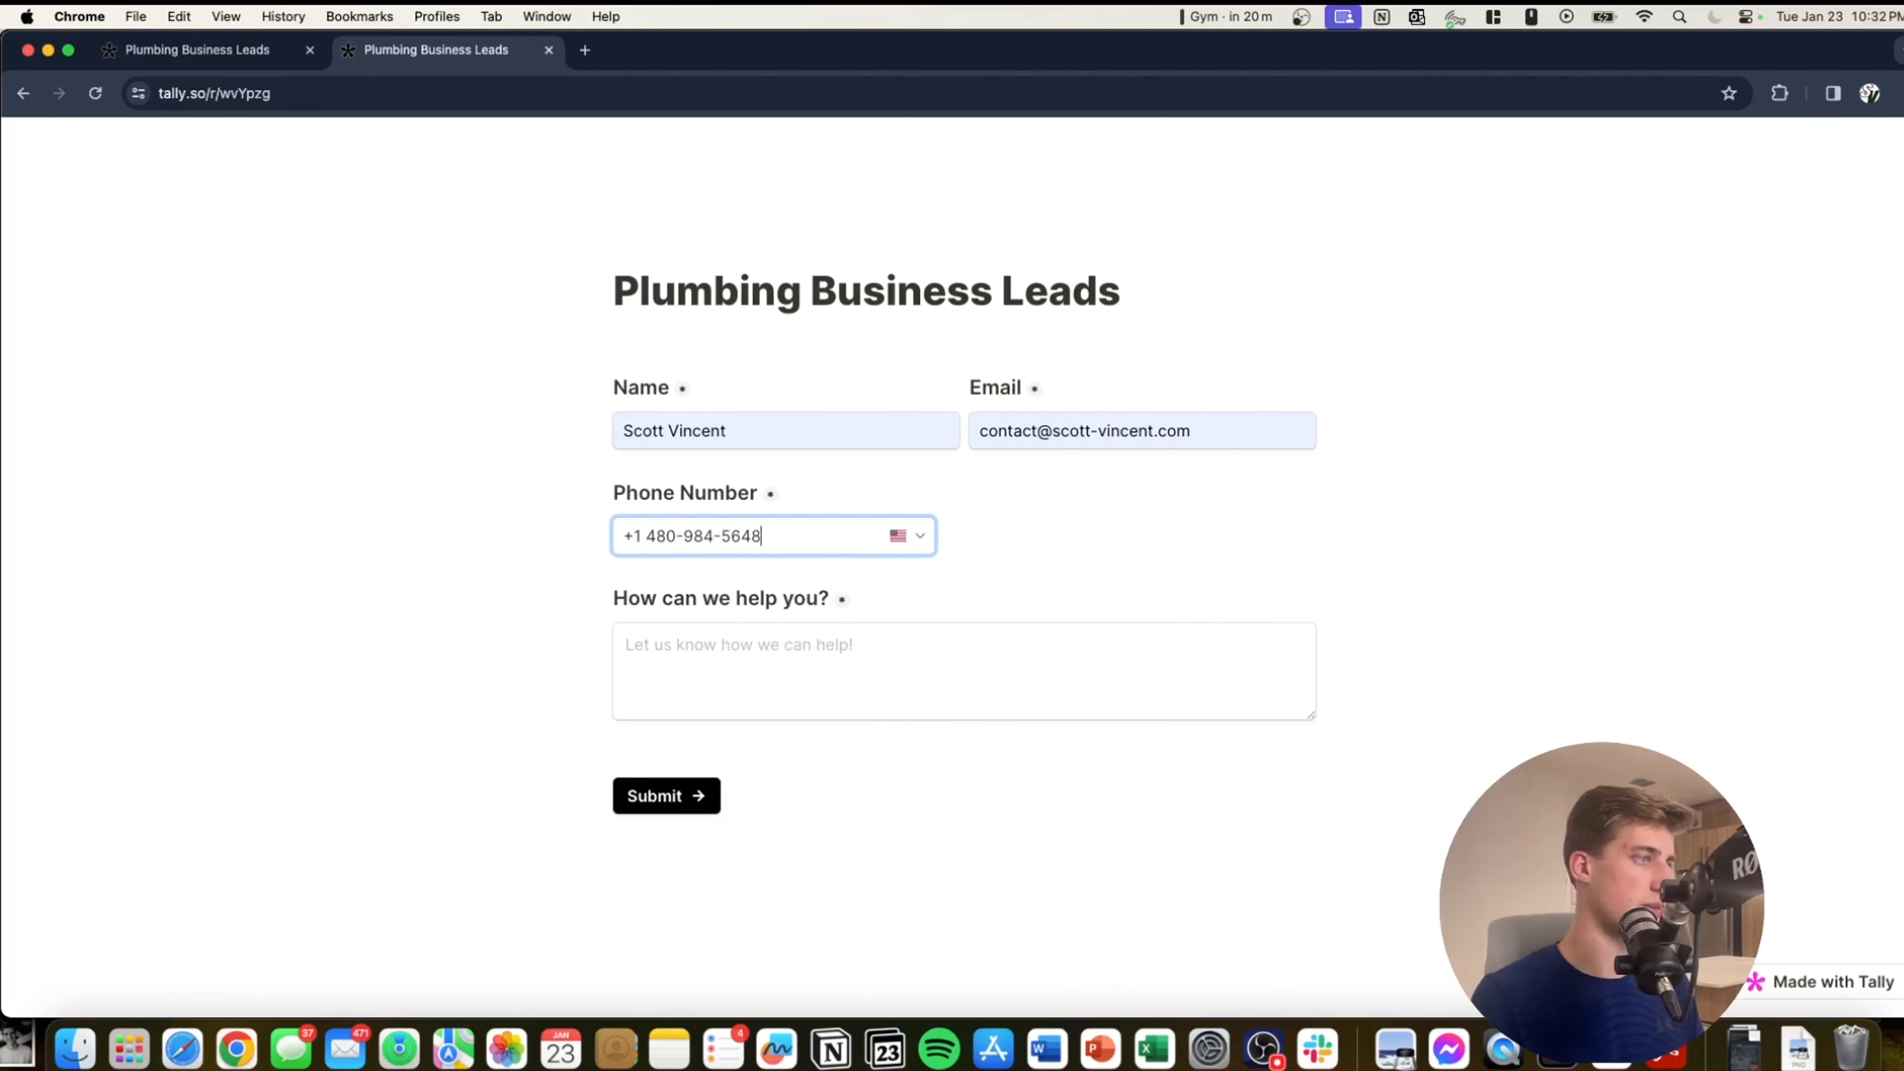
# Enter 'I need an estimate for my toilet' as the help request and submit the form.
pyautogui.click(948, 667)
pyautogui.click(800, 533)
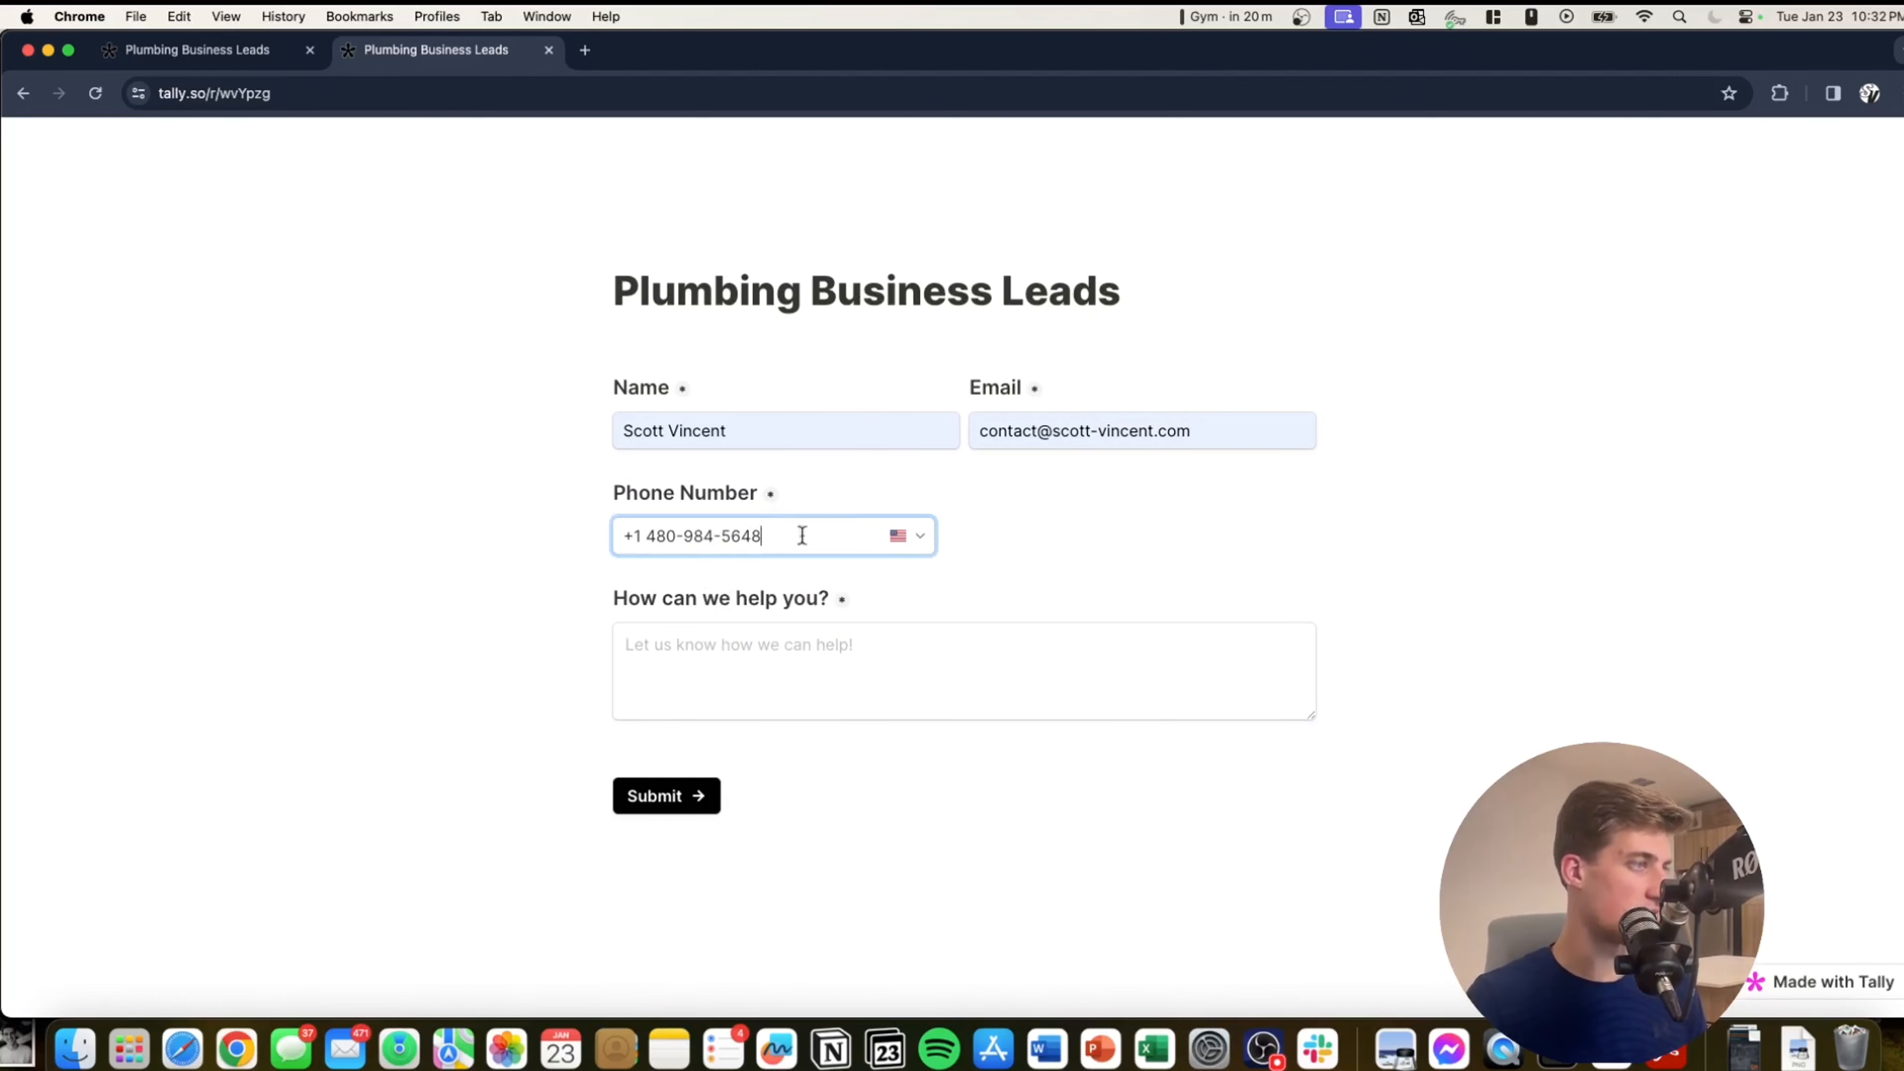
pyautogui.click(762, 638)
pyautogui.write('I need an estimate for my toilet')
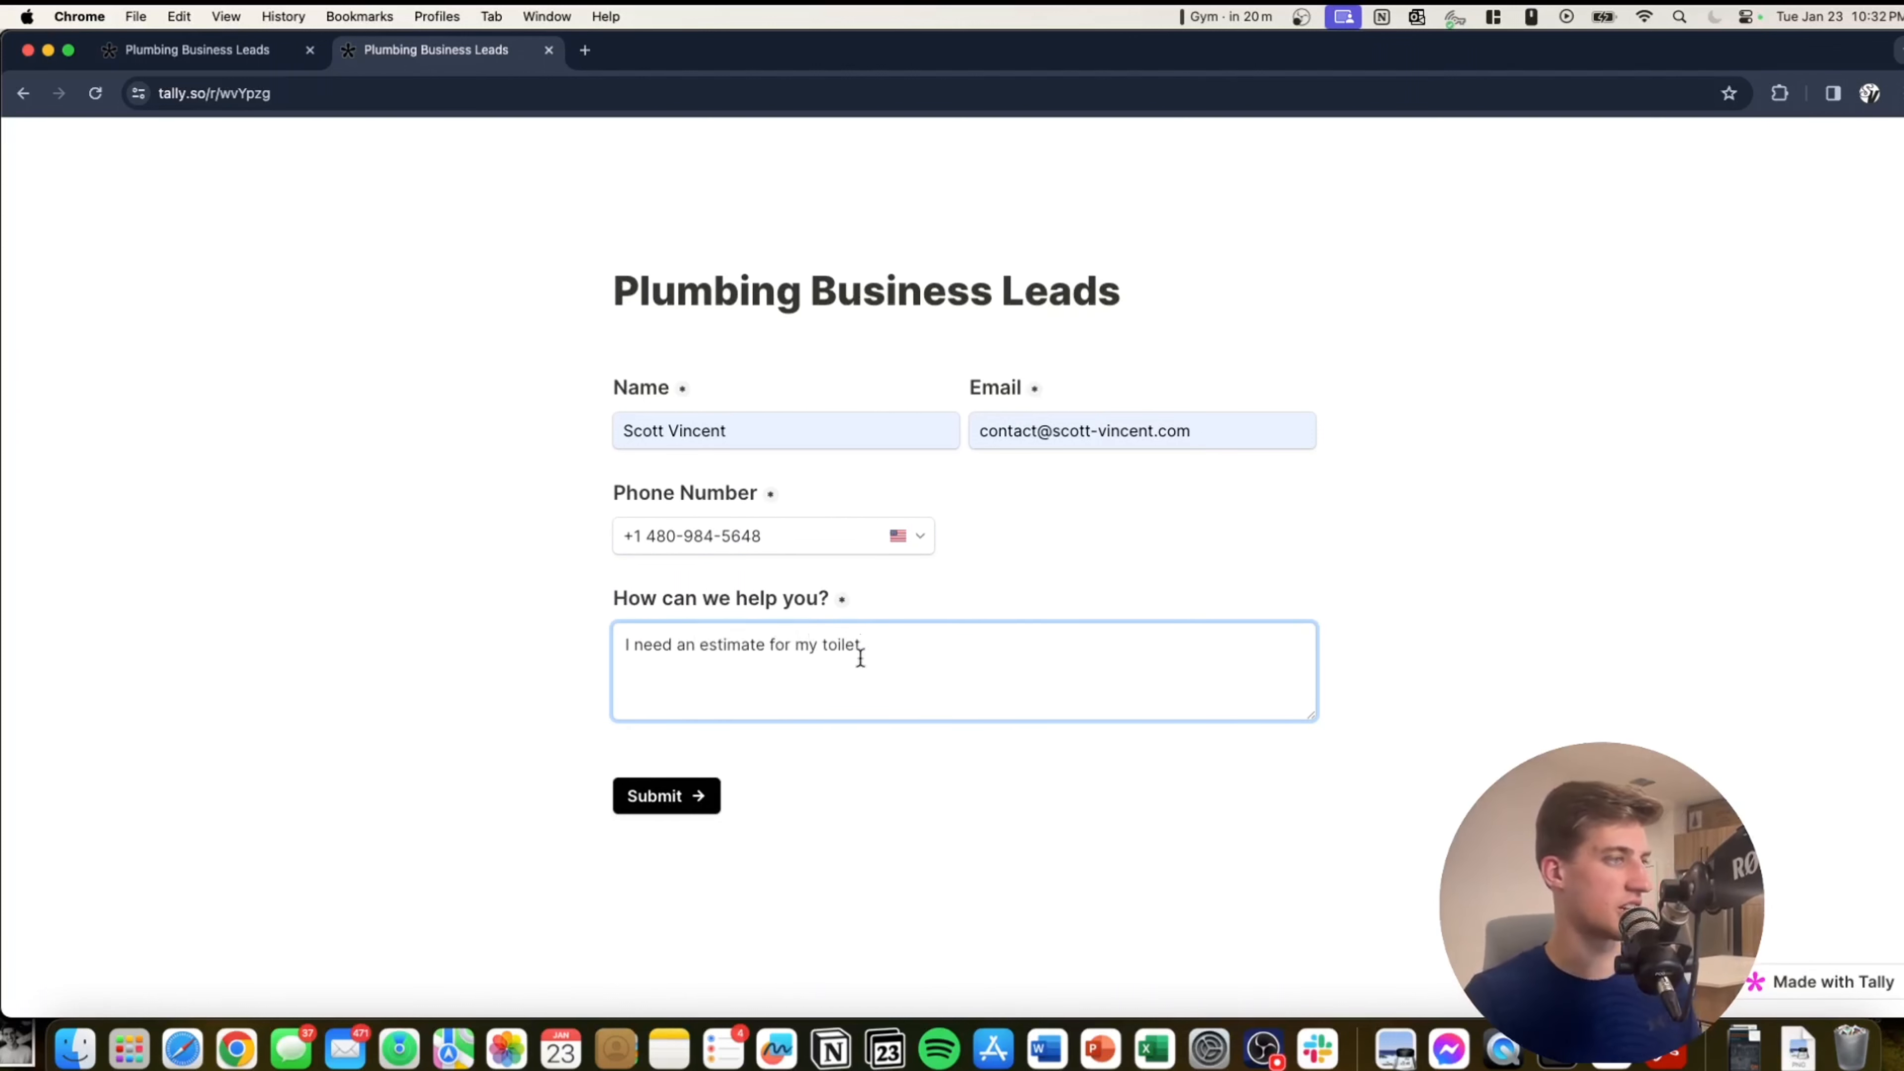
pyautogui.click(844, 398)
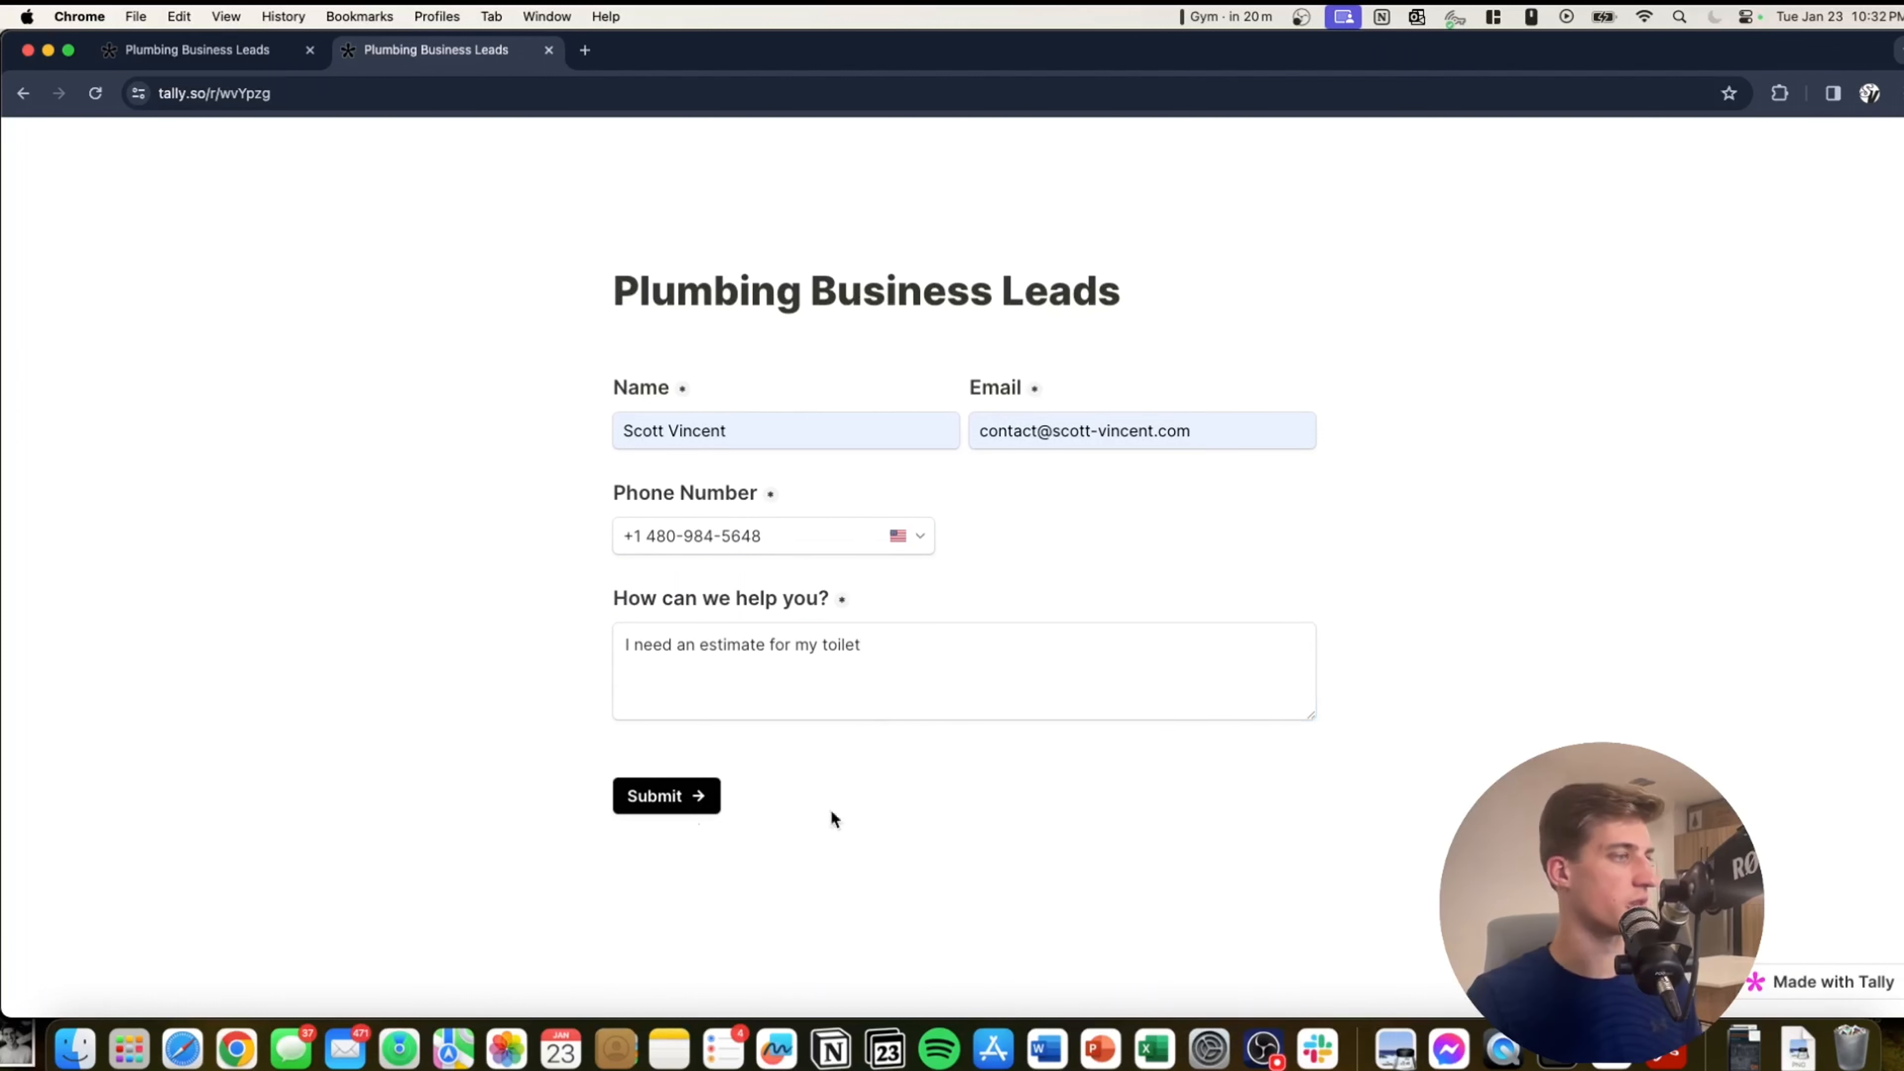
pyautogui.click(693, 795)
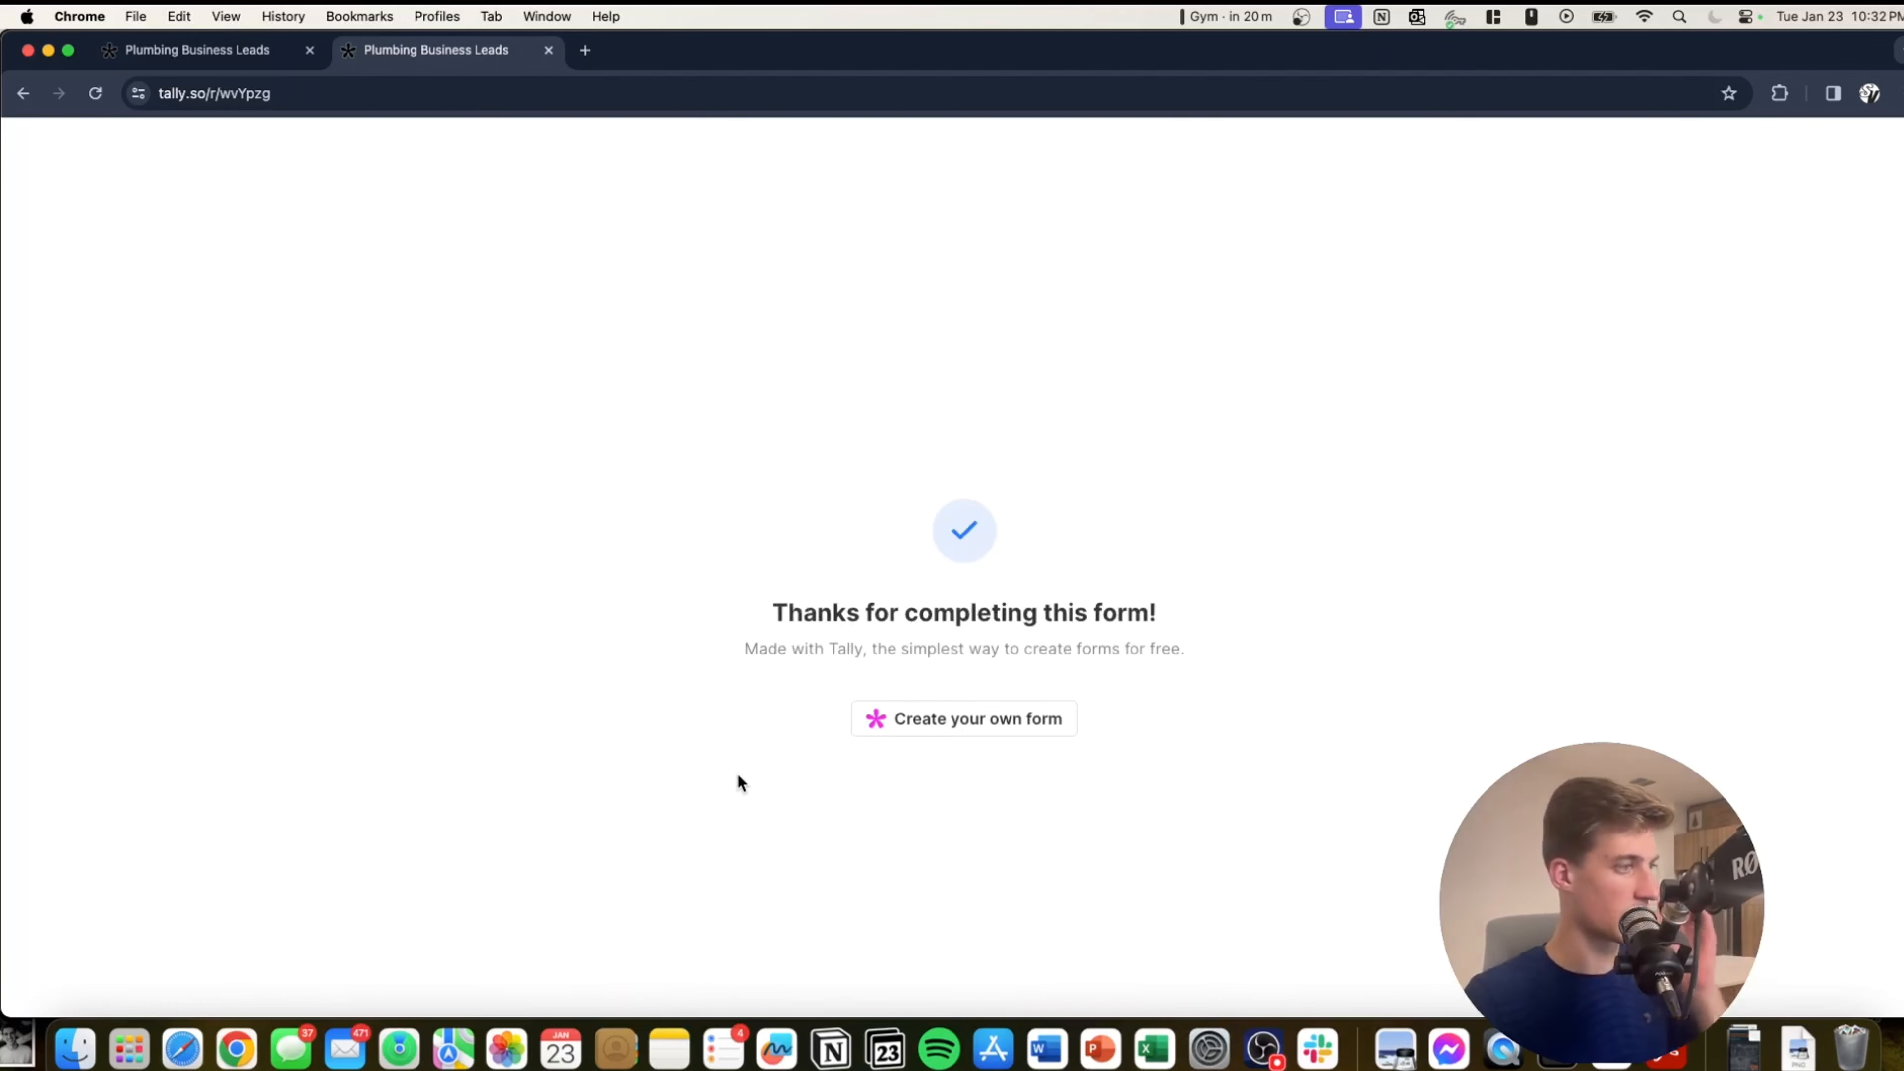
pyautogui.click(208, 63)
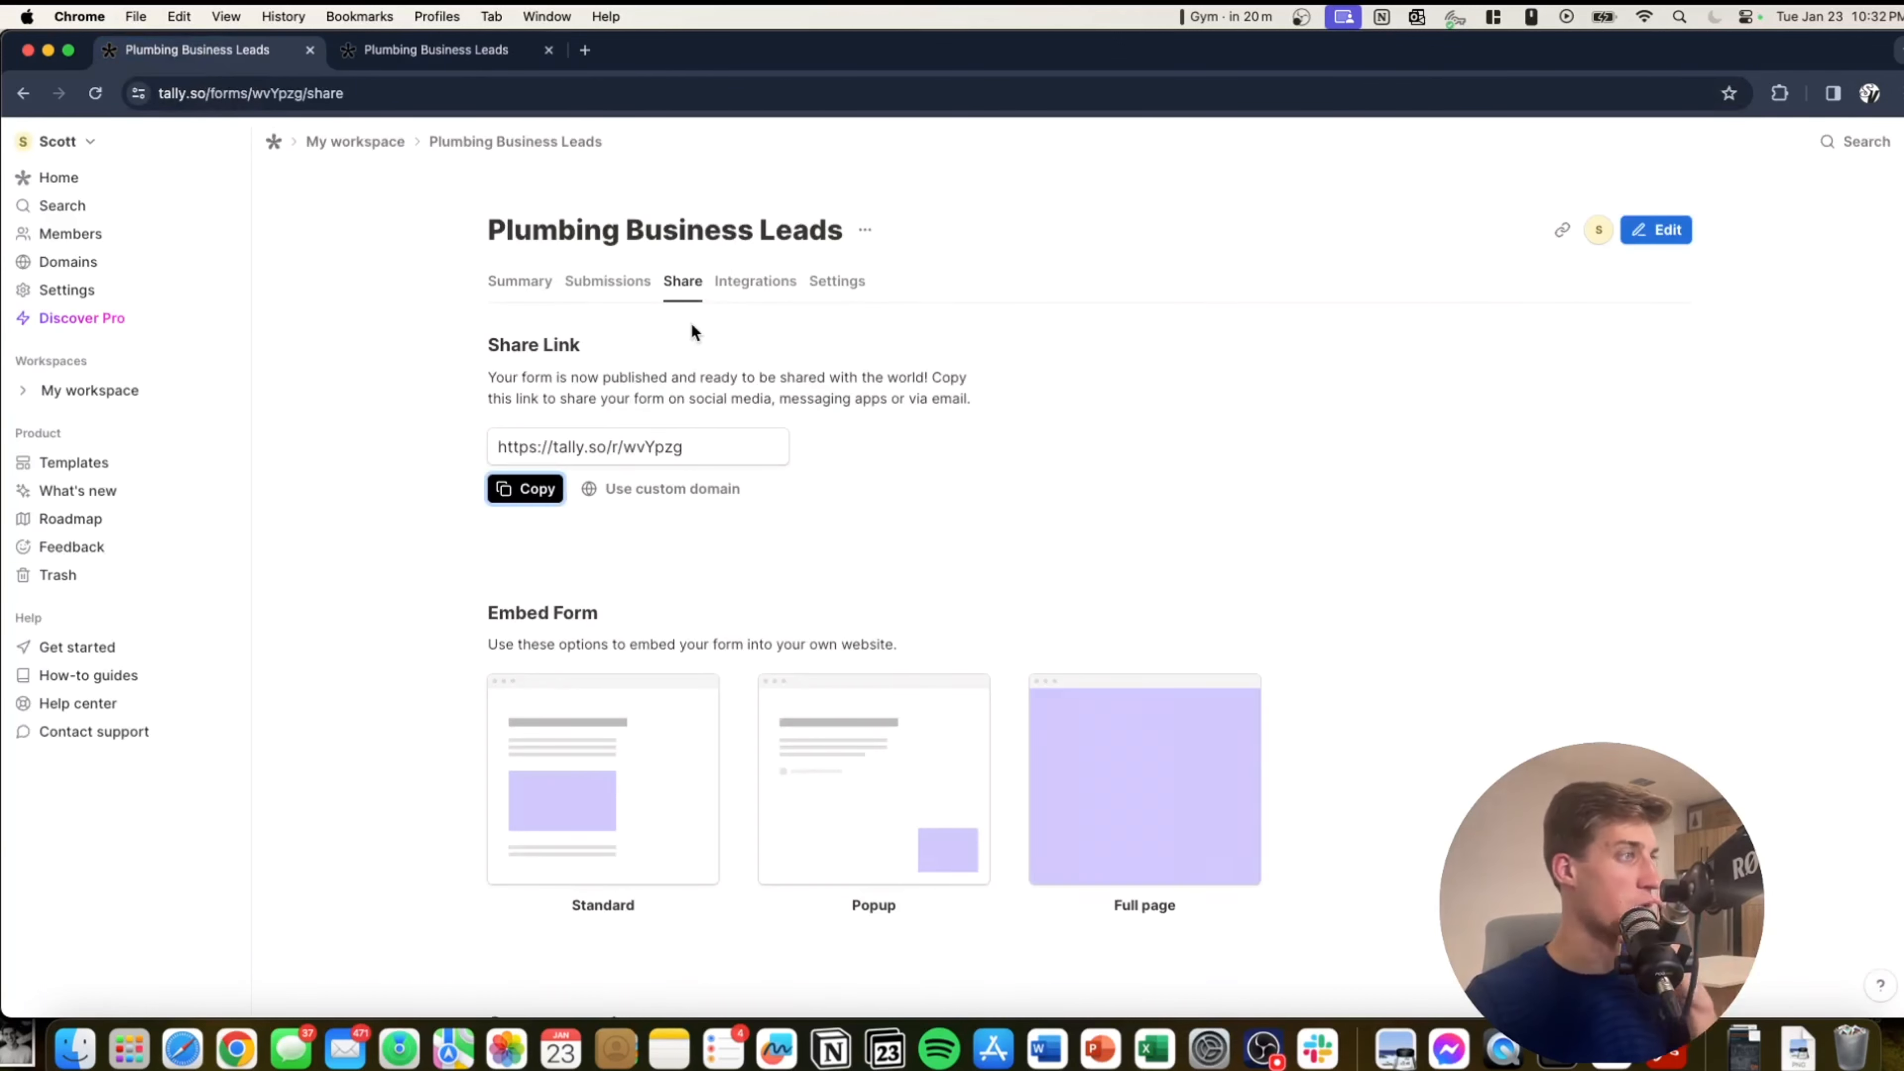
# Open the form's Integrations and review the Notion connection's name and field mappings.
pyautogui.click(642, 287)
pyautogui.click(731, 298)
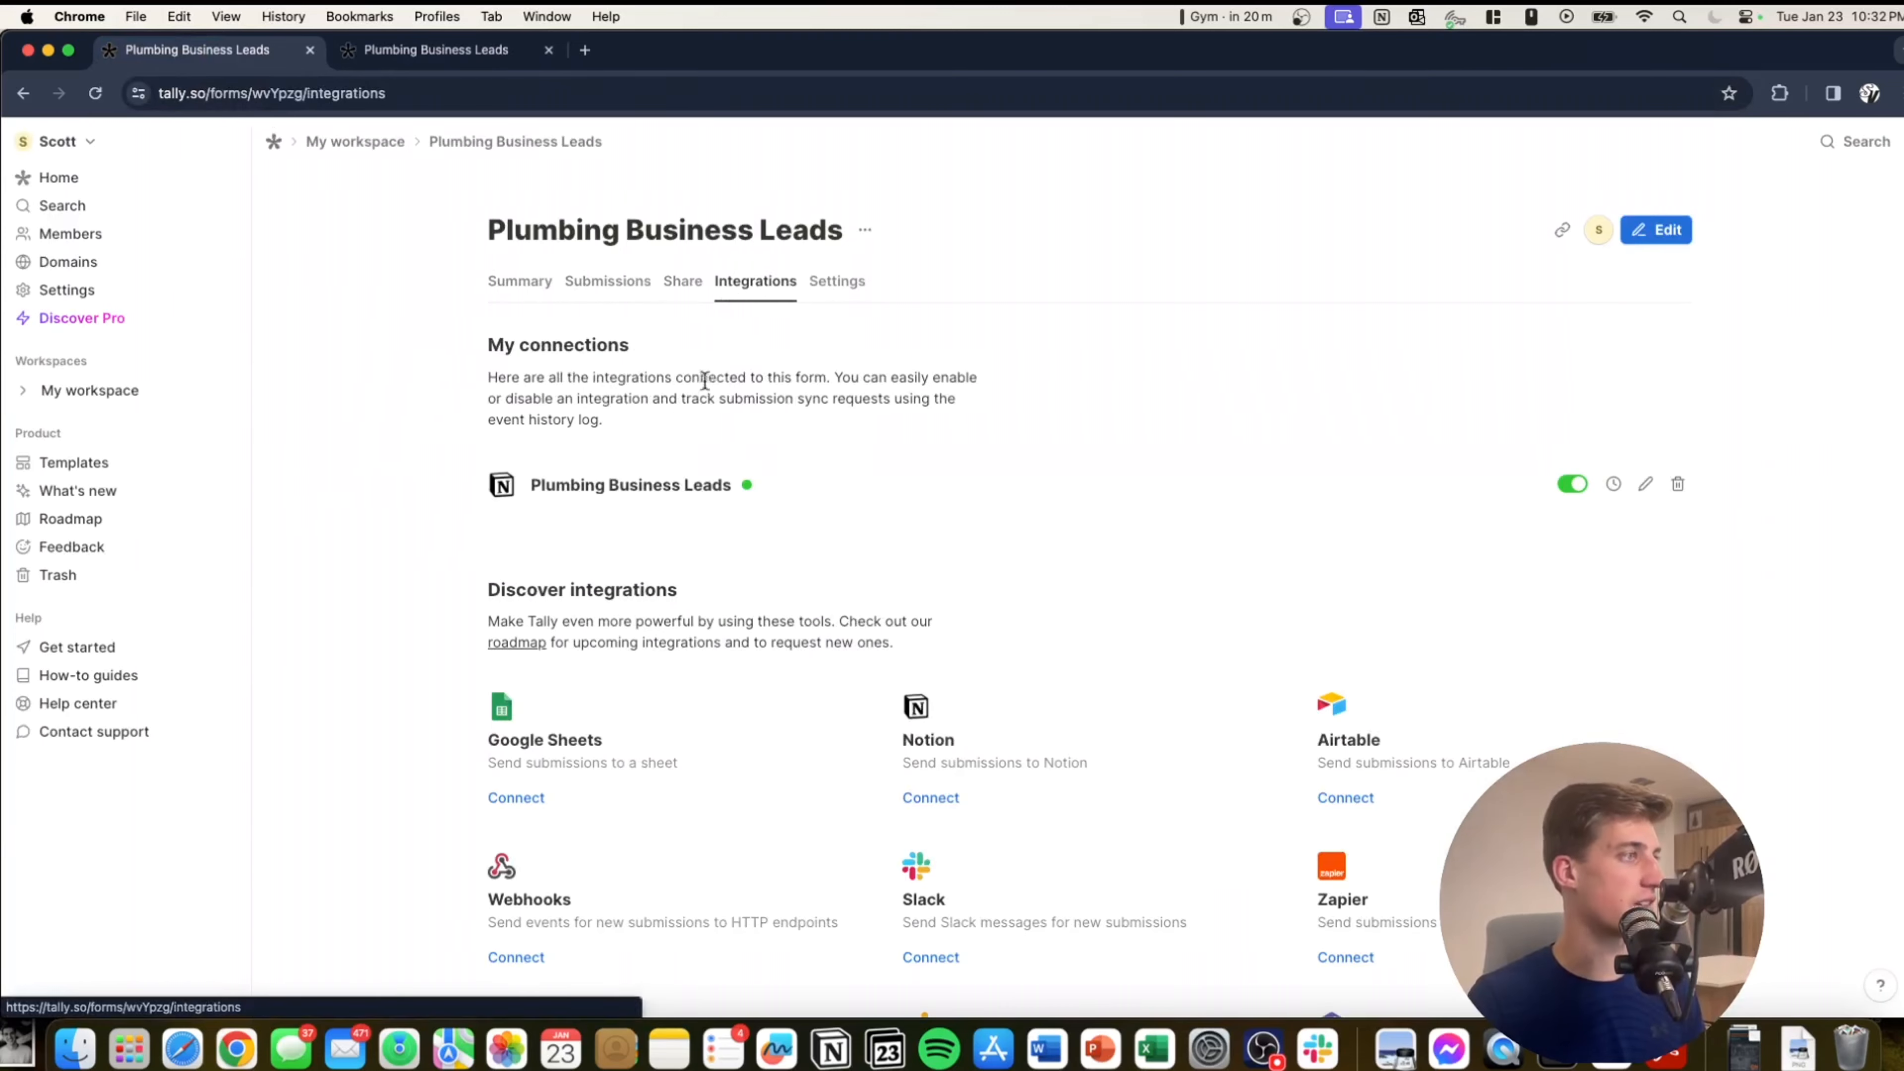
pyautogui.moveTo(514, 488)
pyautogui.mouseDown()
pyautogui.moveTo(697, 491)
pyautogui.moveTo(675, 489)
pyautogui.mouseUp()
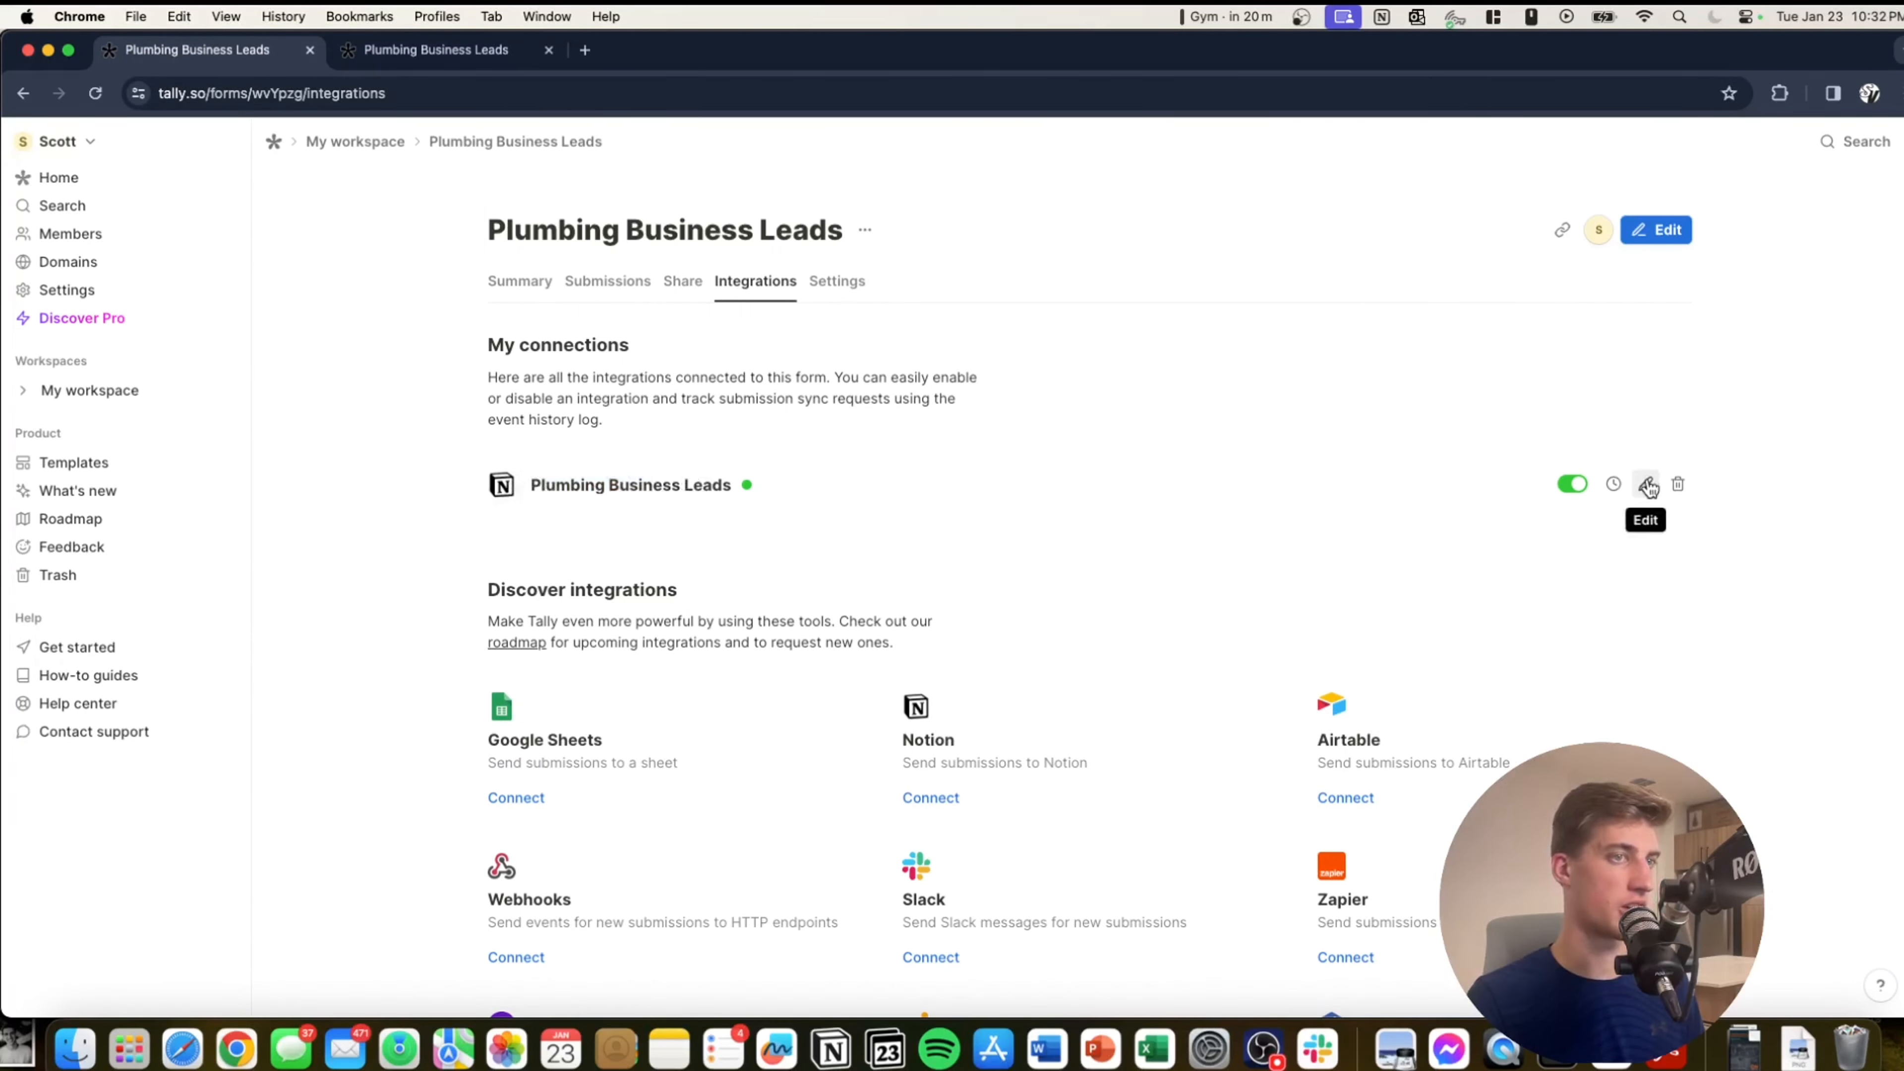
pyautogui.click(1647, 486)
pyautogui.click(916, 481)
pyautogui.moveTo(916, 481); pyautogui.dragTo(672, 477)
pyautogui.click(755, 478)
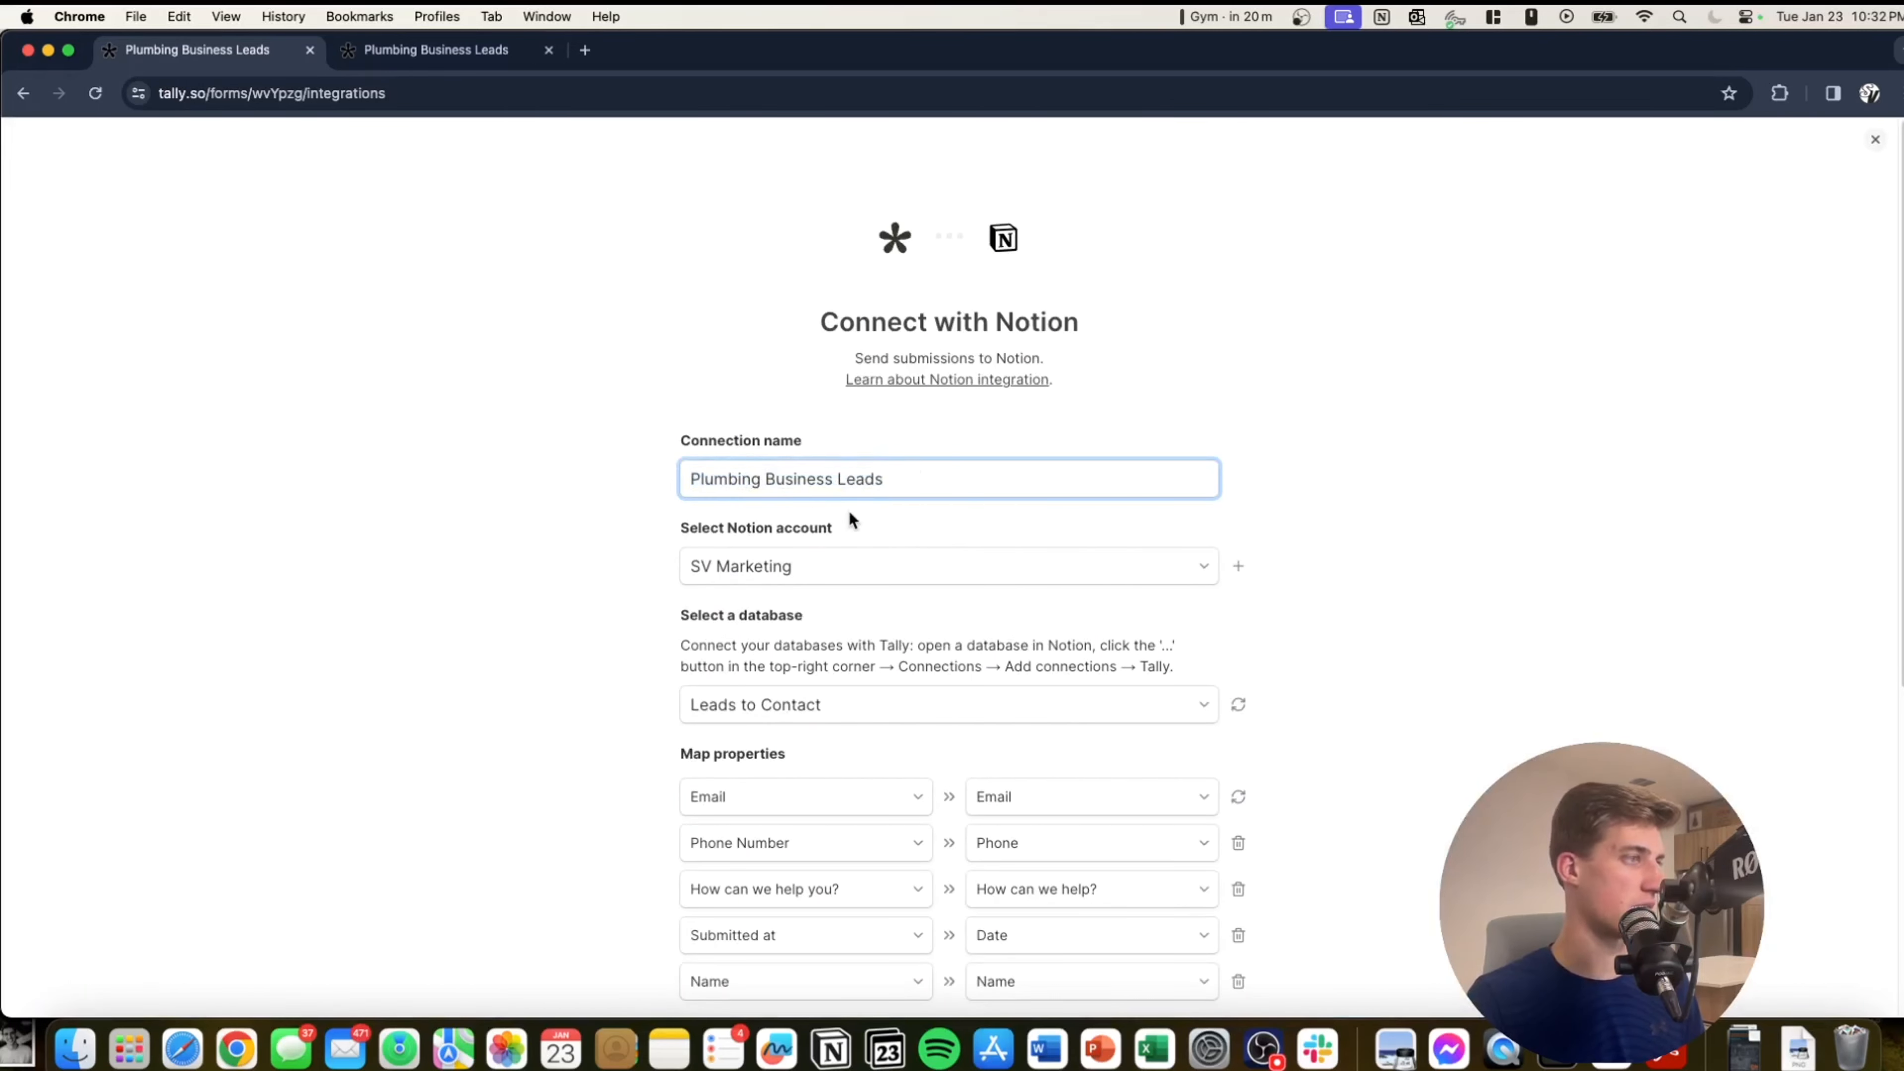
pyautogui.scroll(-3, 850, 495)
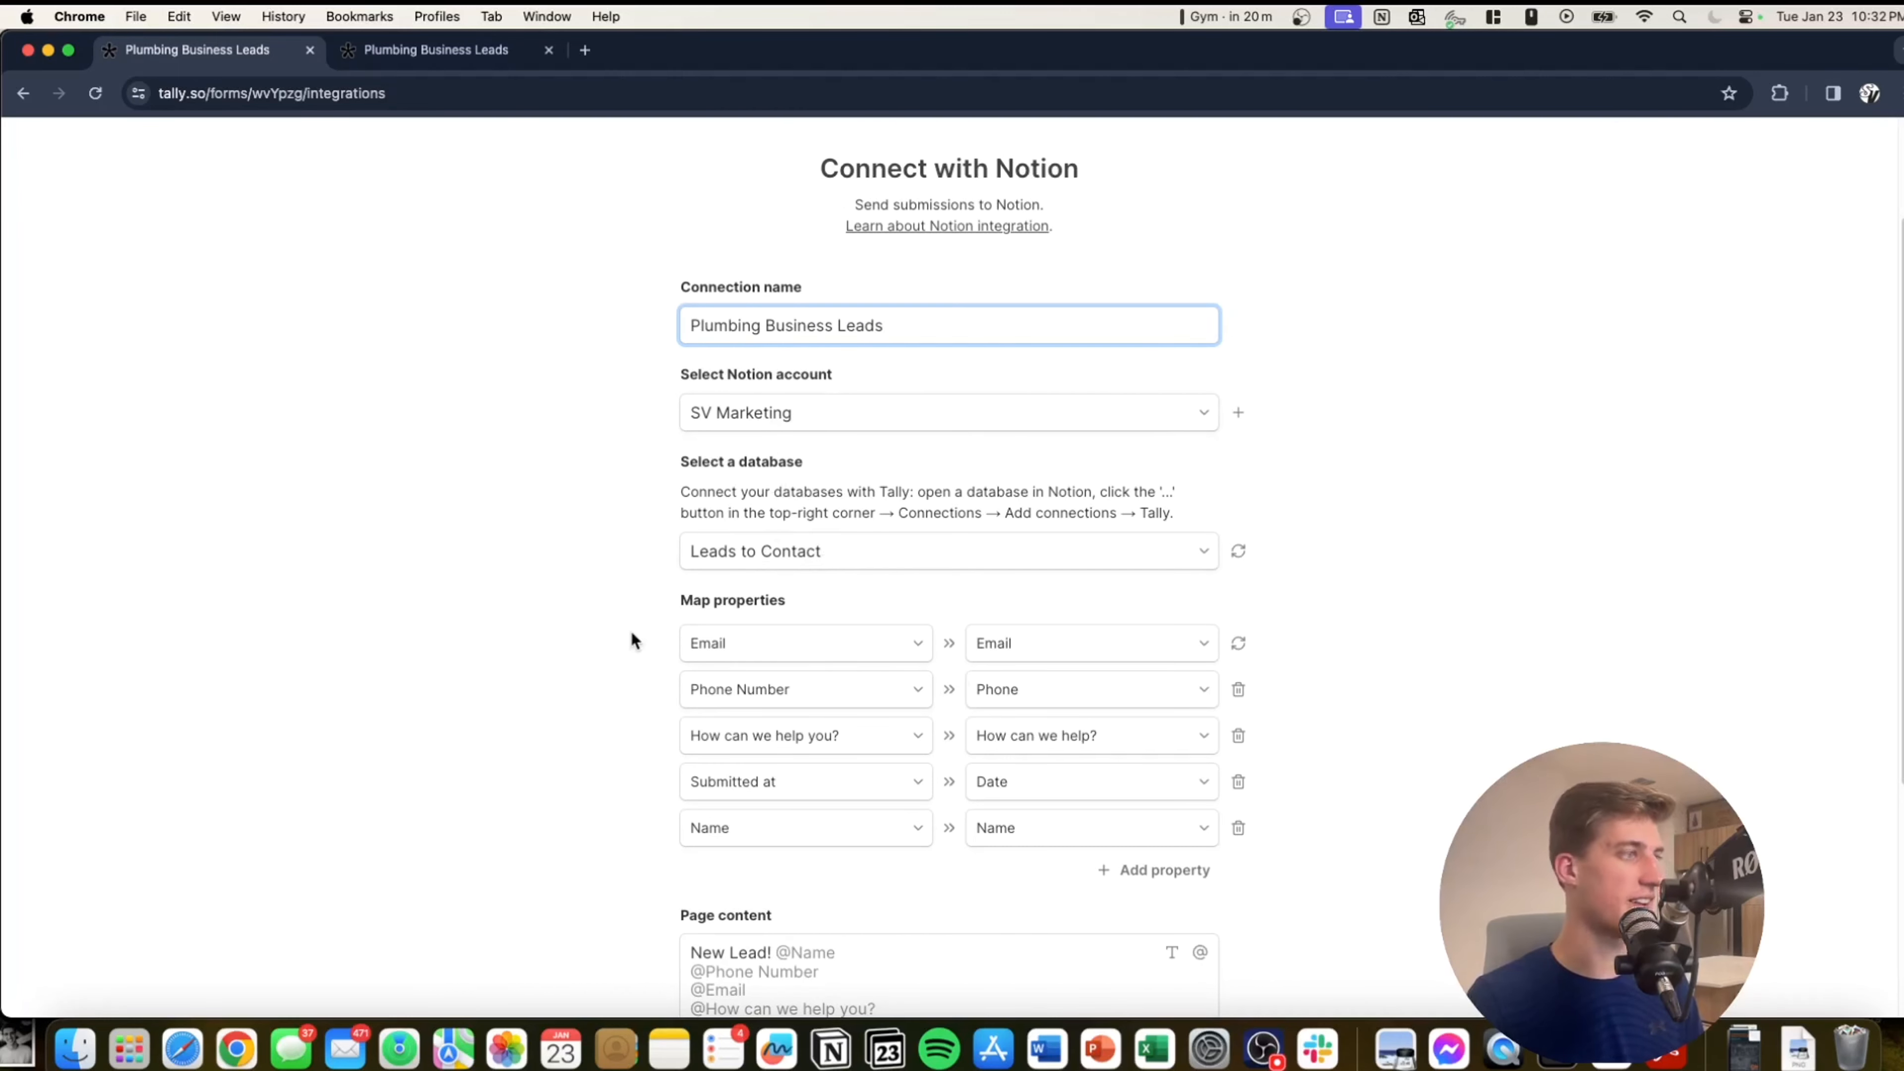
pyautogui.scroll(-5, 870, 789)
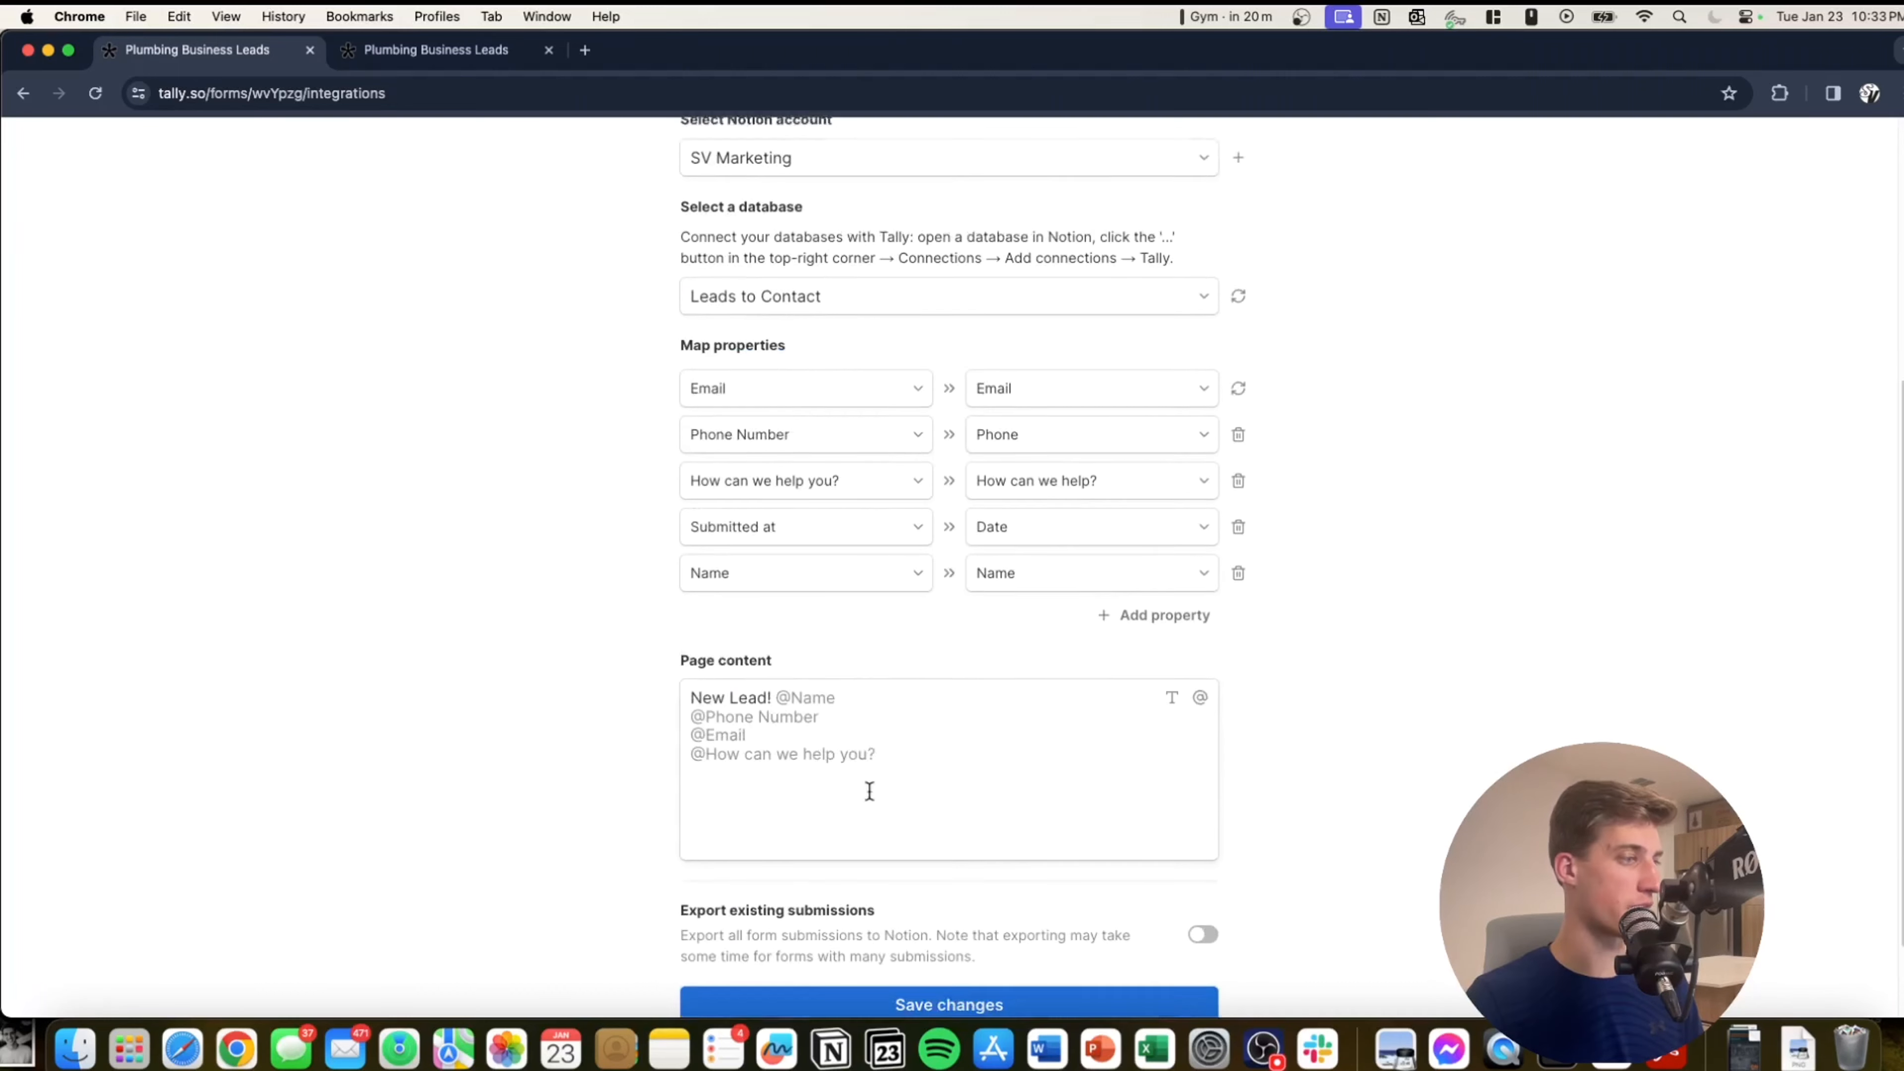
# Check the page content template, save the connection, and find the lead in Leads to Contact.
pyautogui.click(874, 787)
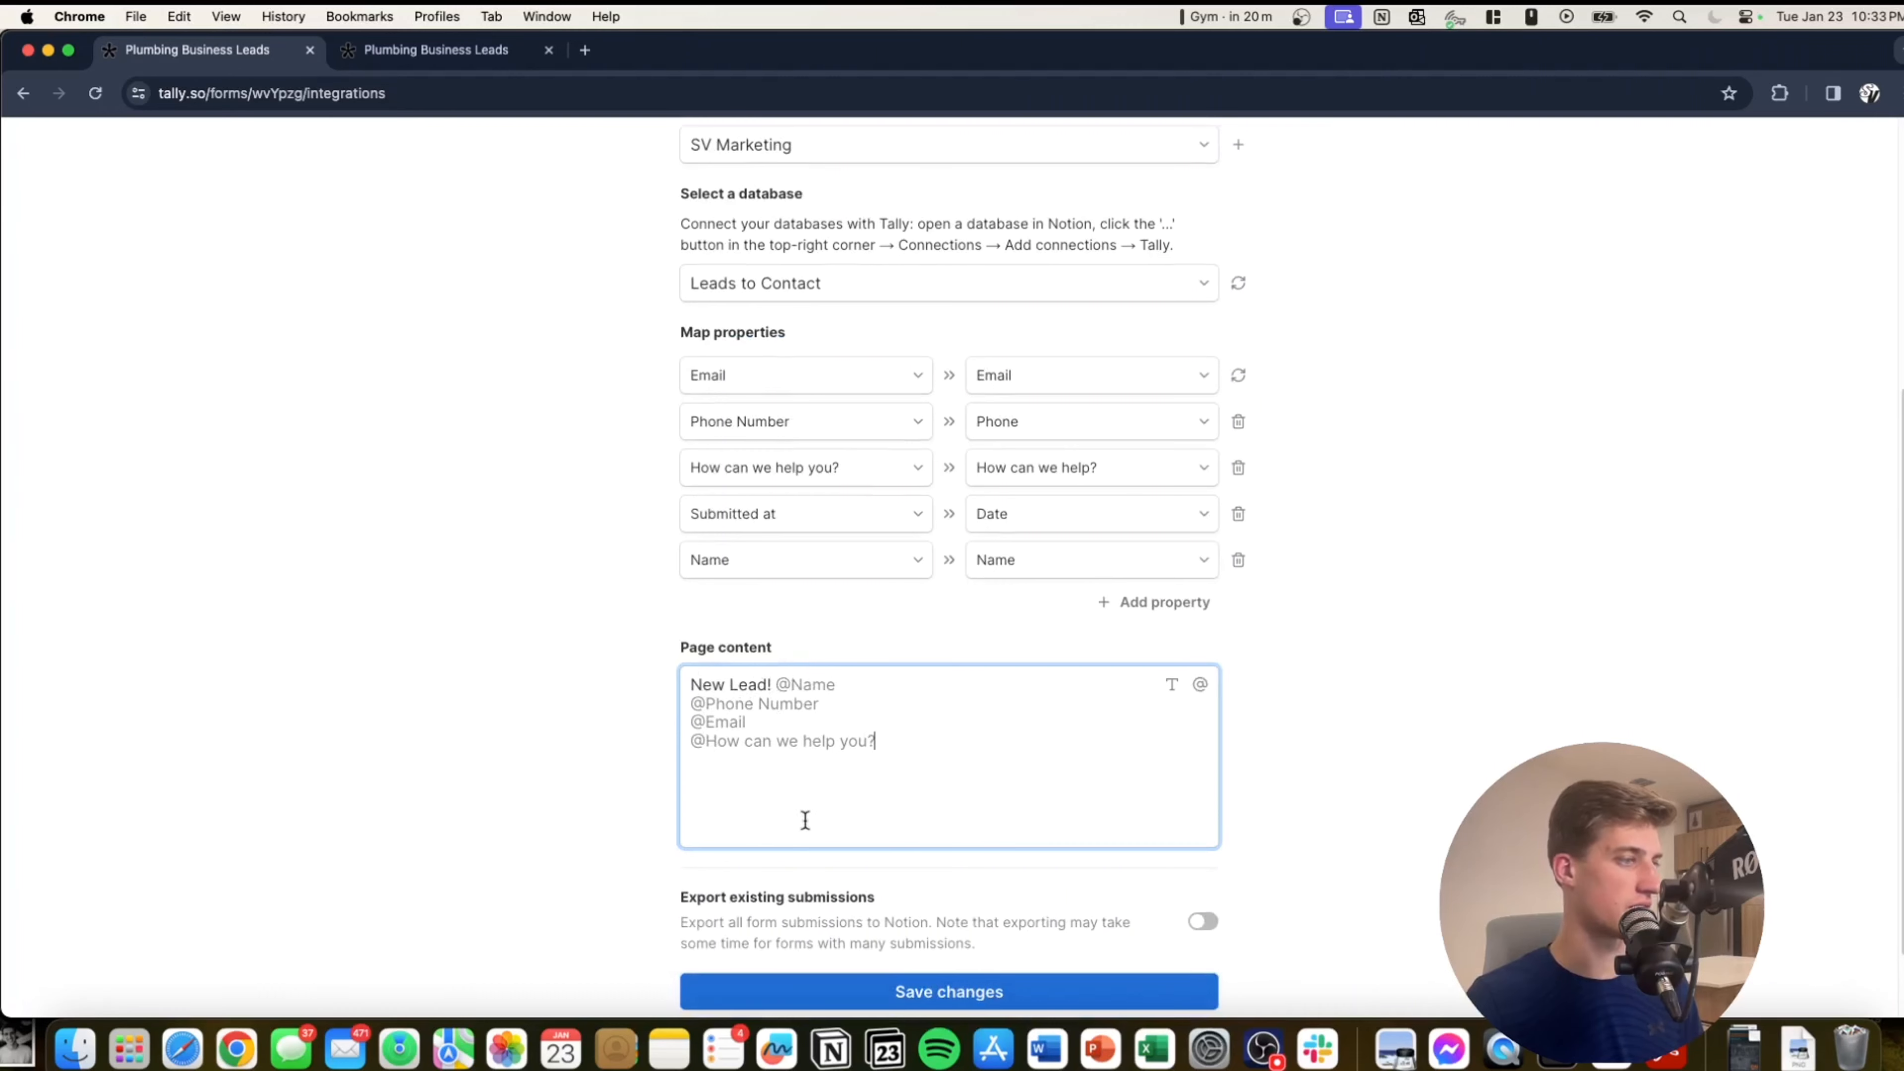
pyautogui.scroll(-2, 891, 847)
pyautogui.click(1003, 902)
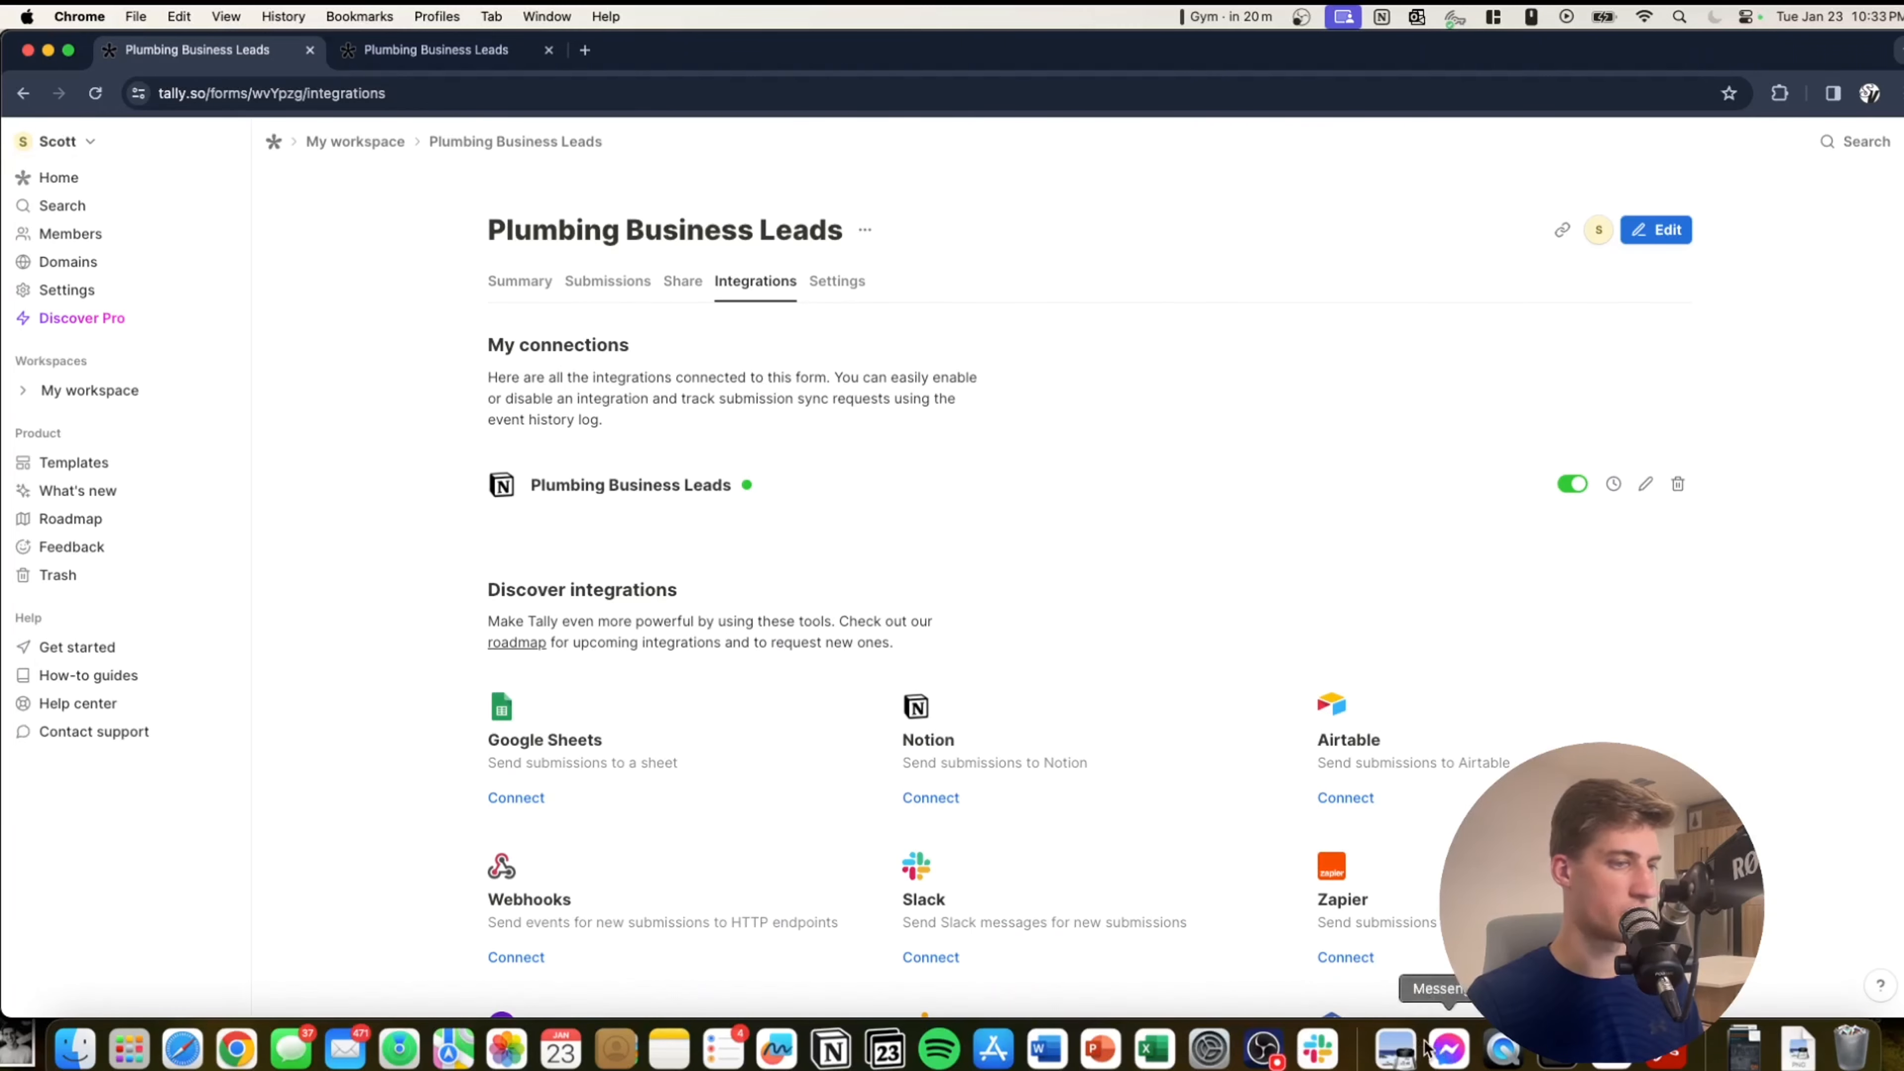
pyautogui.click(832, 1048)
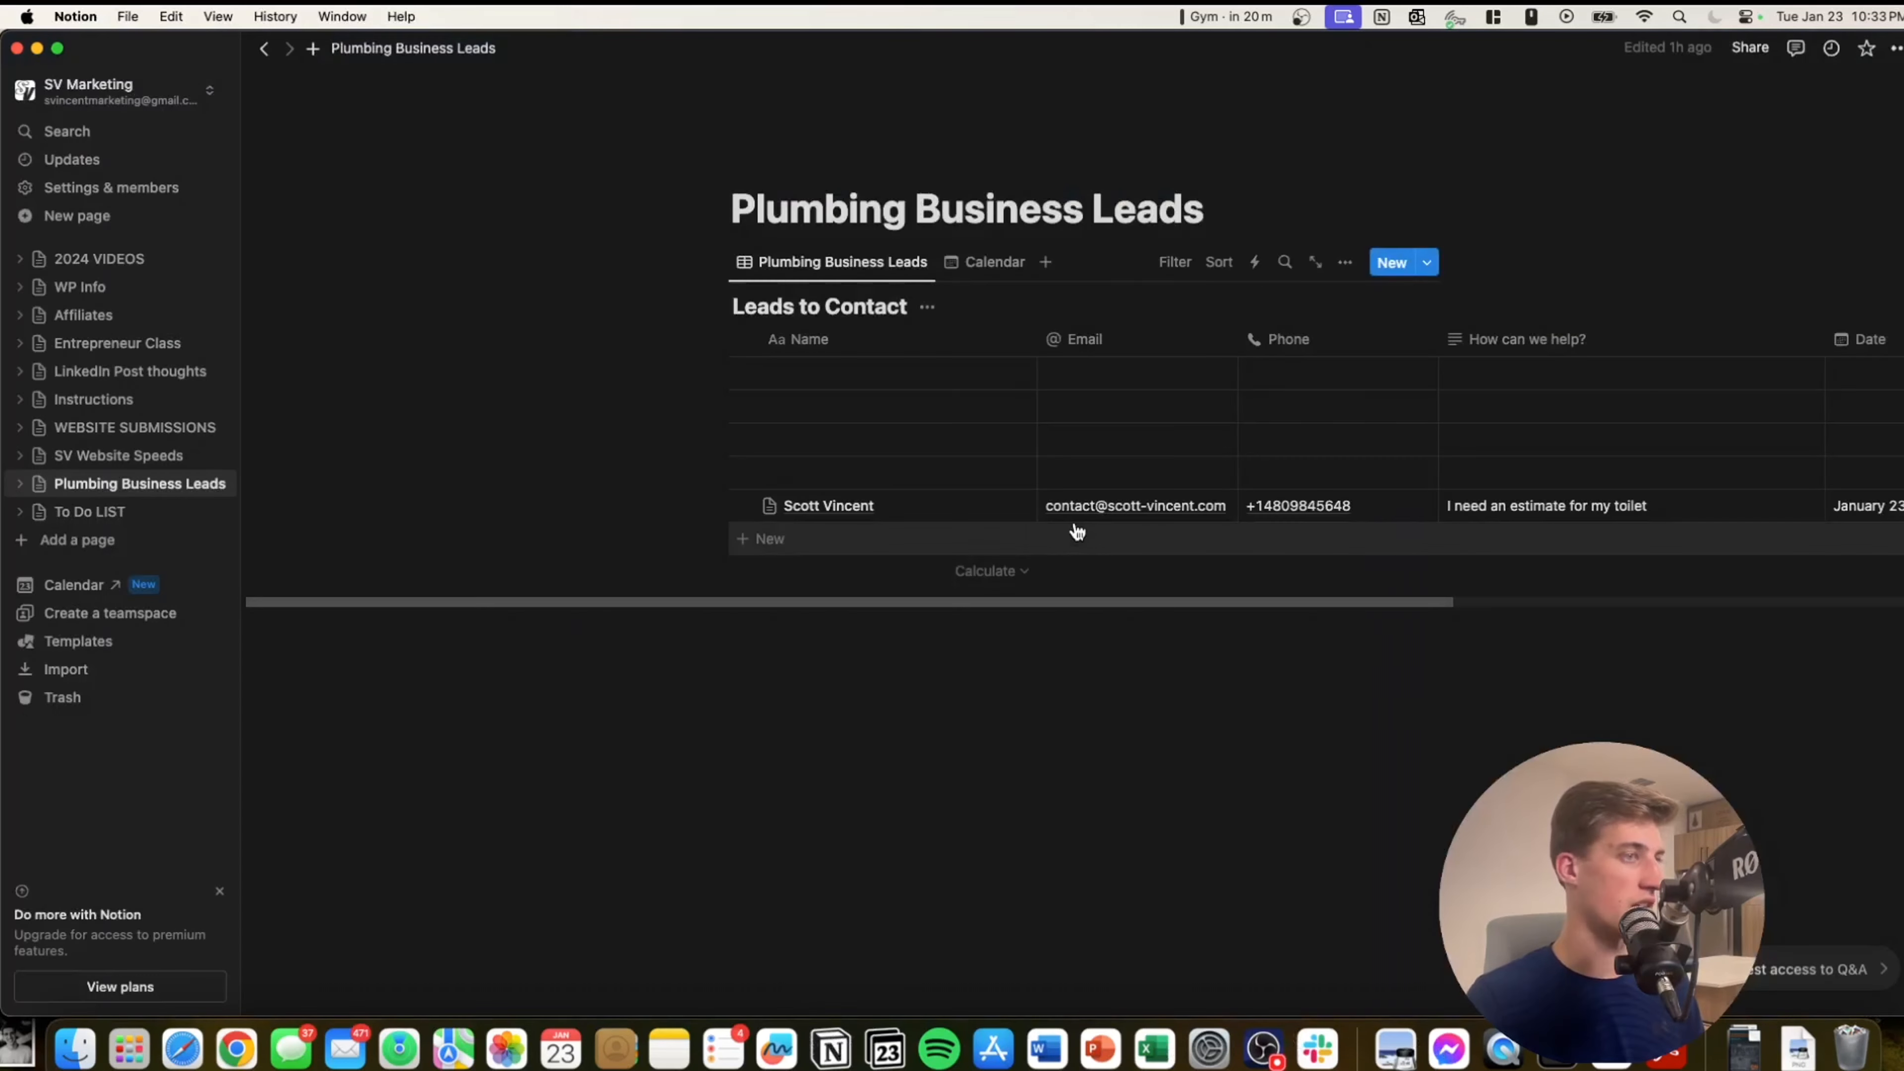
pyautogui.hscroll(5, 1121, 534)
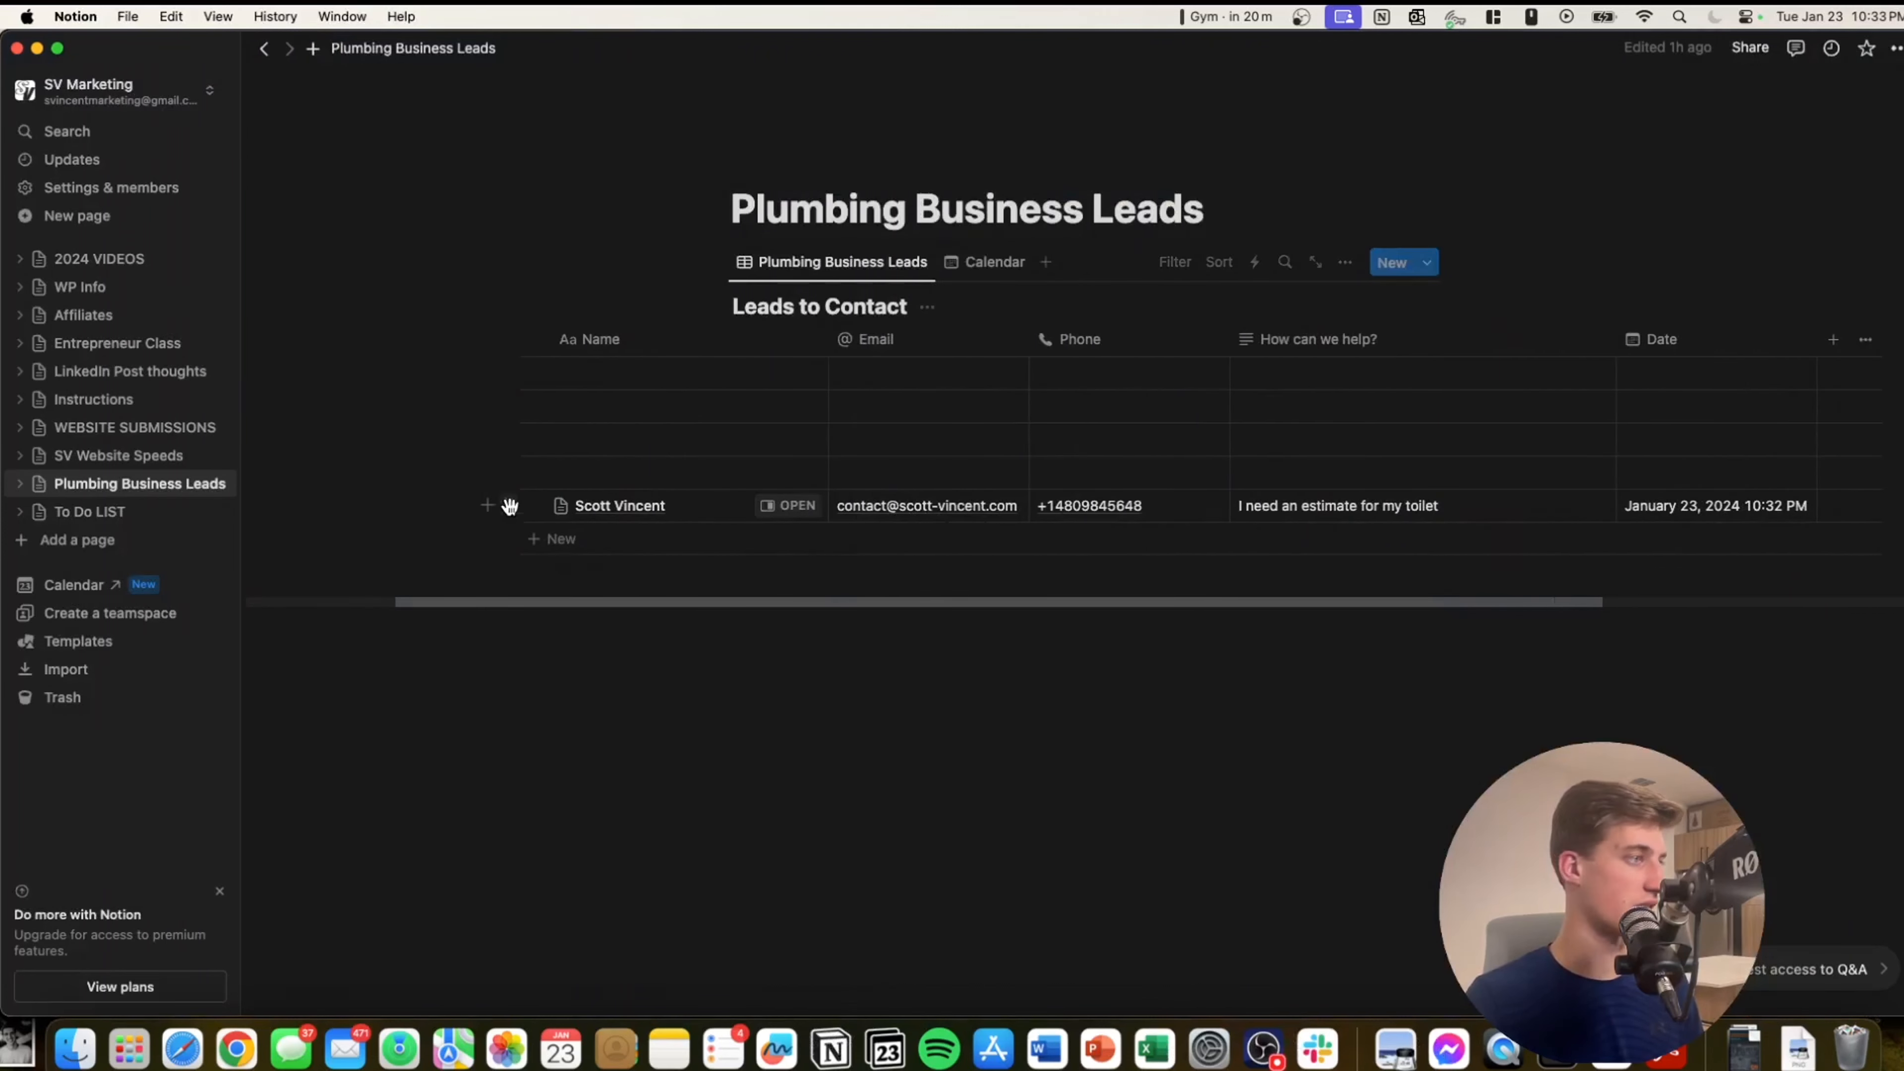
pyautogui.hscroll(10, 850, 516)
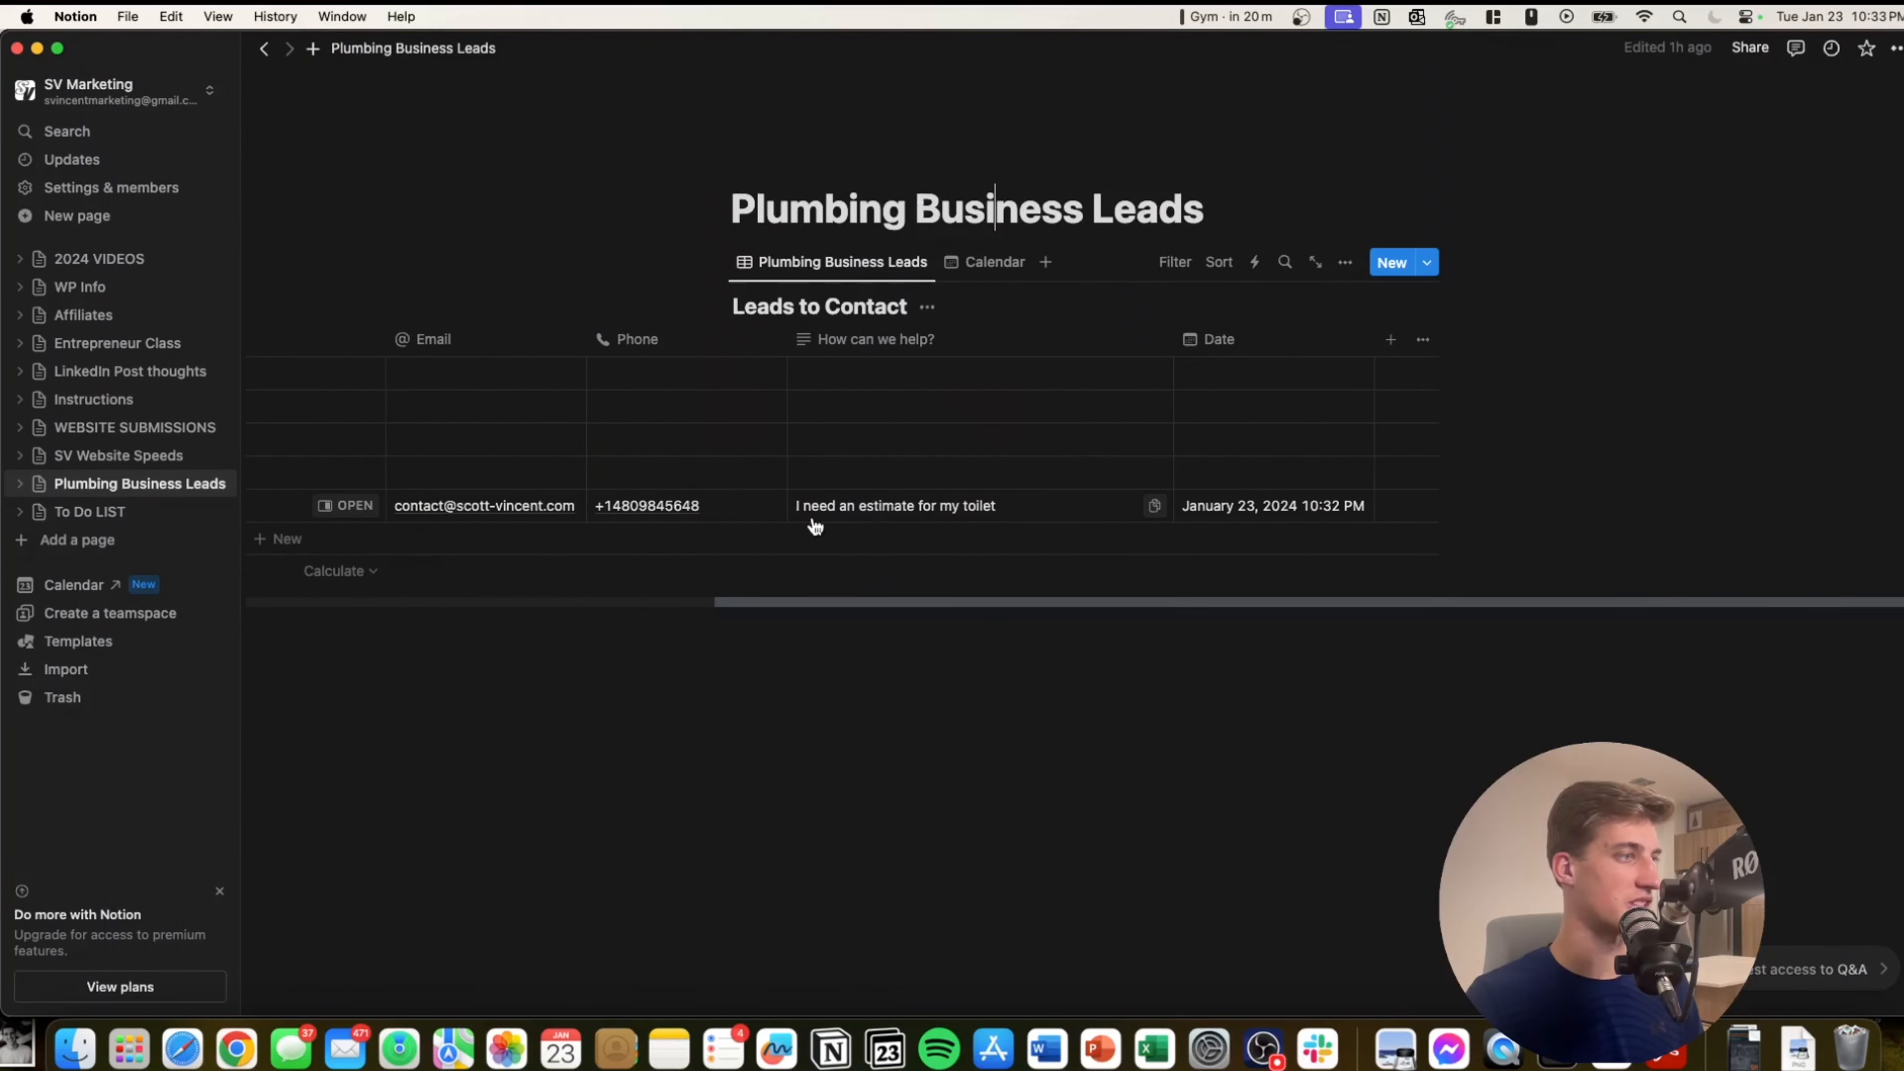
pyautogui.hscroll(-15, 931, 520)
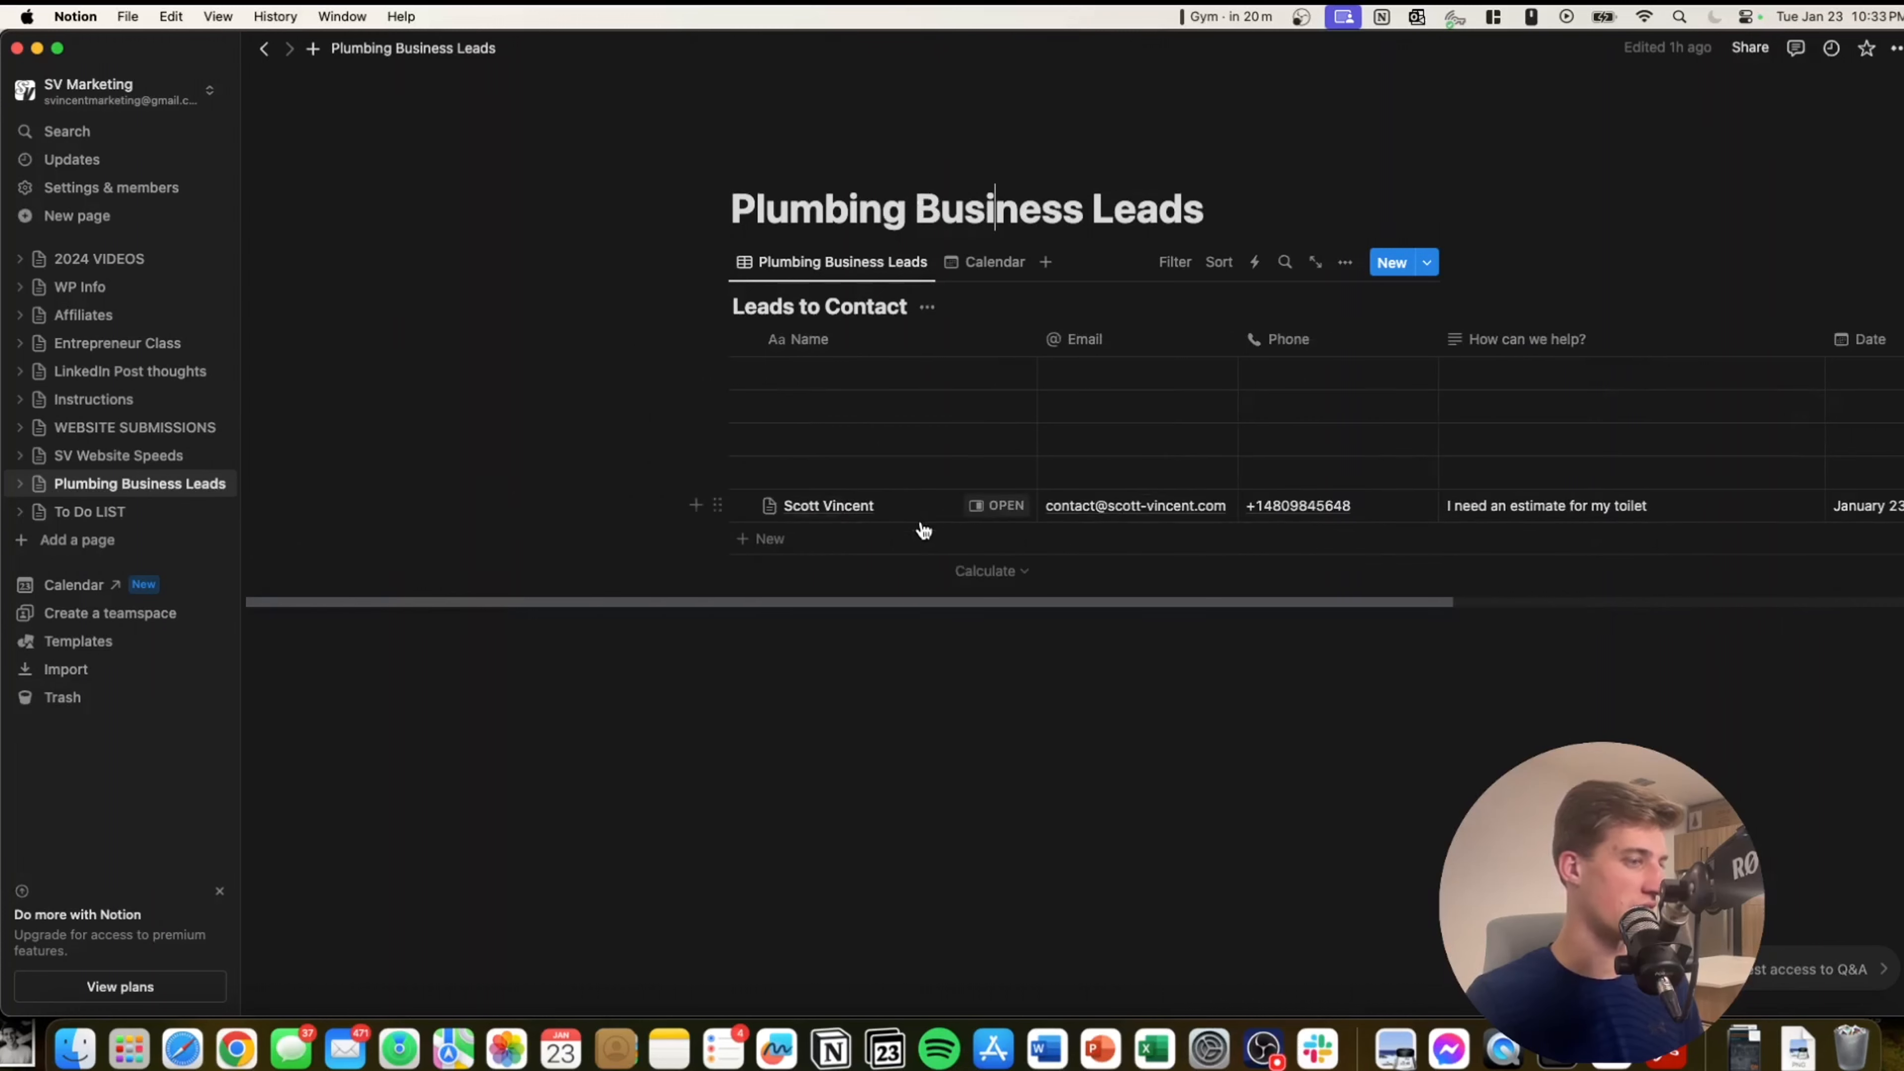
# Inspect the lead's January 23, 10:30–10:32 PM event and the Leads to Contact calendar options.
pyautogui.click(900, 1061)
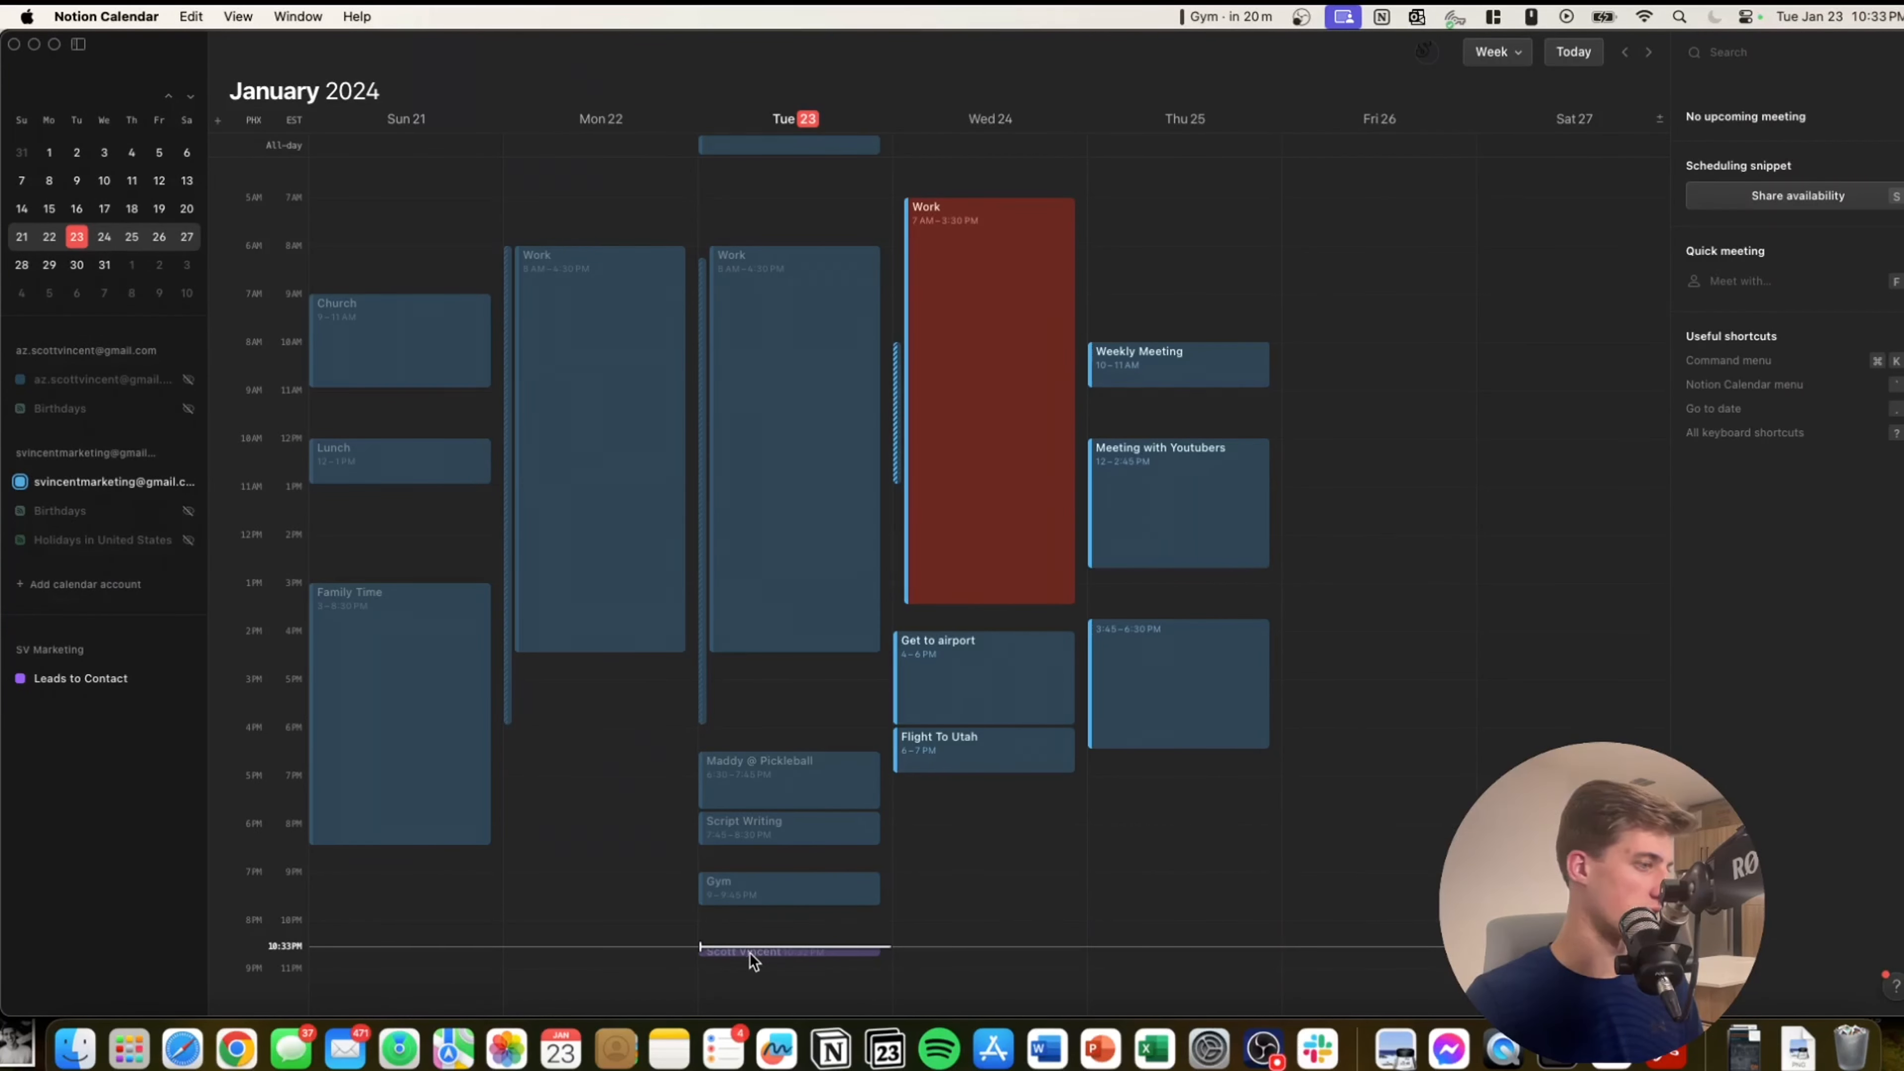
pyautogui.click(752, 954)
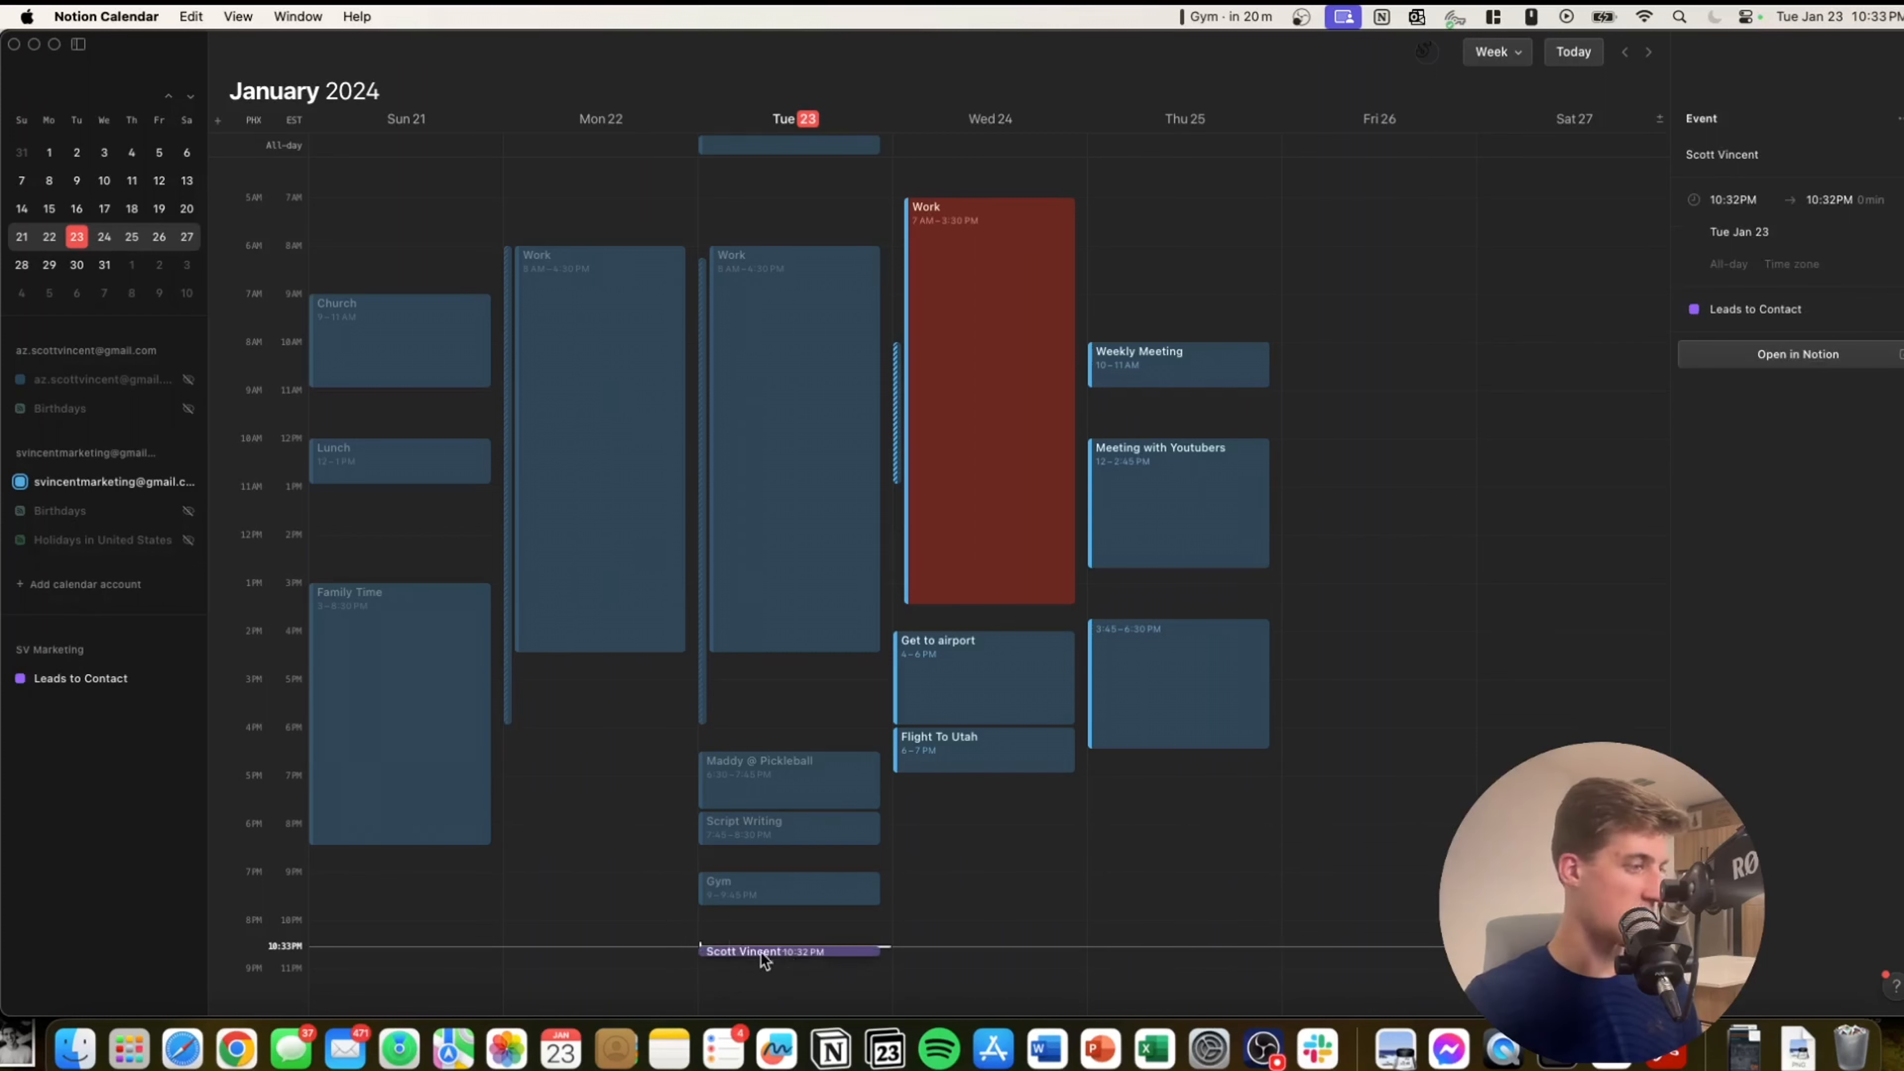
pyautogui.click(119, 679)
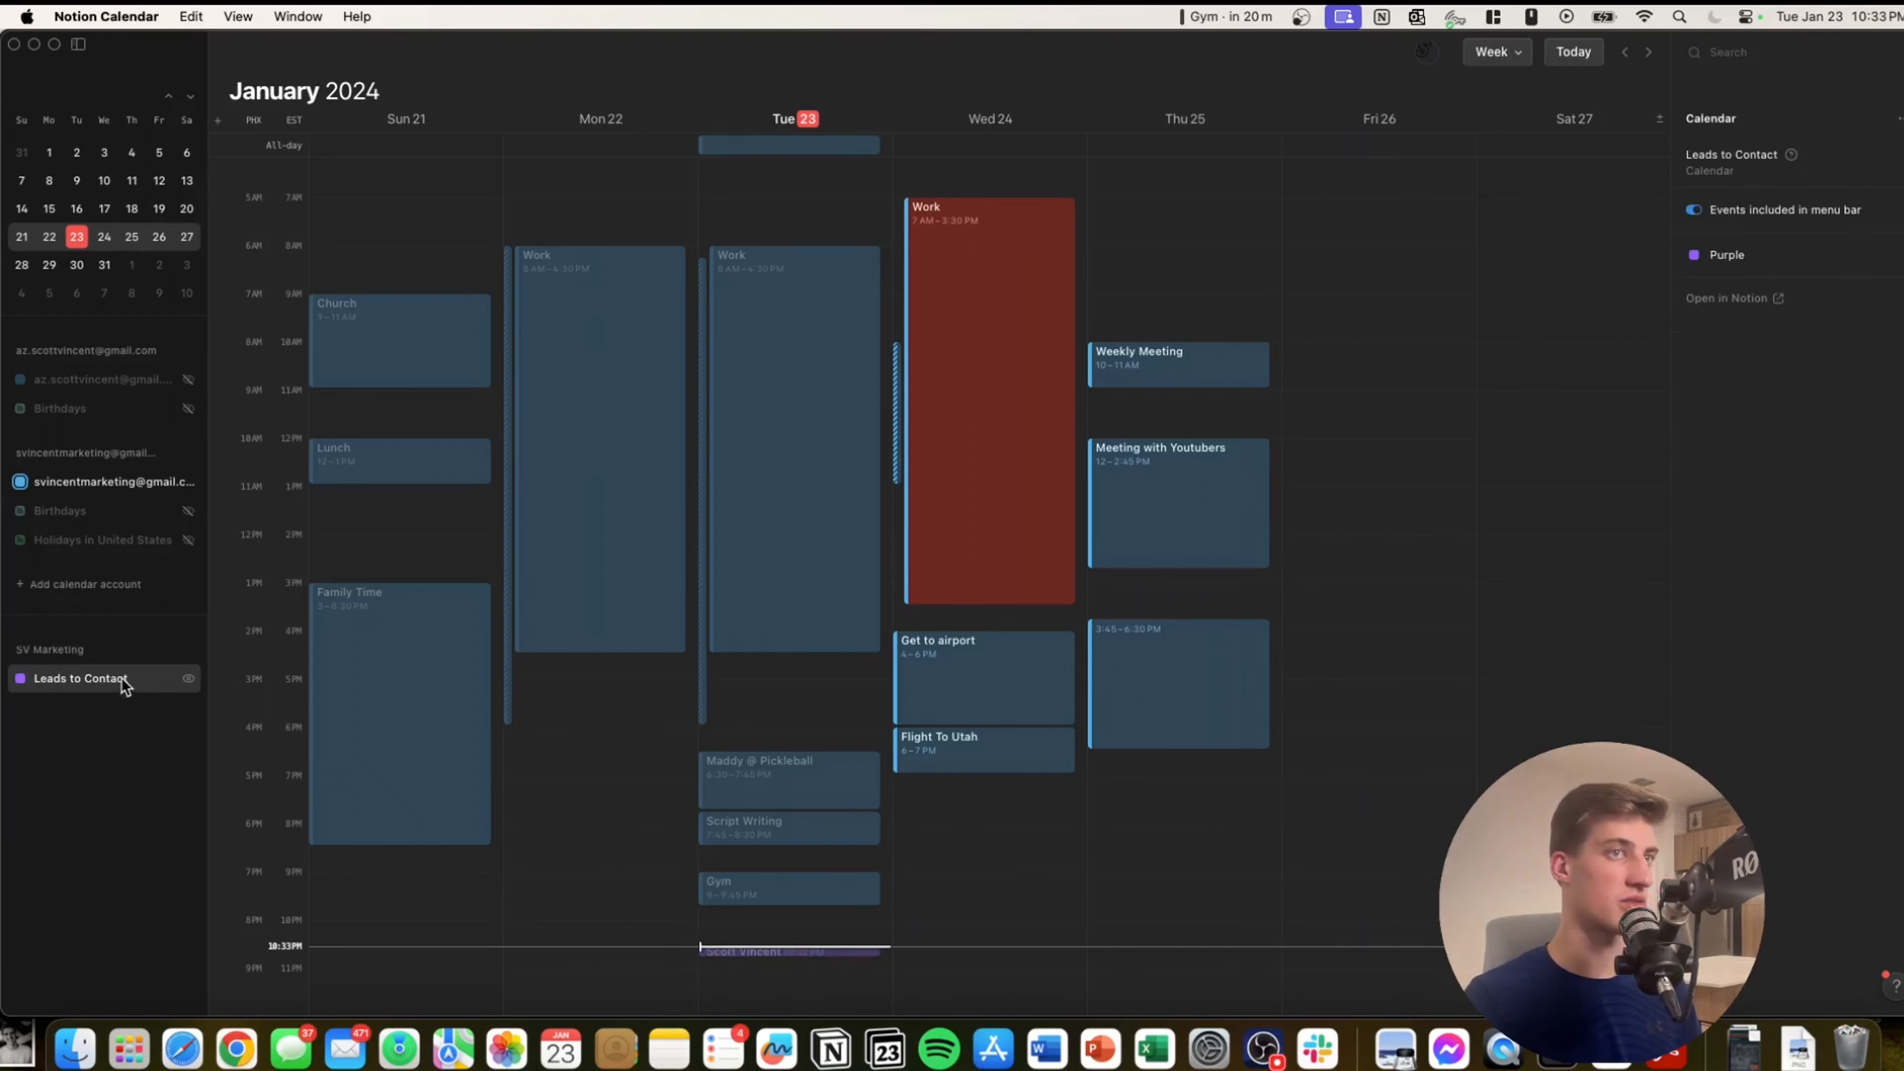
pyautogui.rightClick(122, 677)
pyautogui.click(64, 746)
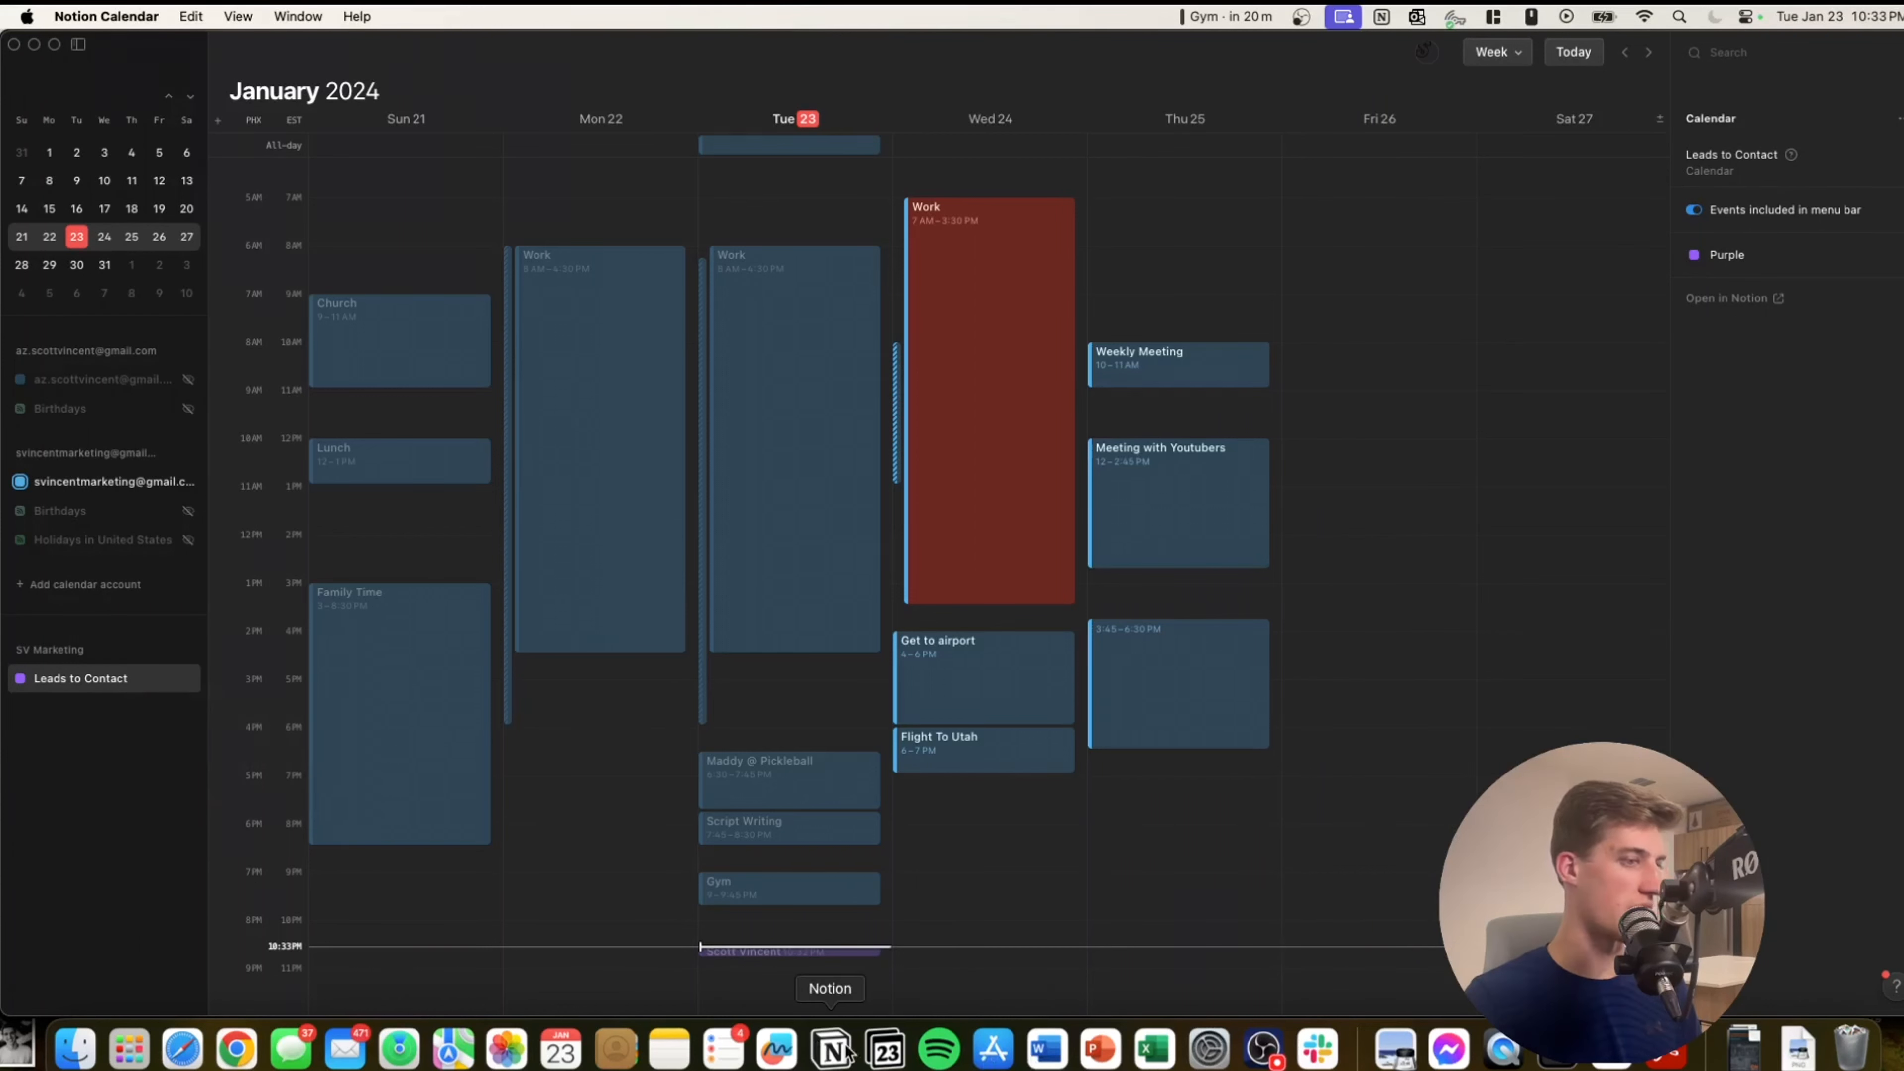
pyautogui.click(798, 949)
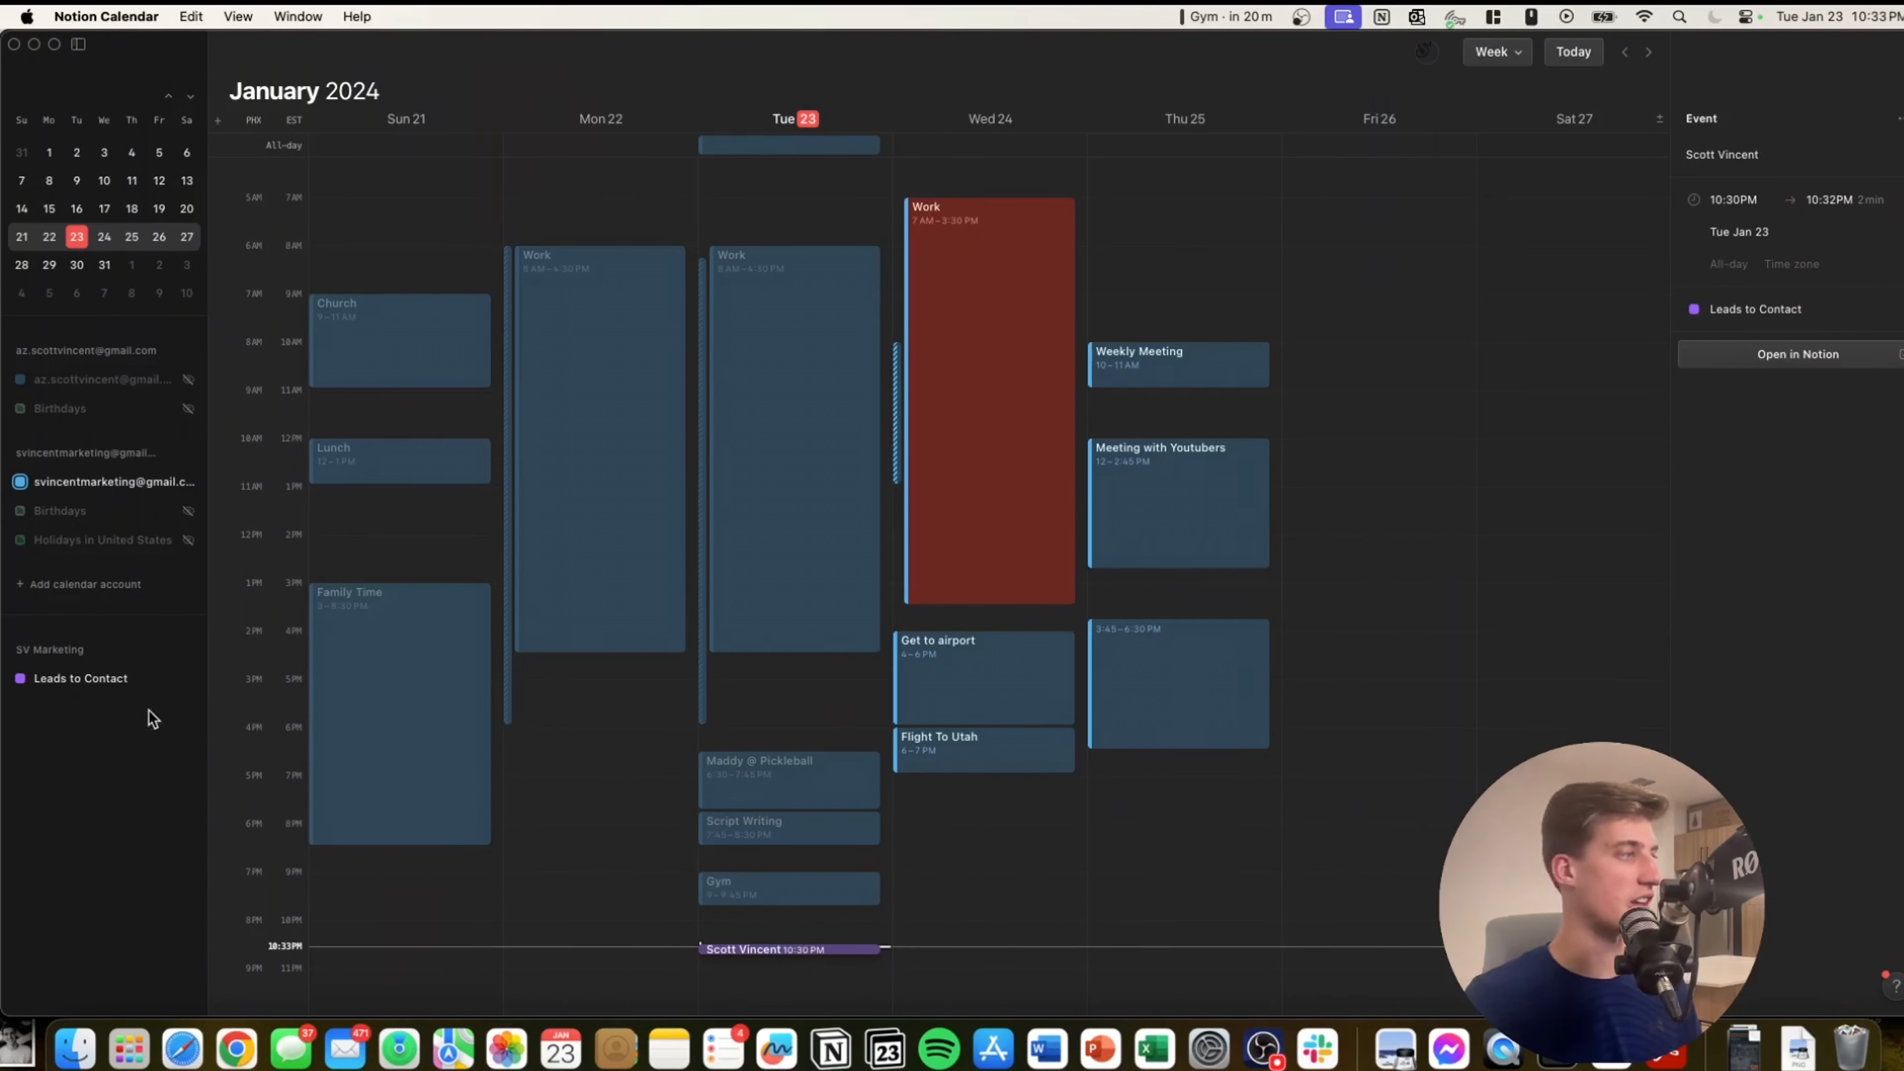
# Toggle the Leads to Contact calendar's visibility off and back on, then switch to Notion.
pyautogui.click(189, 679)
pyautogui.click(189, 678)
pyautogui.click(189, 679)
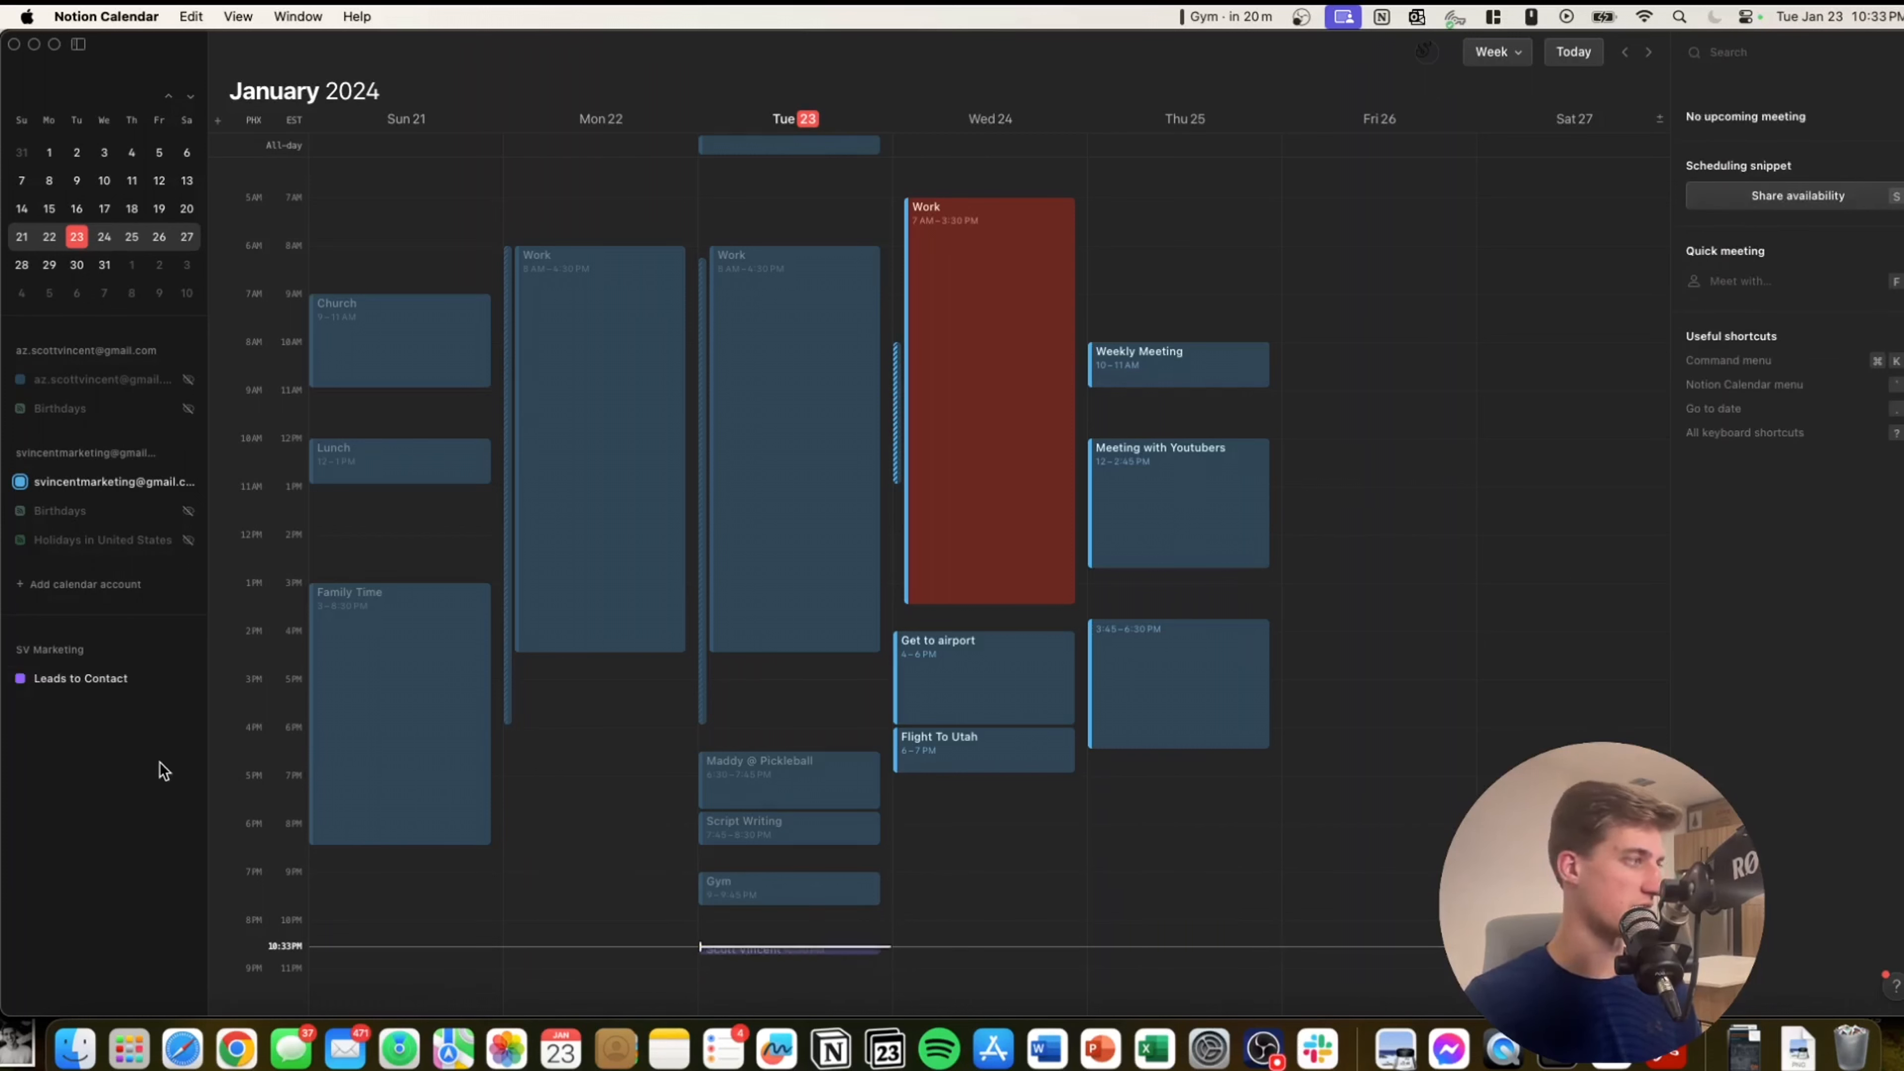
pyautogui.moveTo(191, 684)
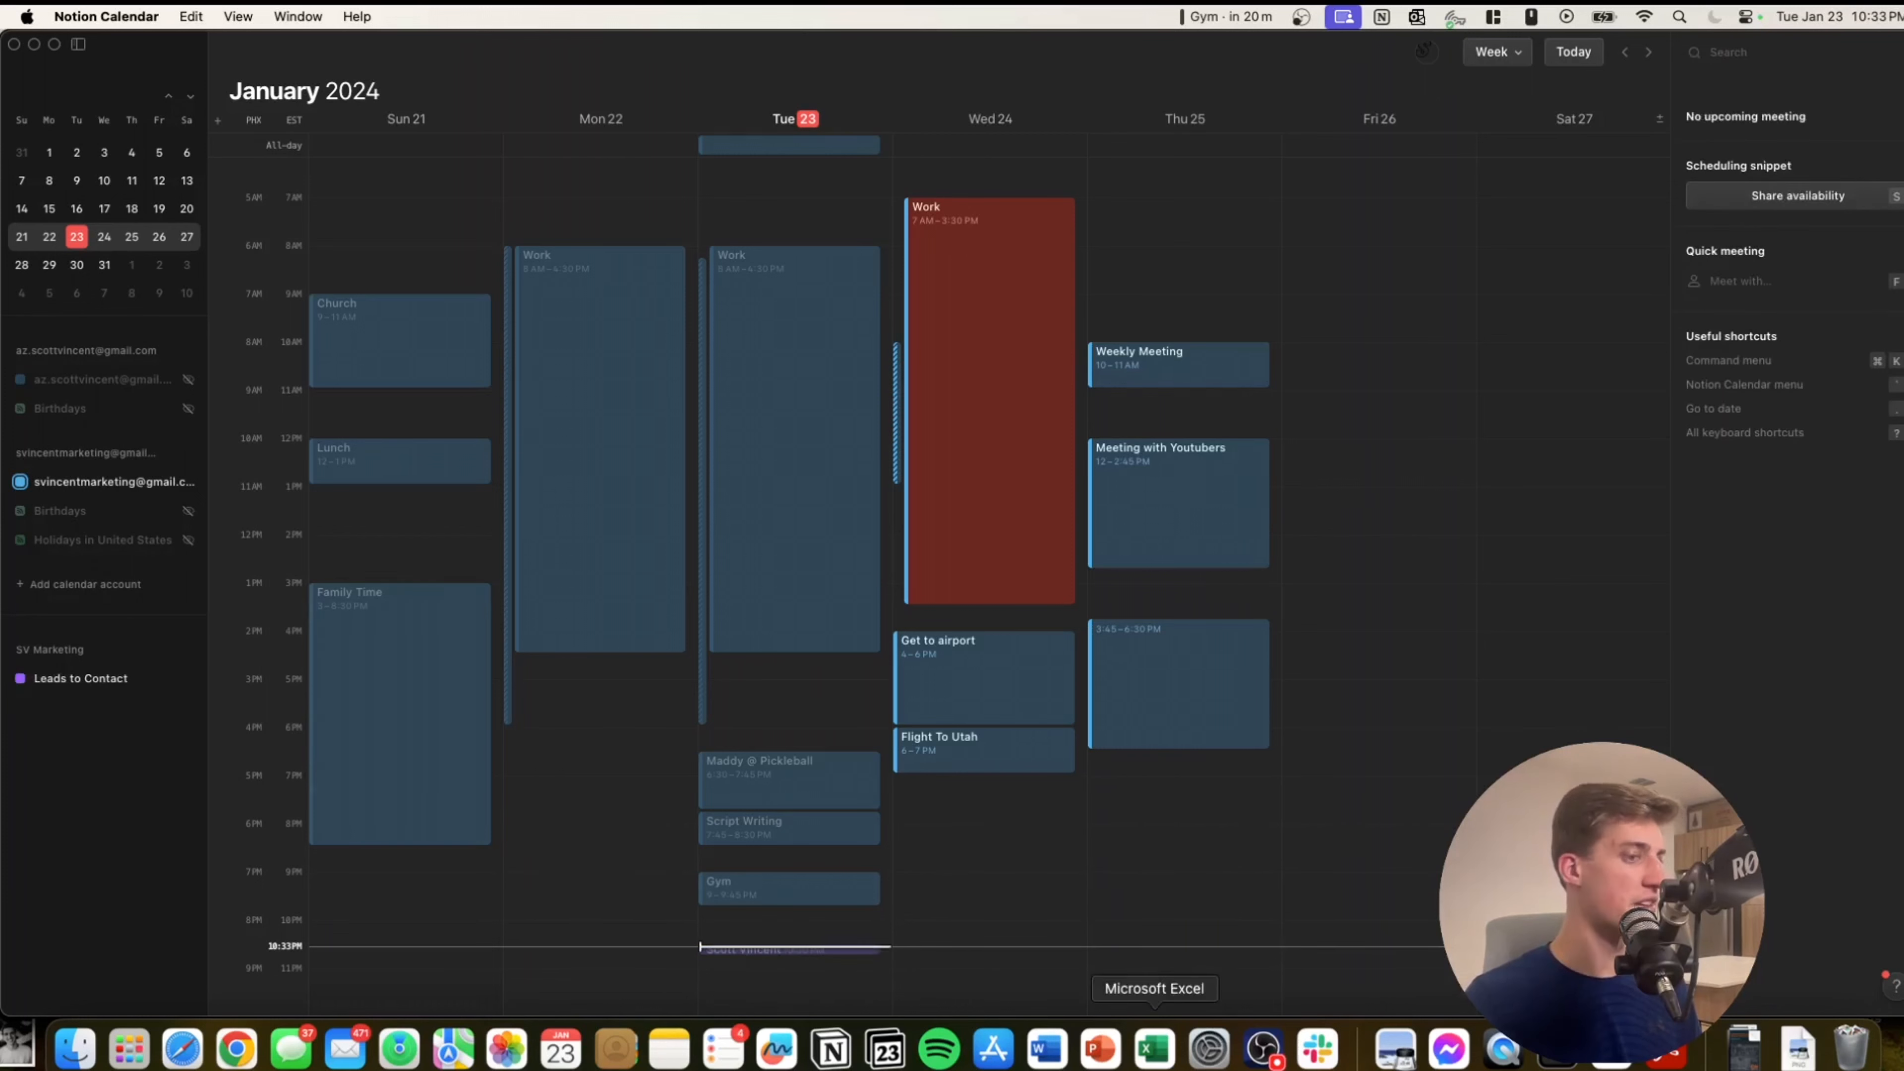
pyautogui.click(855, 1048)
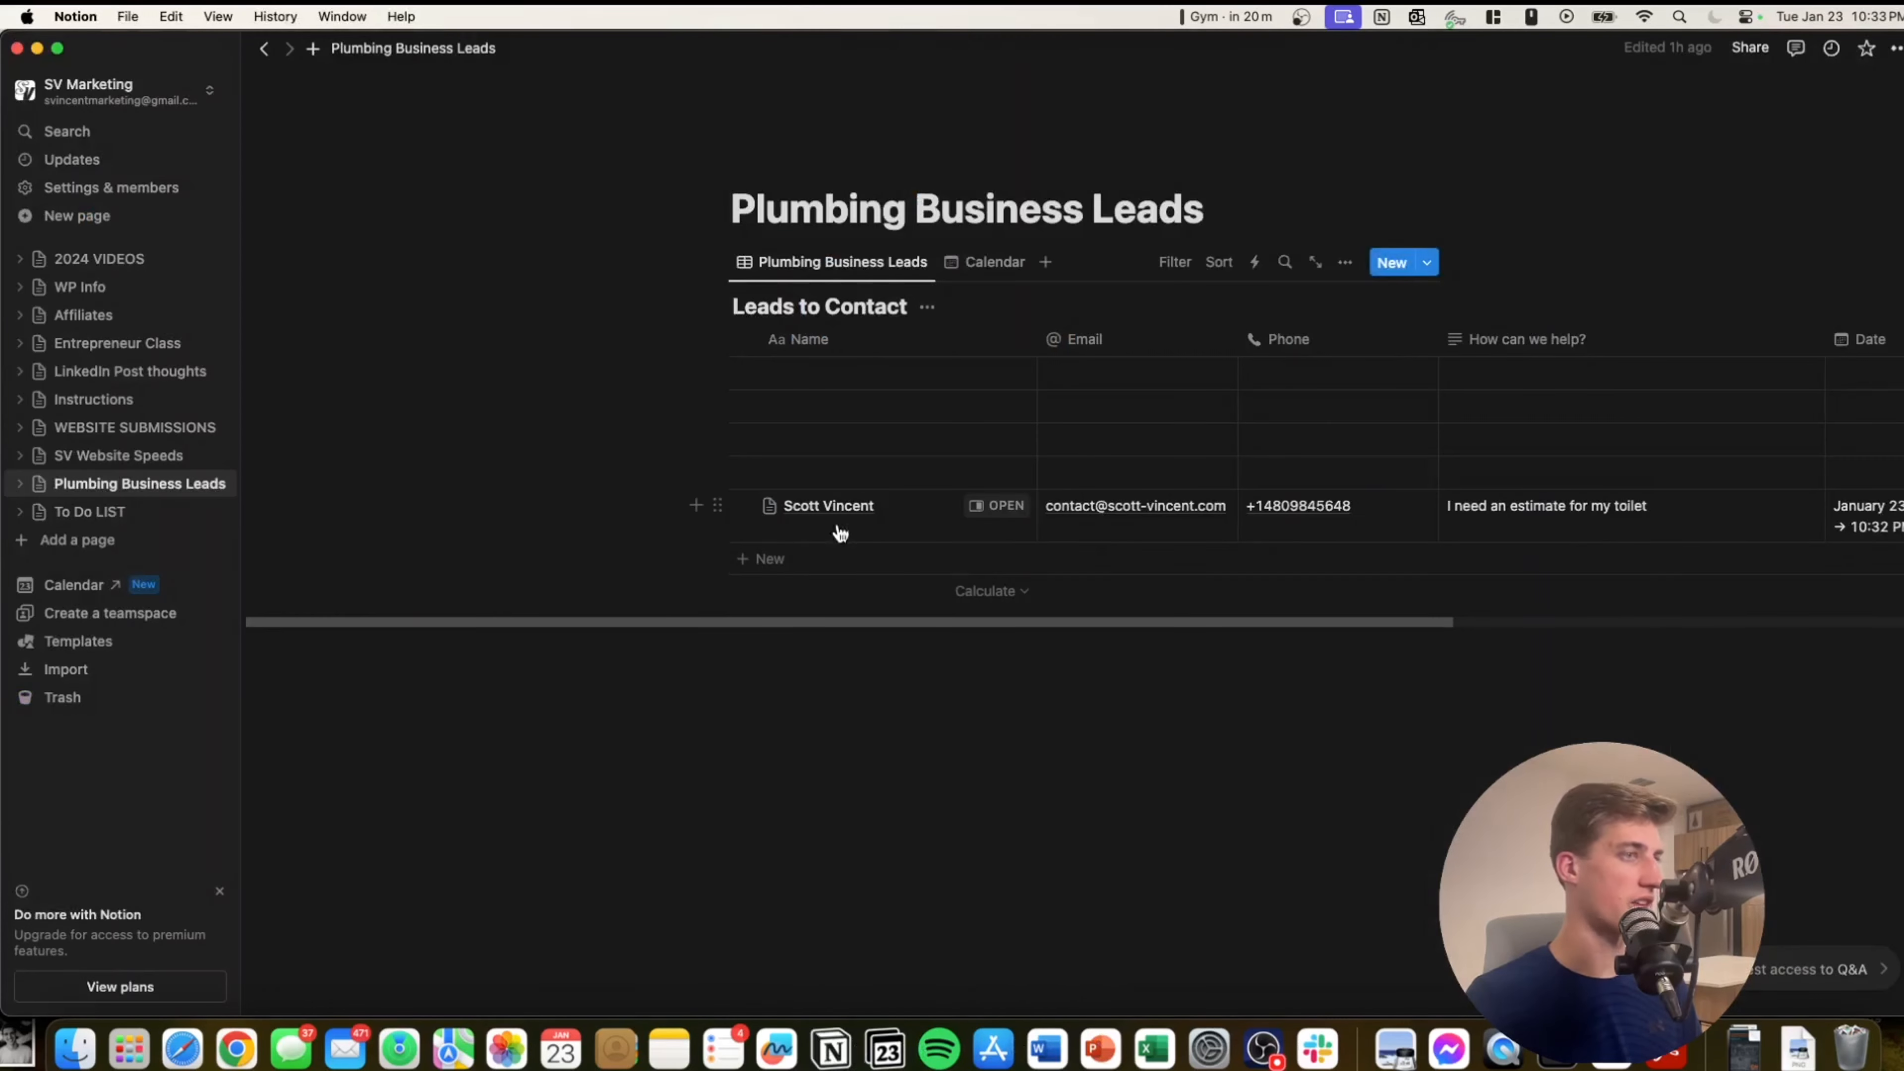
# Open To Do LIST, confirming Notion Calendar's Add Notion database list offers only Leads to Contact.
pyautogui.click(112, 512)
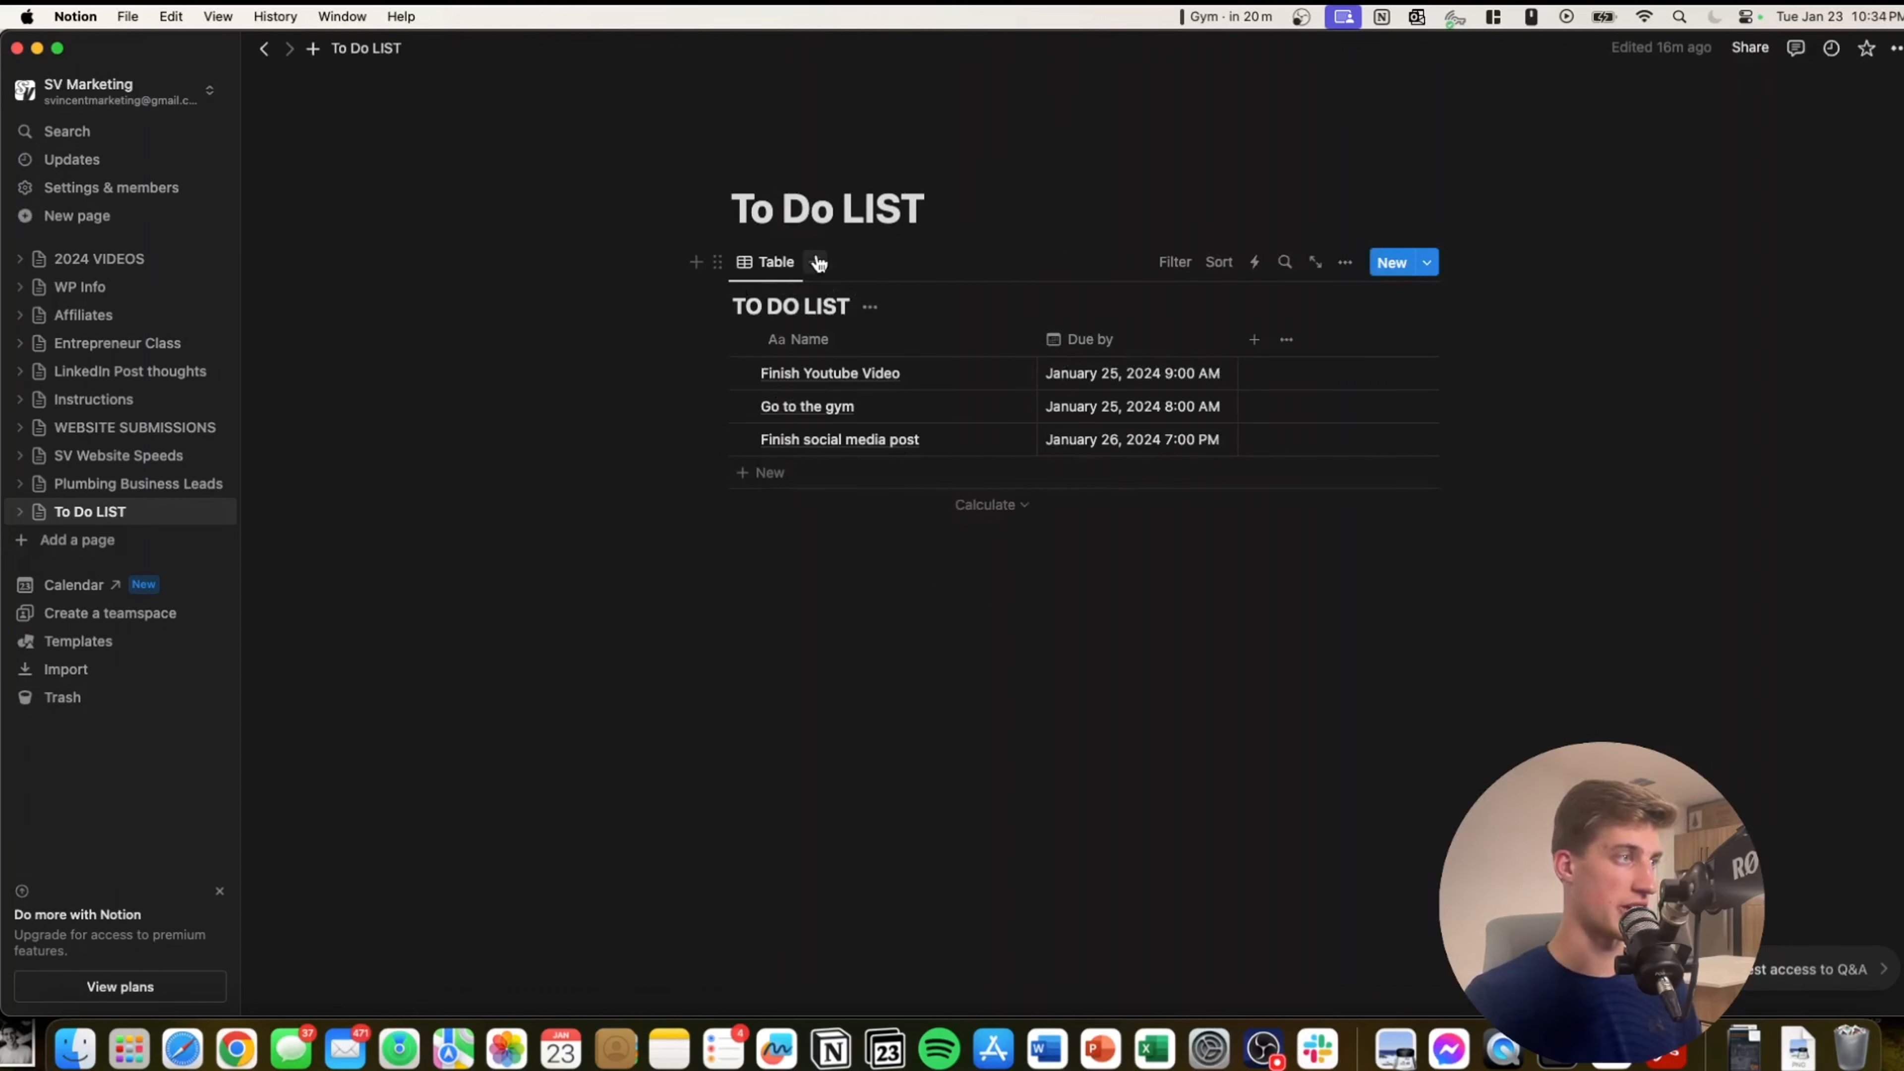
pyautogui.click(886, 1049)
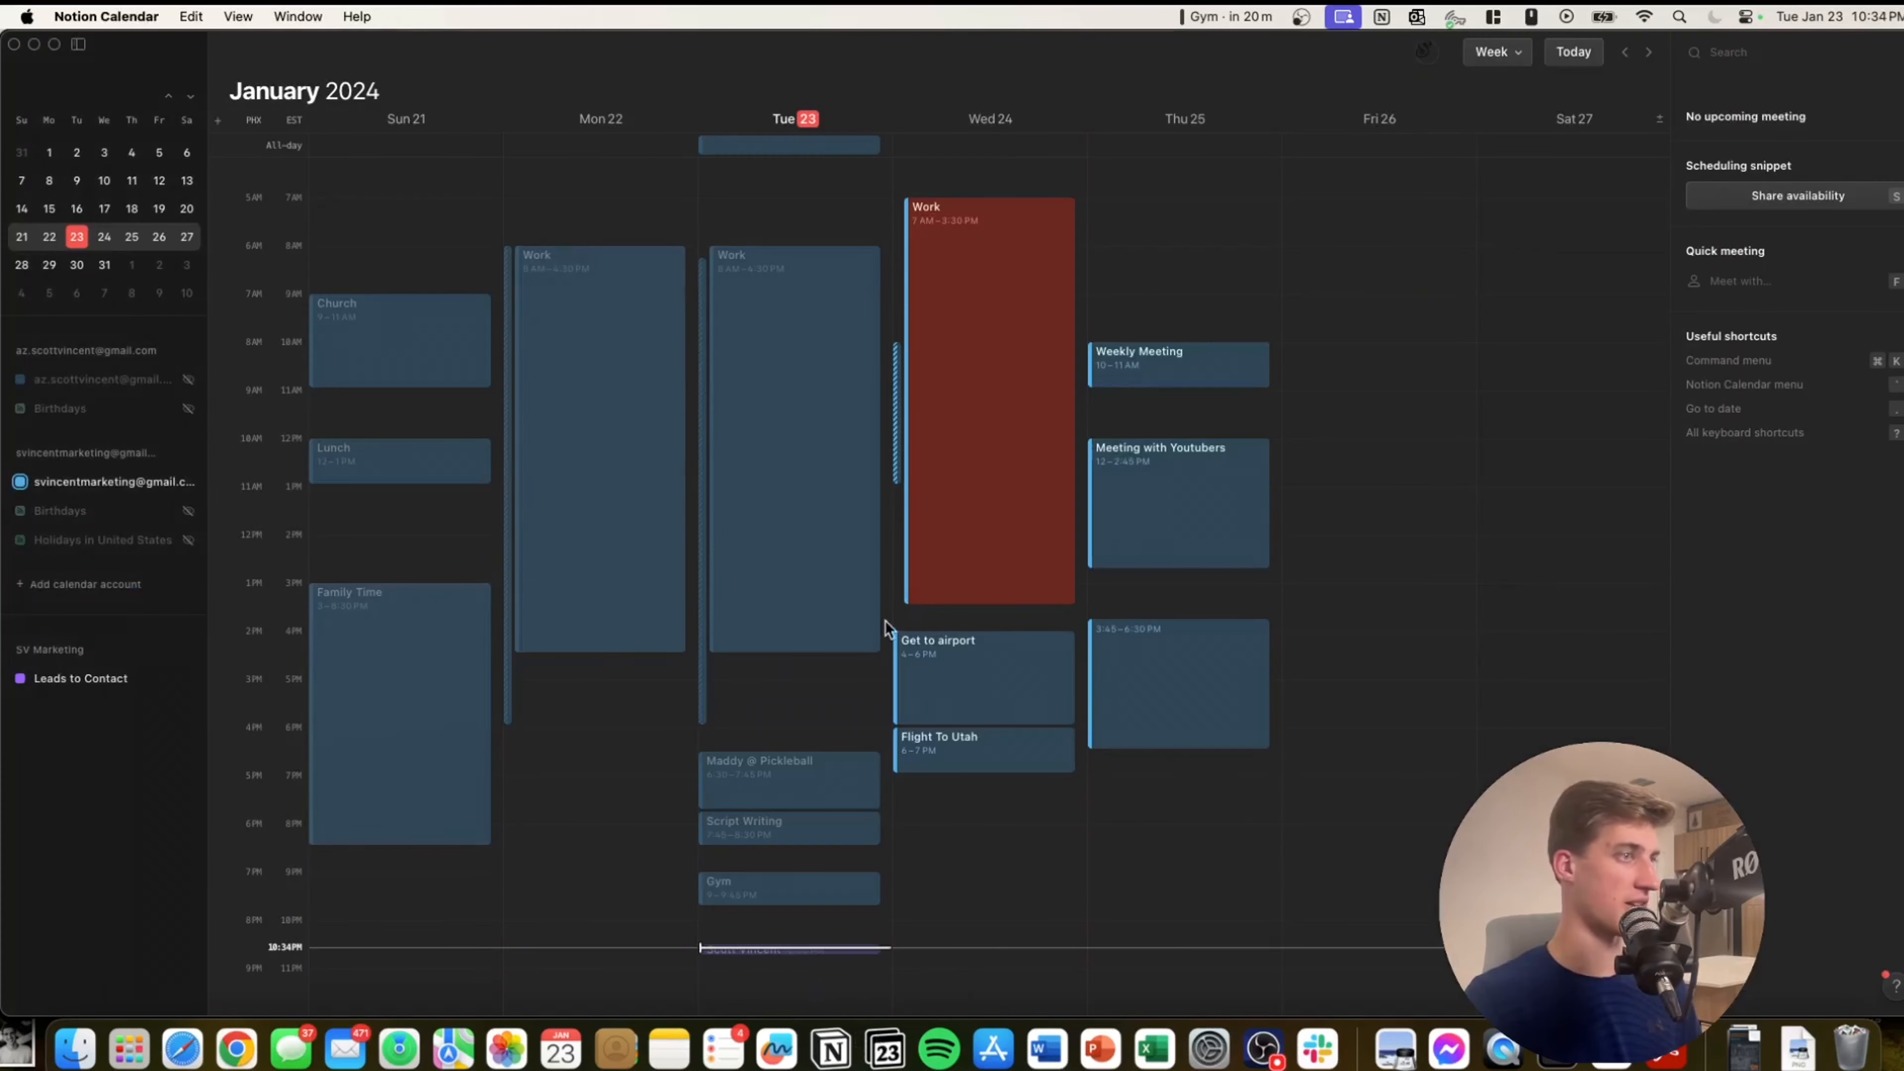
pyautogui.click(187, 649)
pyautogui.click(336, 654)
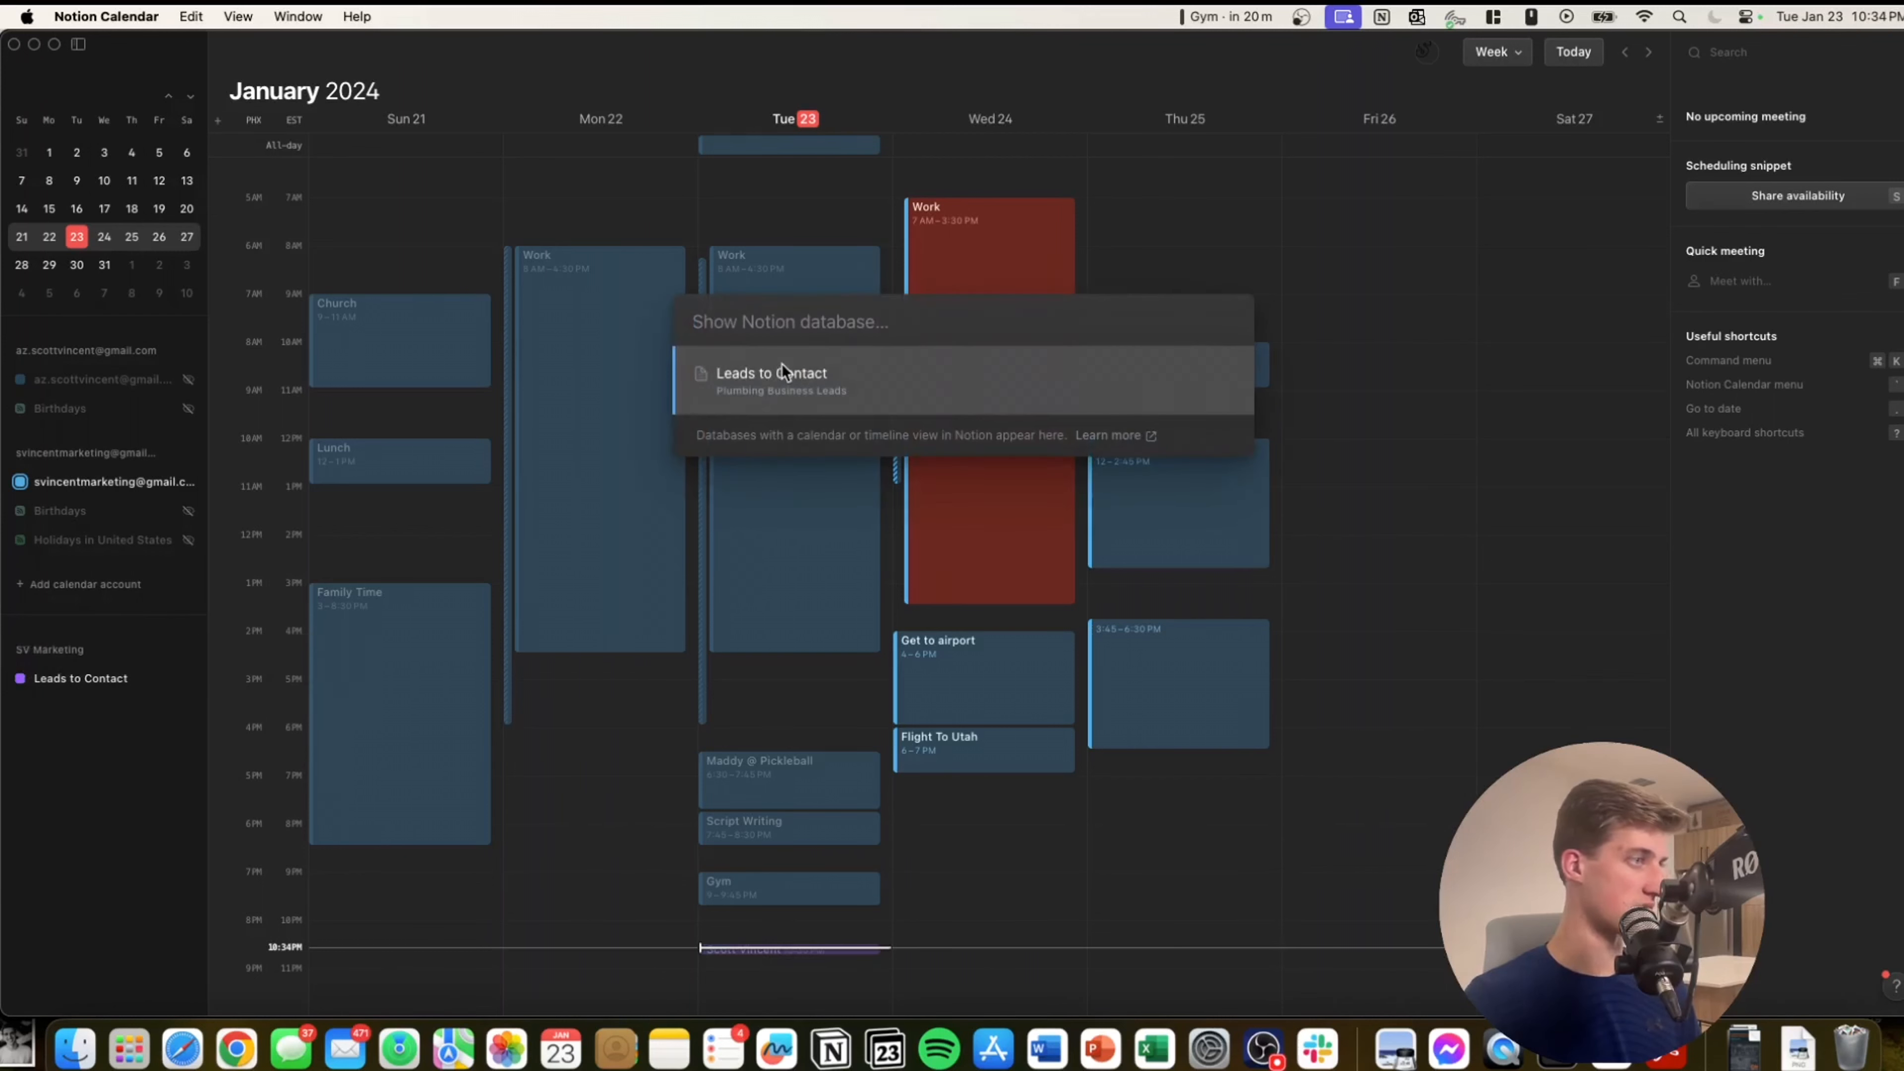
pyautogui.press('Escape')
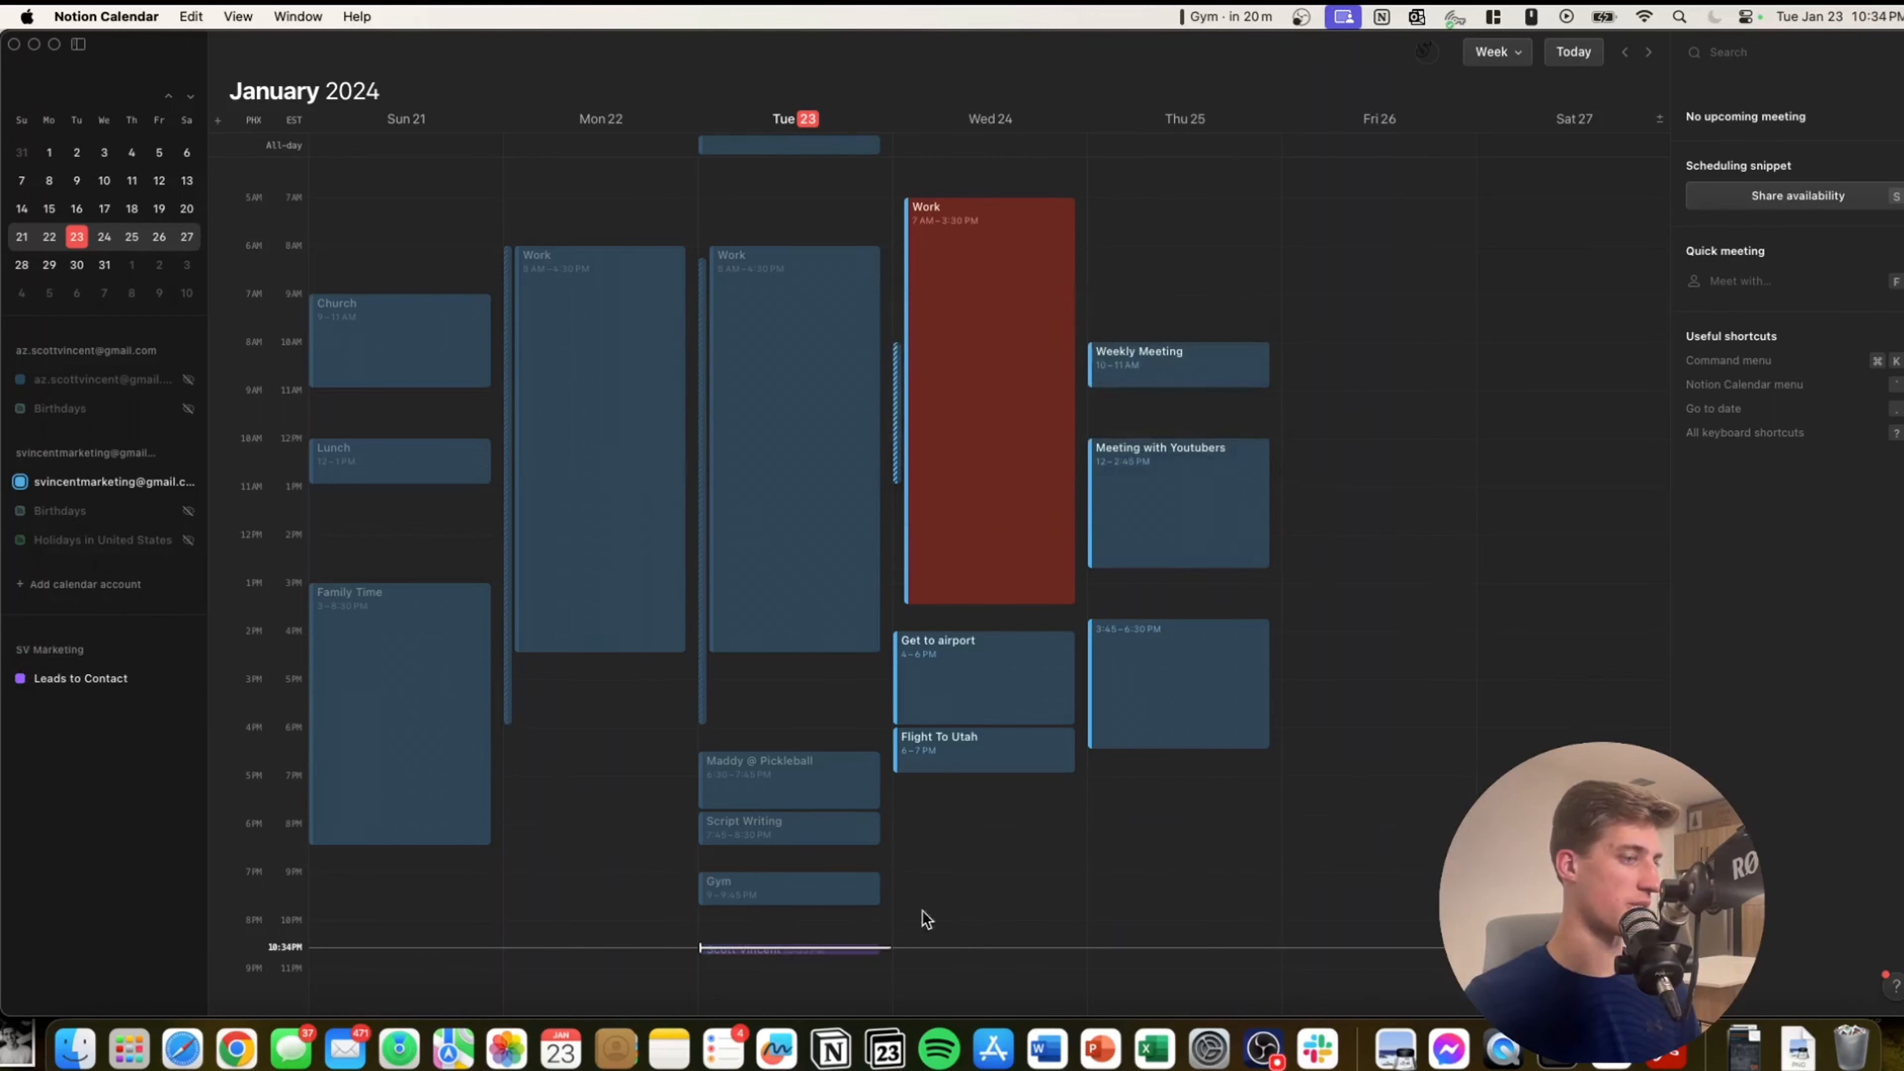
pyautogui.click(832, 1048)
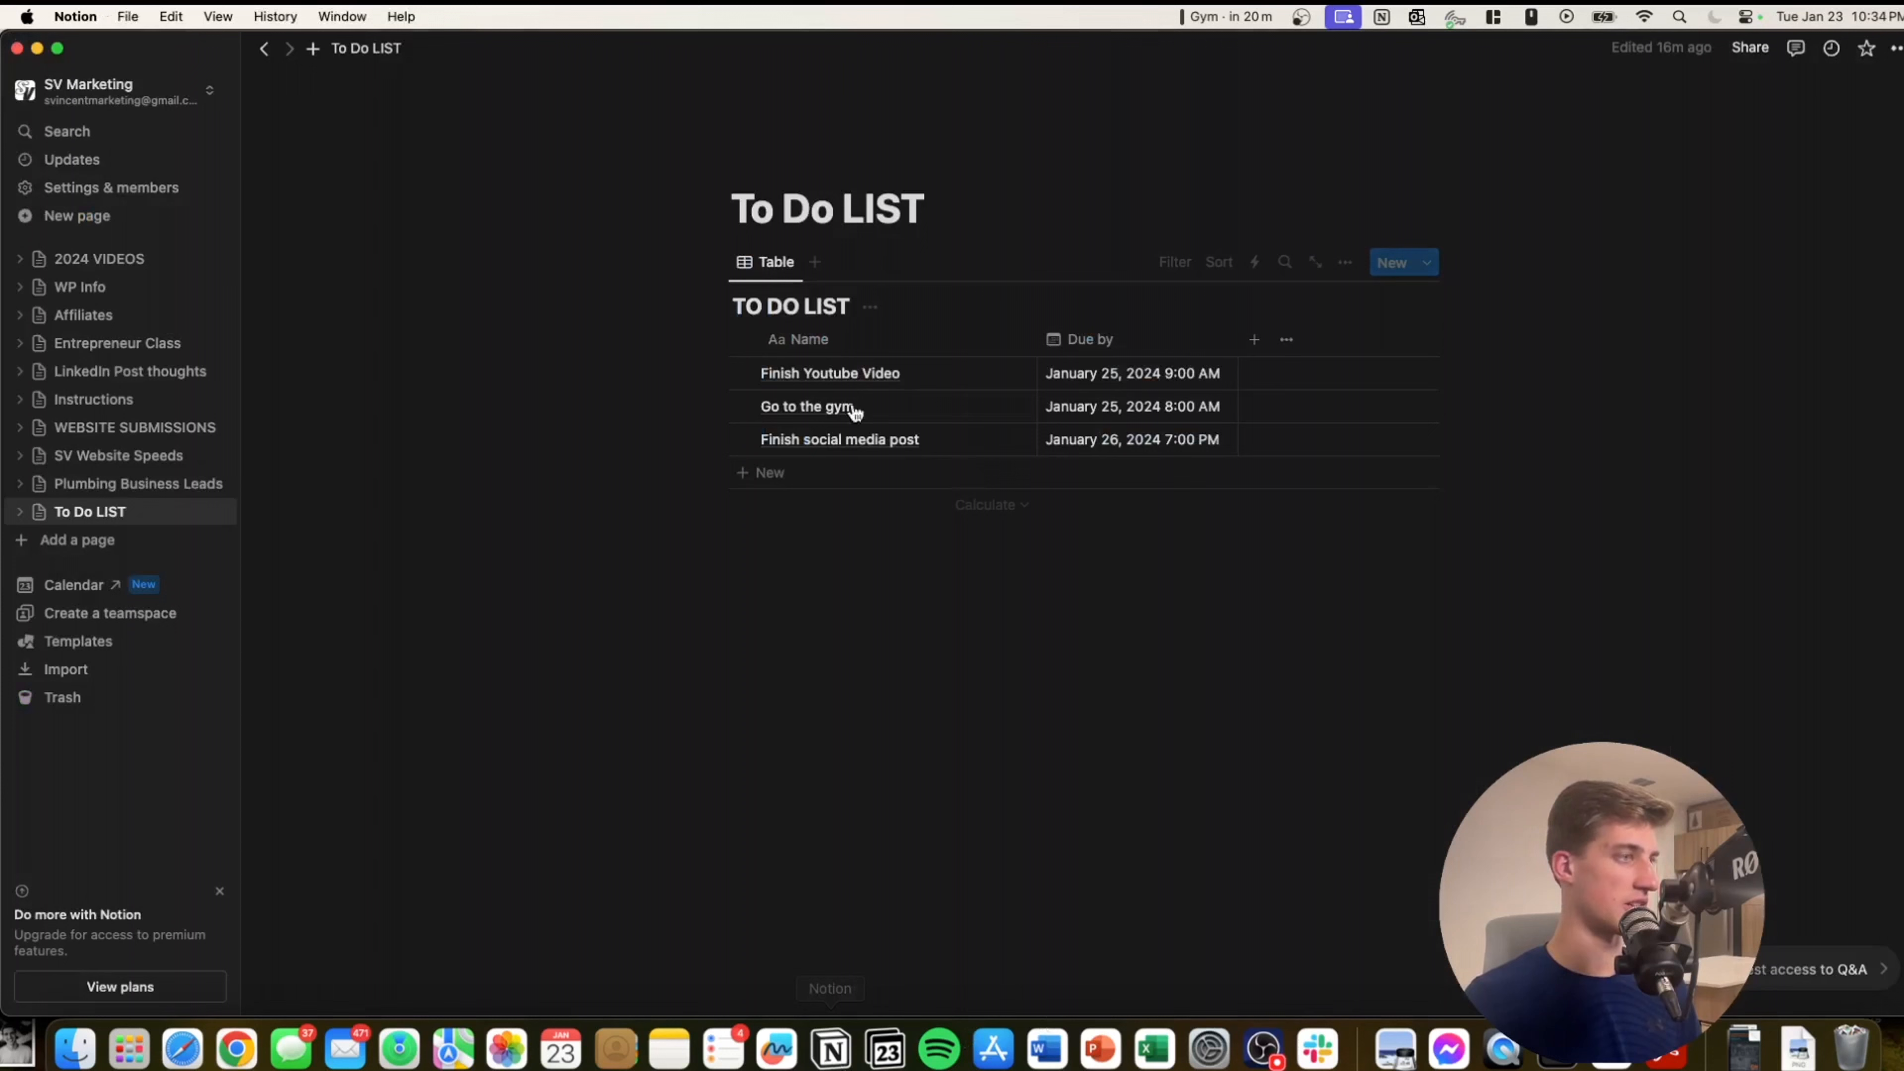
# Add a Calendar view to To Do LIST, preview the Finish Youtube Video task, and return to Table.
pyautogui.click(816, 264)
pyautogui.click(1193, 480)
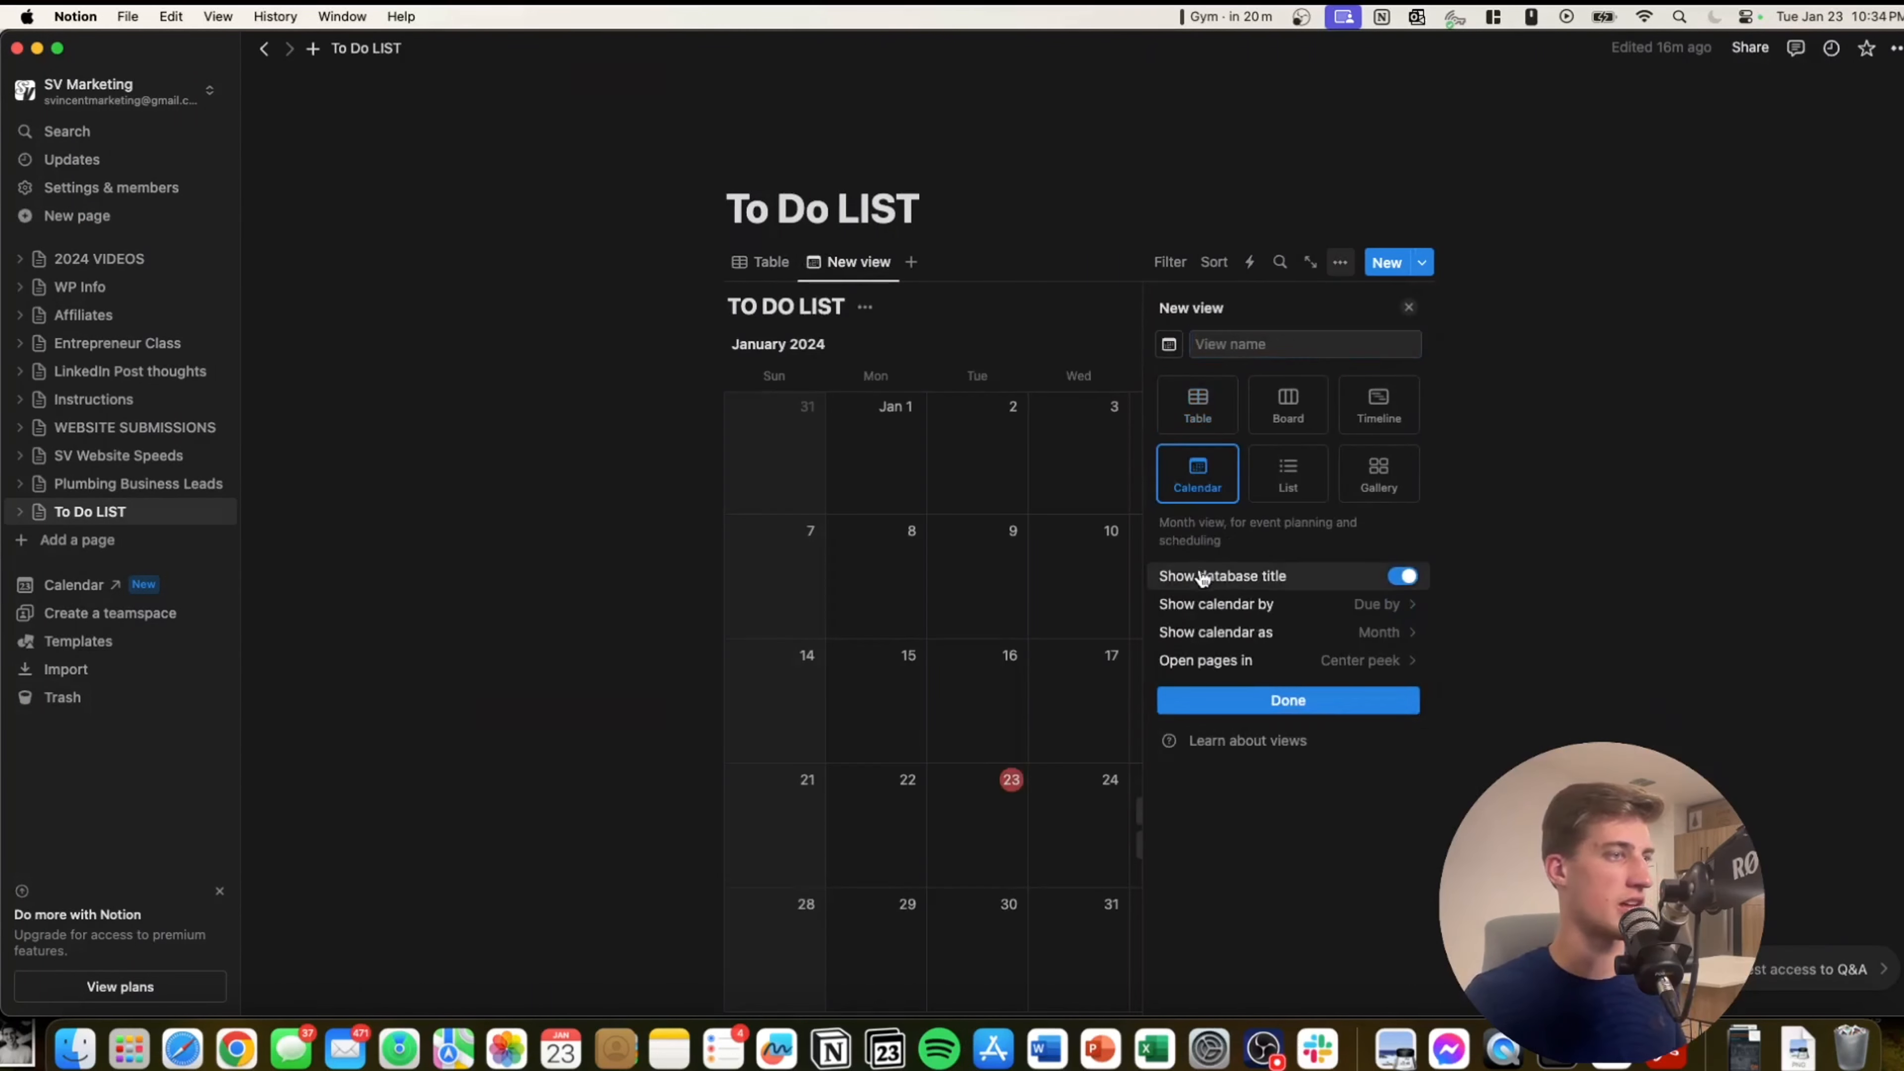
pyautogui.click(1239, 701)
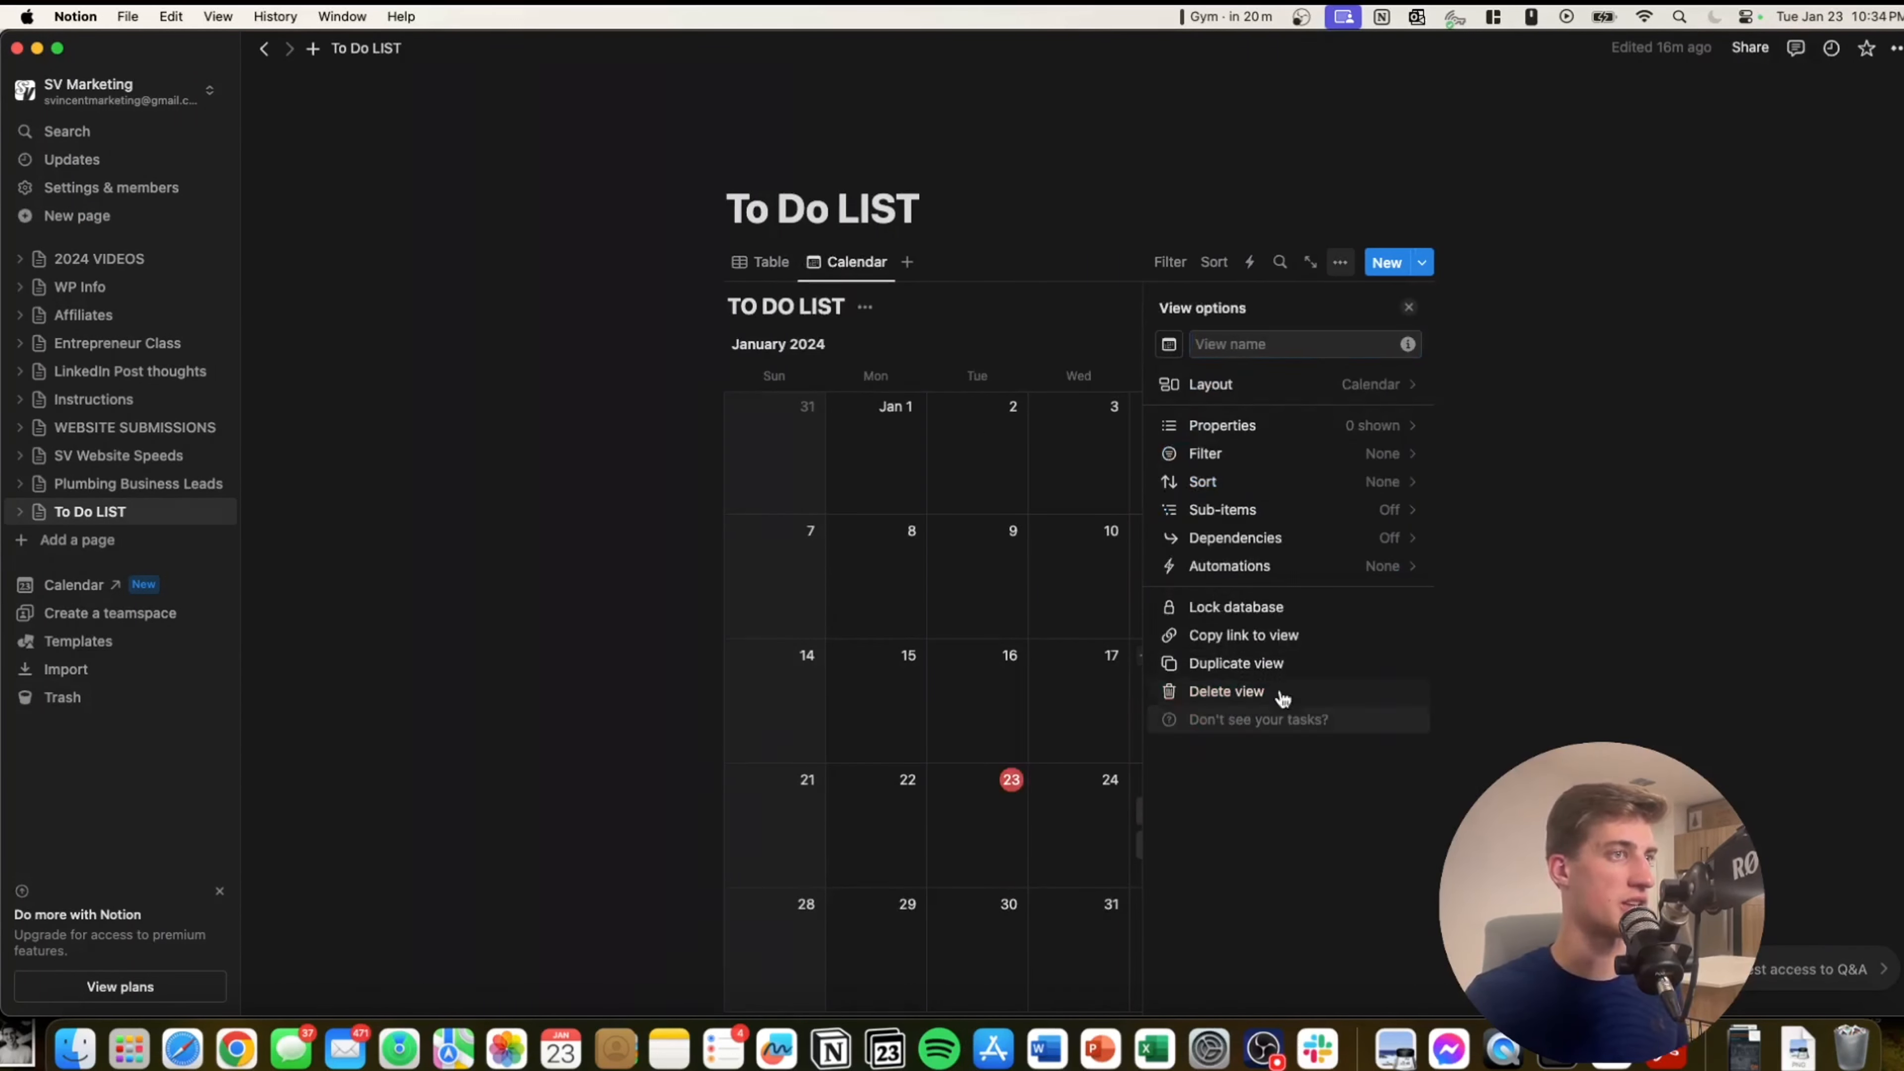
pyautogui.click(1085, 792)
pyautogui.scroll(-2, 1085, 792)
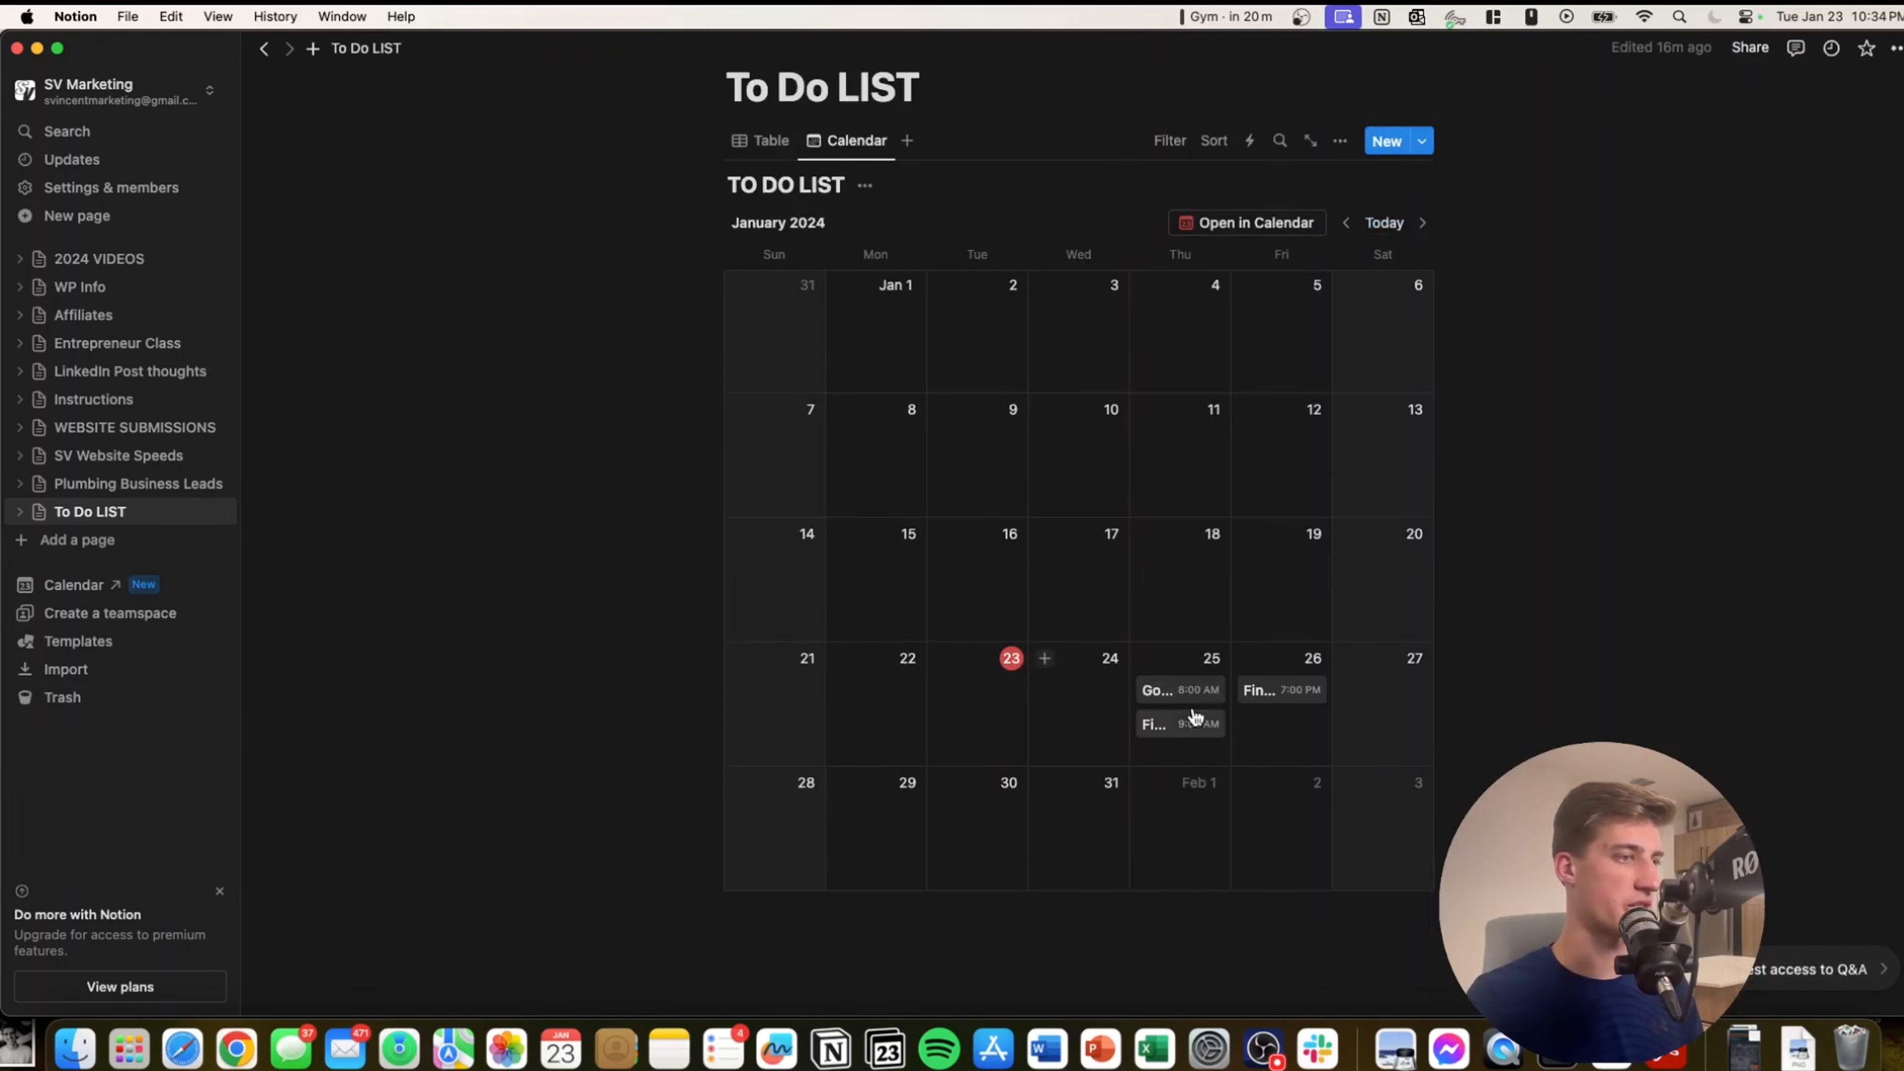
pyautogui.click(1261, 690)
pyautogui.press('Escape')
pyautogui.click(1159, 723)
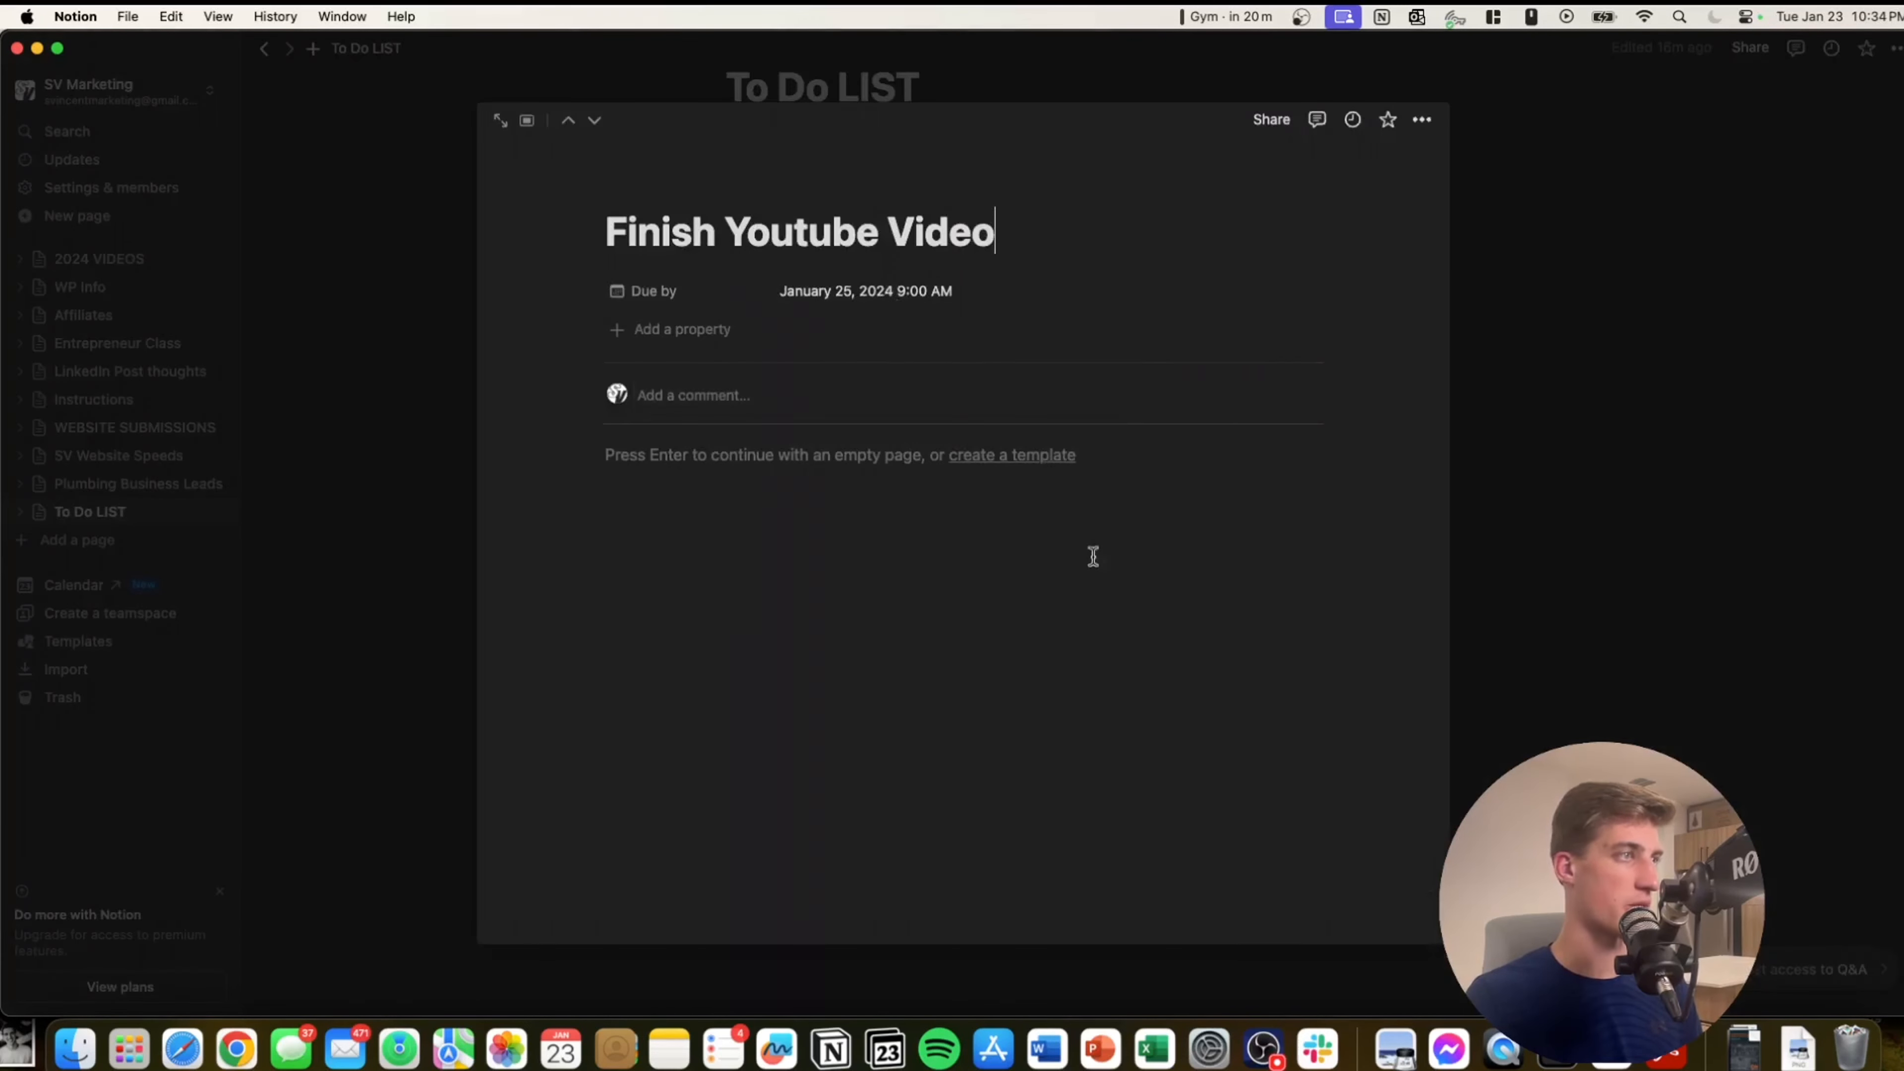
pyautogui.click(422, 408)
pyautogui.click(761, 141)
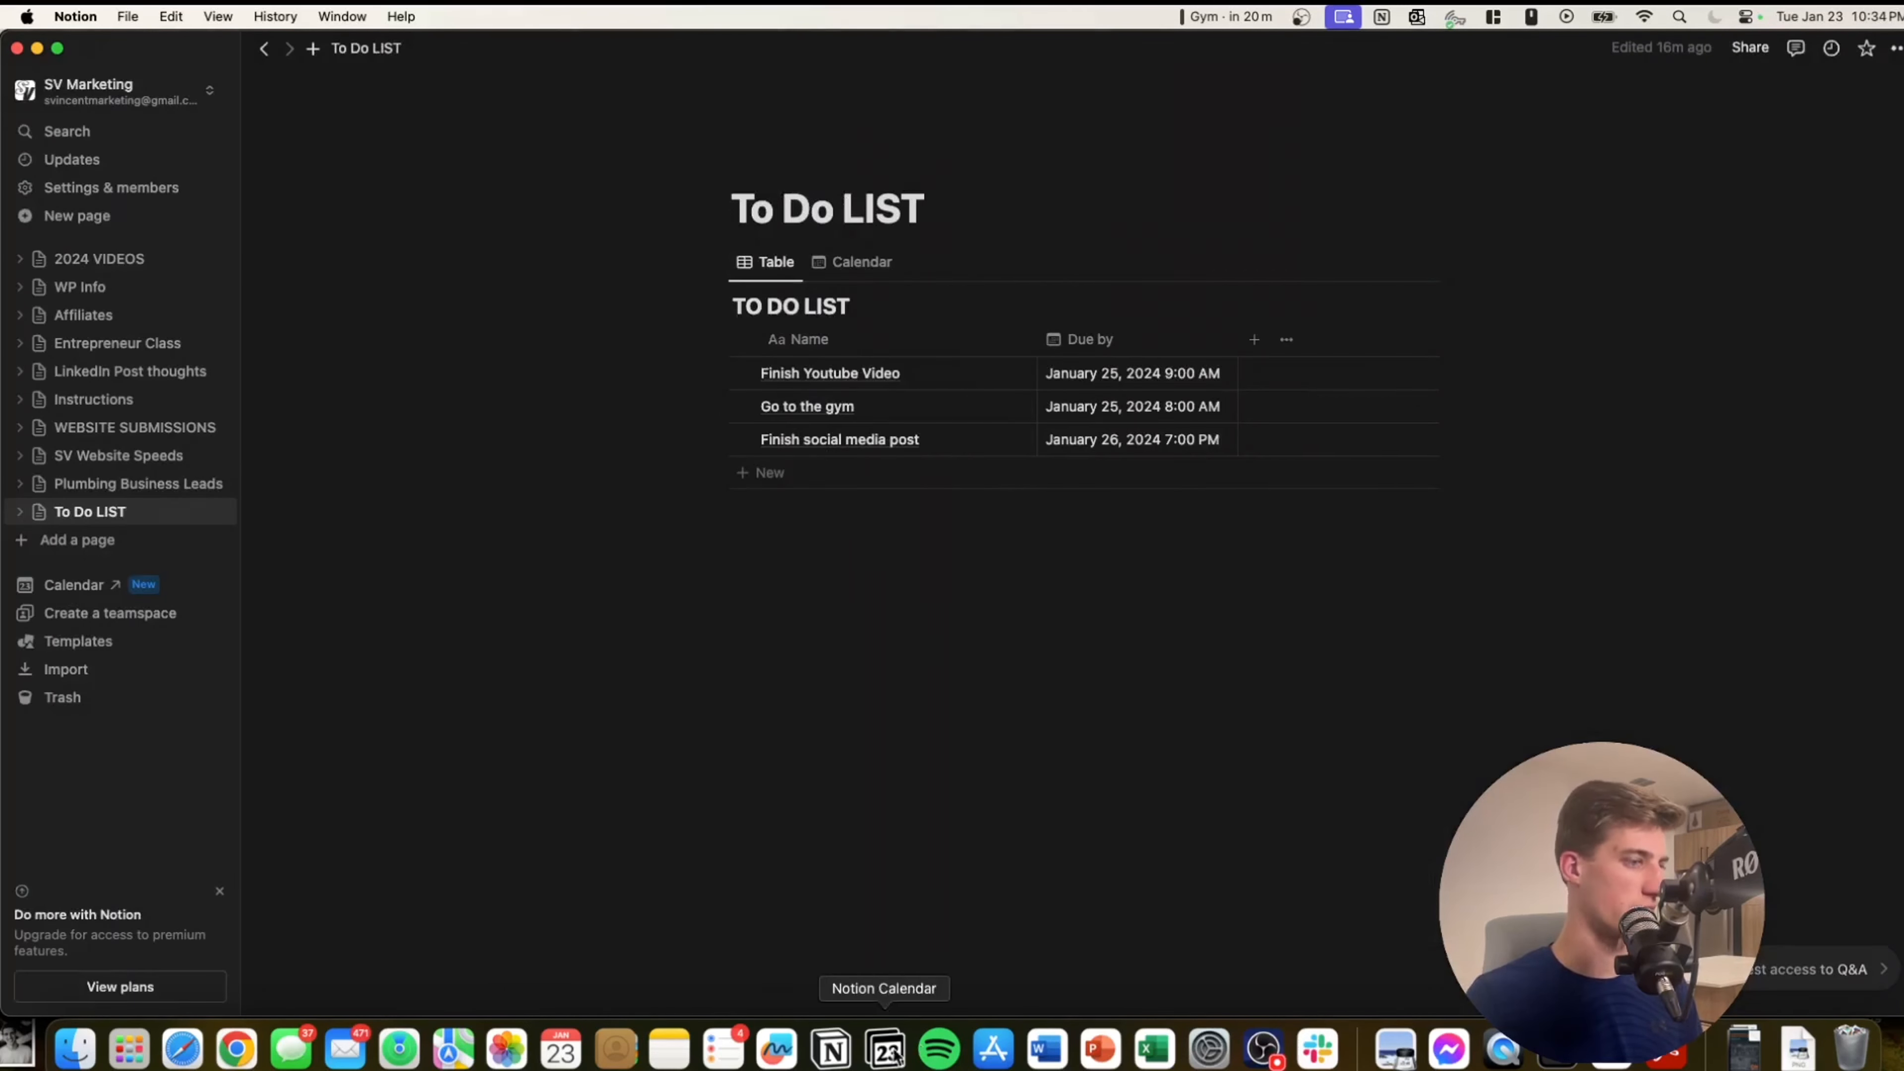
pyautogui.click(885, 1049)
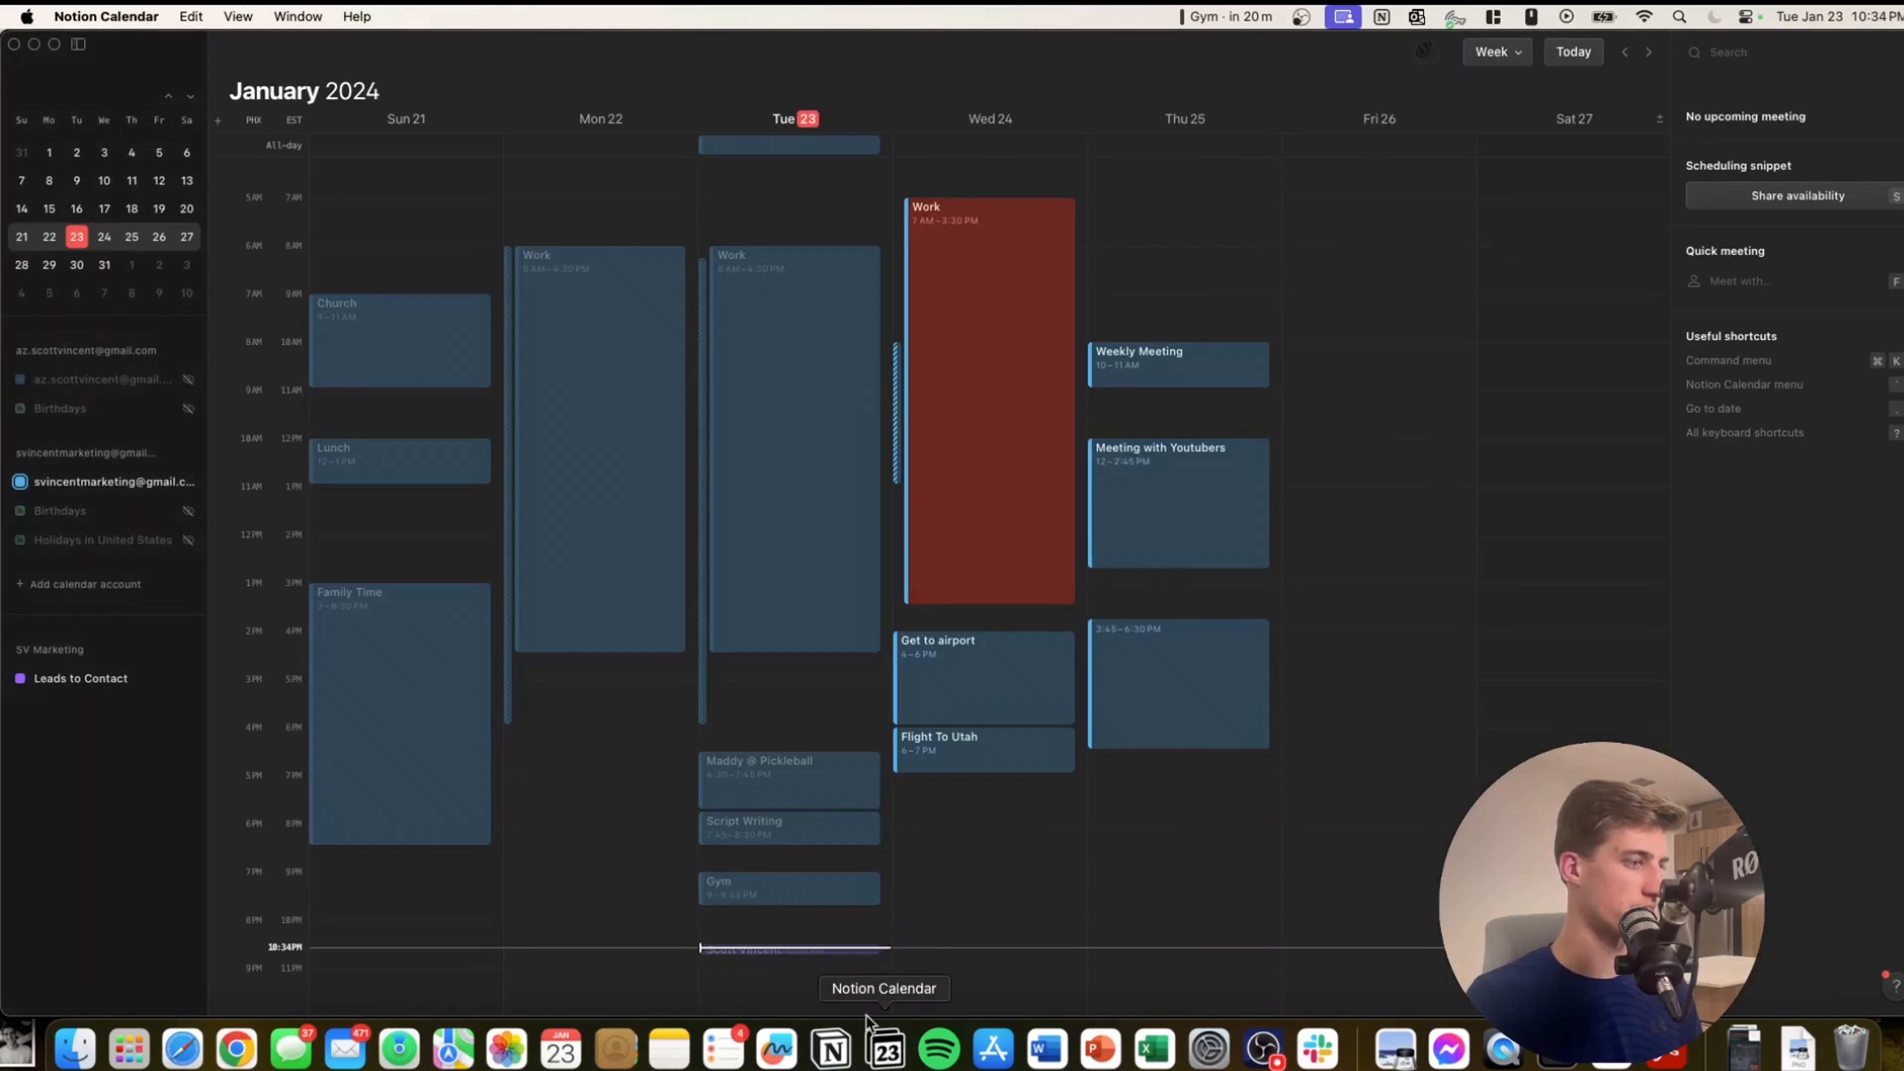
# Add the TO DO LIST database under SV Marketing so its tasks show on January 25–26.
pyautogui.click(91, 673)
pyautogui.click(187, 649)
pyautogui.click(328, 656)
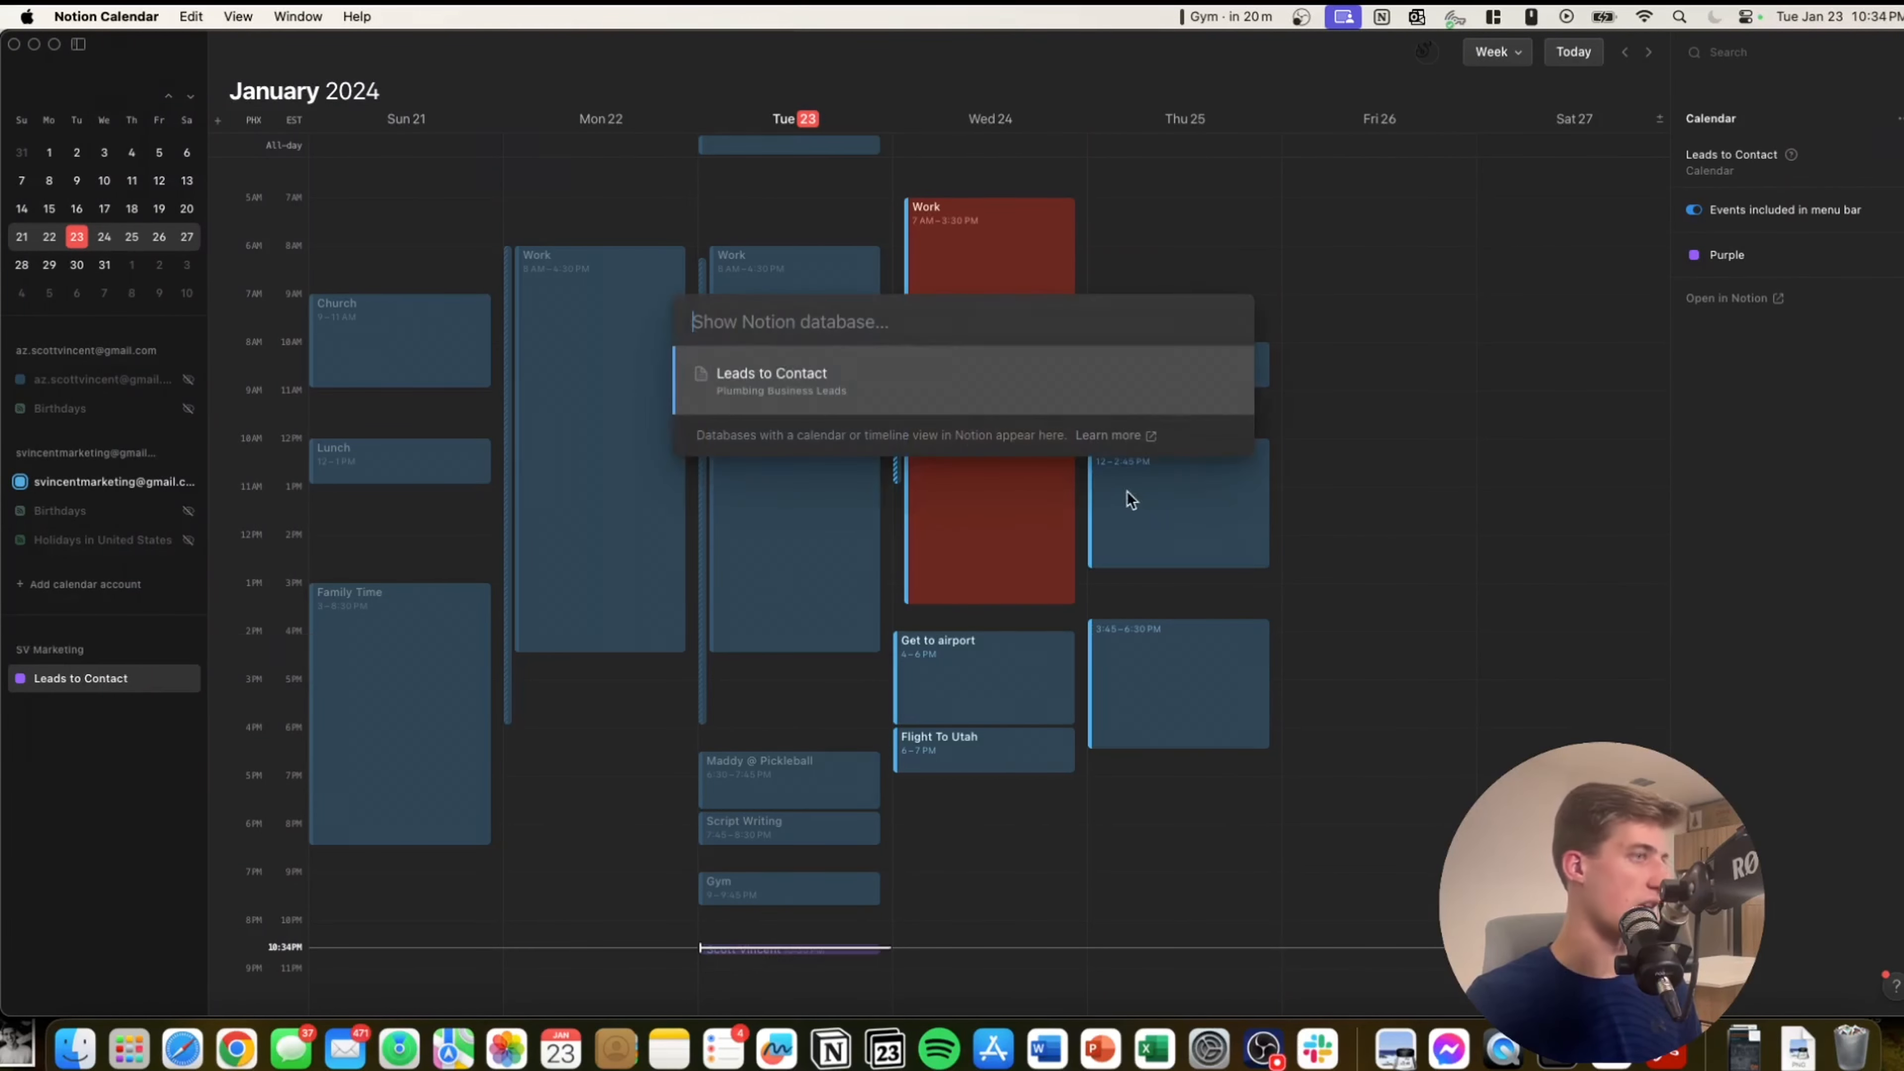
pyautogui.click(809, 402)
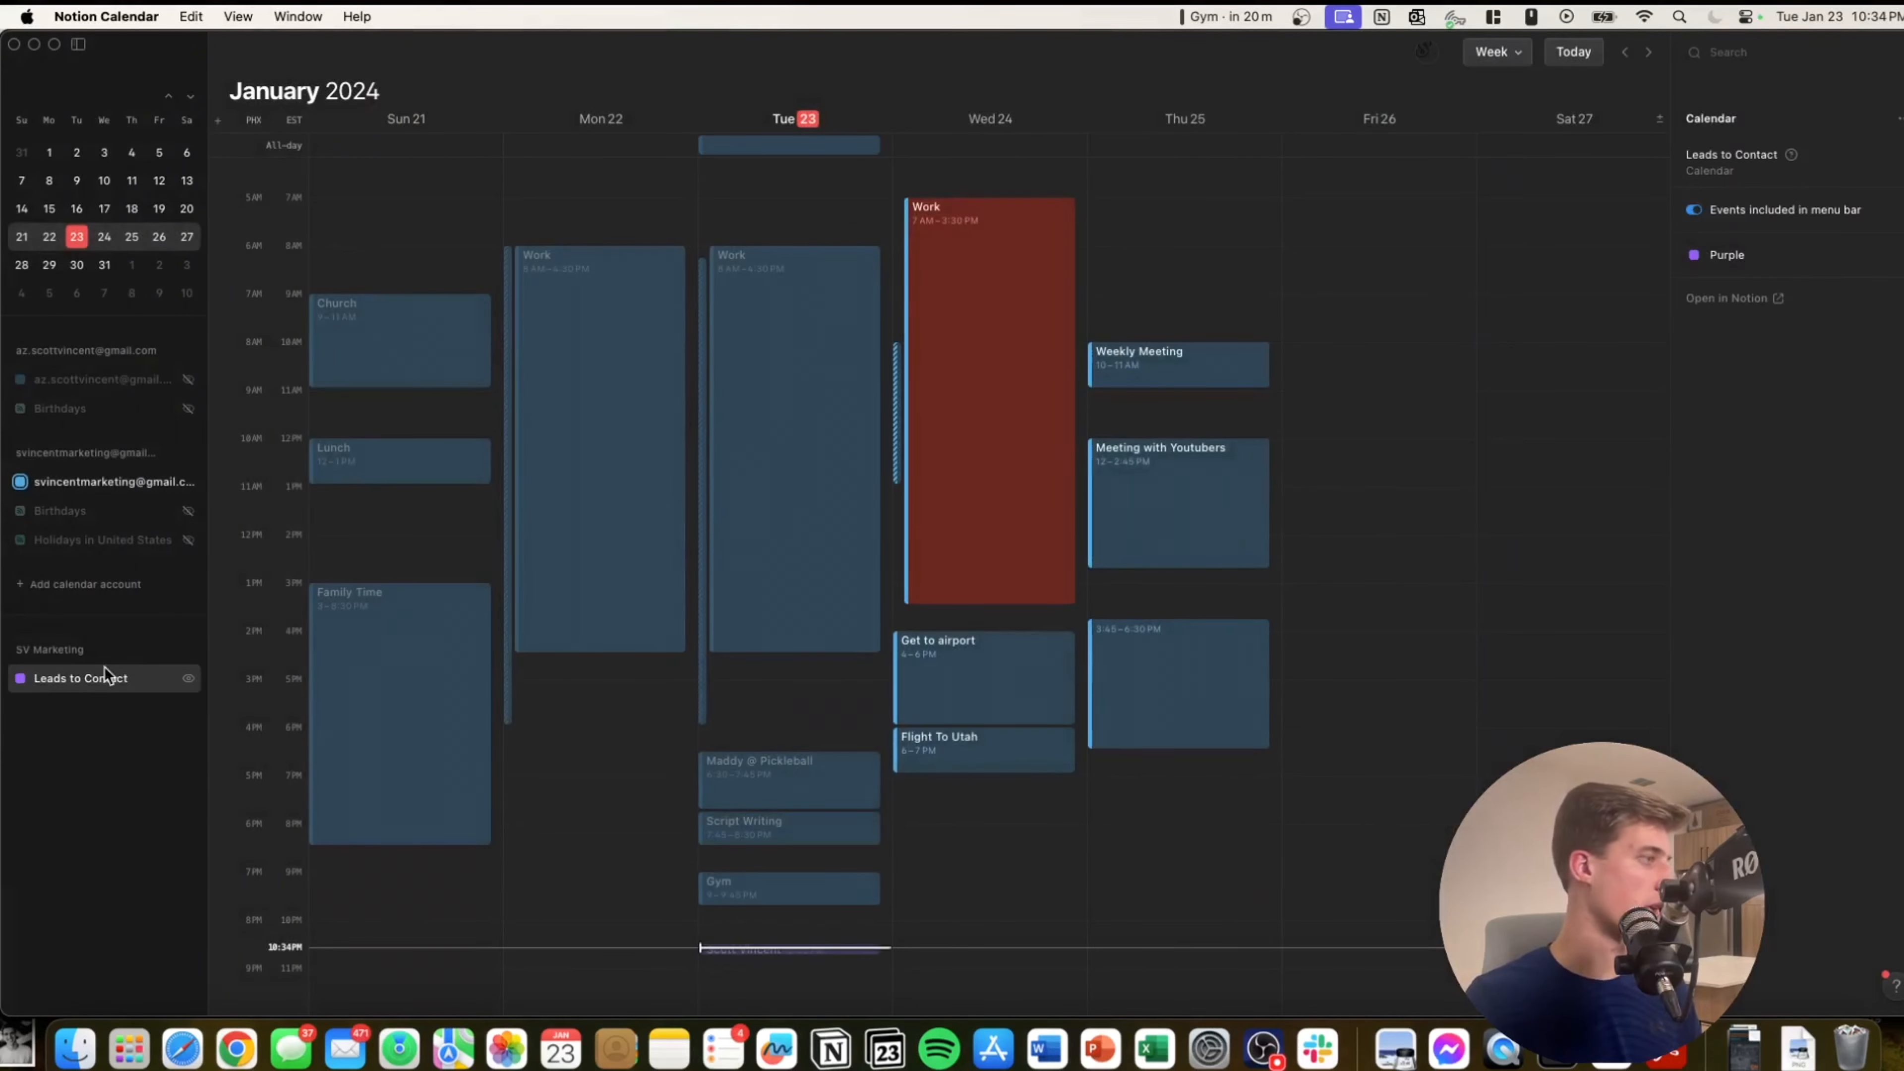
pyautogui.click(197, 649)
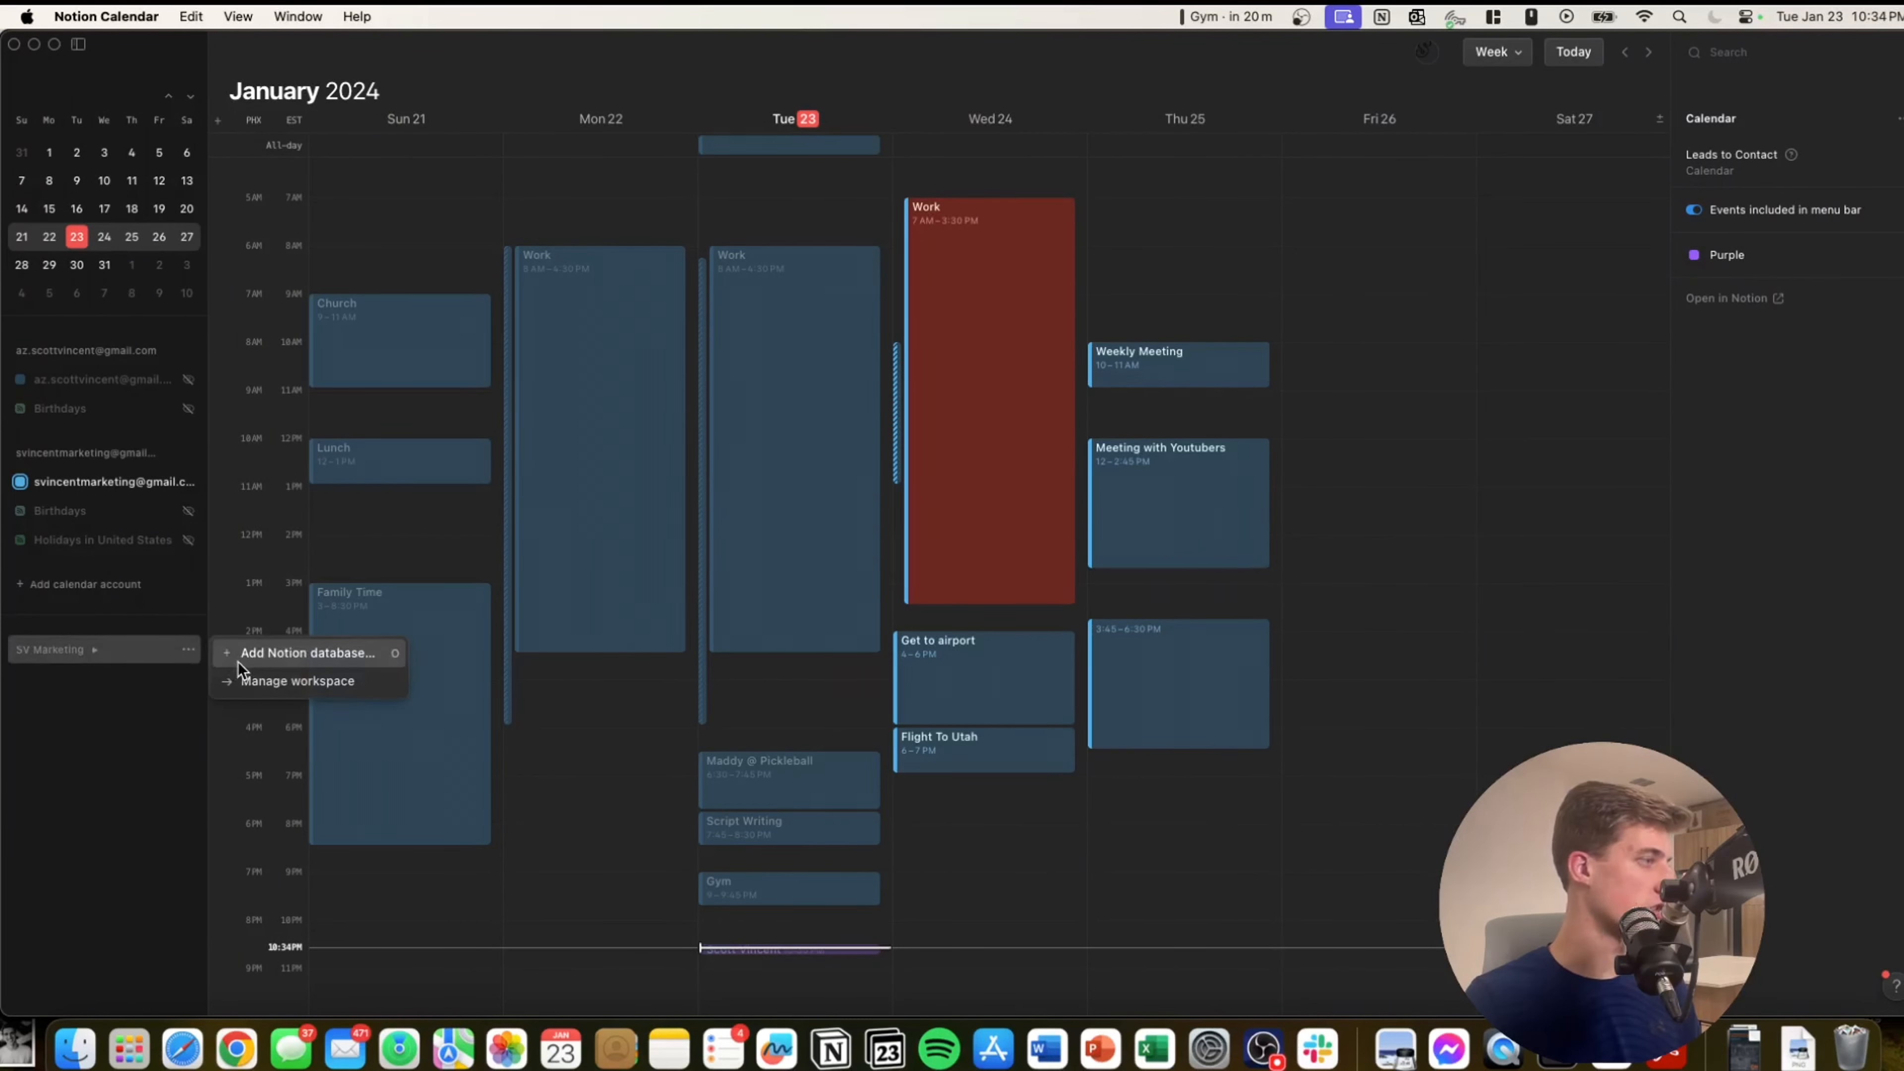
pyautogui.click(240, 651)
pyautogui.click(831, 396)
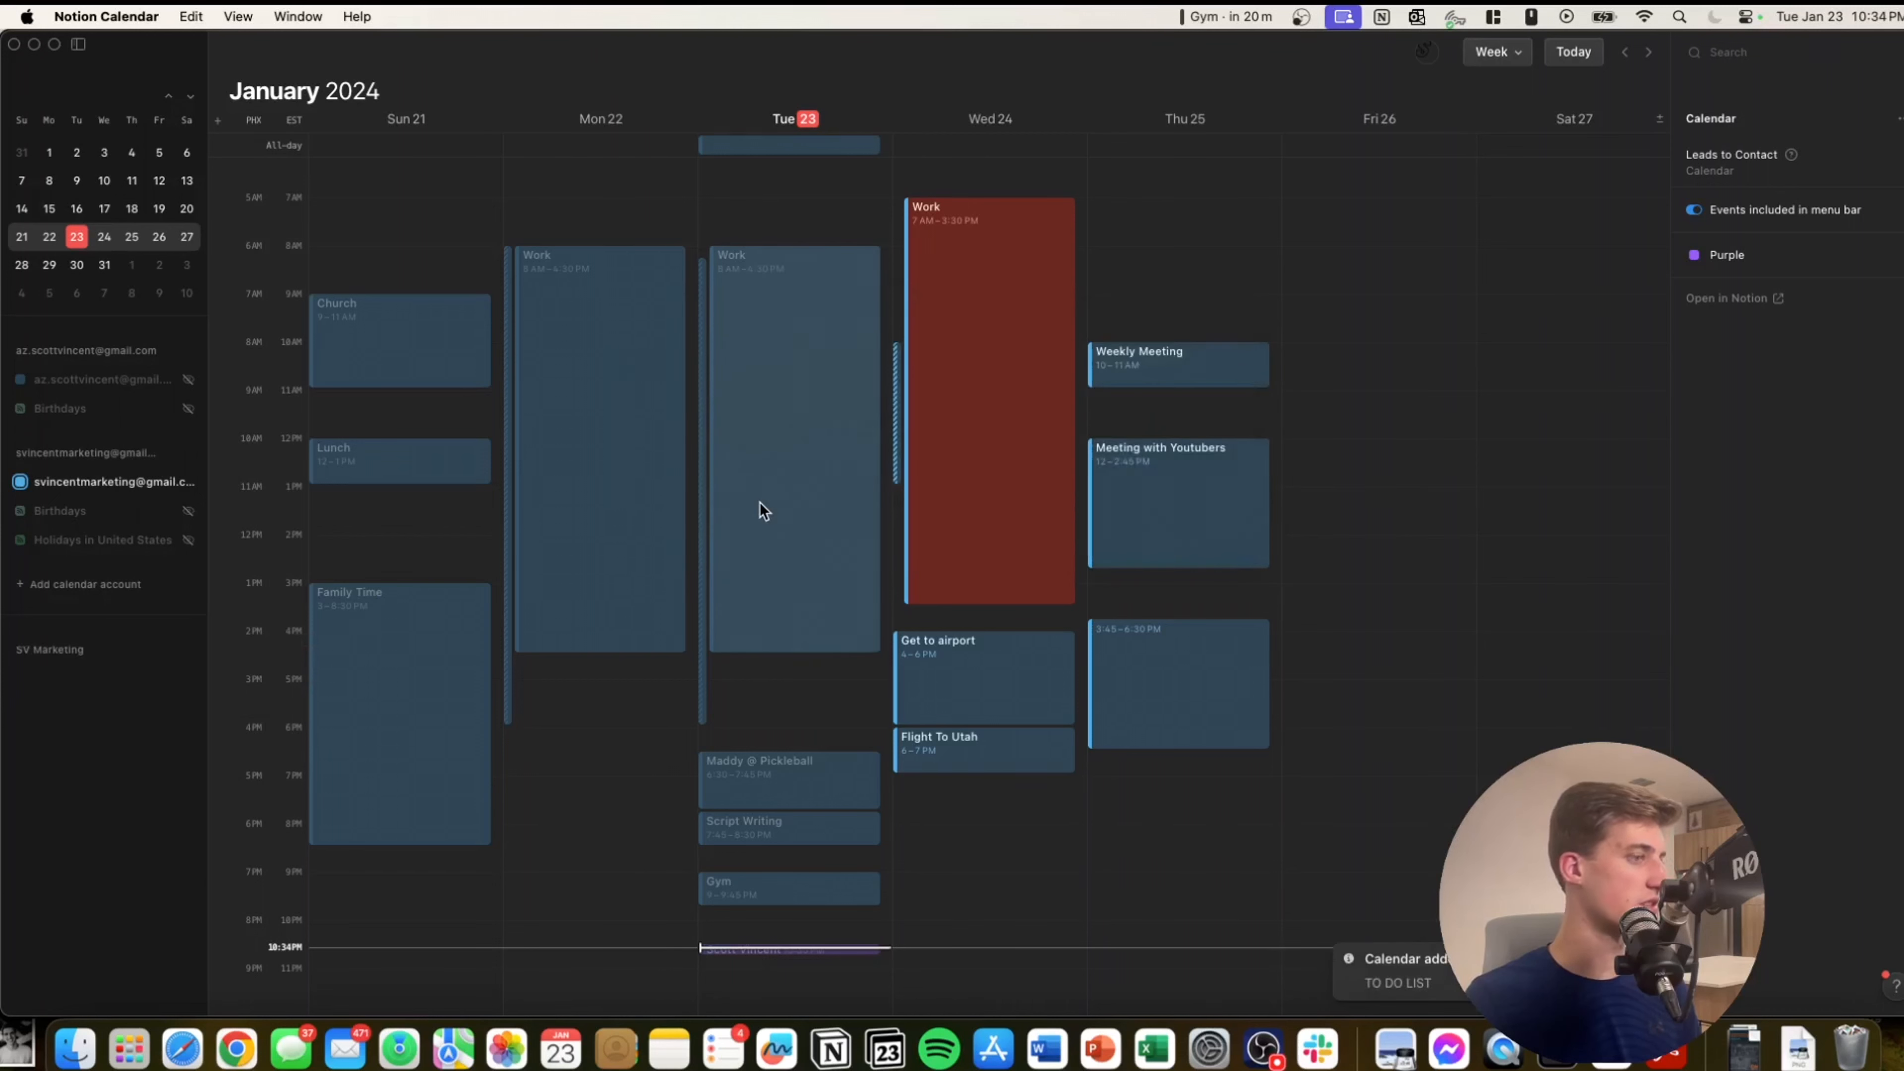
pyautogui.click(98, 648)
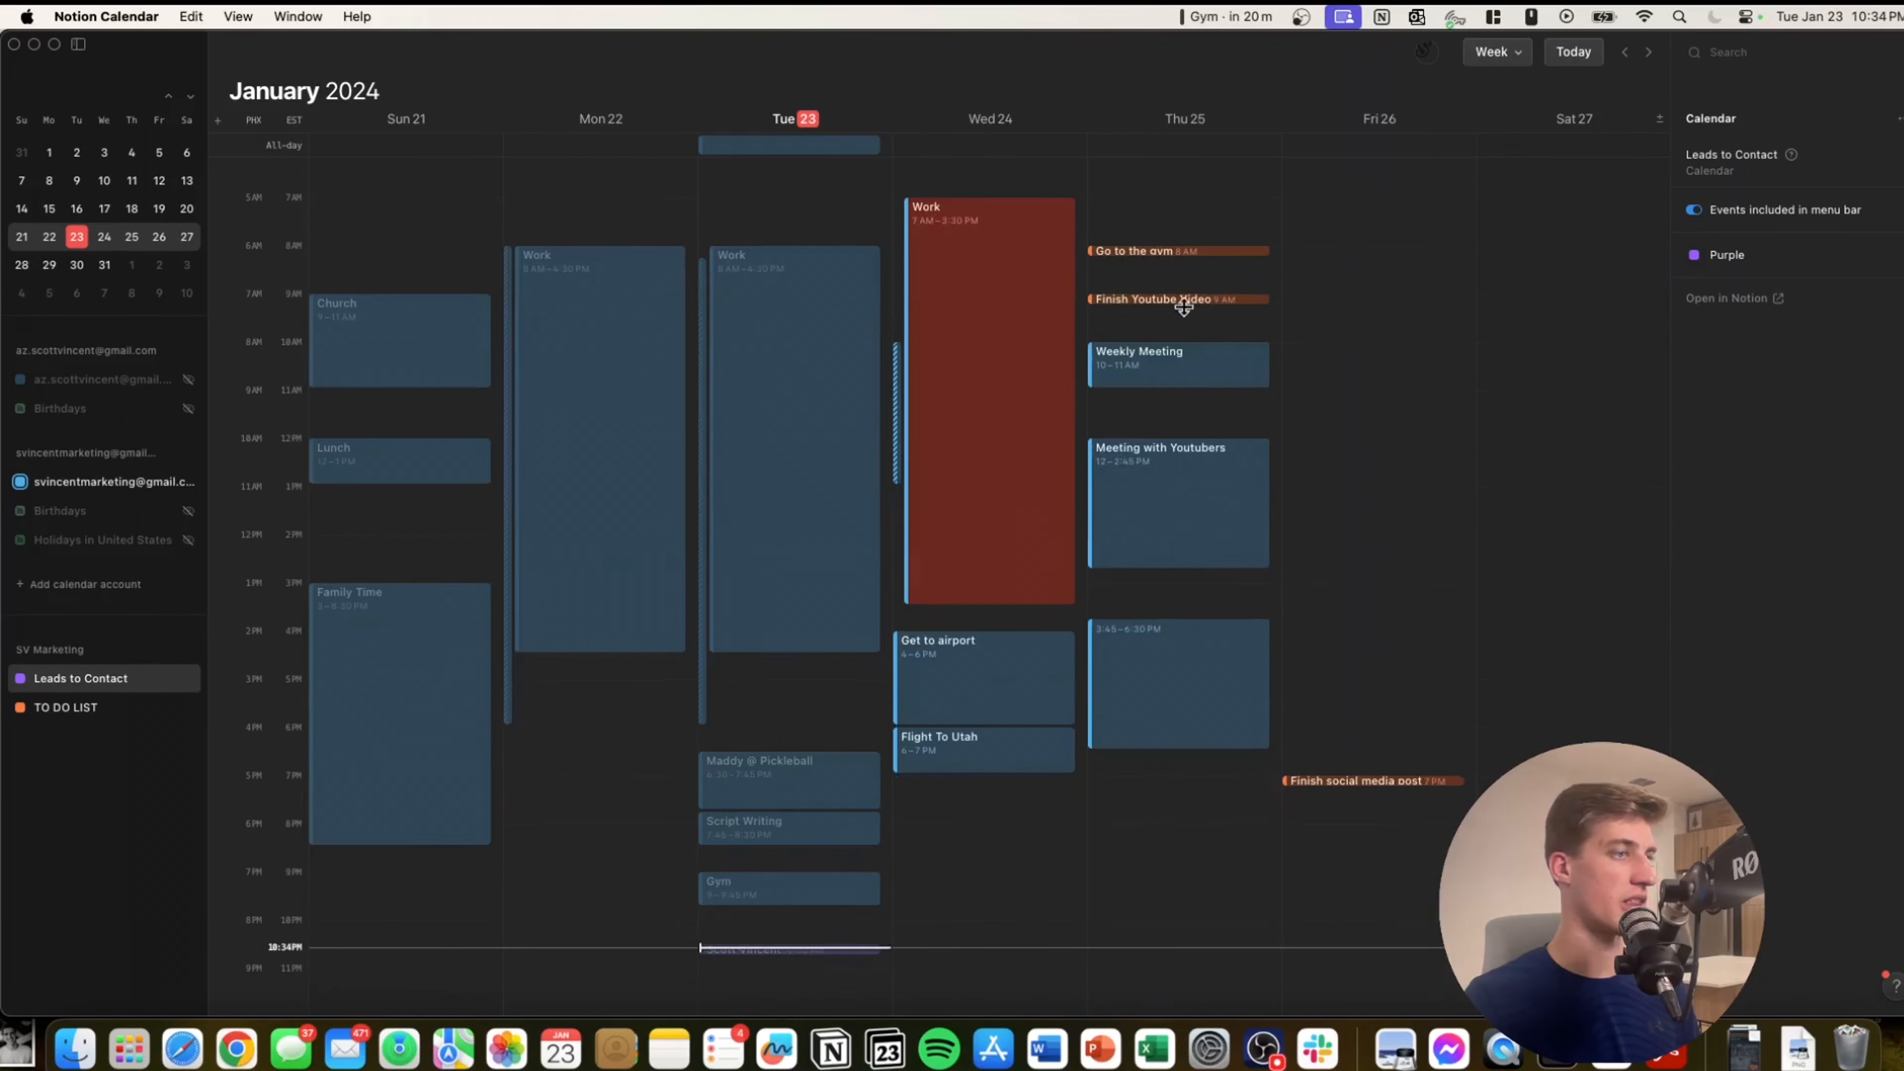
pyautogui.click(189, 708)
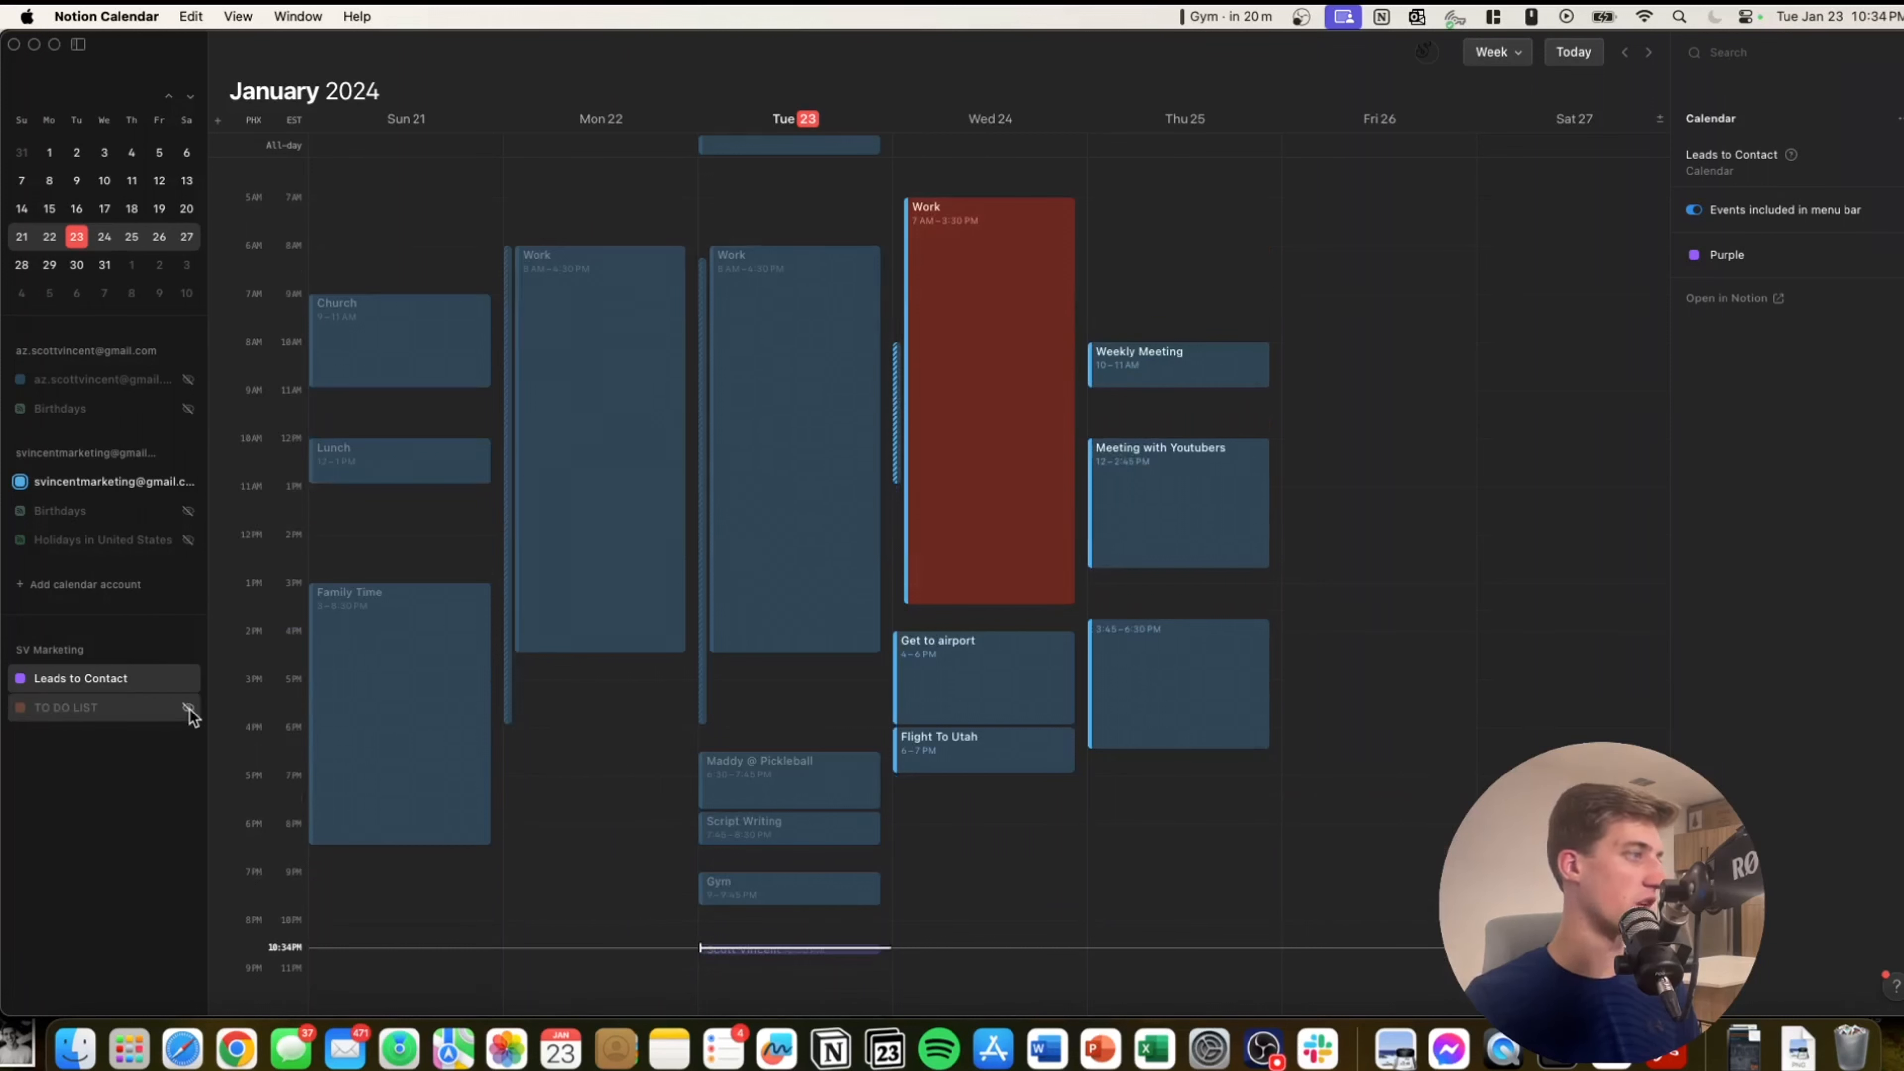
pyautogui.click(189, 708)
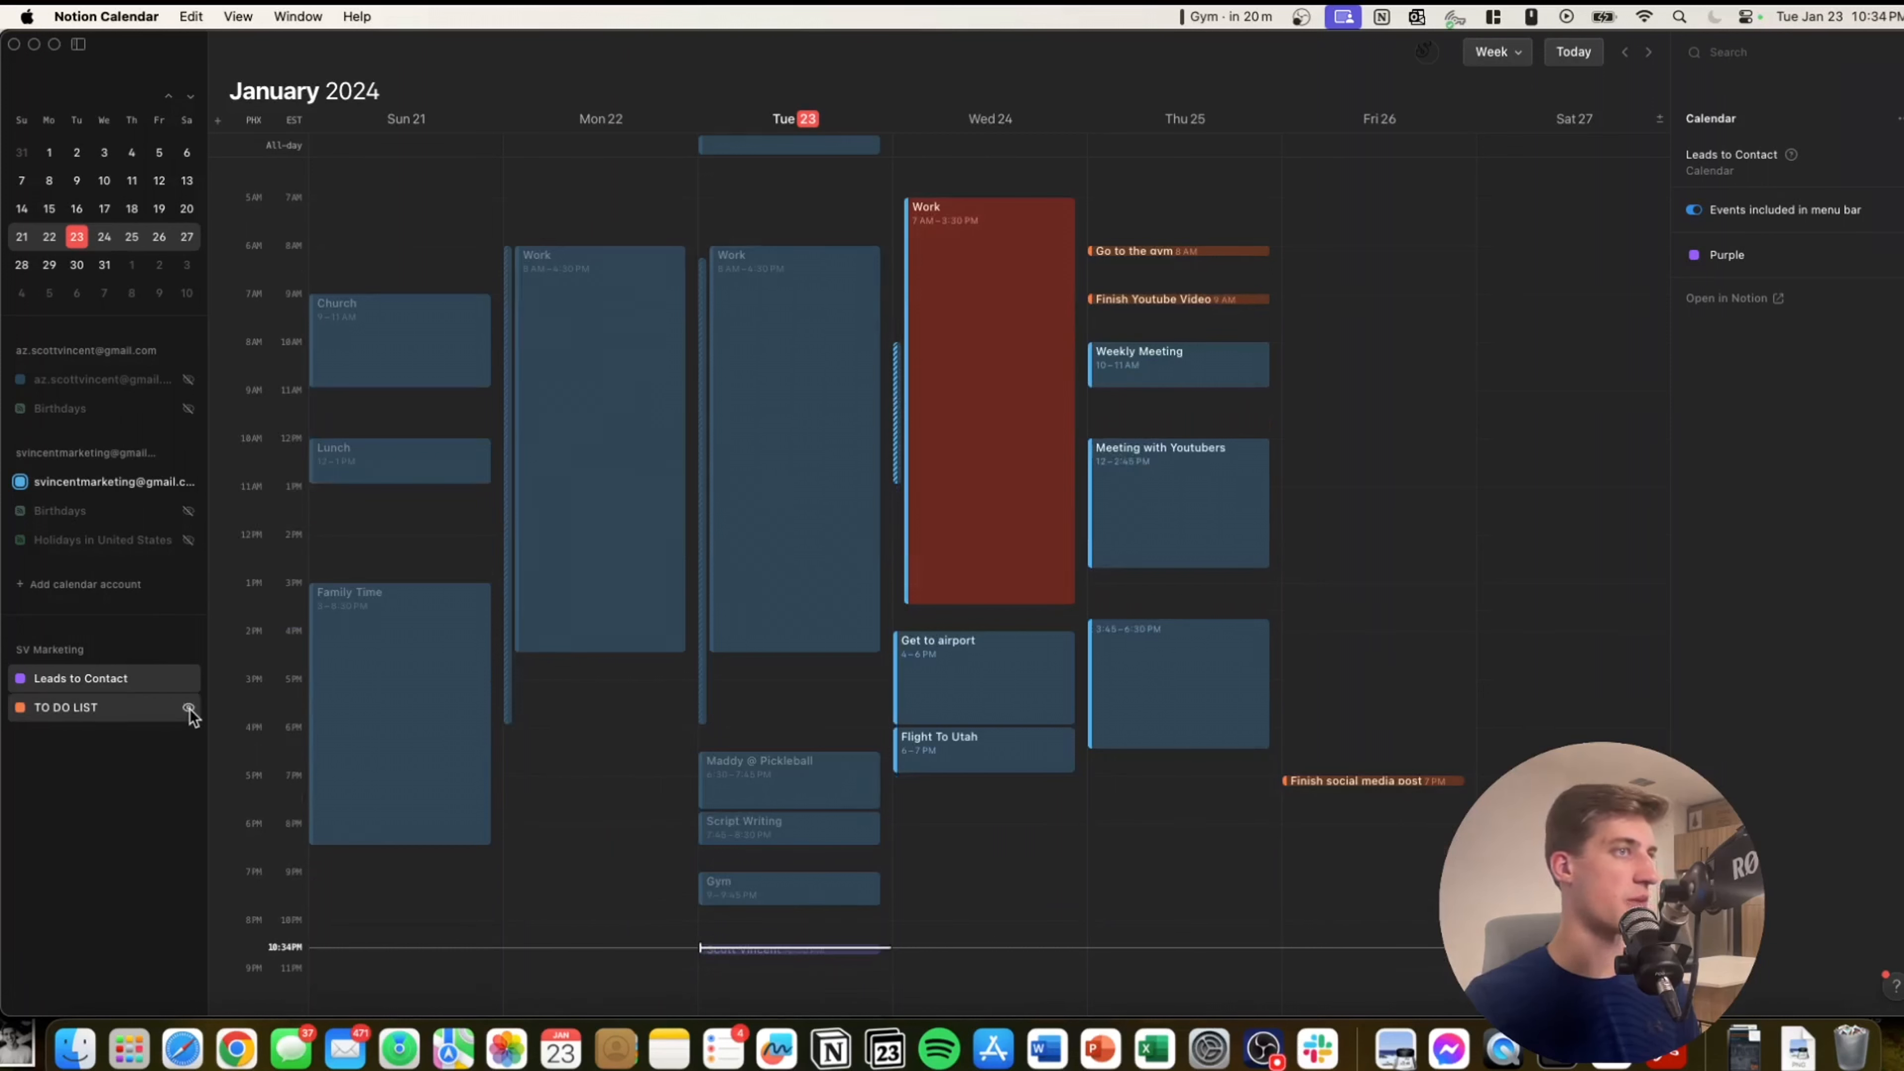
# Review the Finish Youtube Video and Go to the gym tasks, opening Go to the gym in Notion.
pyautogui.click(1186, 298)
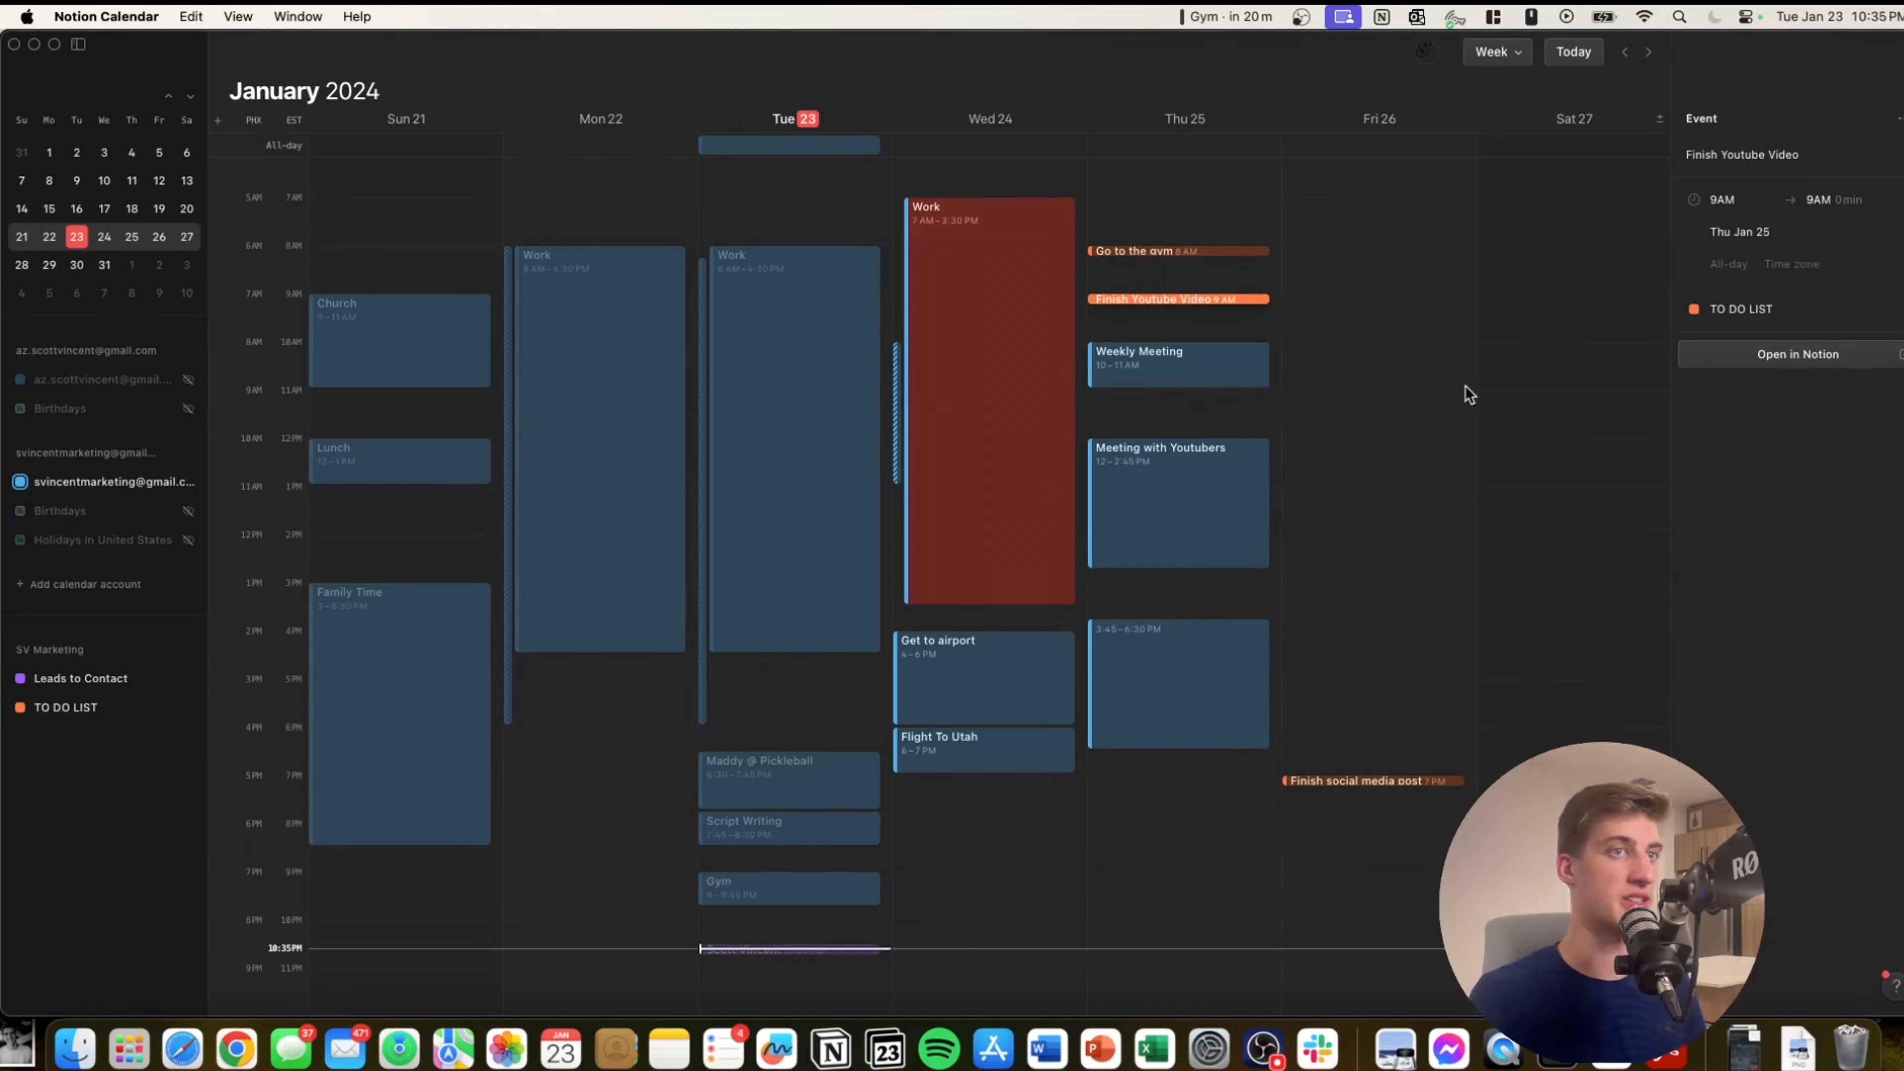
pyautogui.click(1132, 252)
pyautogui.click(1759, 359)
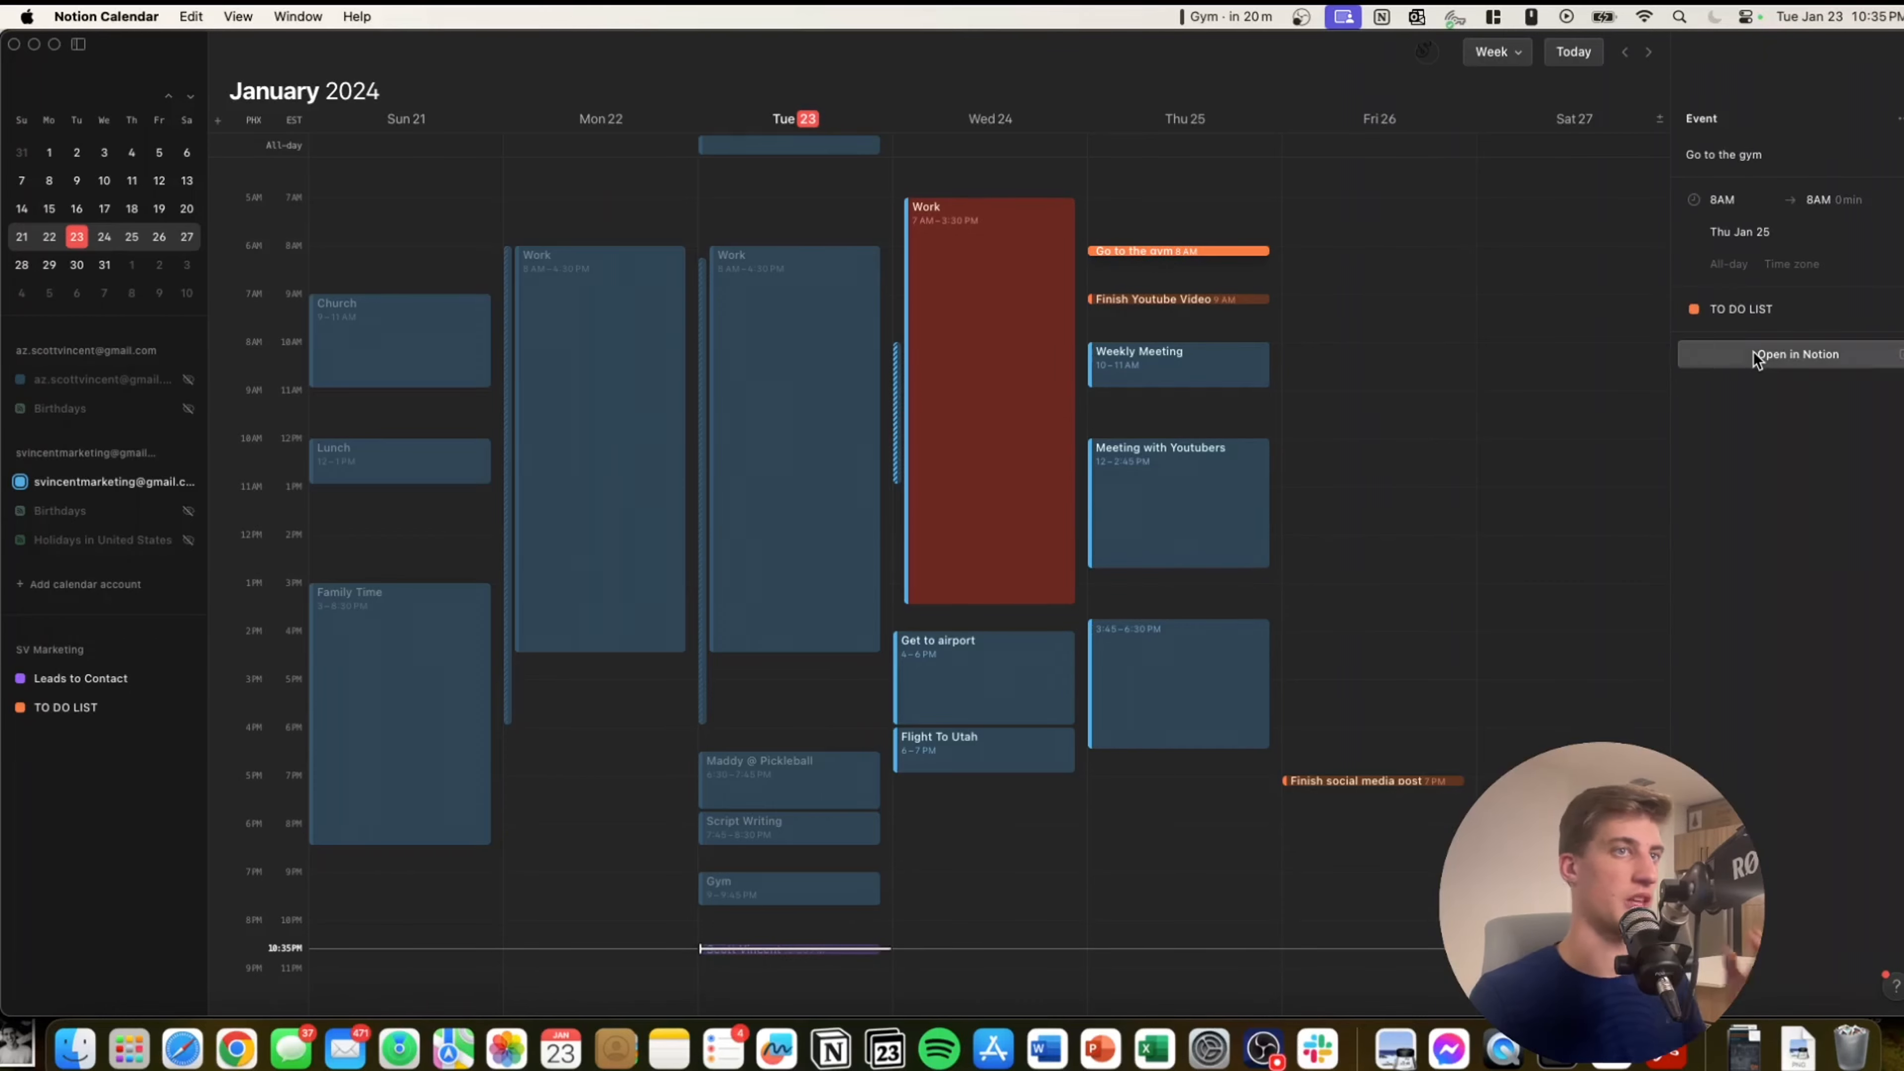
pyautogui.click(432, 60)
pyautogui.click(240, 57)
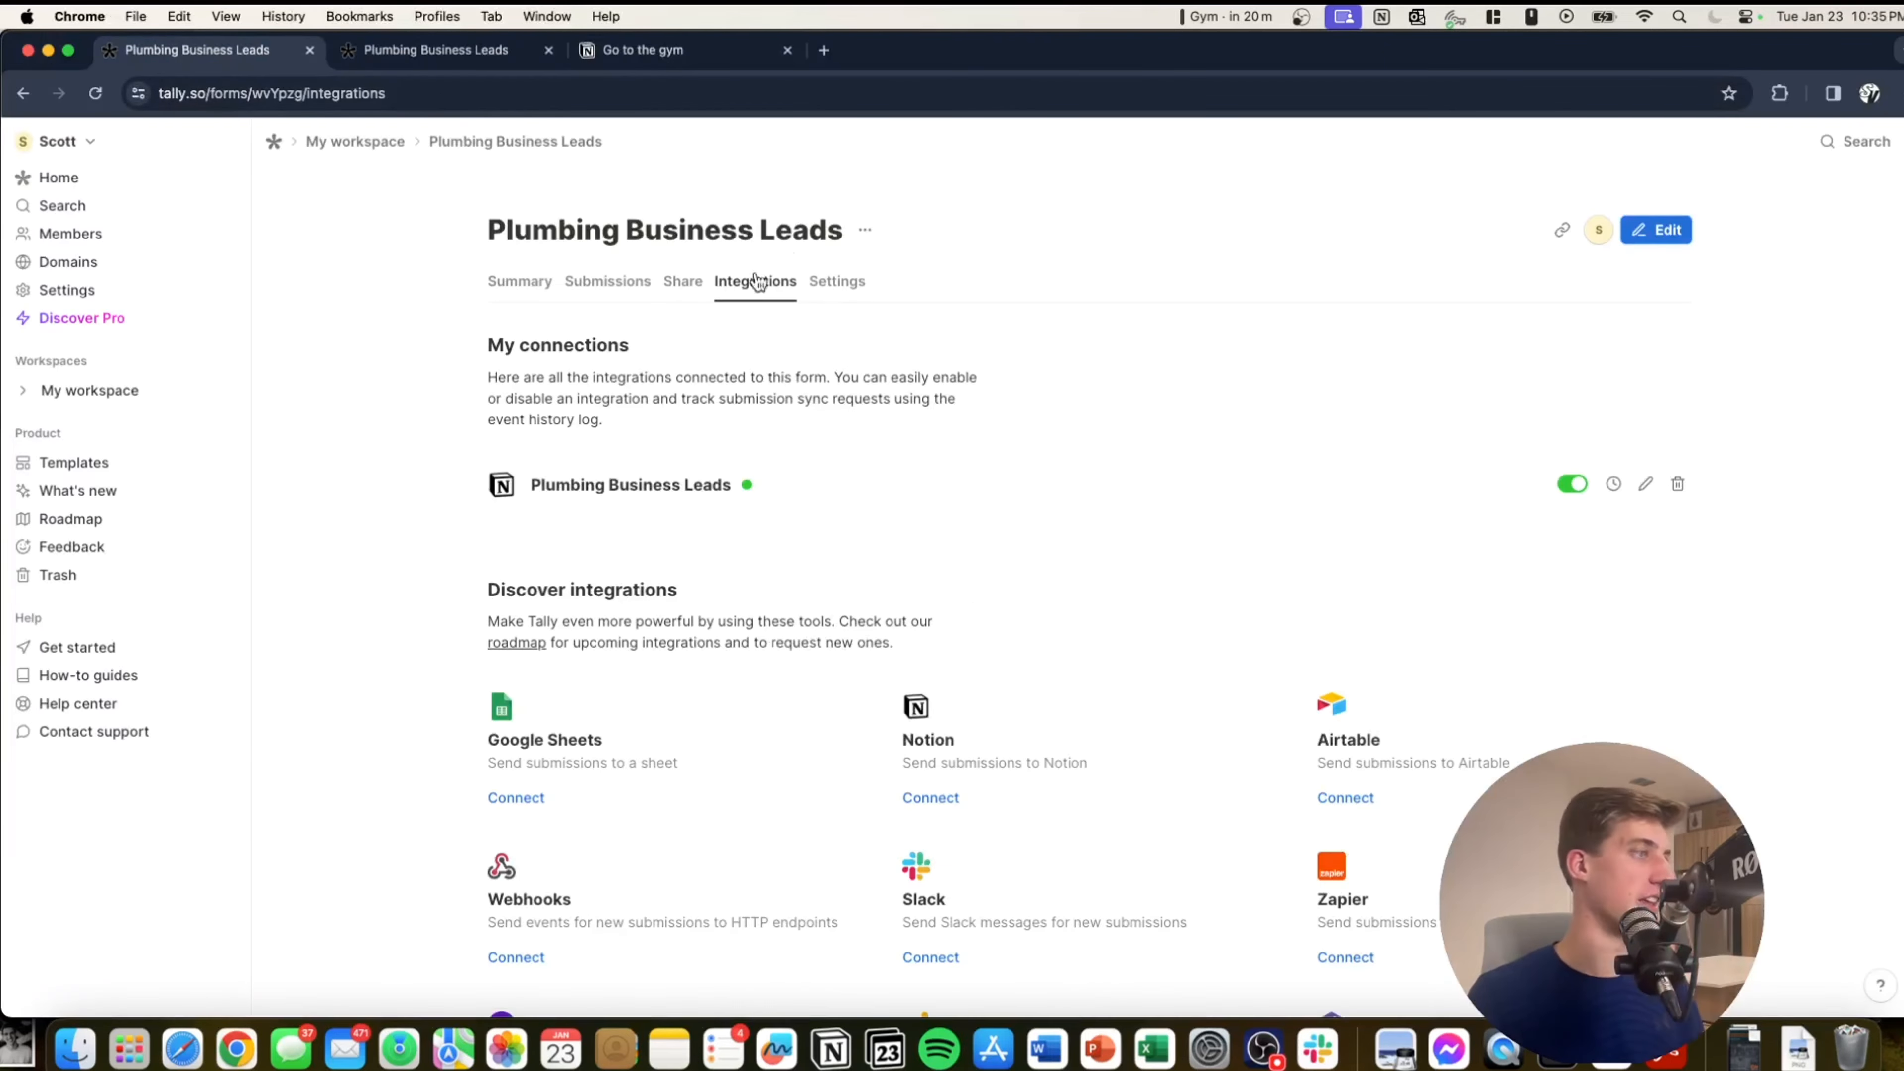
pyautogui.hotkey('ctrl', 'Up')
pyautogui.click(1178, 375)
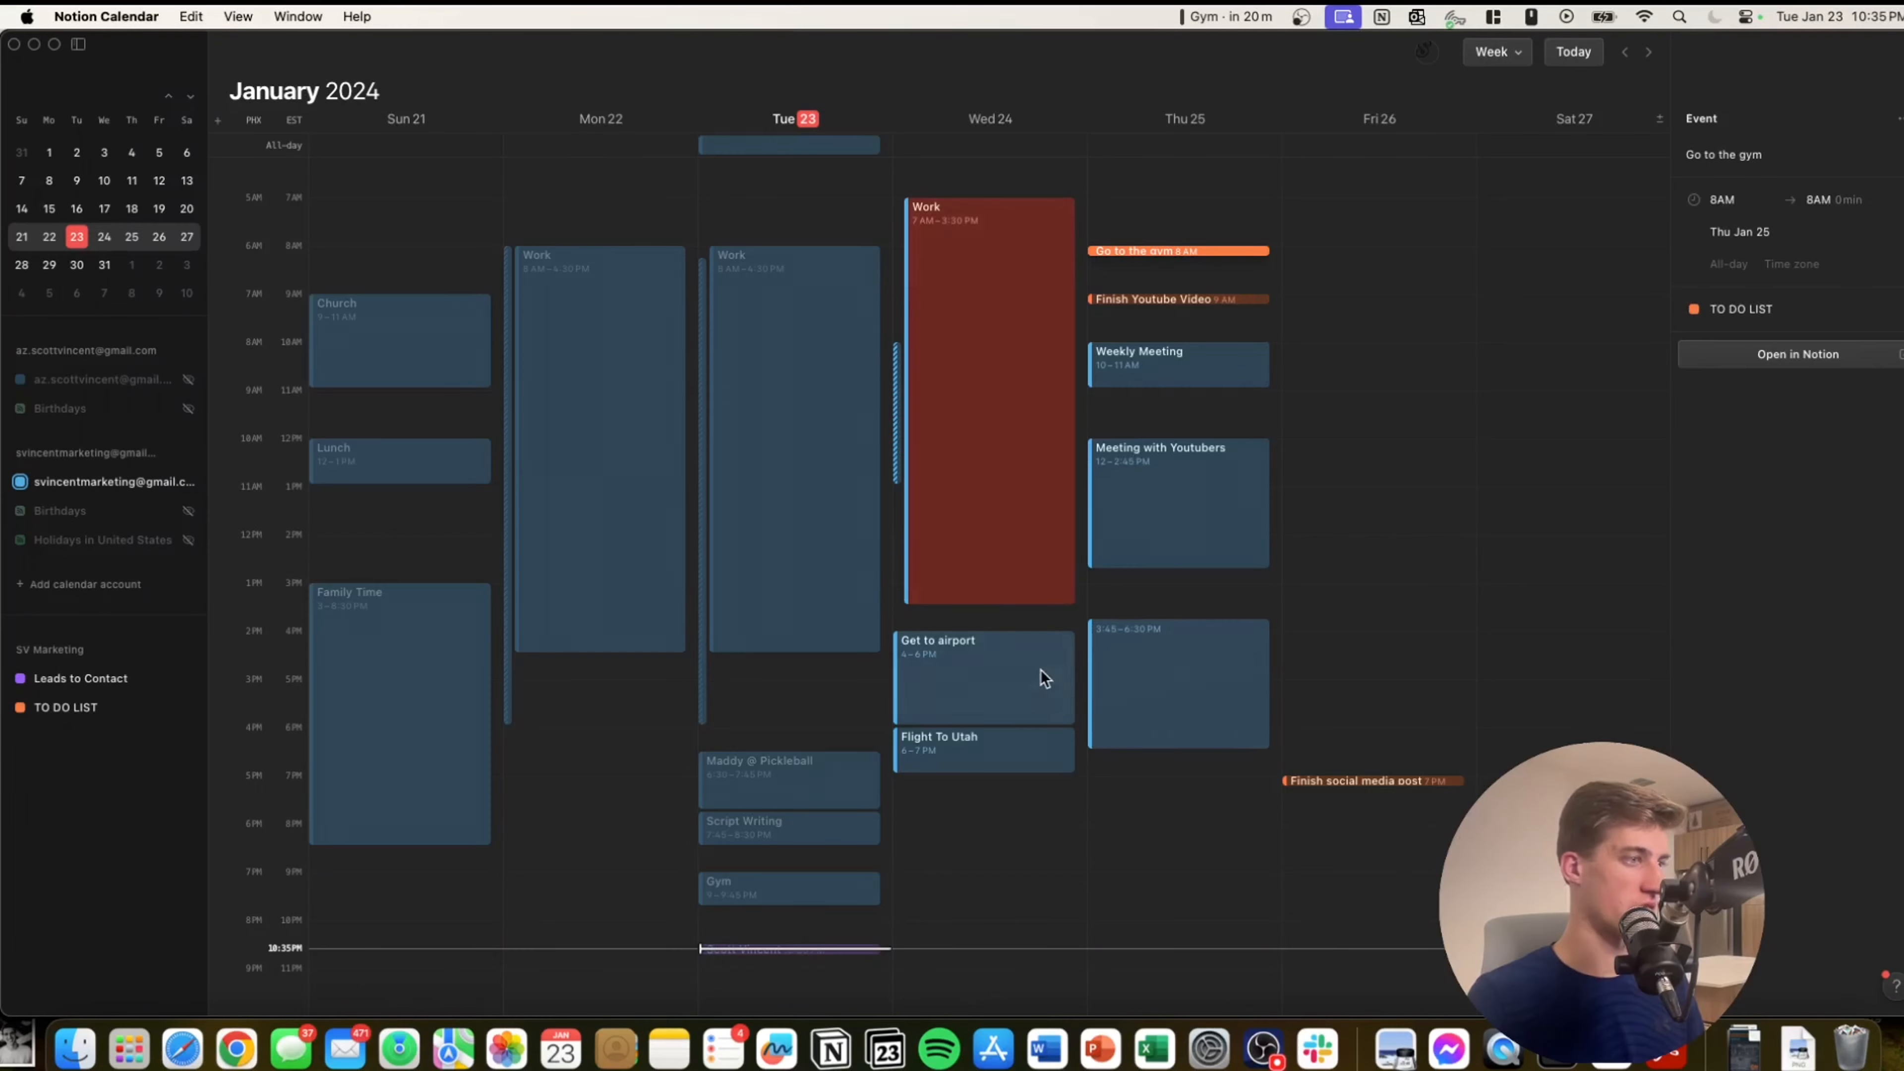
# Browse attachable Notion pages on the Get to airport event, then cancel without attaching anything.
pyautogui.click(1057, 673)
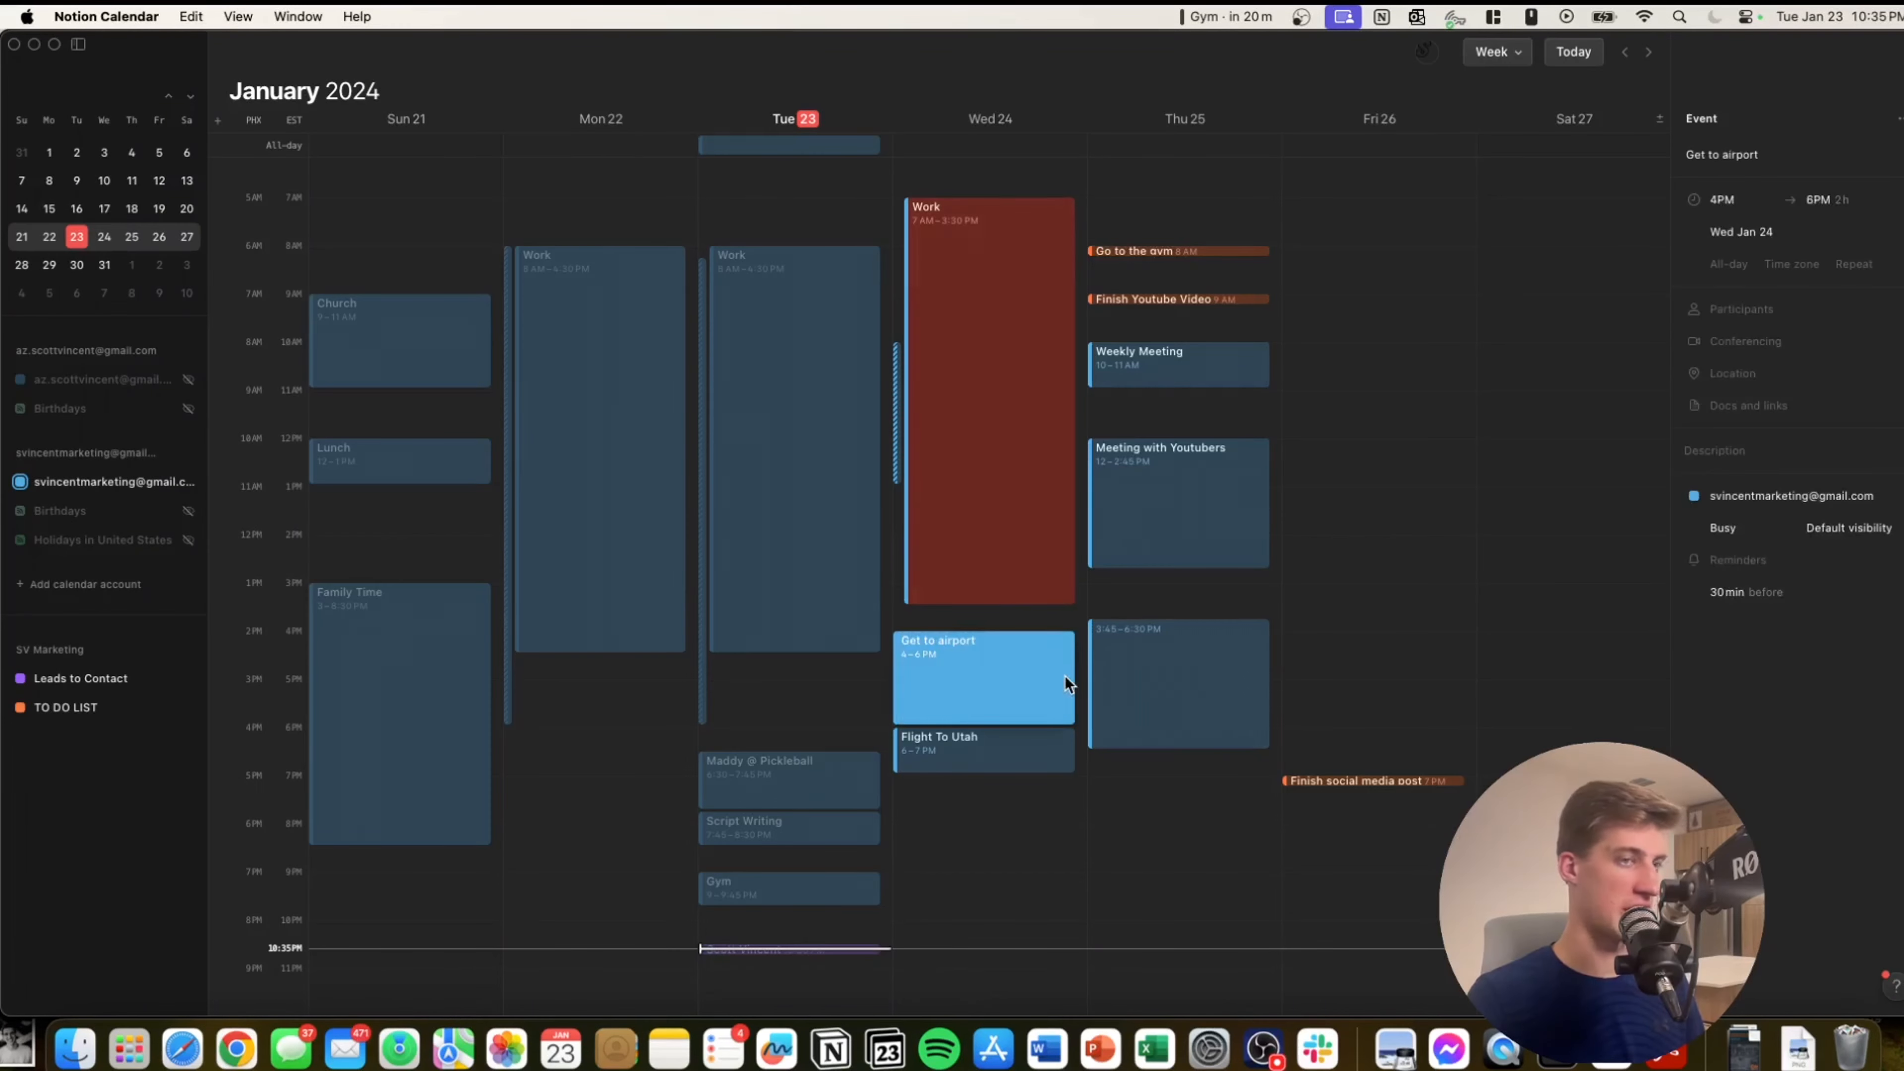
pyautogui.click(1761, 402)
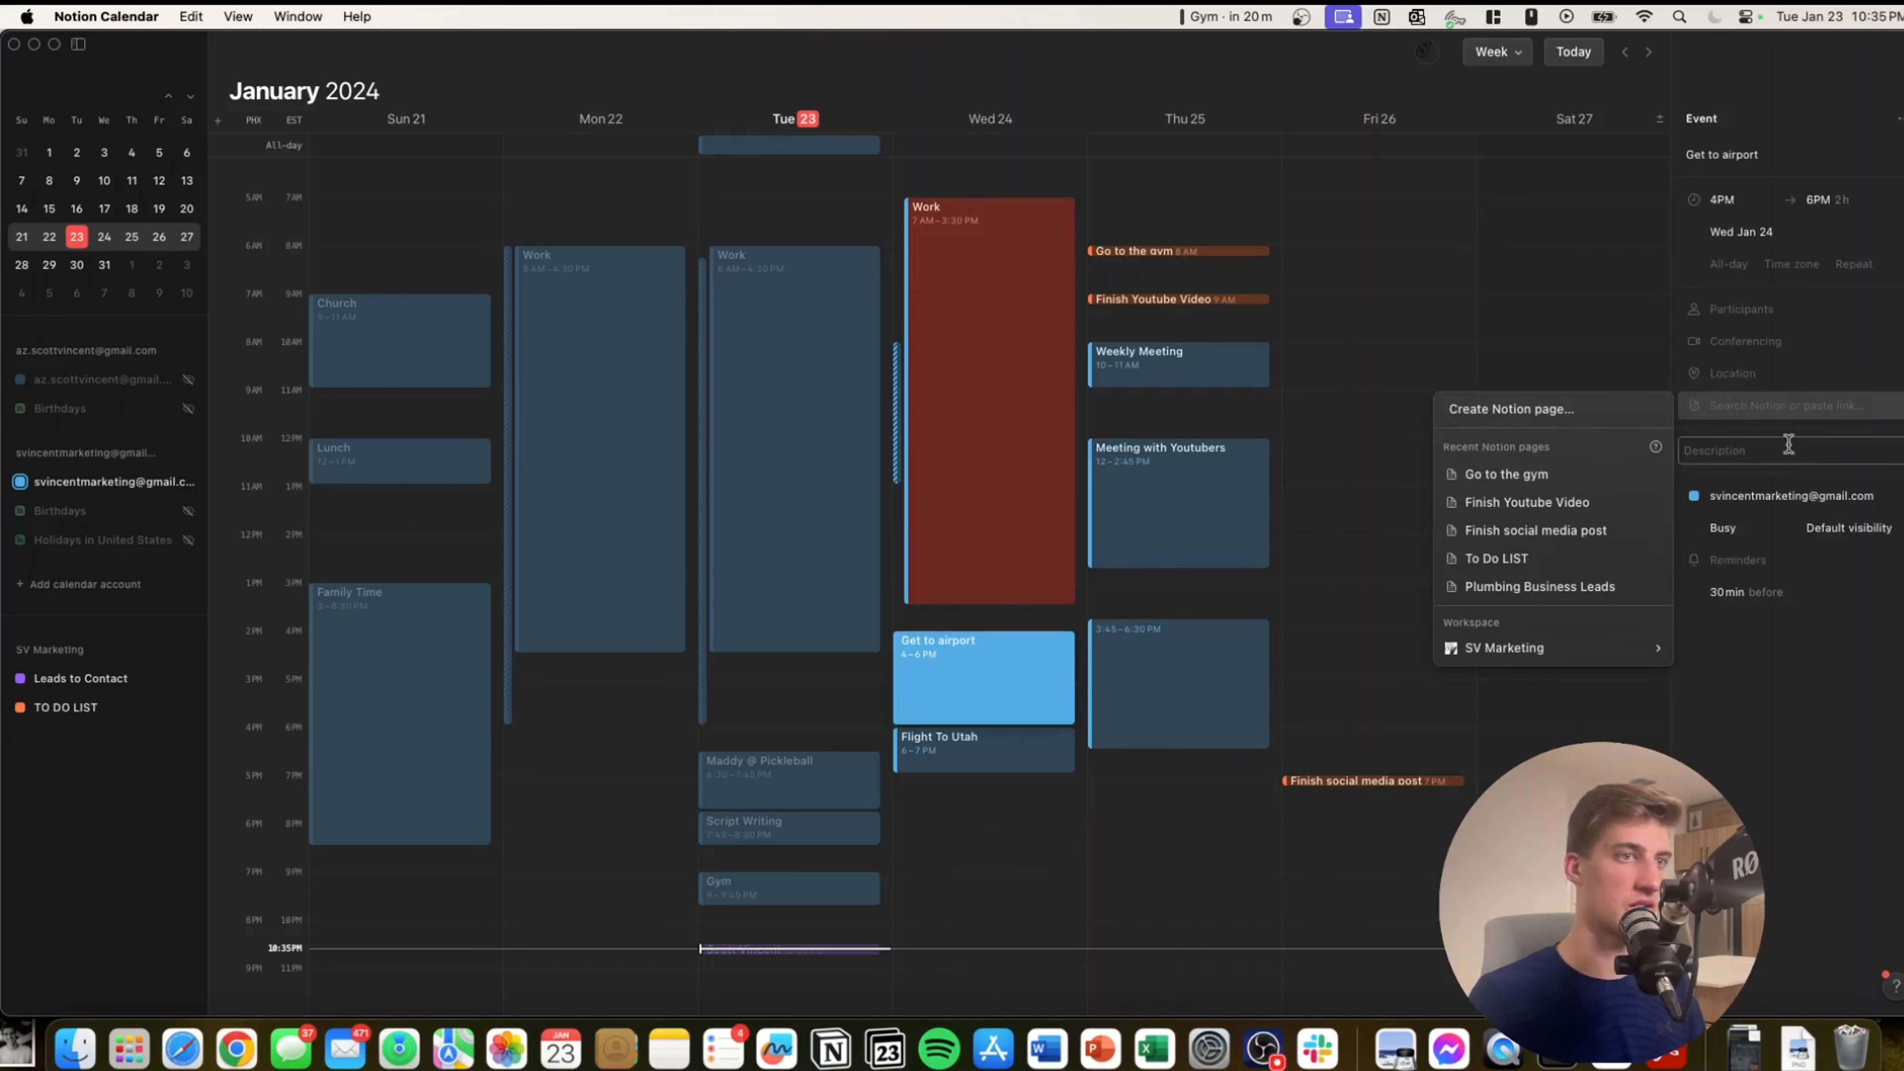
pyautogui.click(1816, 609)
pyautogui.click(1799, 407)
pyautogui.click(1744, 735)
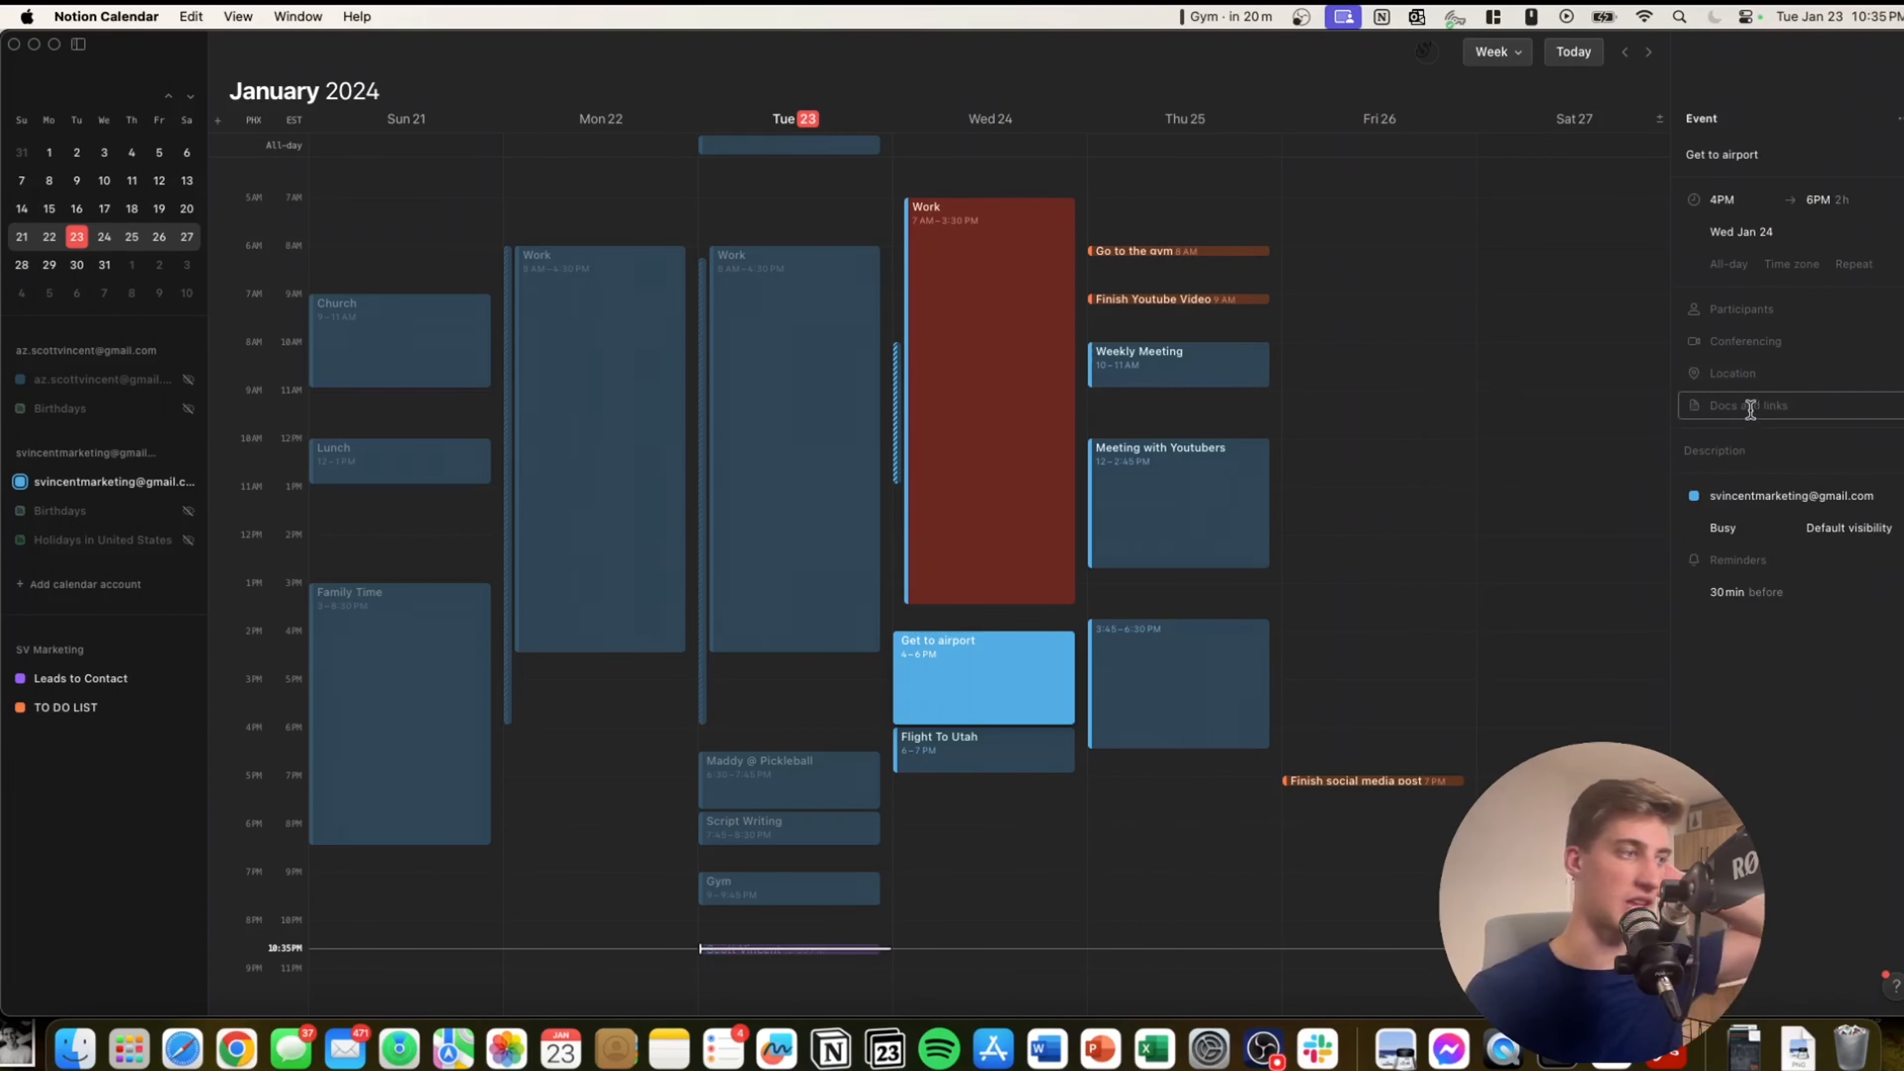
pyautogui.press('Escape')
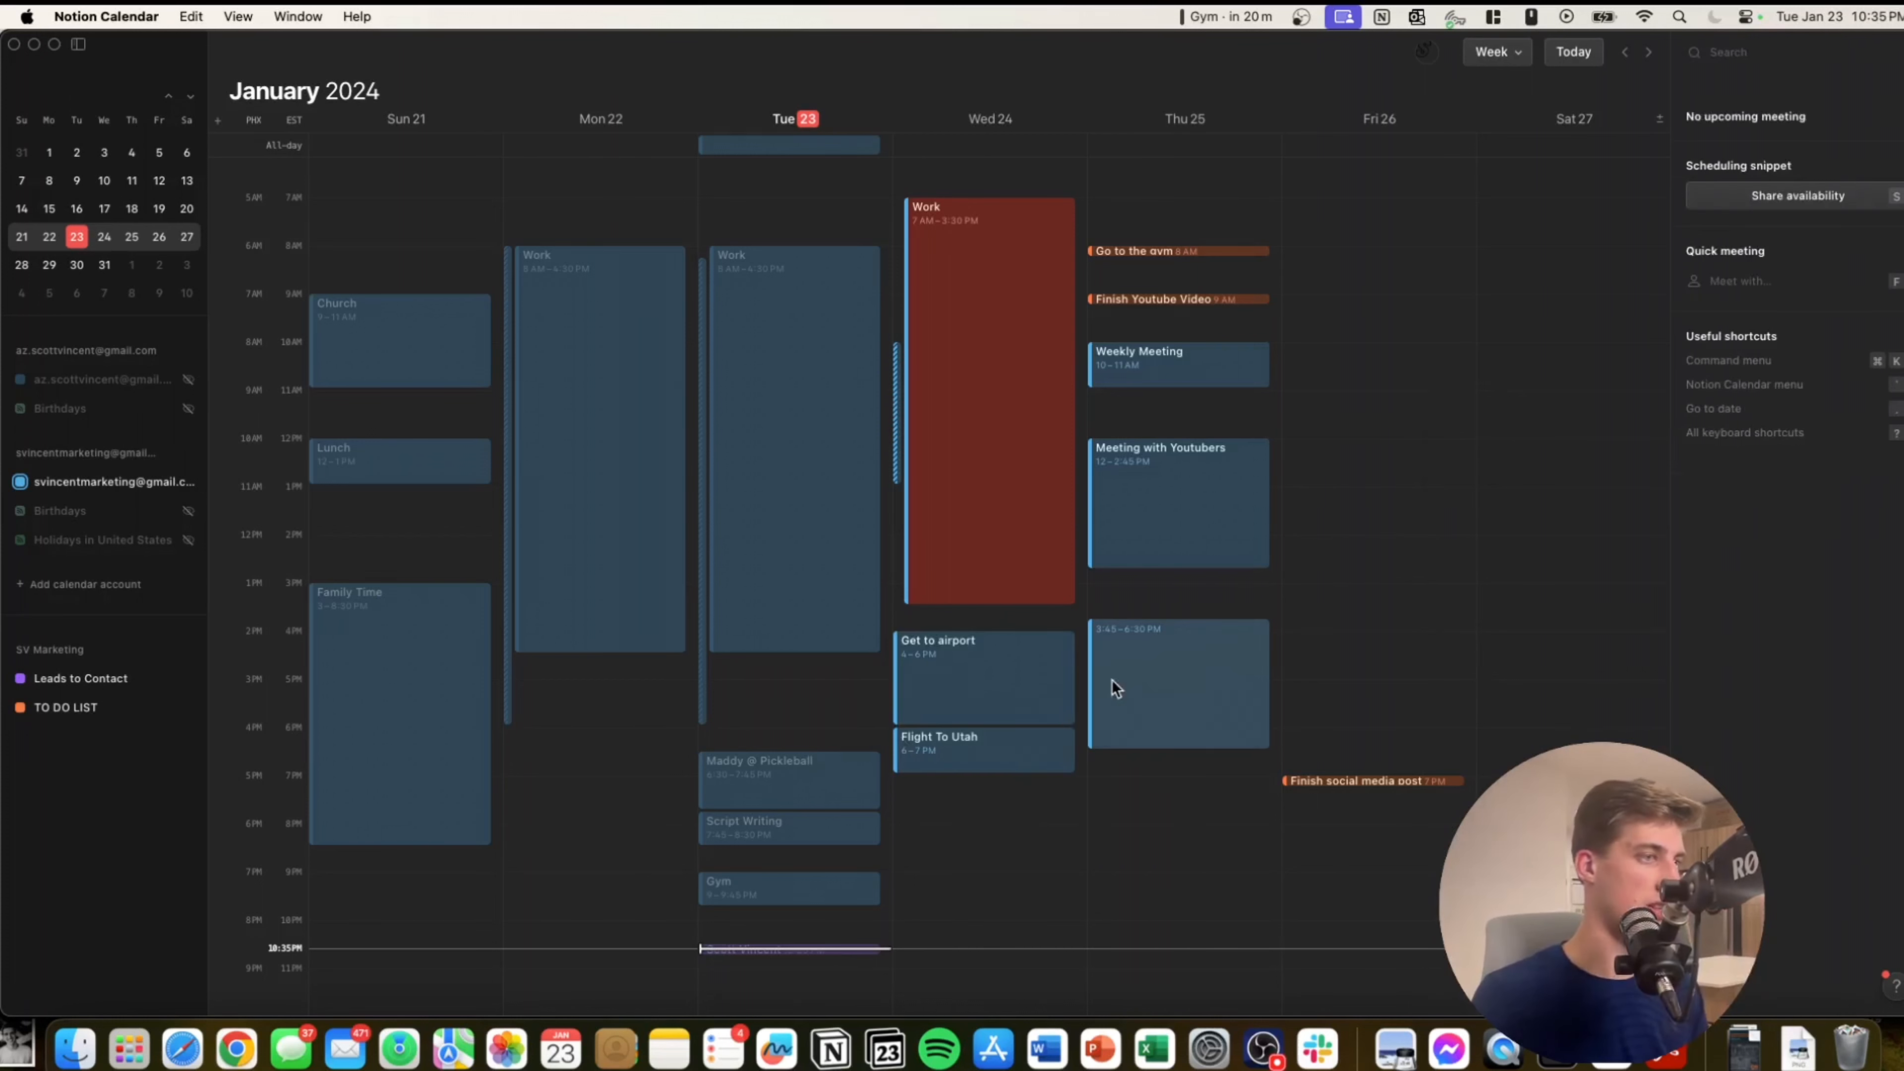
# Create a Notion page titled 'Meeting with Youtubers' and attach it to the 12–2:45 PM Thursday event.
pyautogui.click(1148, 510)
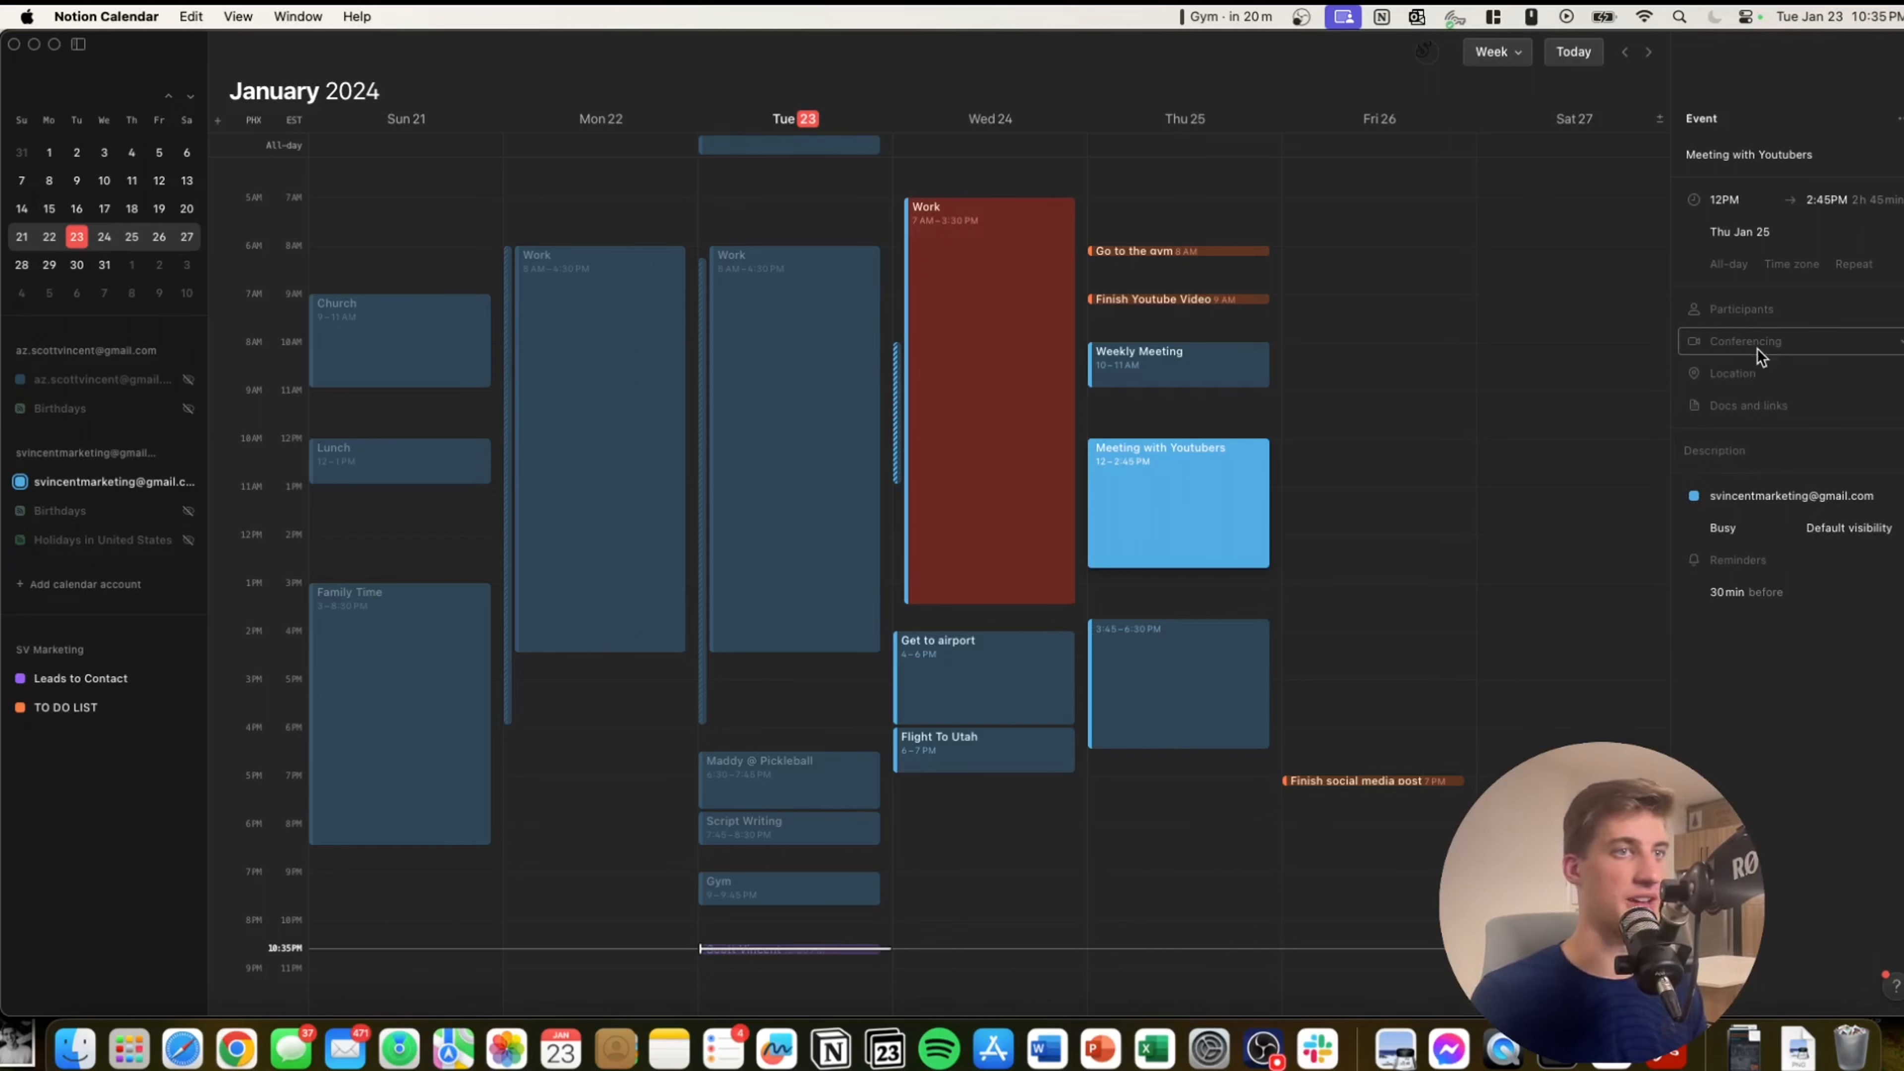
pyautogui.click(1724, 405)
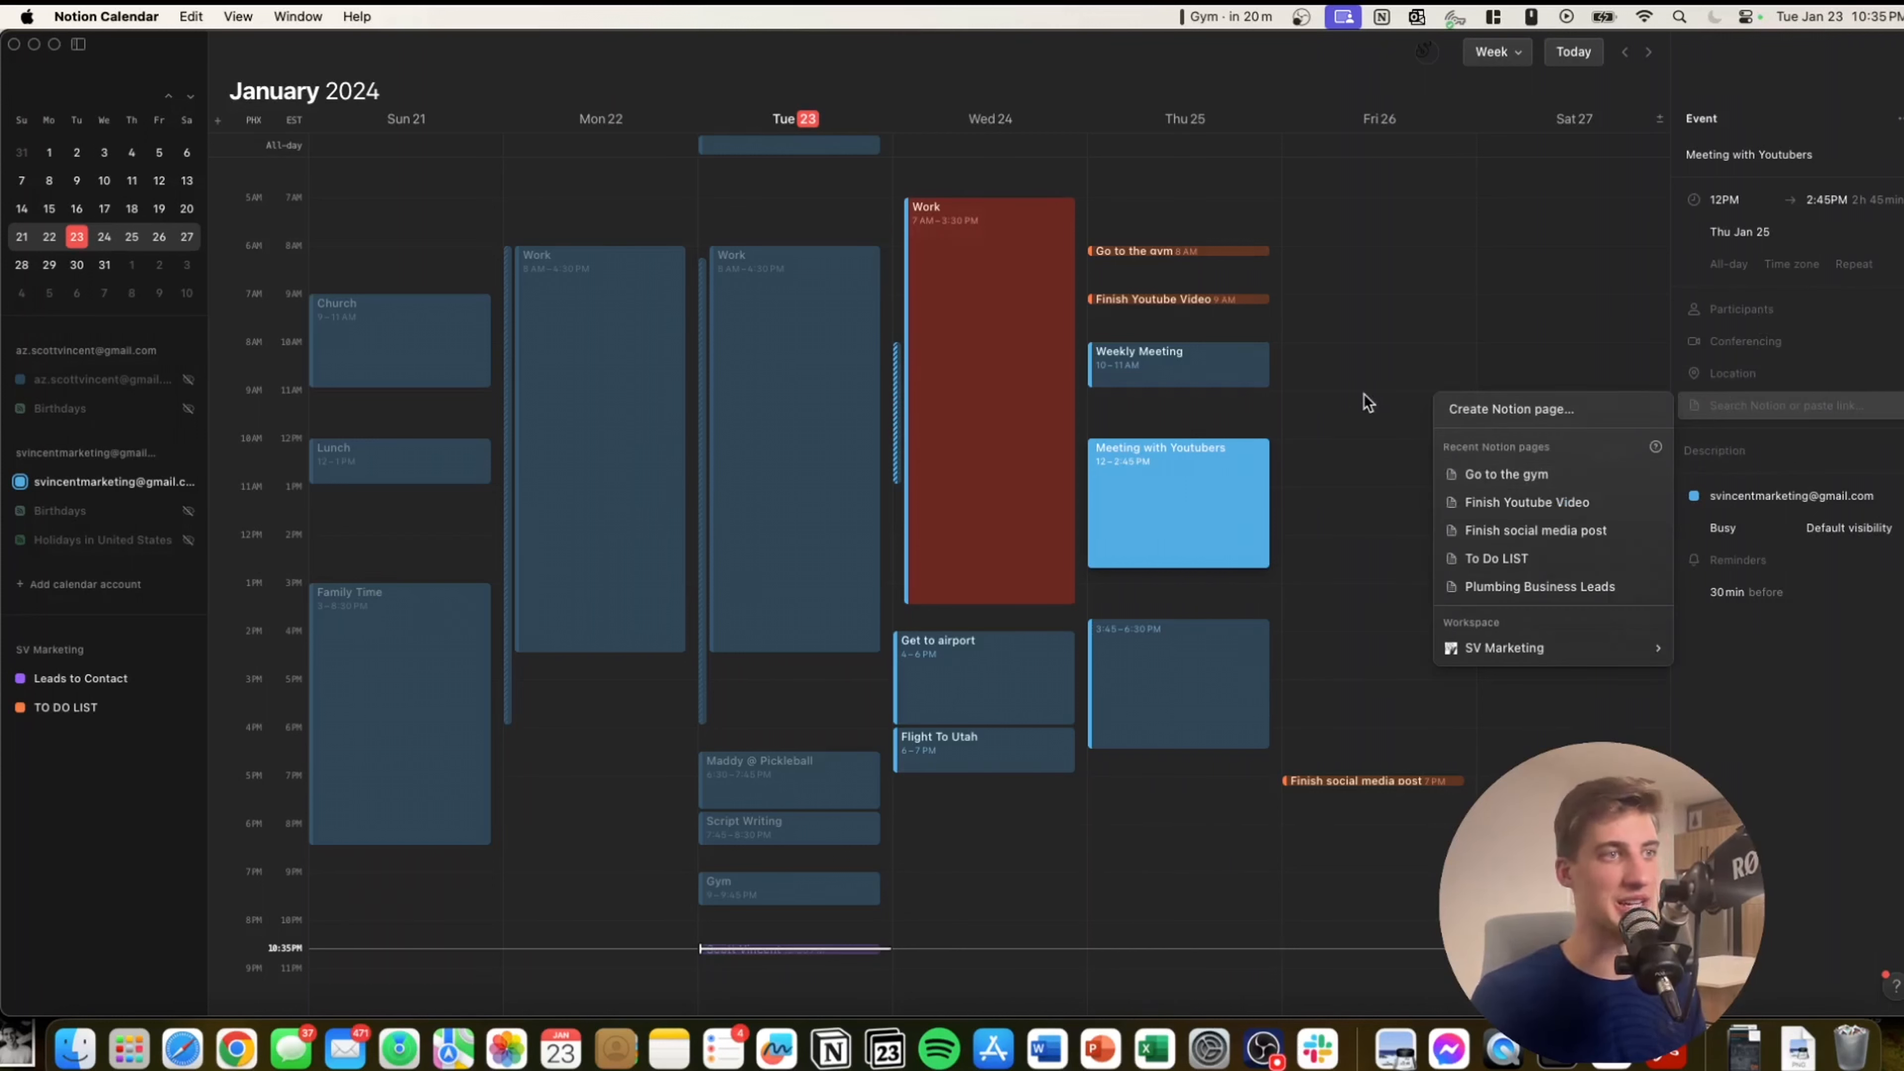
pyautogui.click(1469, 411)
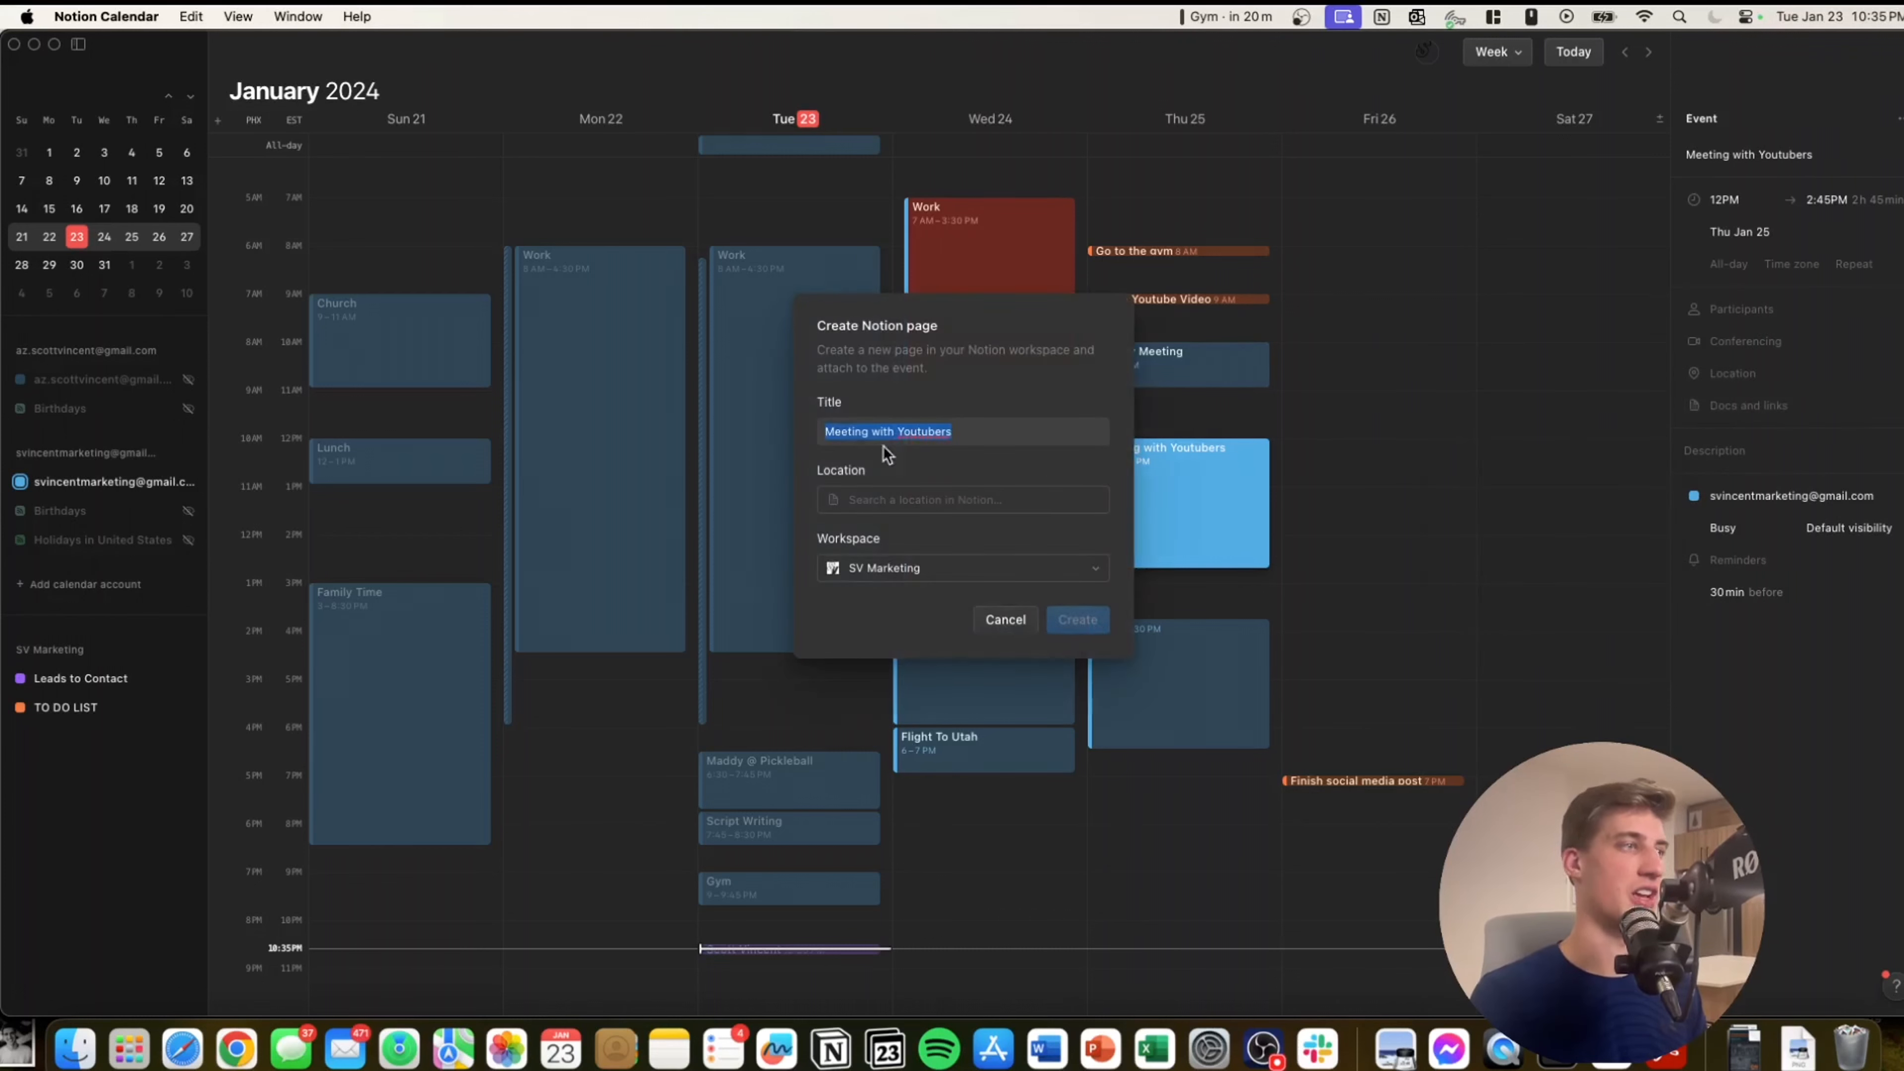
pyautogui.doubleClick(969, 431)
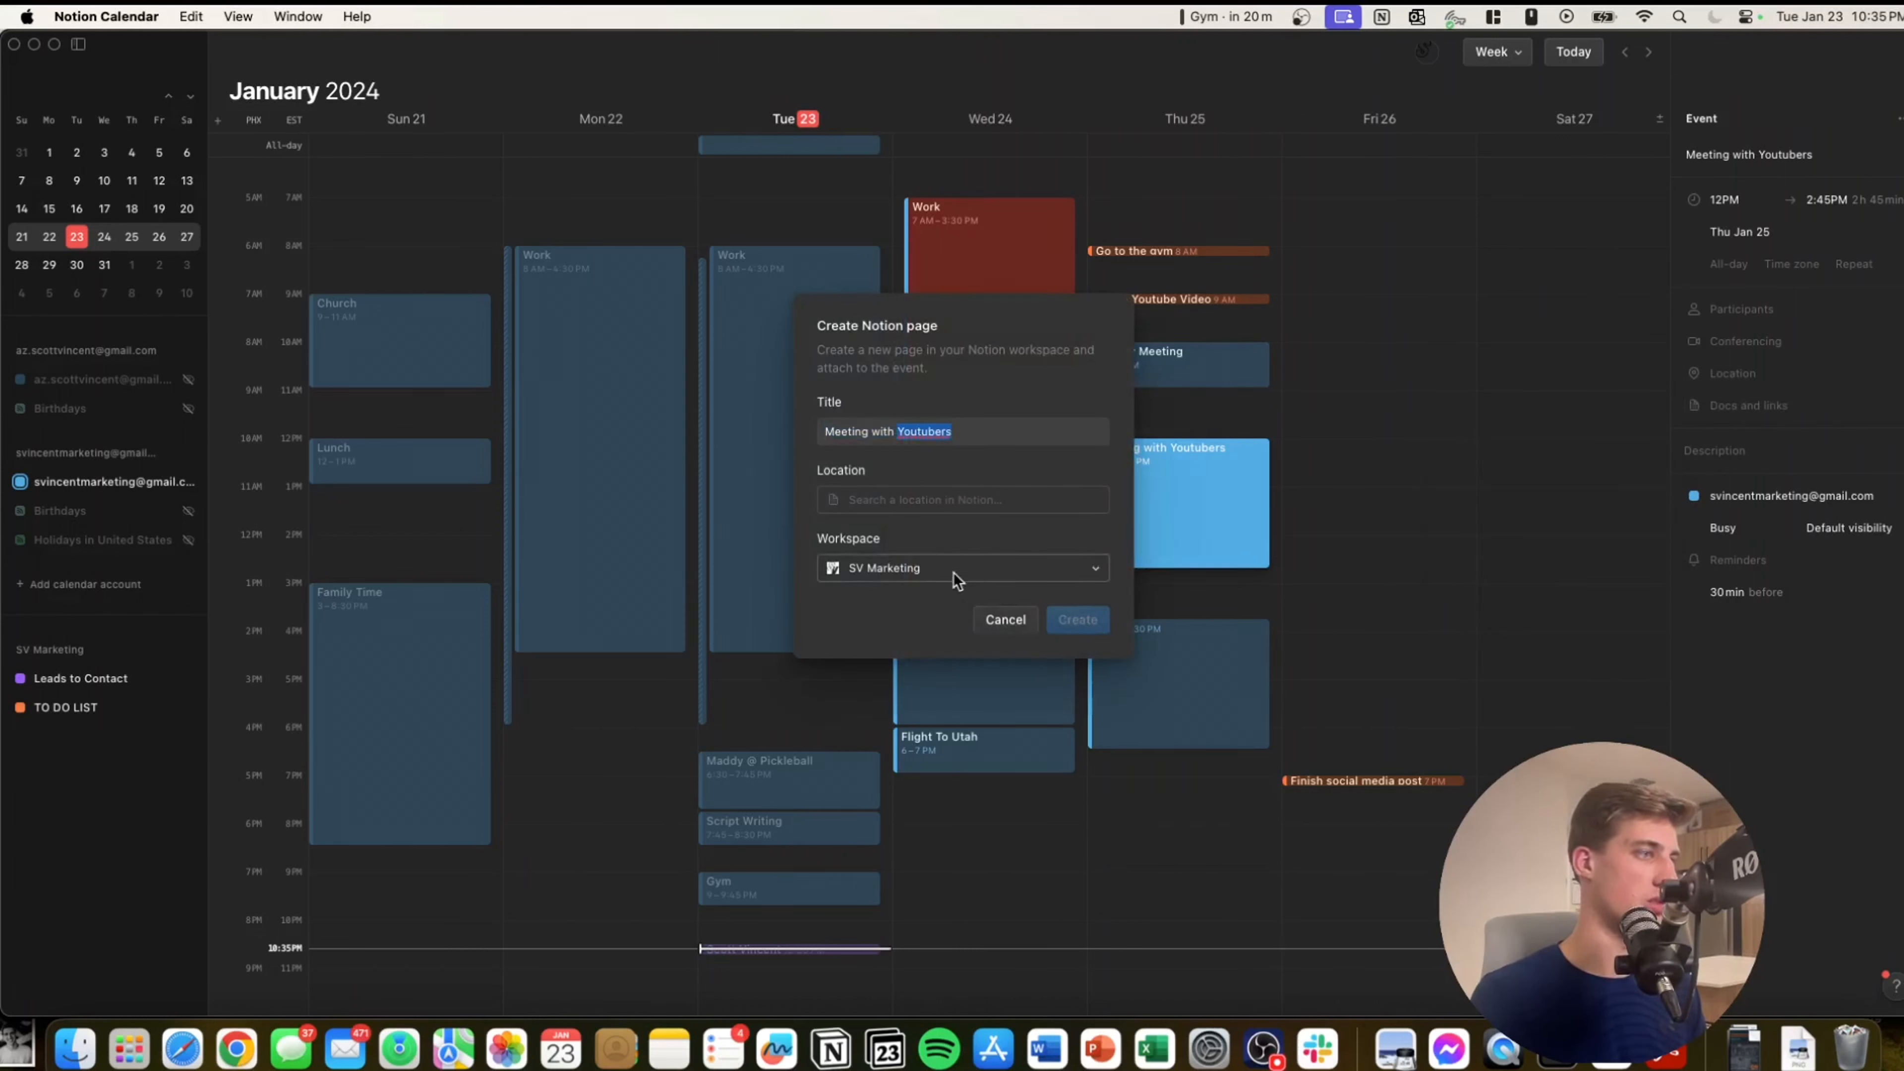
pyautogui.click(963, 501)
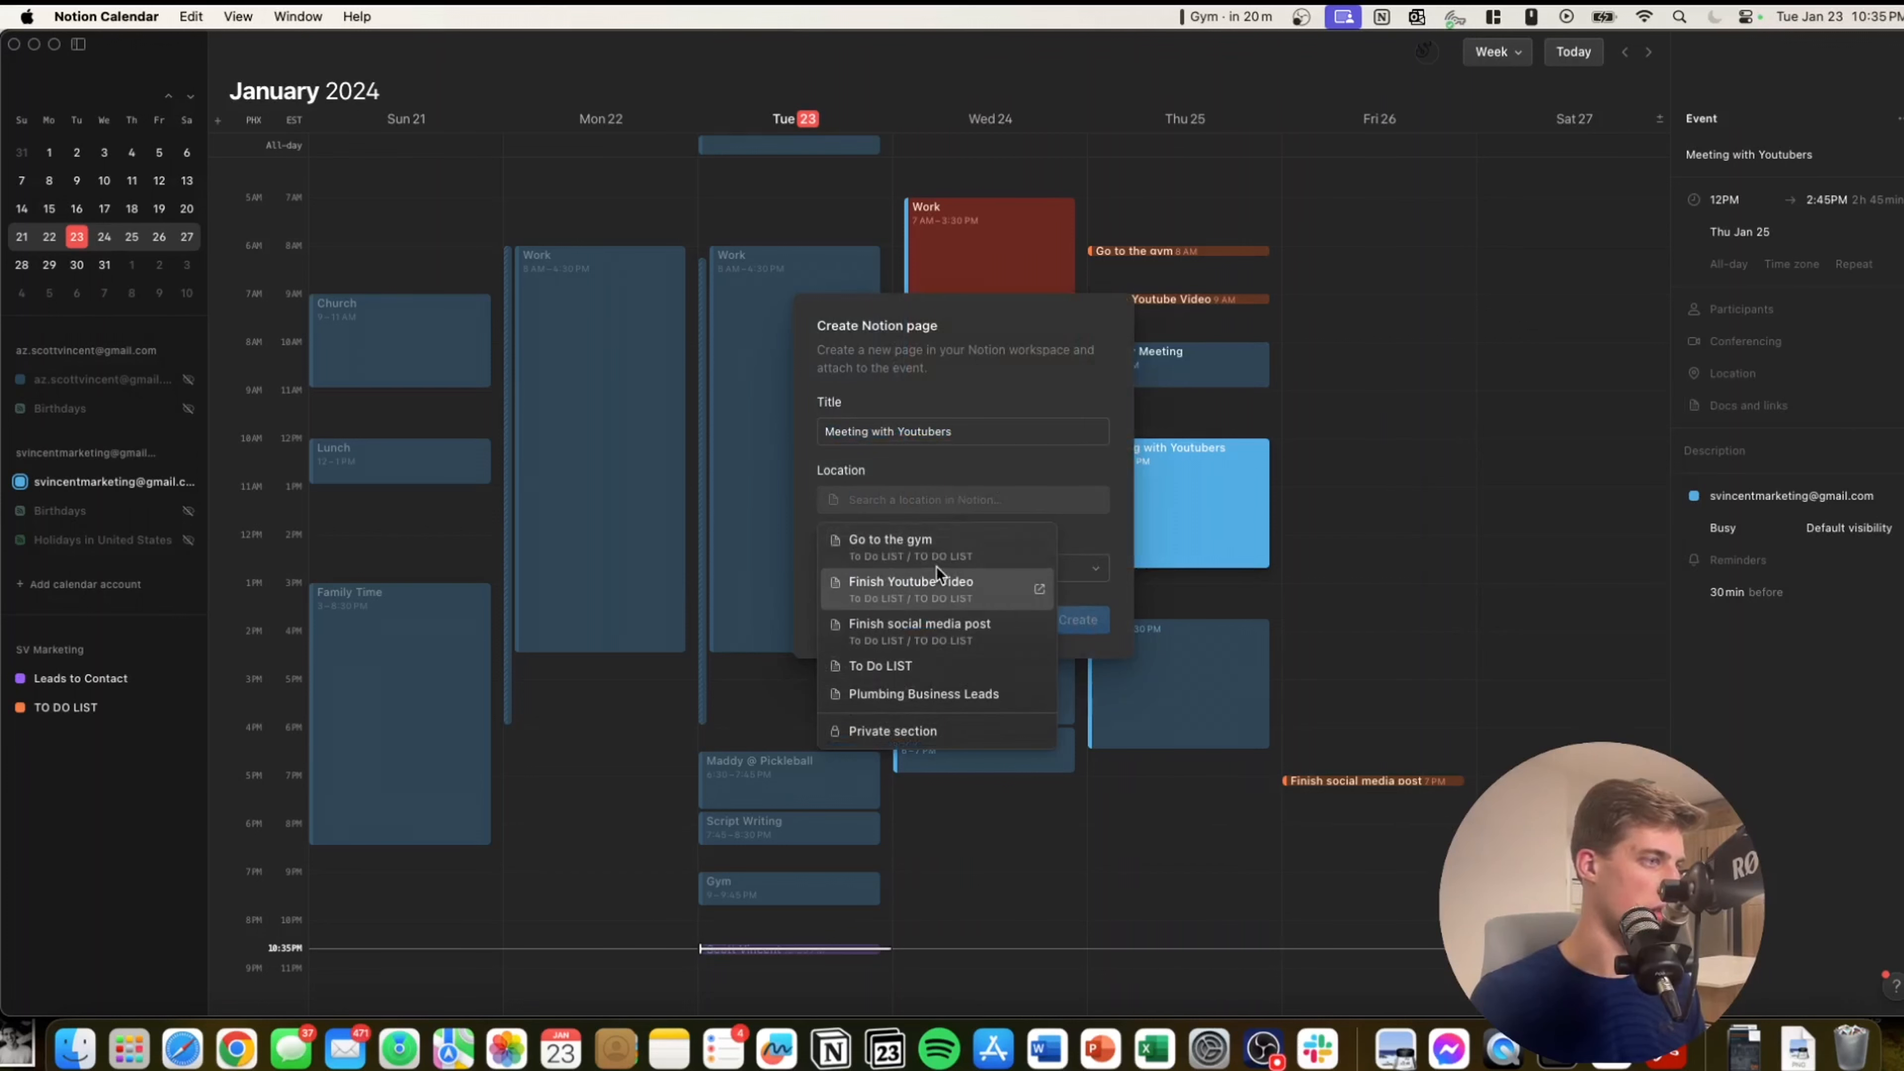
pyautogui.press('Escape')
pyautogui.click(1078, 619)
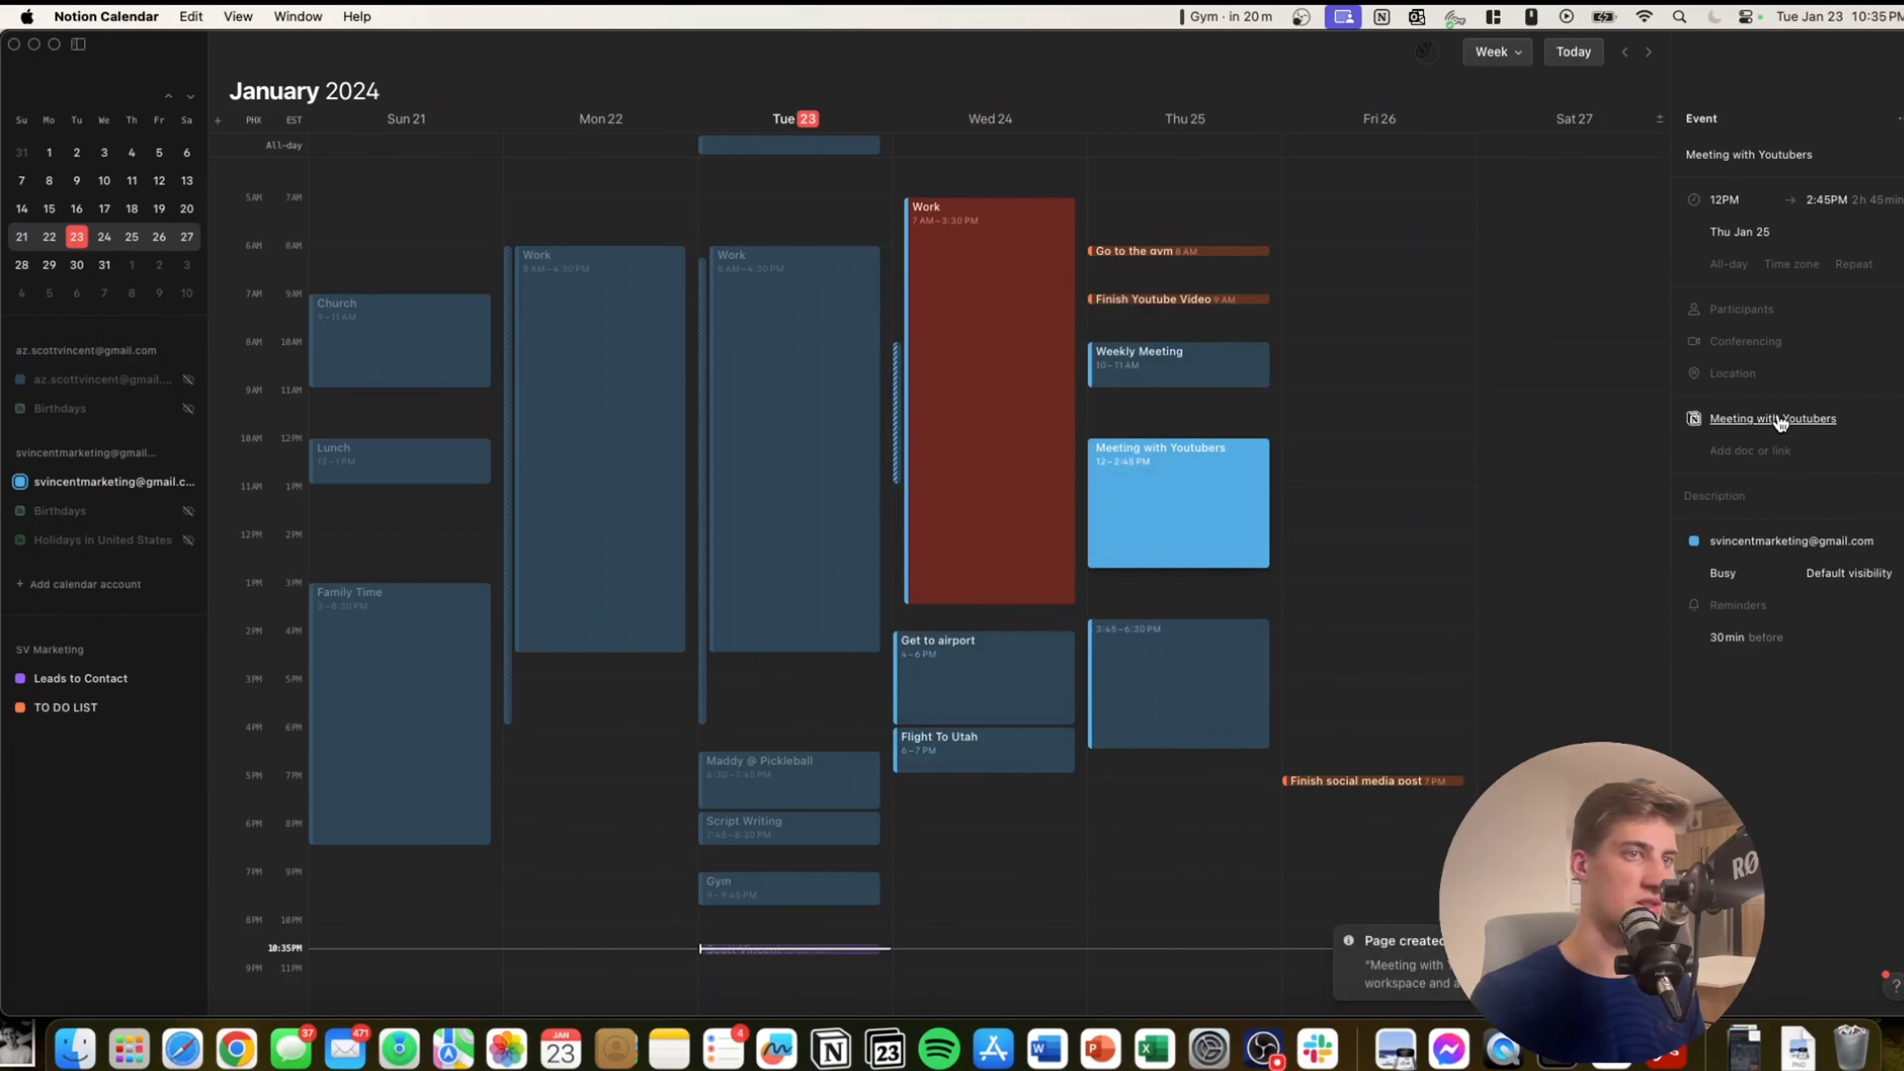
pyautogui.click(1728, 418)
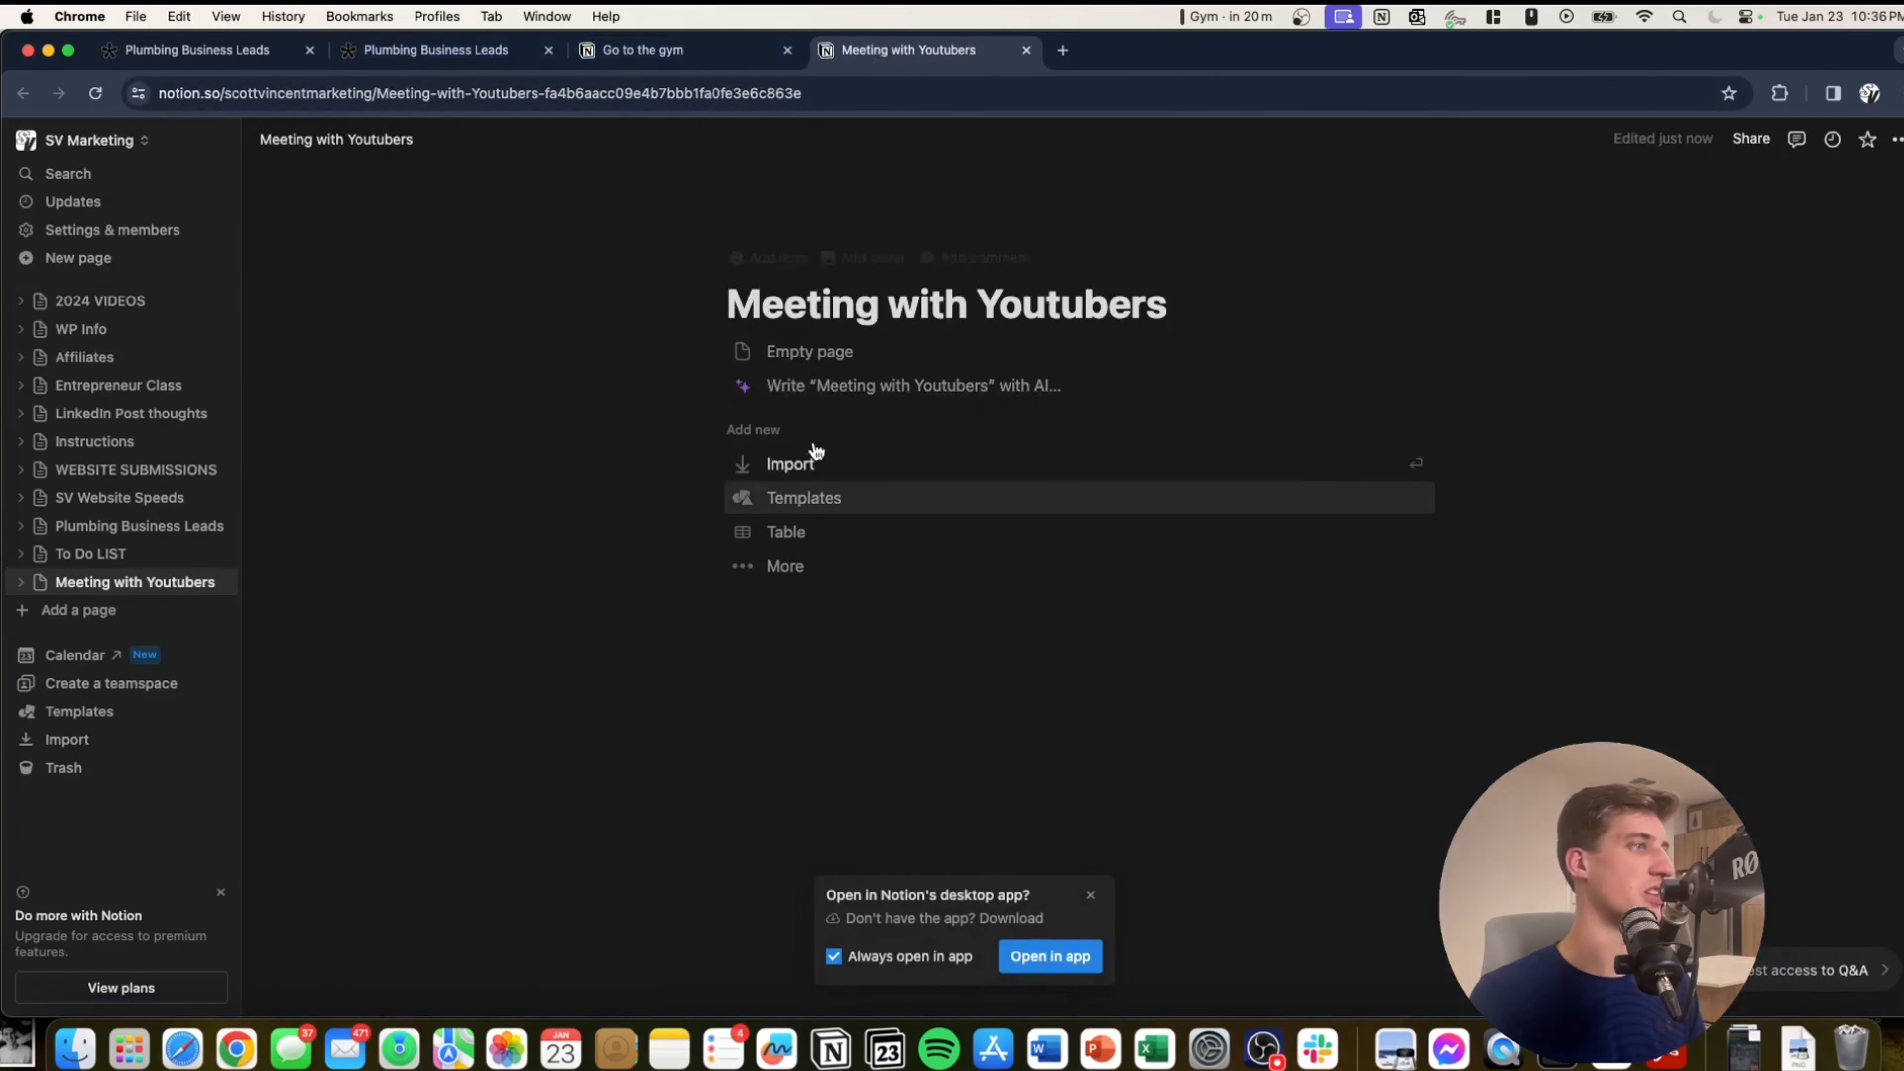
# Start the Meeting with Youtubers page as an Empty page with a line of placeholder text.
pyautogui.click(821, 352)
pyautogui.write('ugUHFAIOshdfiugadsfpoij')
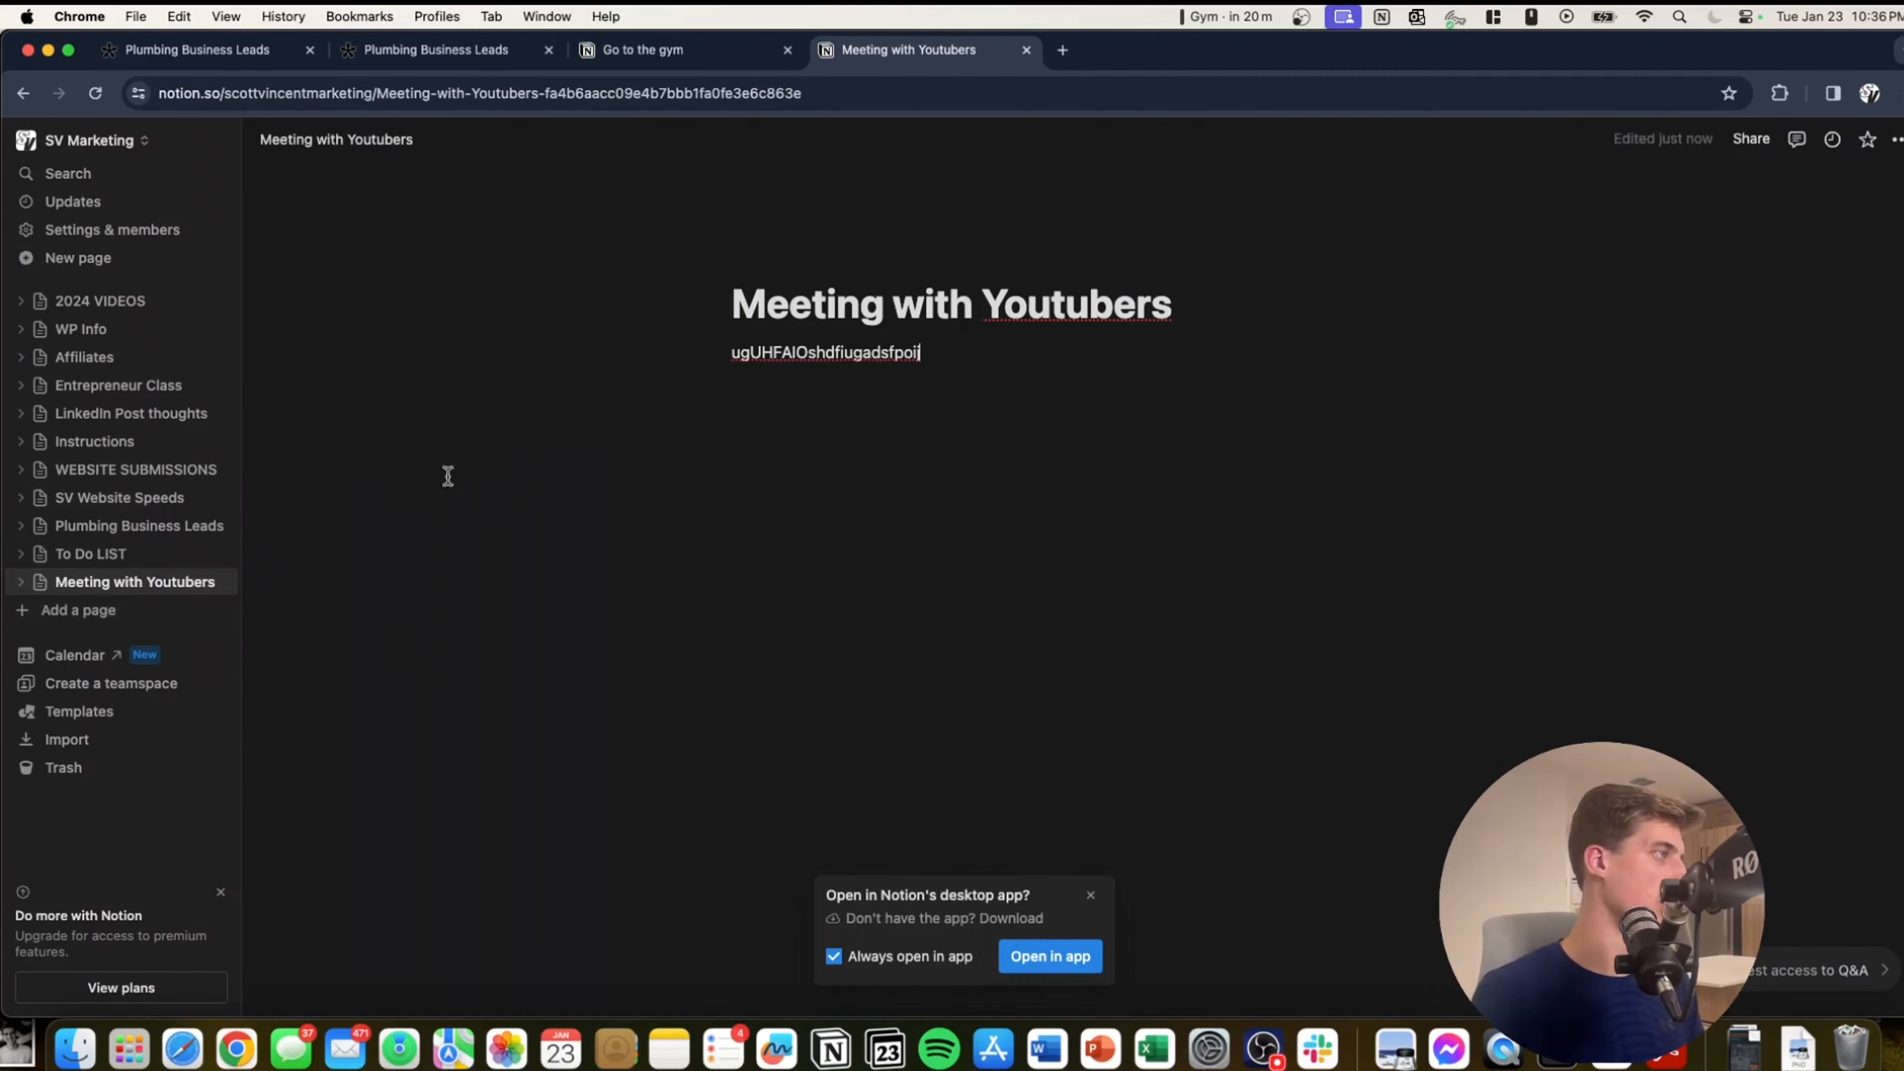
pyautogui.hotkey('ctrl', 'Up')
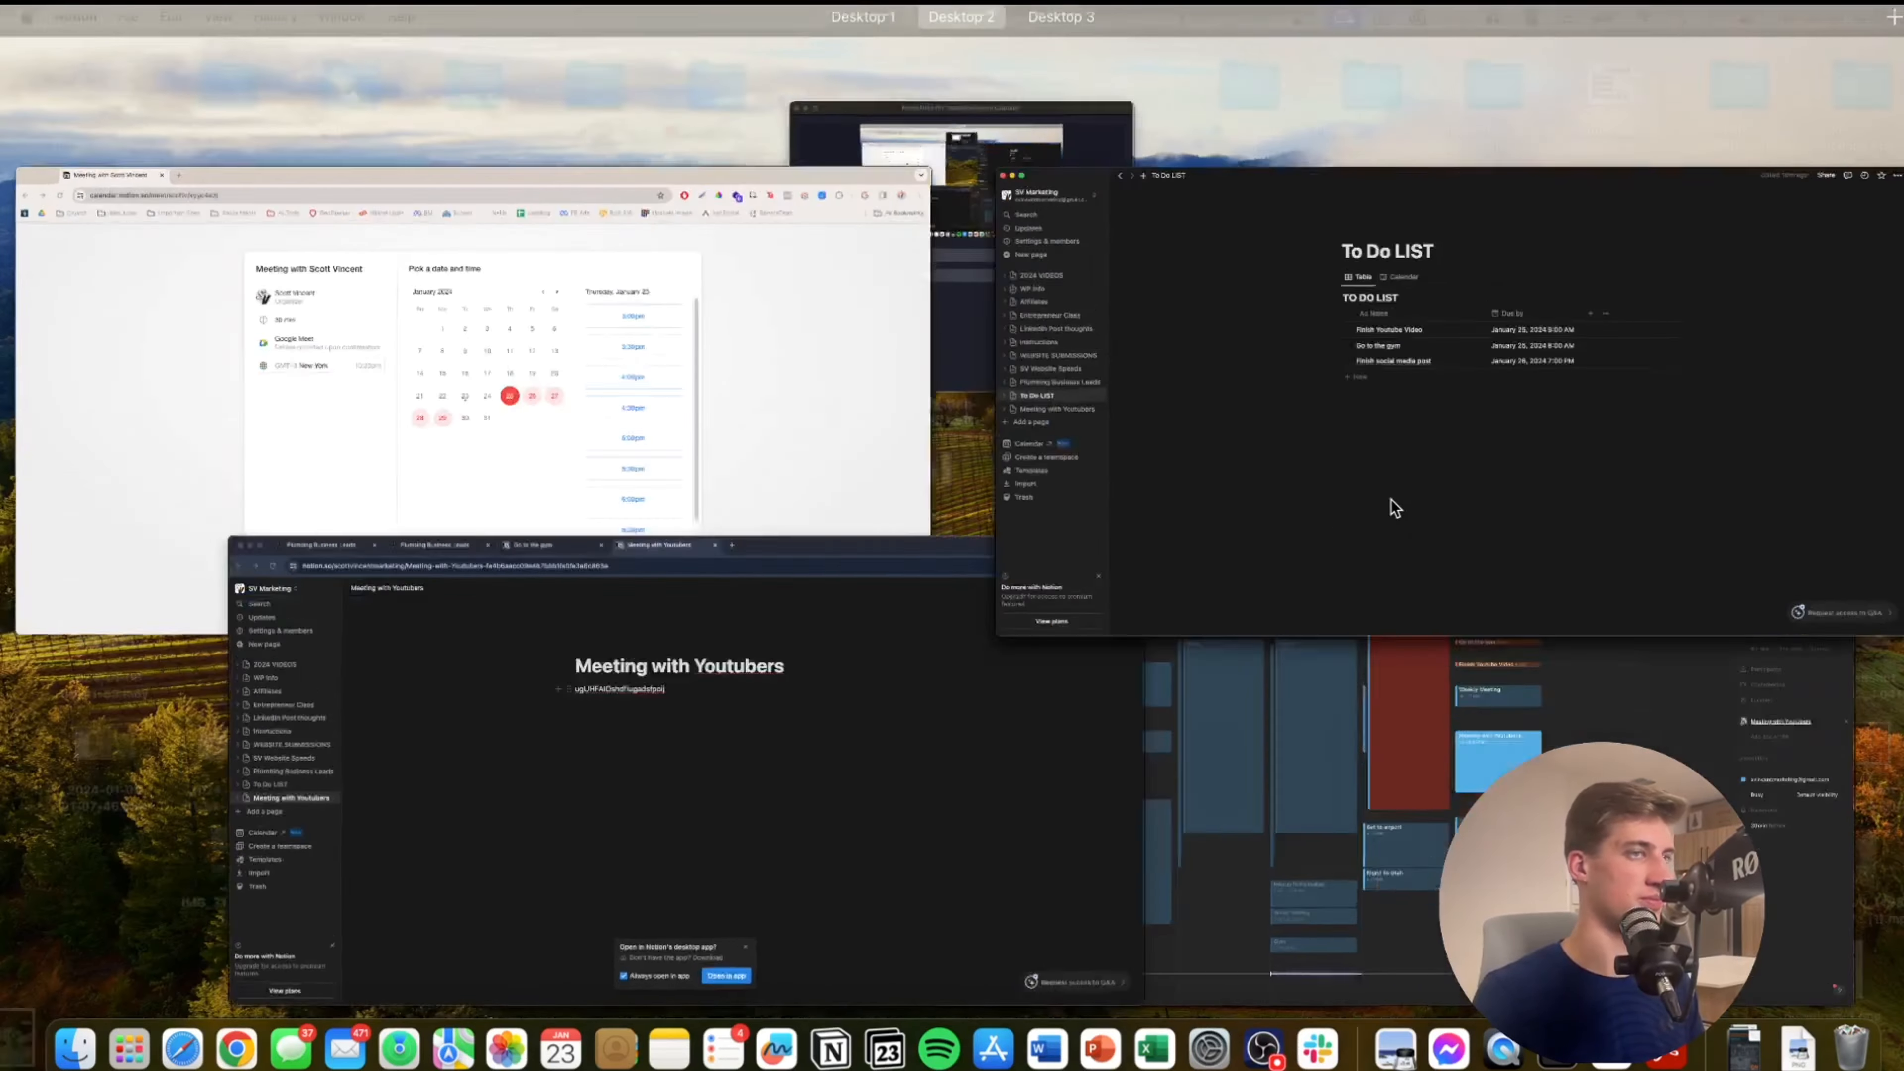
pyautogui.click(1390, 499)
pyautogui.hotkey('ctrl', 'Up')
pyautogui.click(1373, 540)
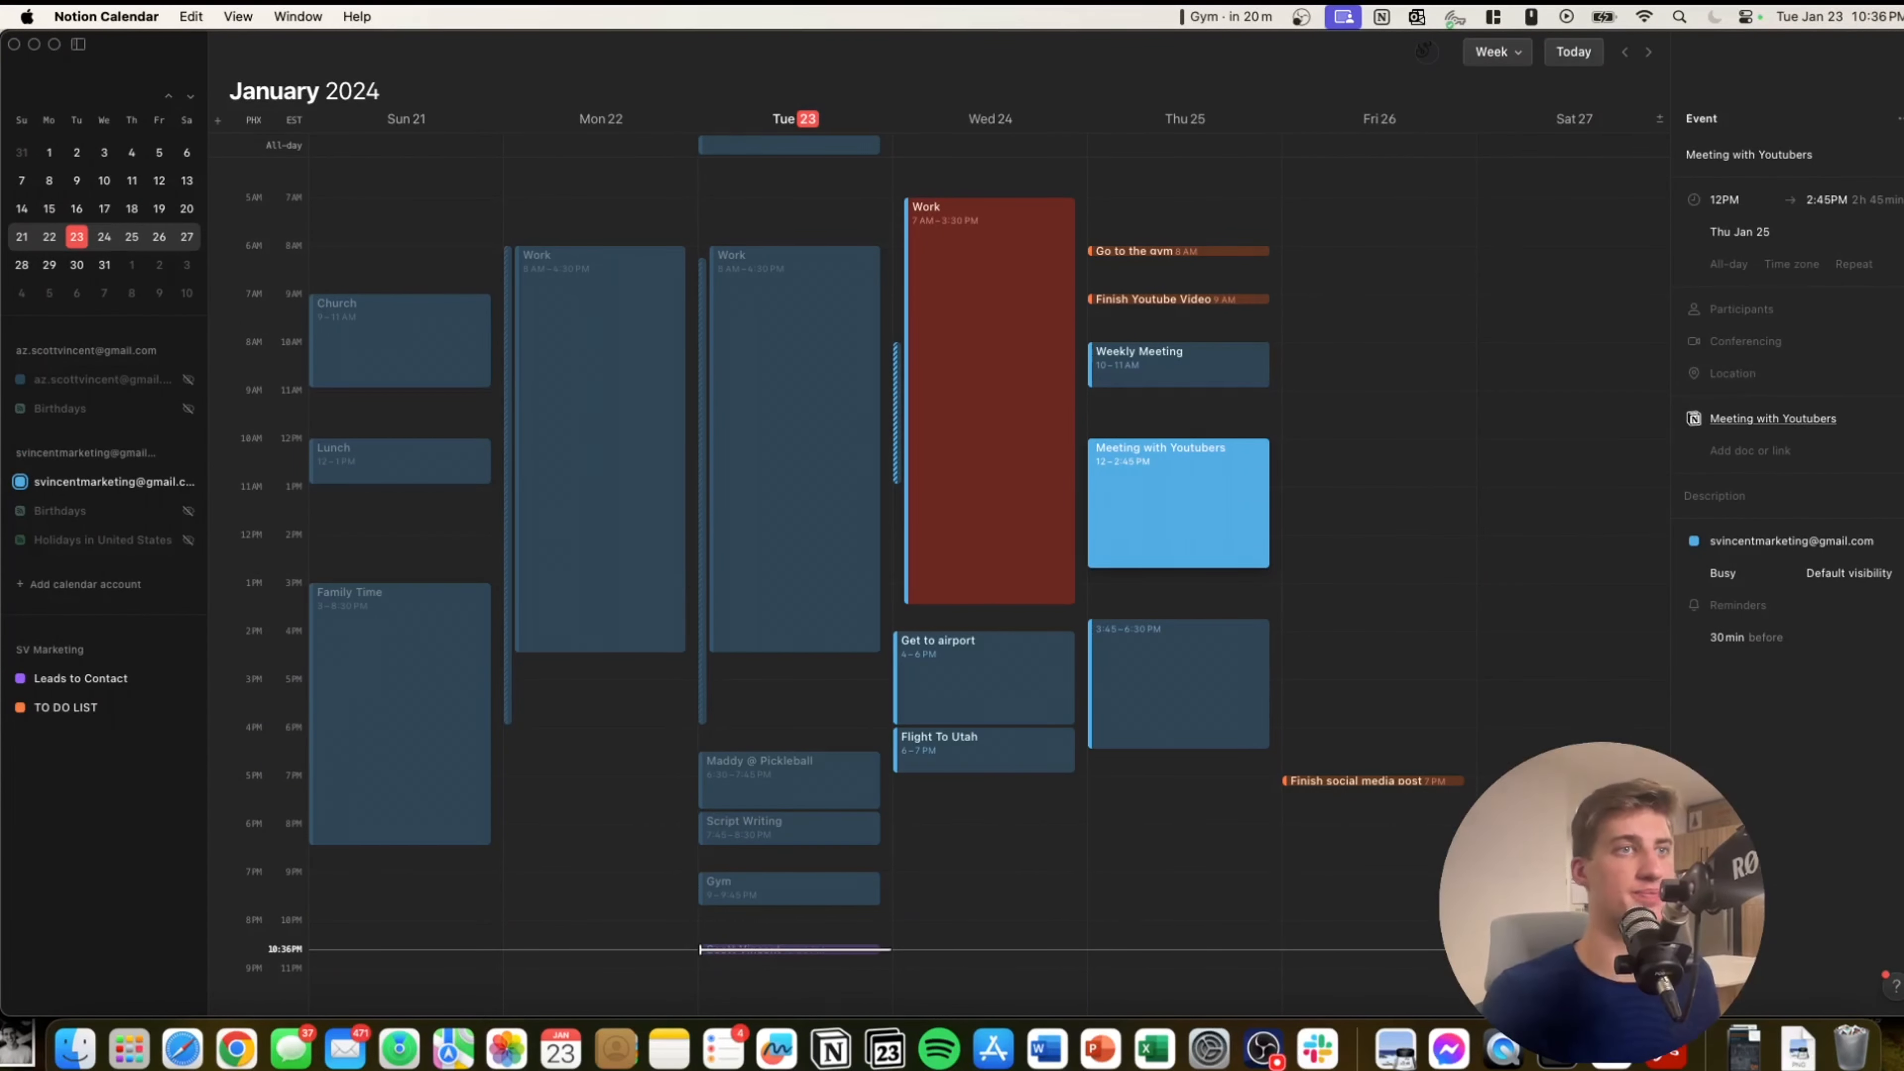
pyautogui.press('Escape')
# Enable Menu bar calendar in Settings and check its dropdown showing Work in 8h 24m.
pyautogui.click(105, 16)
pyautogui.click(100, 88)
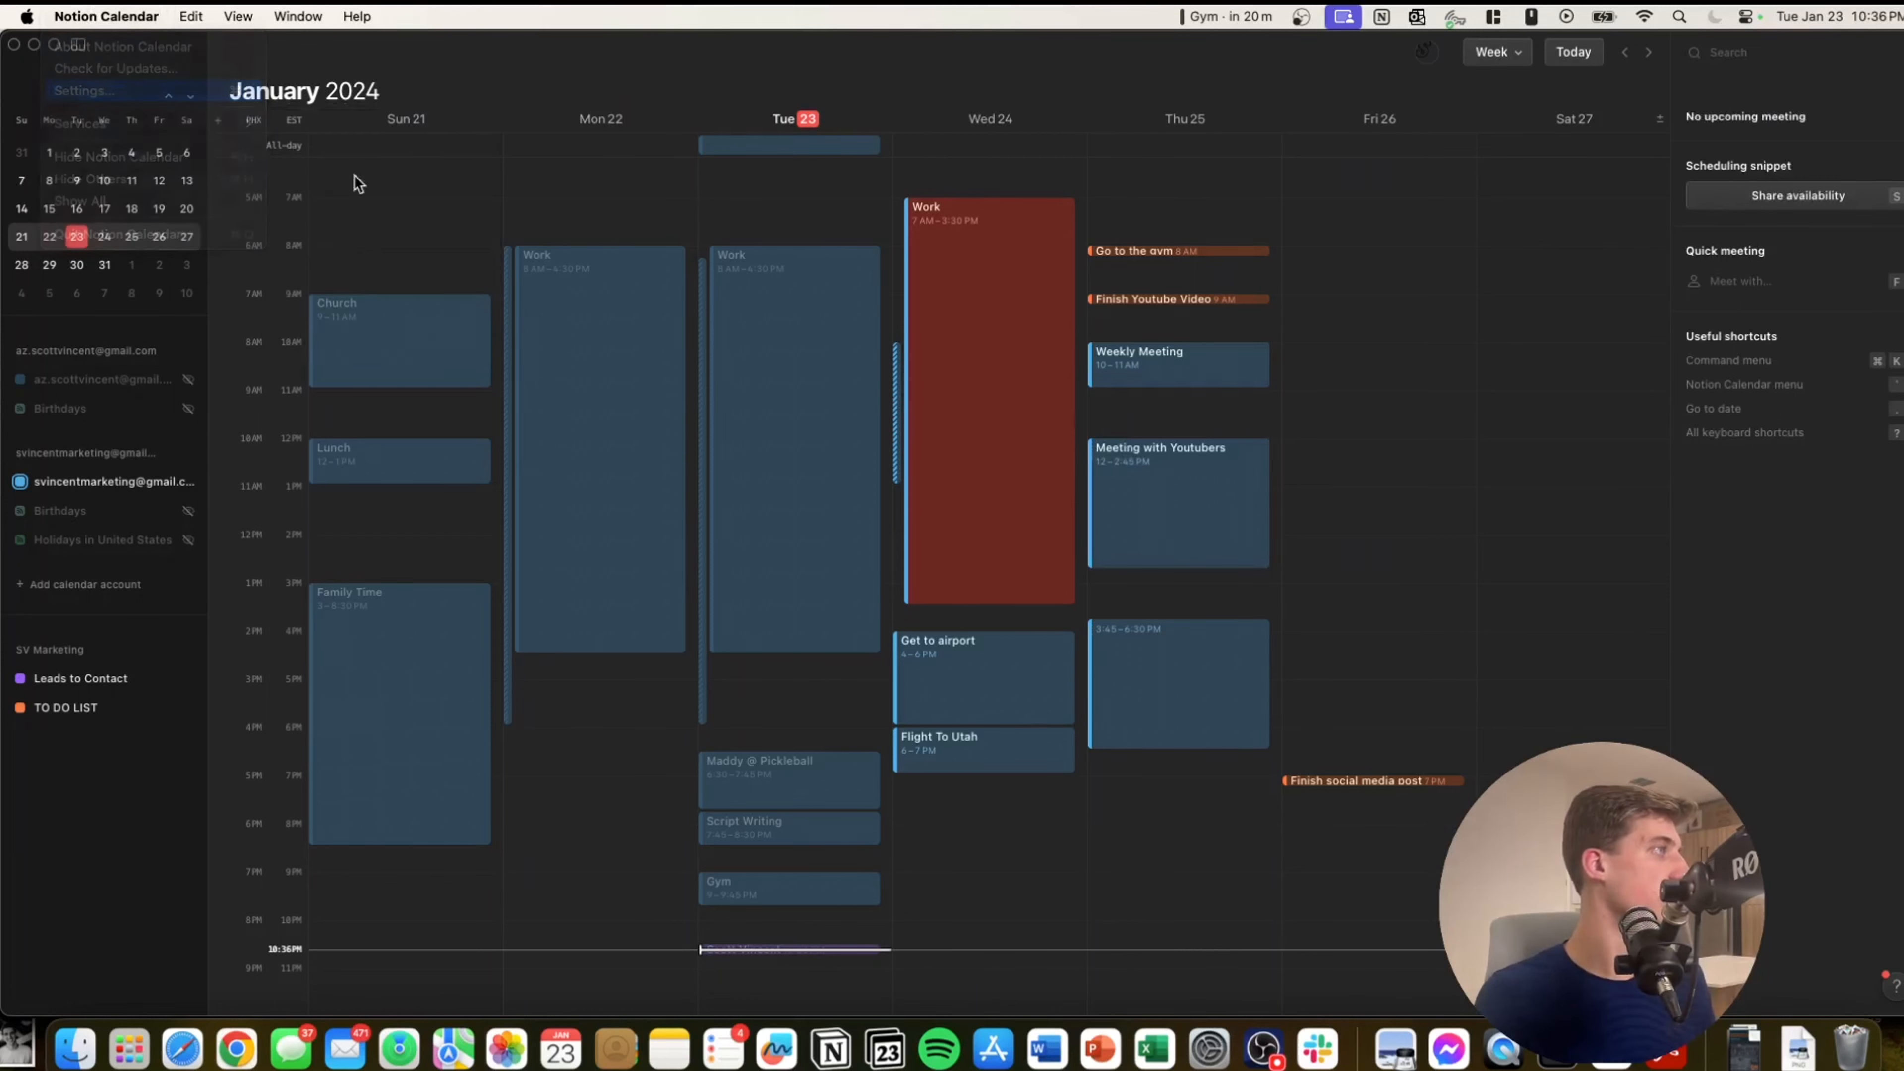
pyautogui.click(776, 390)
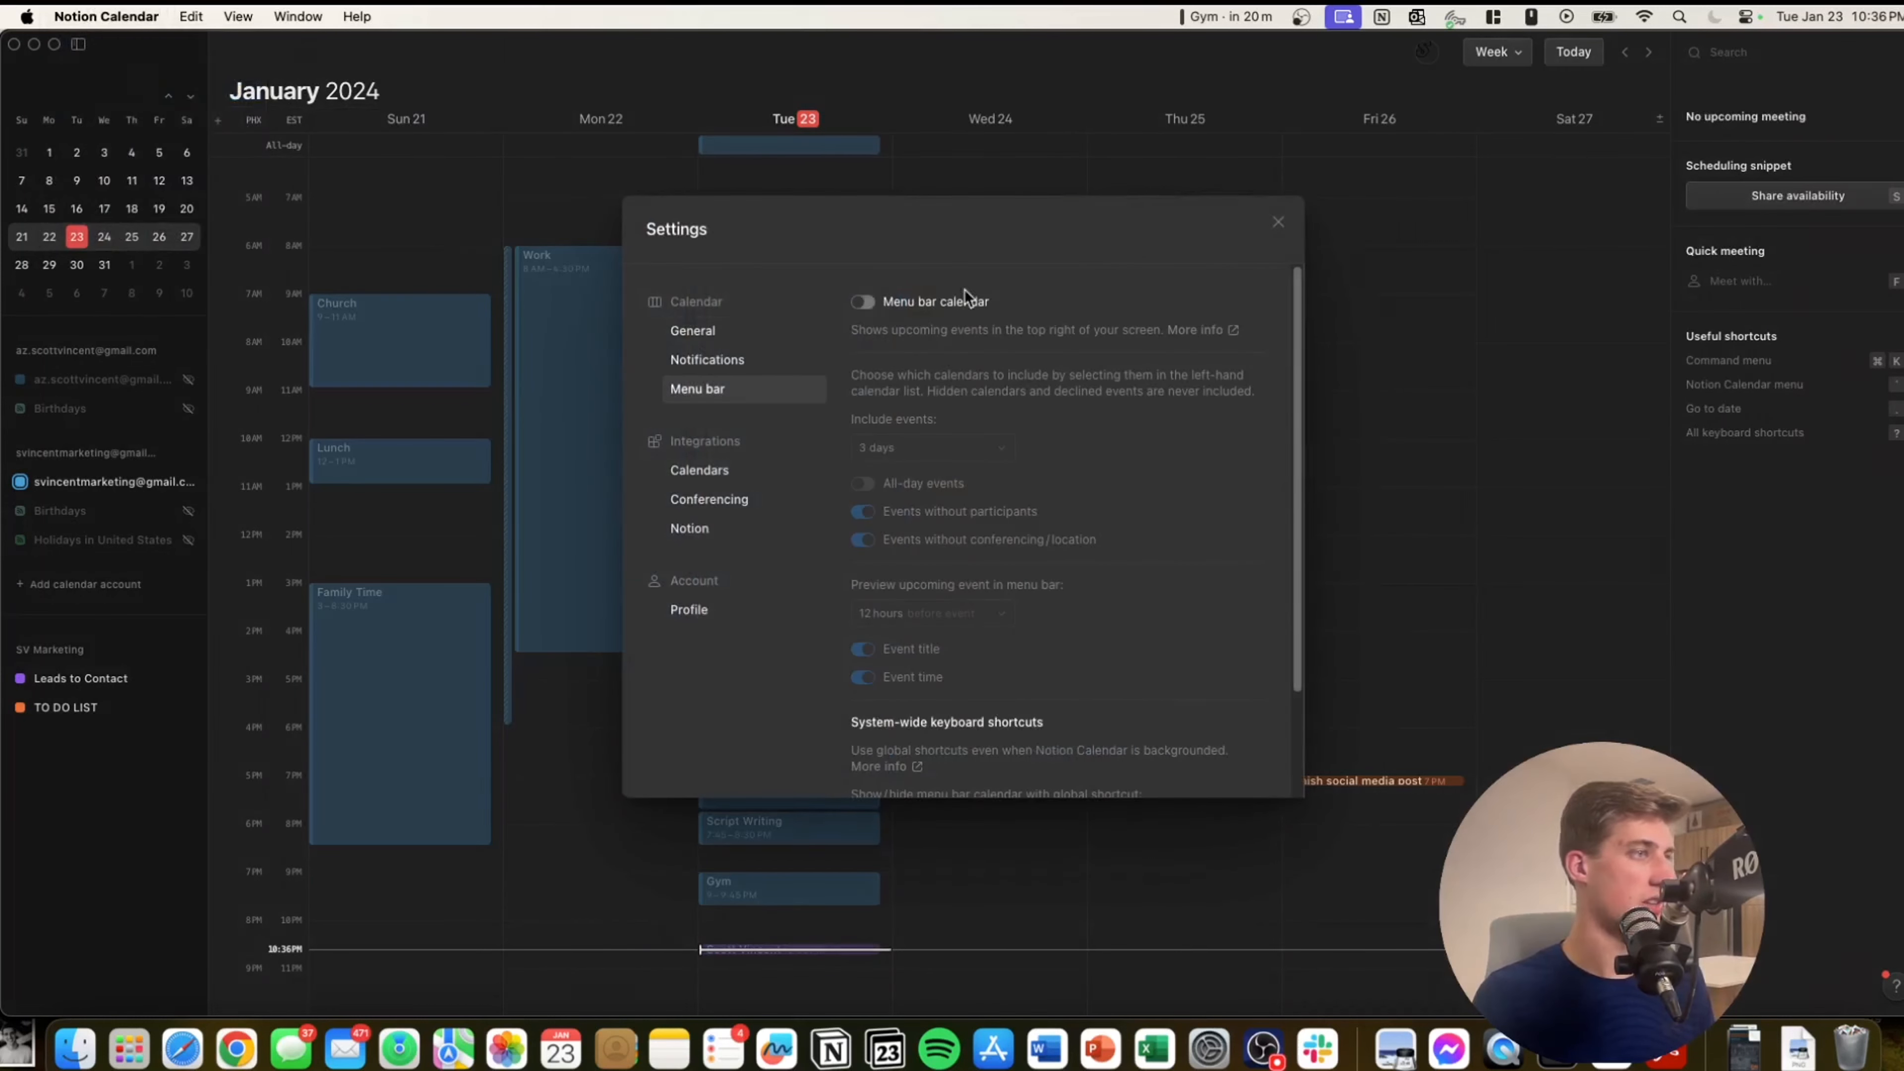
pyautogui.click(863, 301)
pyautogui.click(866, 302)
pyautogui.click(866, 302)
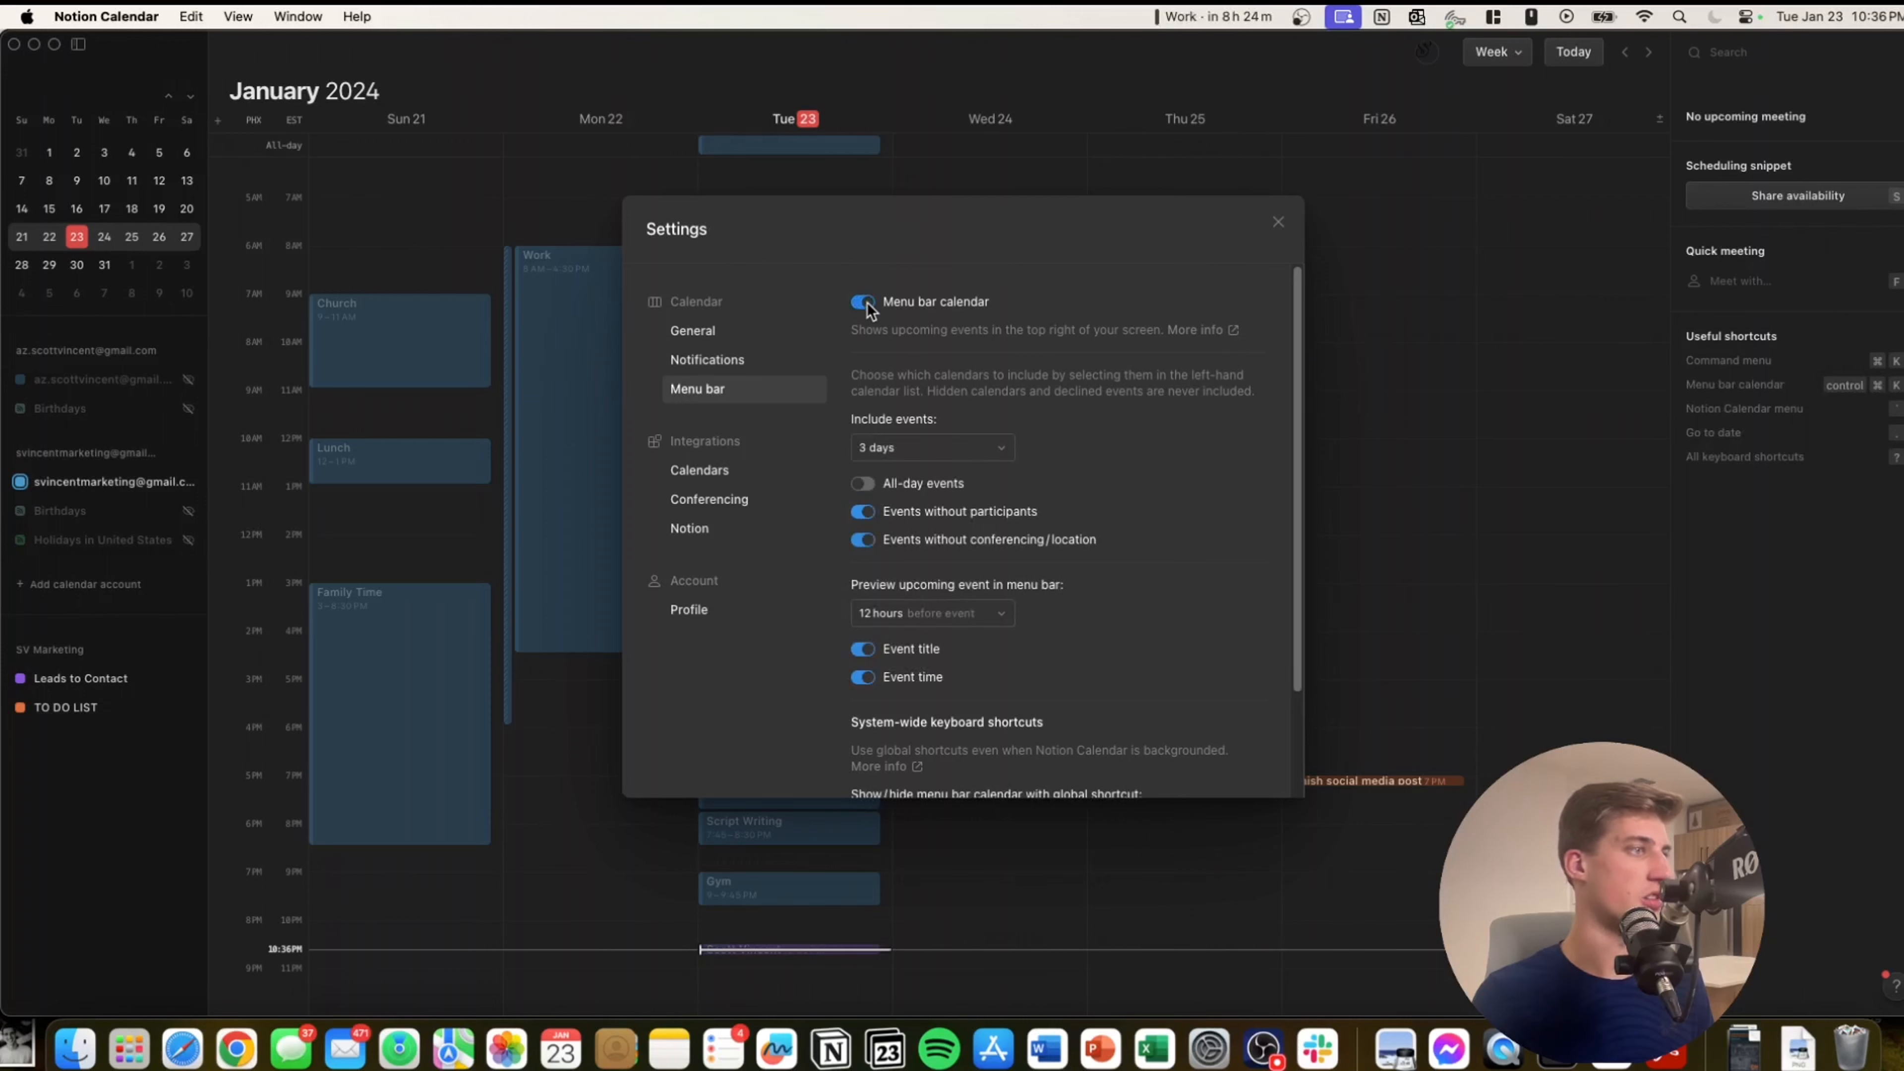
pyautogui.click(1229, 12)
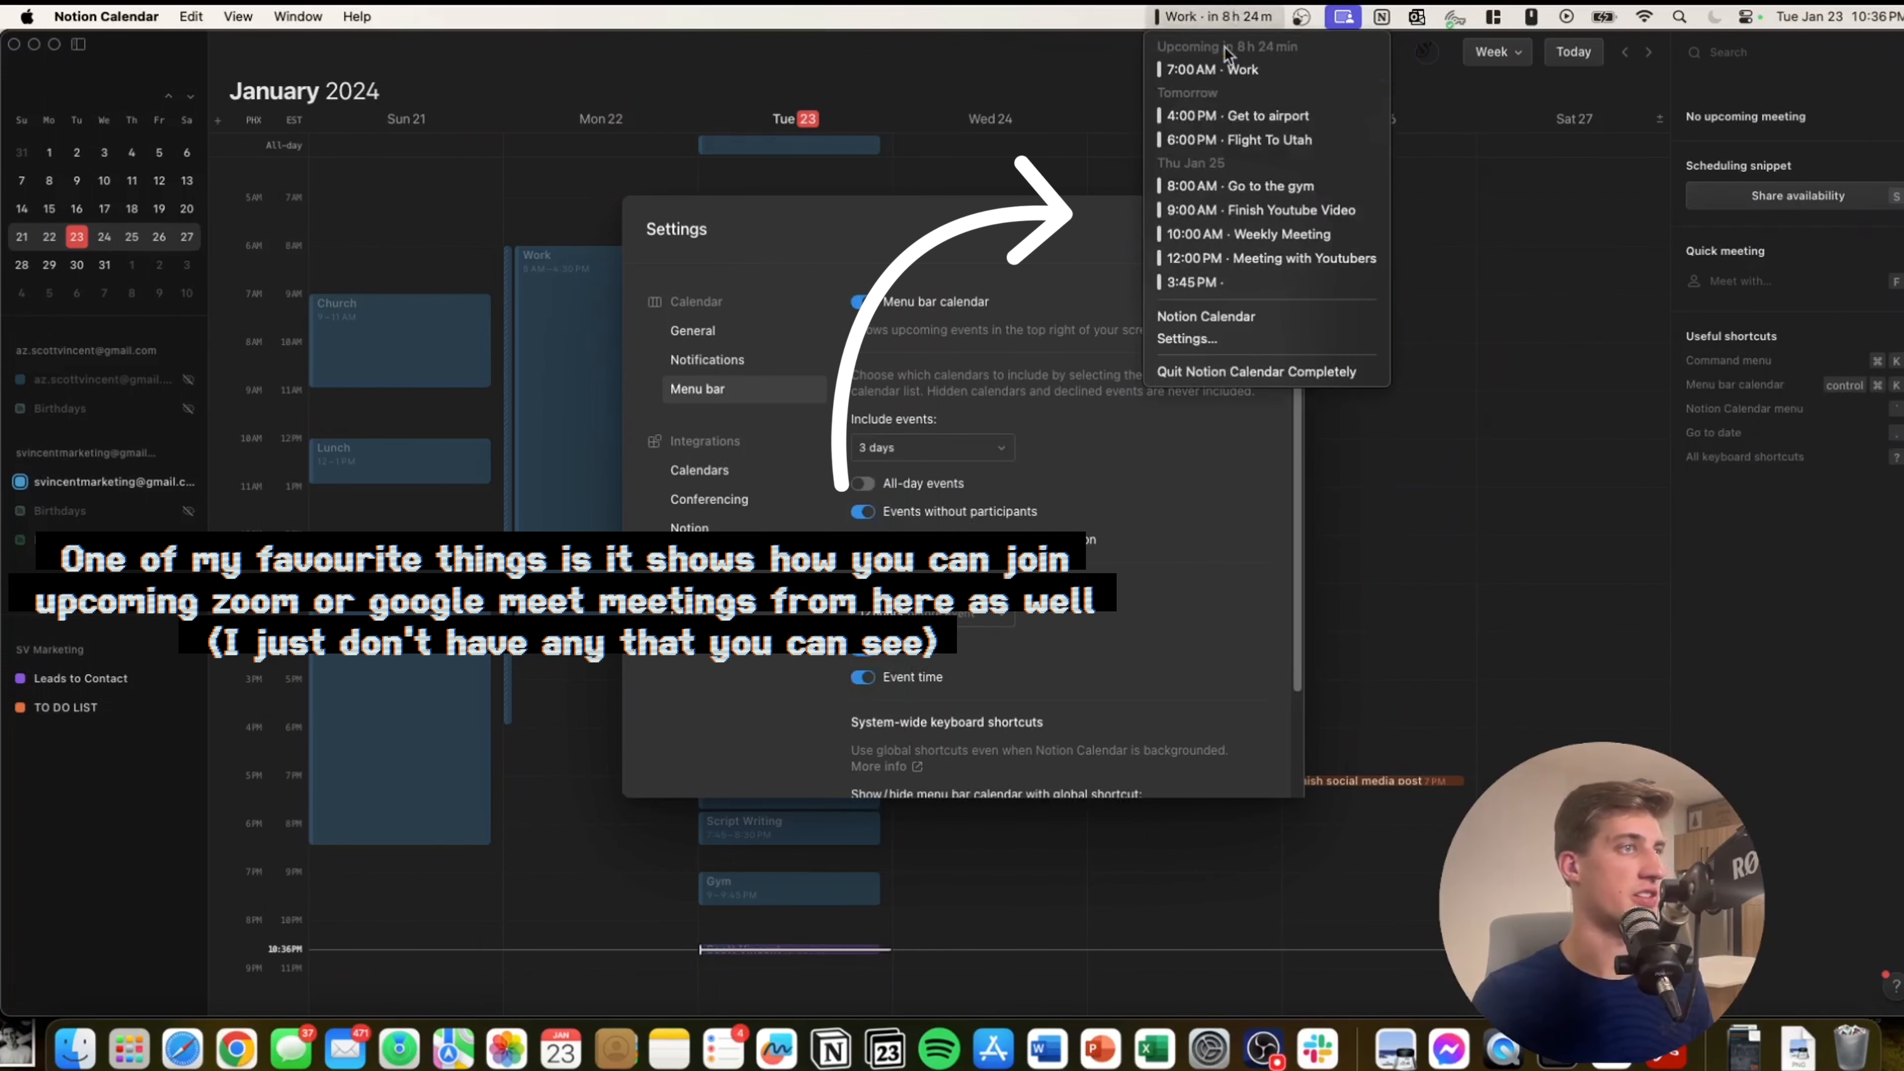
pyautogui.click(1239, 12)
pyautogui.click(707, 360)
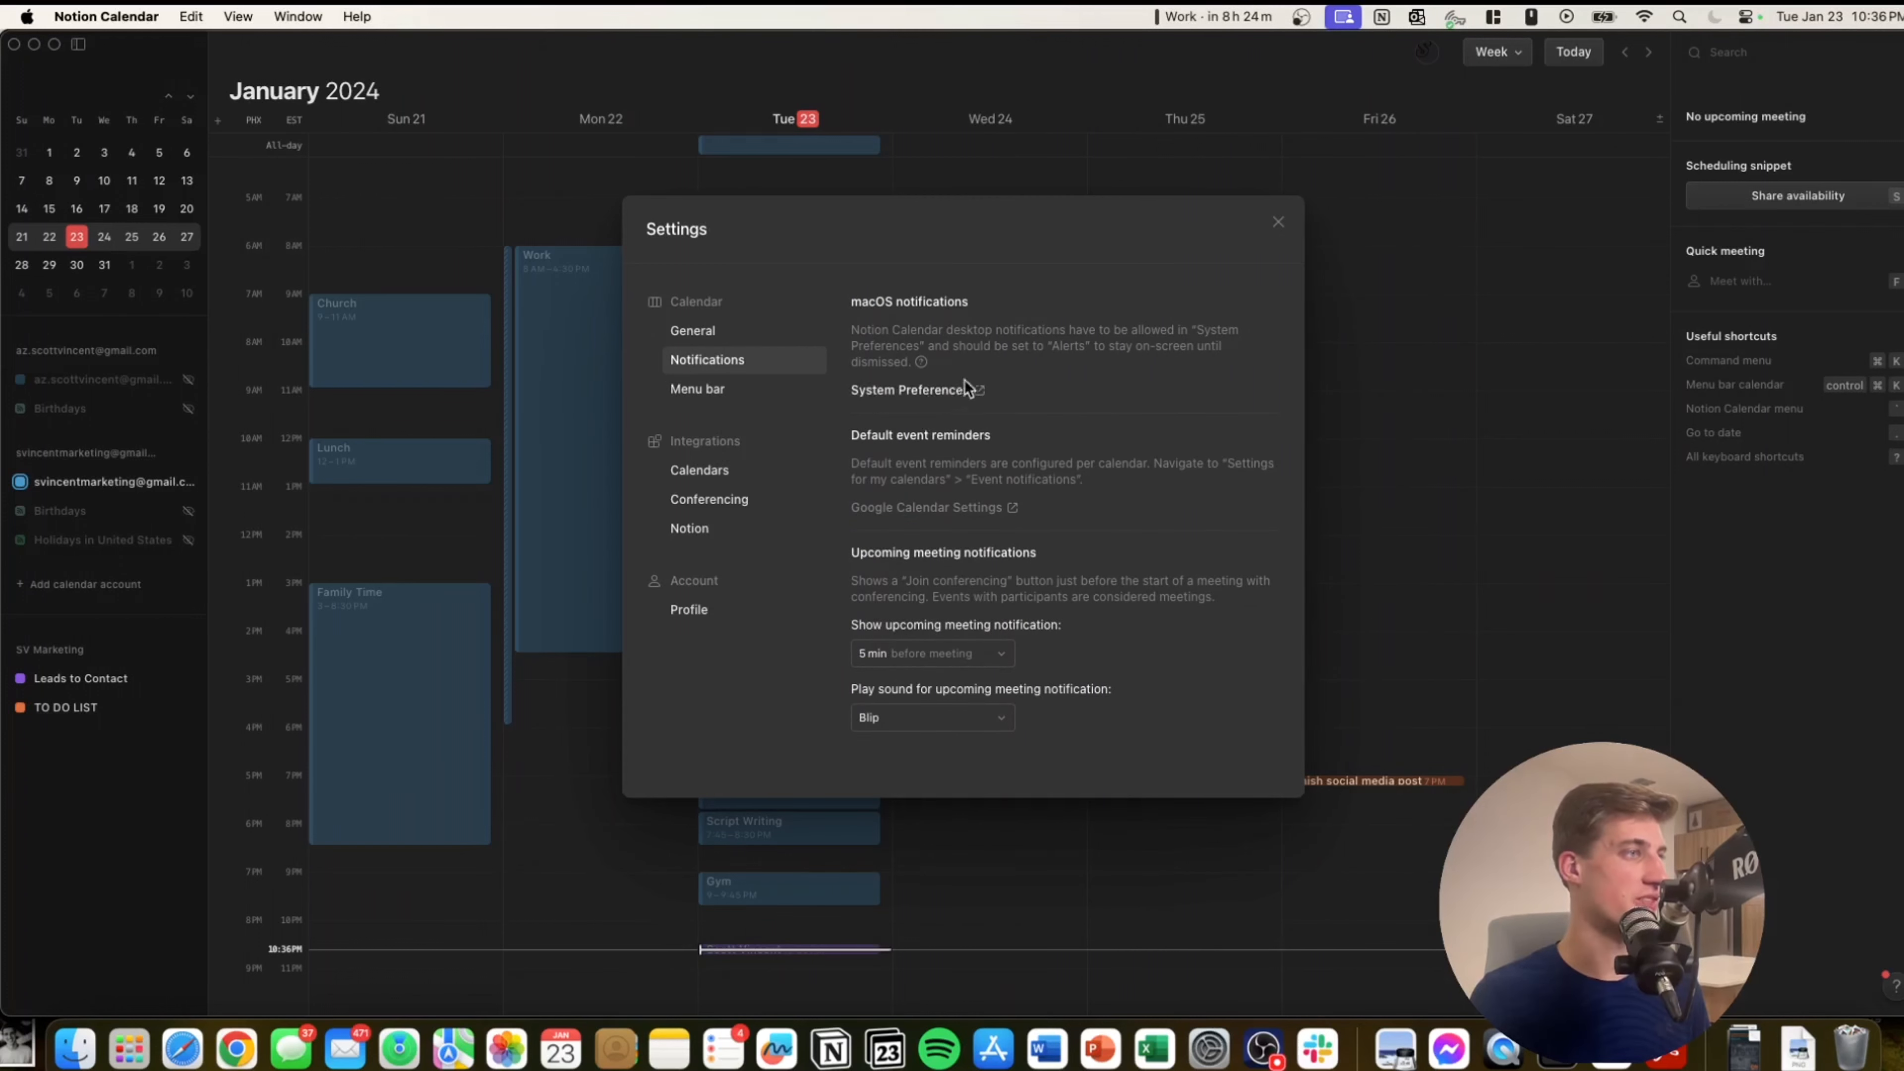
# Confirm in System Settings that Notion Calendar notifications are allowed as Alerts, then quit System Settings.
pyautogui.click(956, 395)
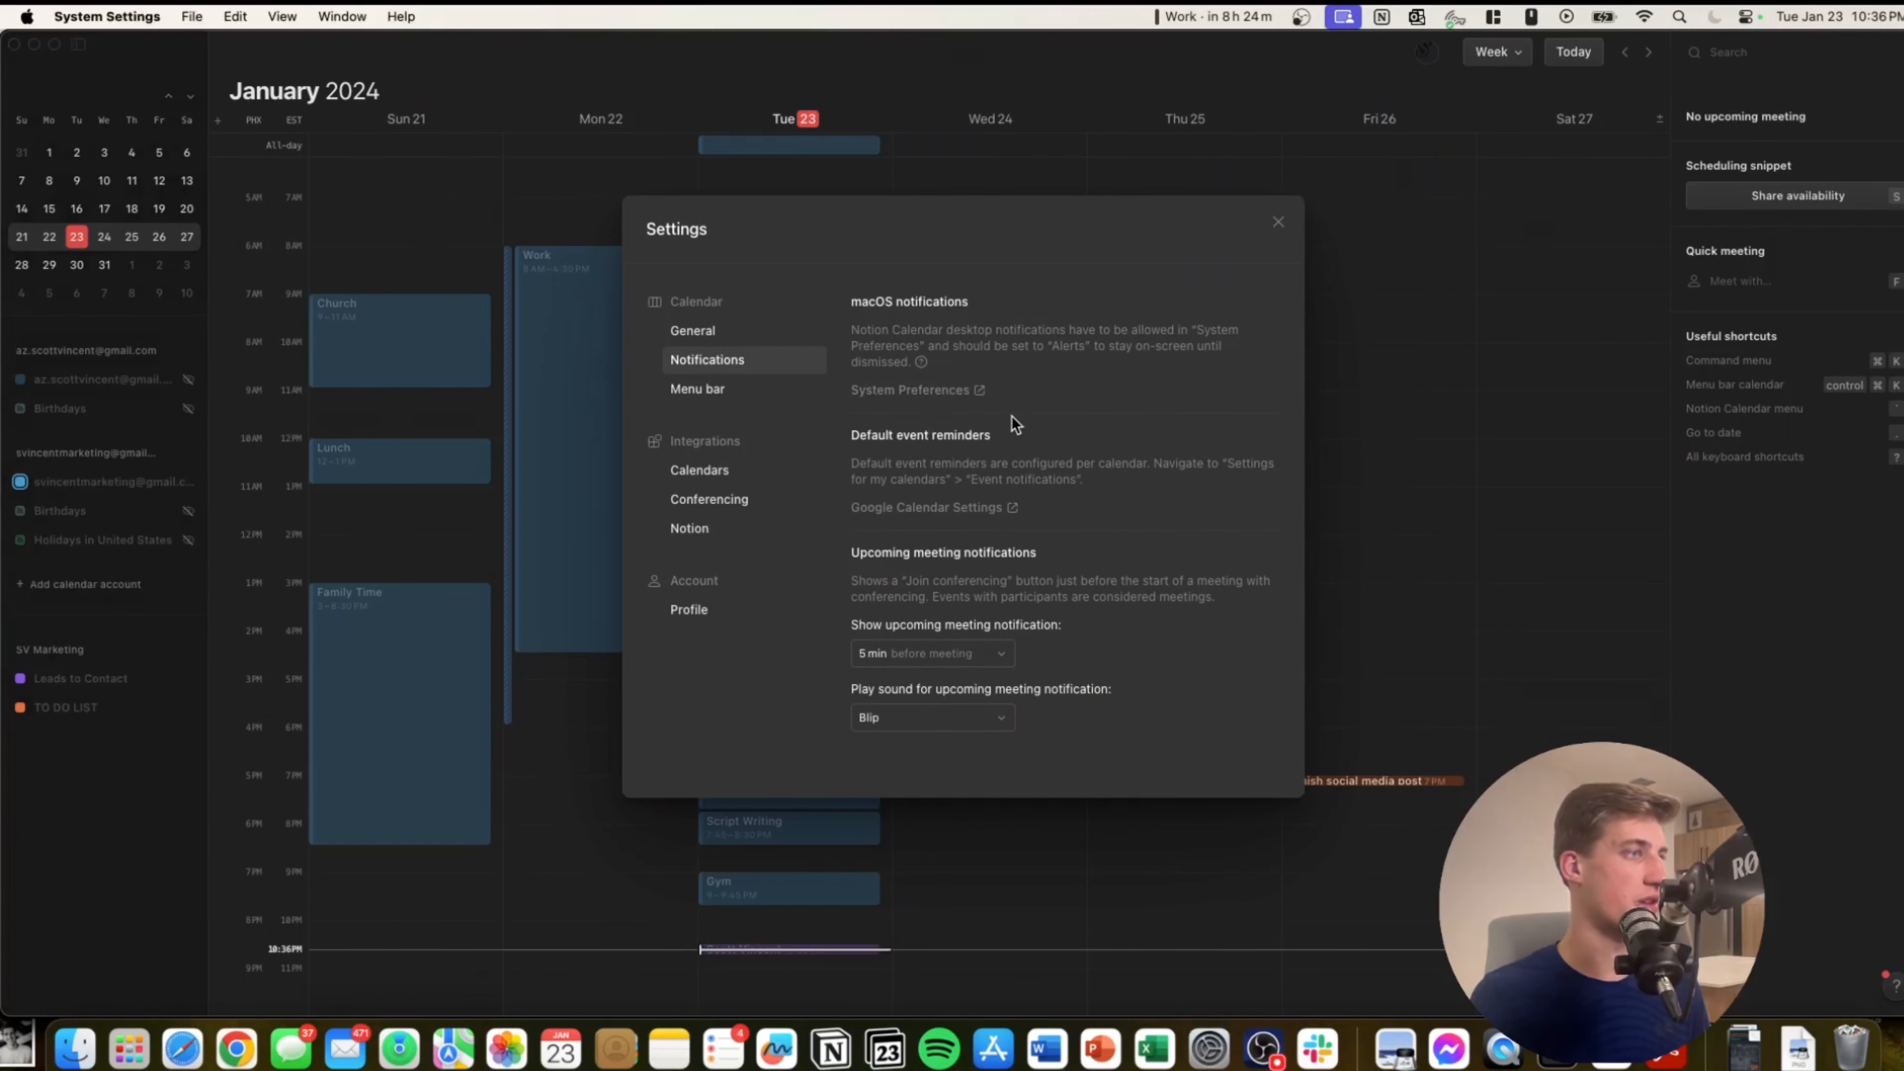
pyautogui.click(574, 406)
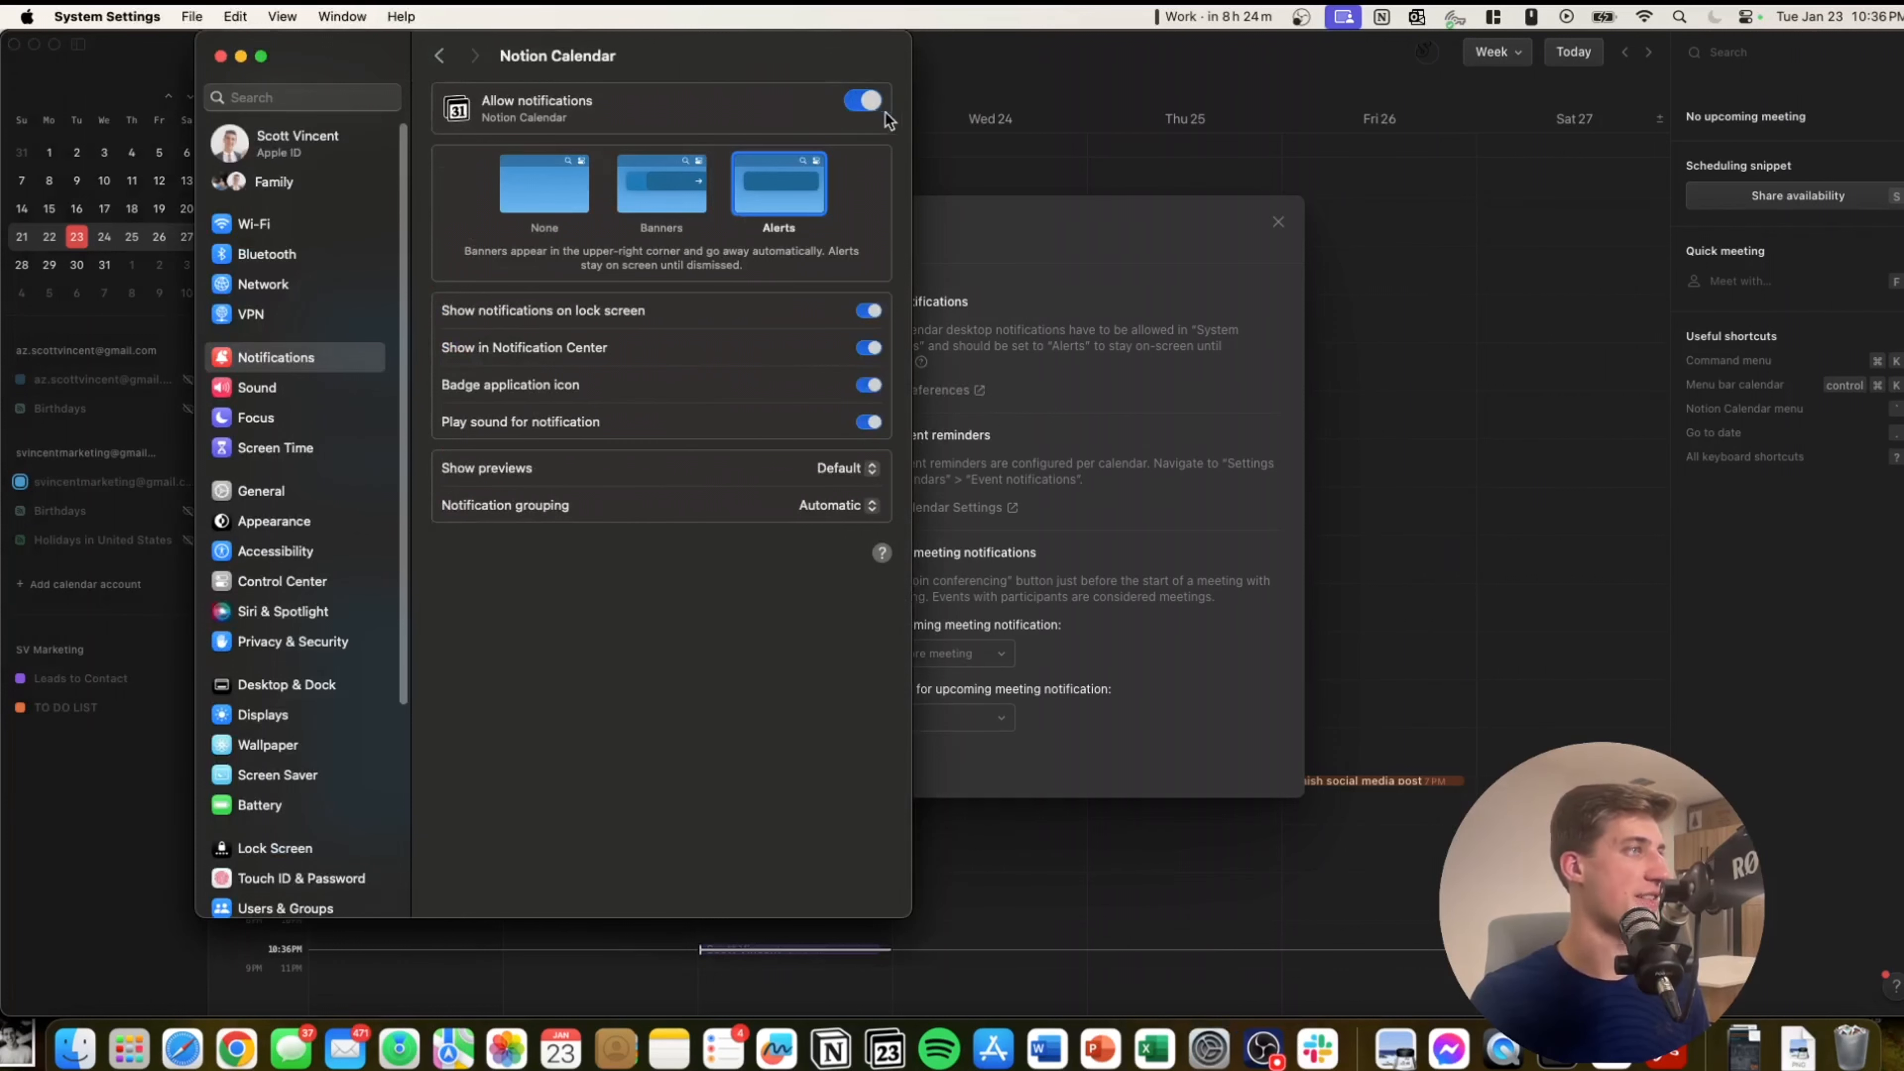
pyautogui.press('super+q')
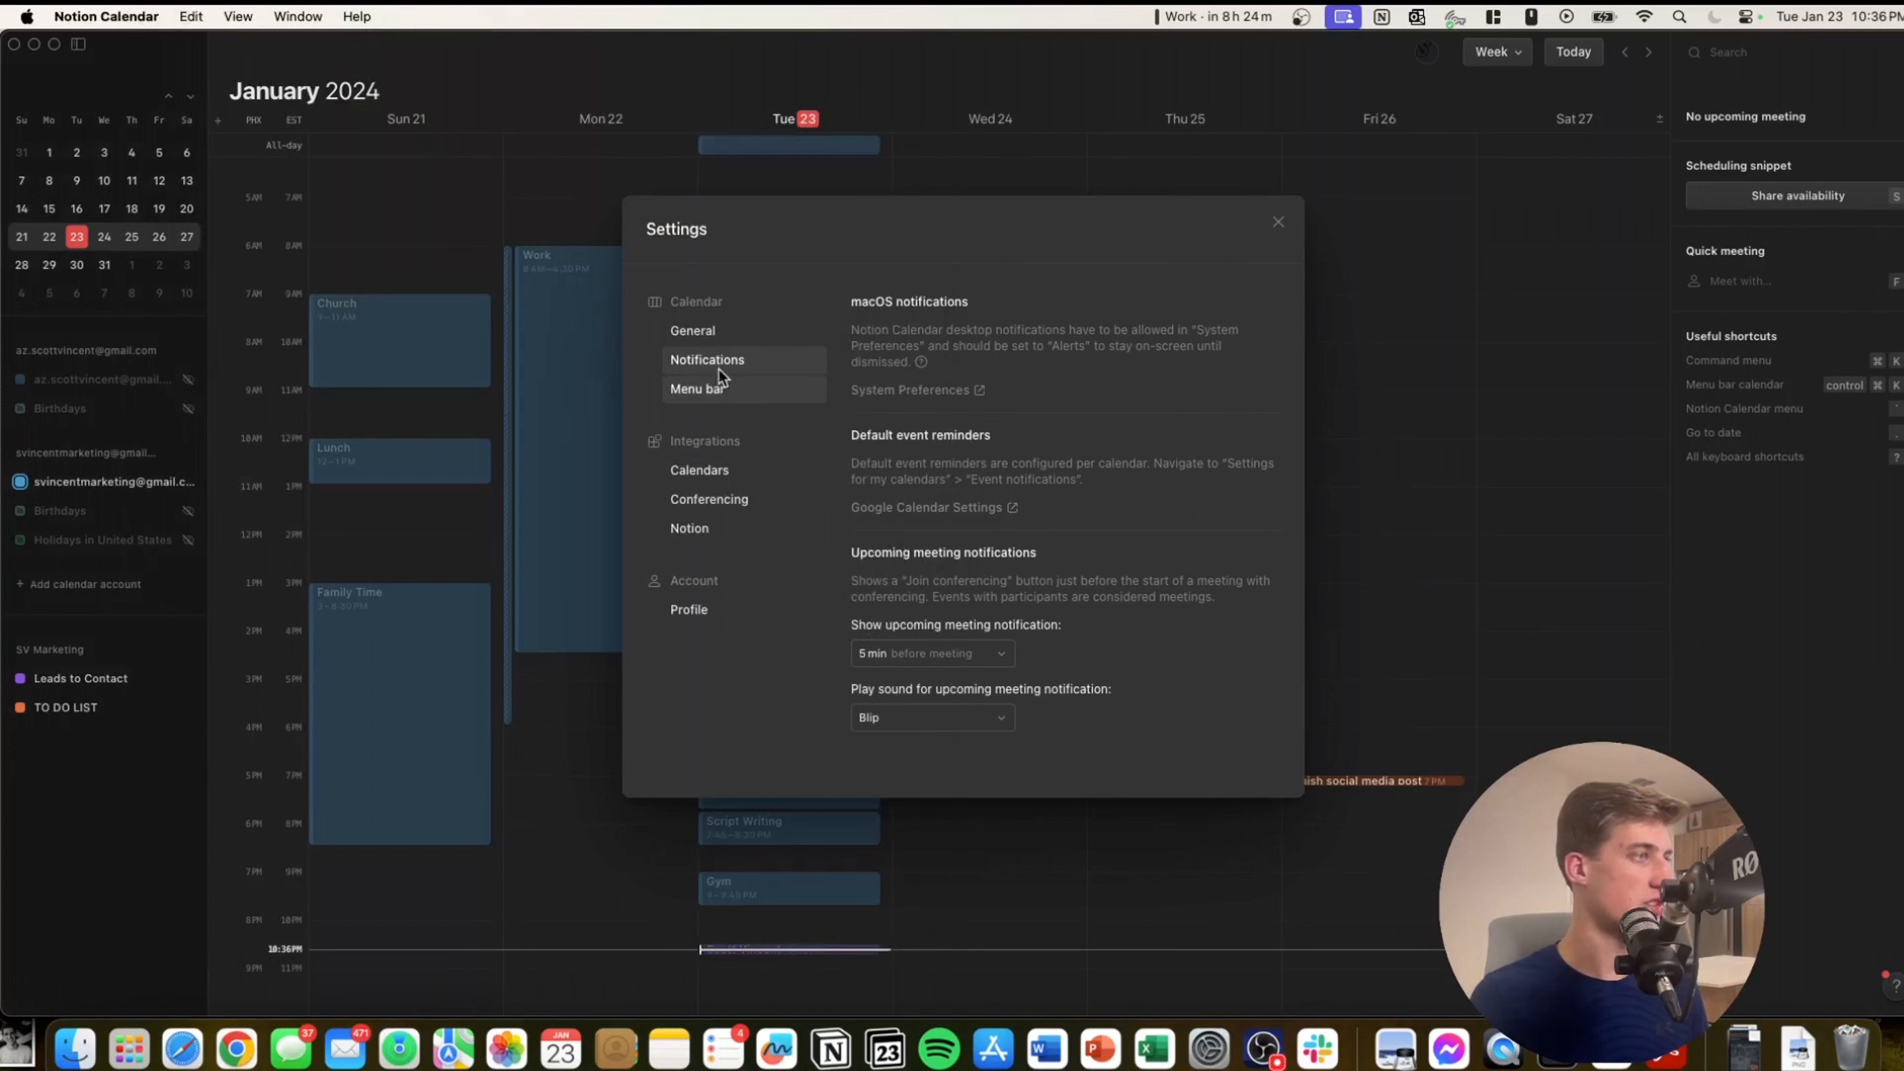
pyautogui.click(765, 331)
# Try the today shortcut's align-today option, then set it back to Go to today.
pyautogui.scroll(-10, 902, 467)
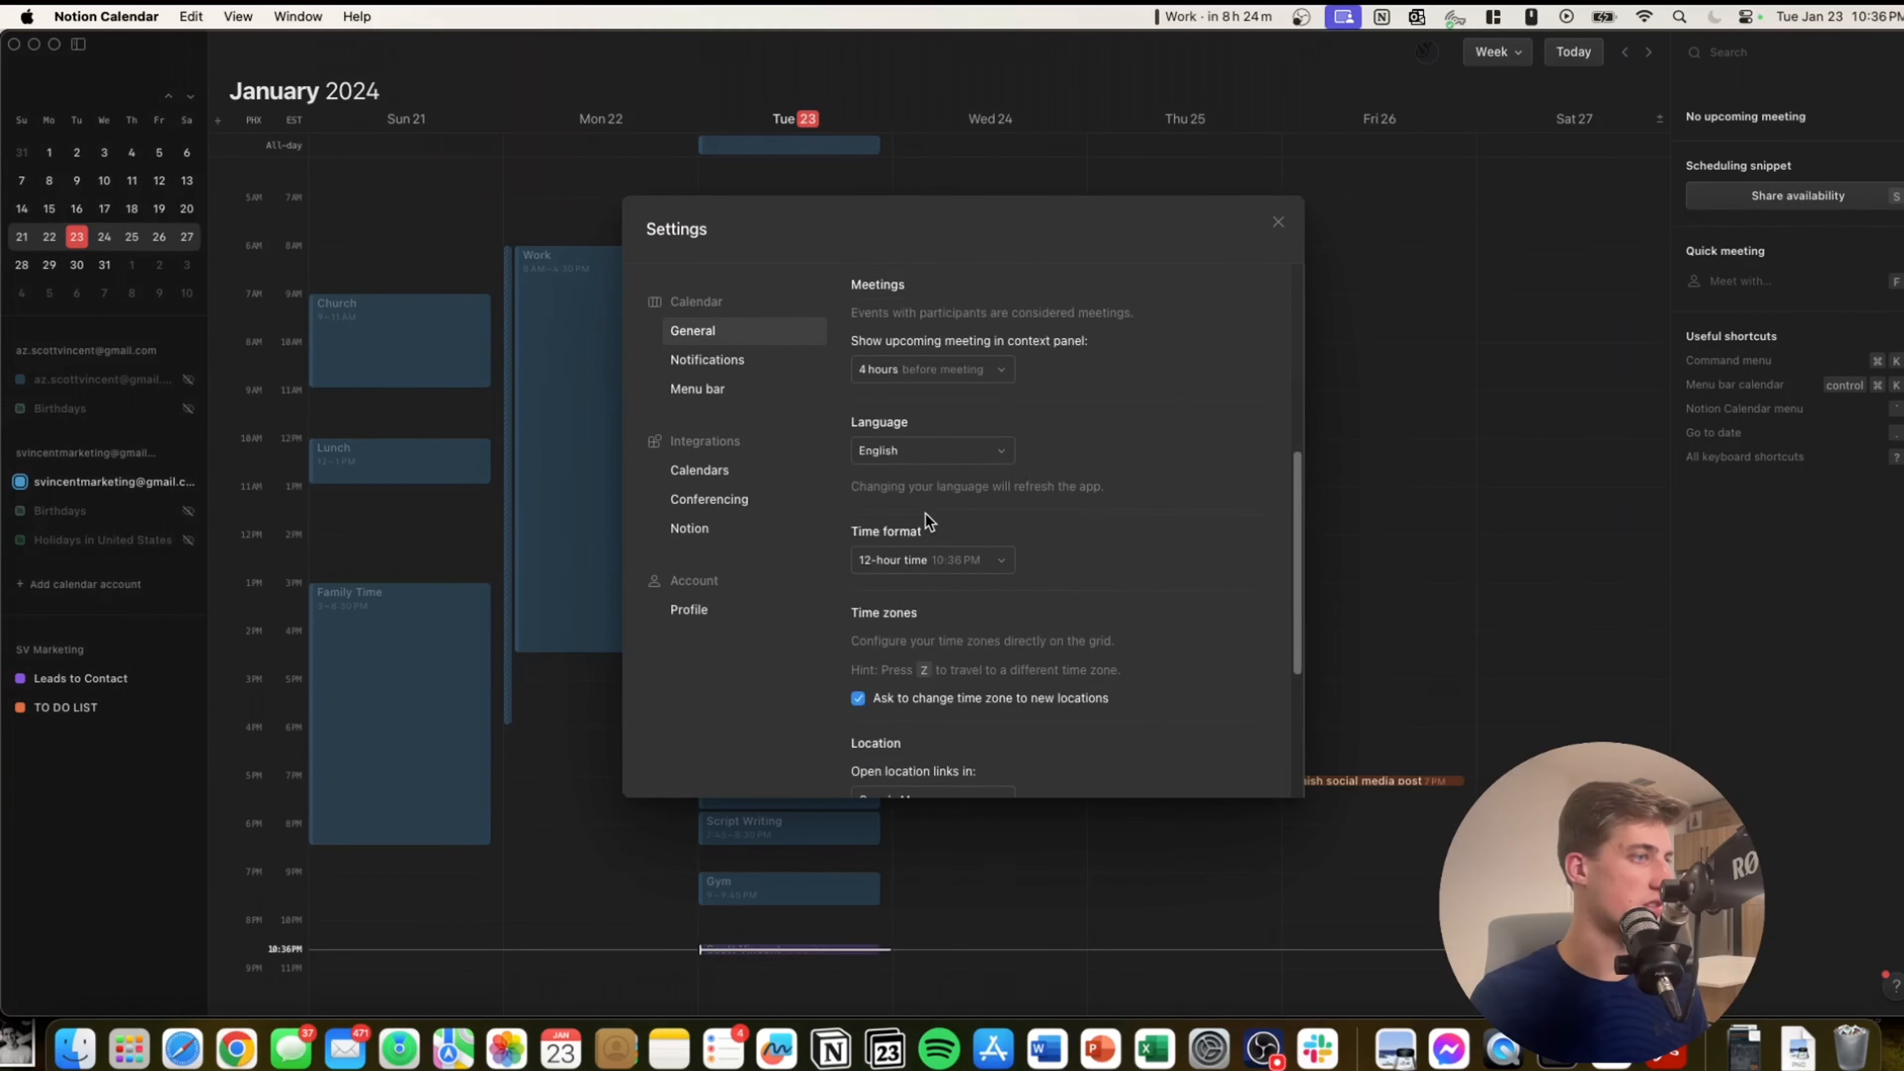
pyautogui.scroll(8, 929, 514)
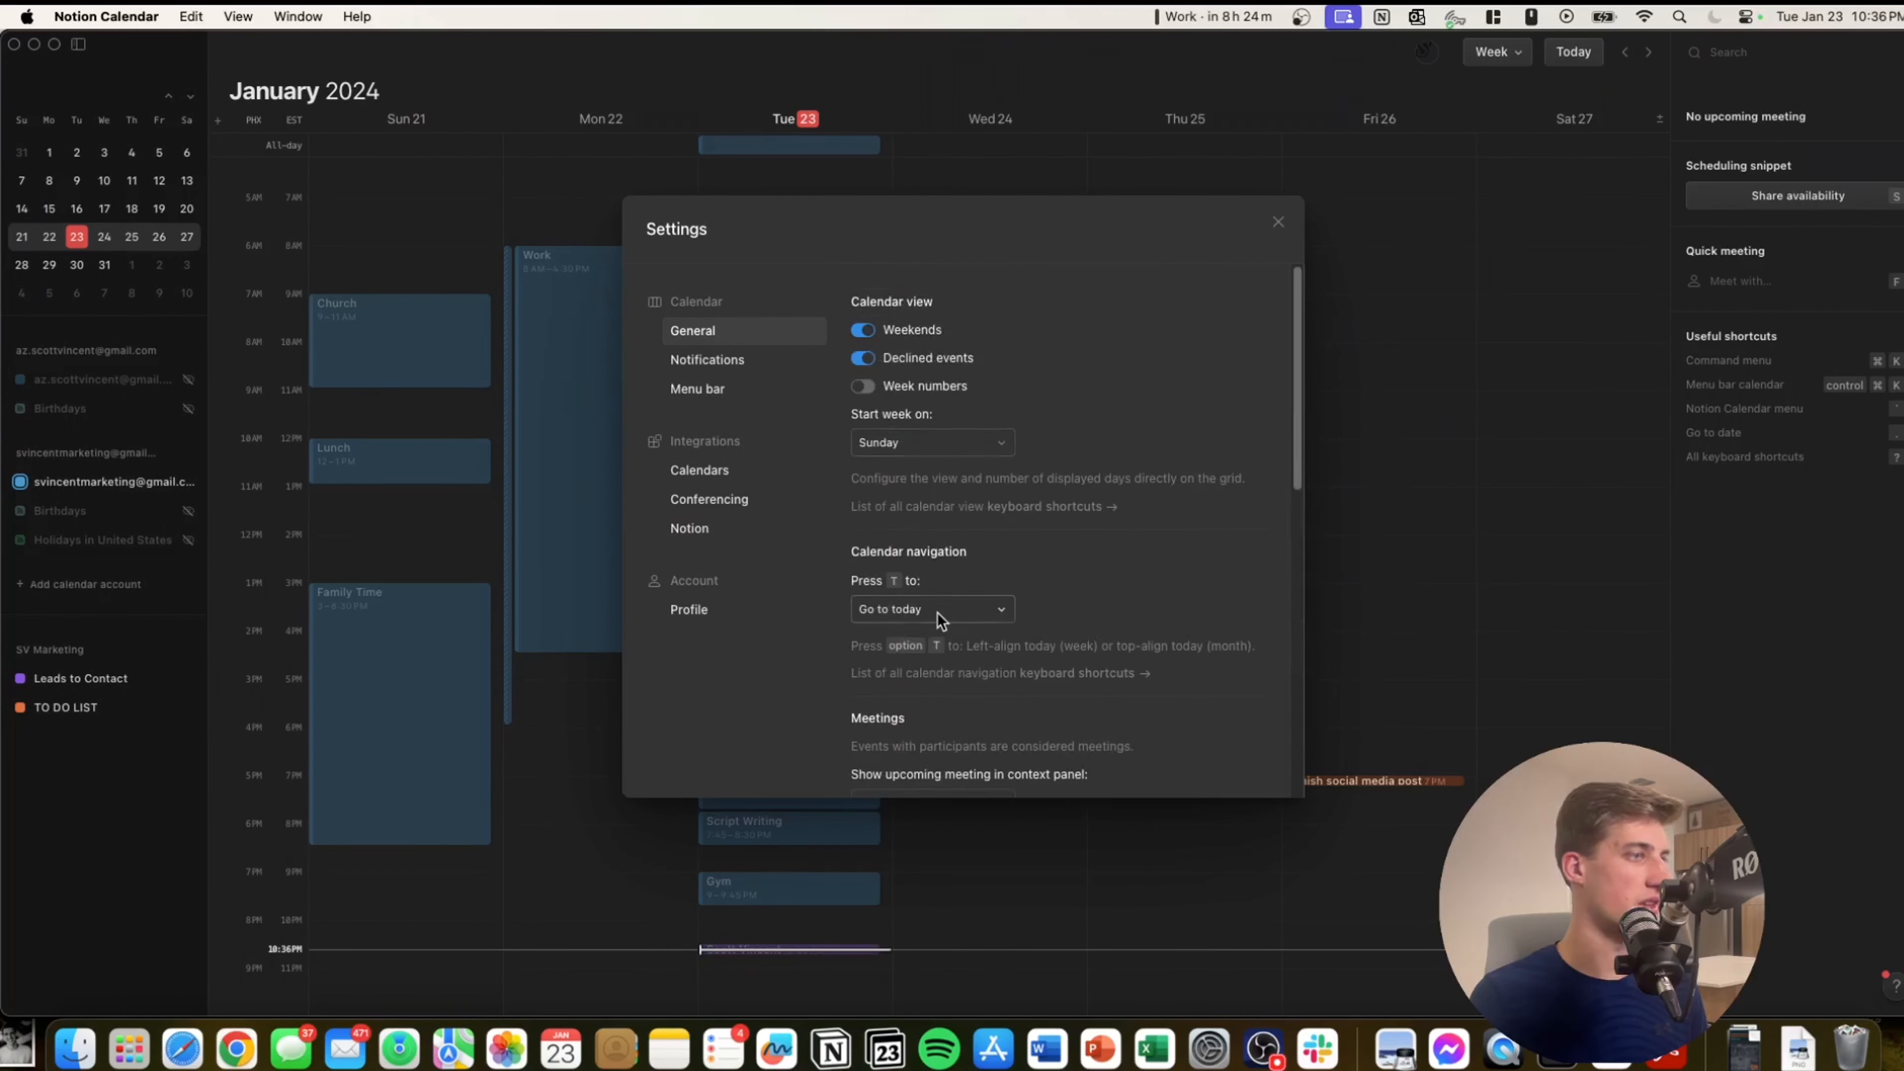
pyautogui.scroll(-8, 927, 584)
pyautogui.scroll(5, 904, 573)
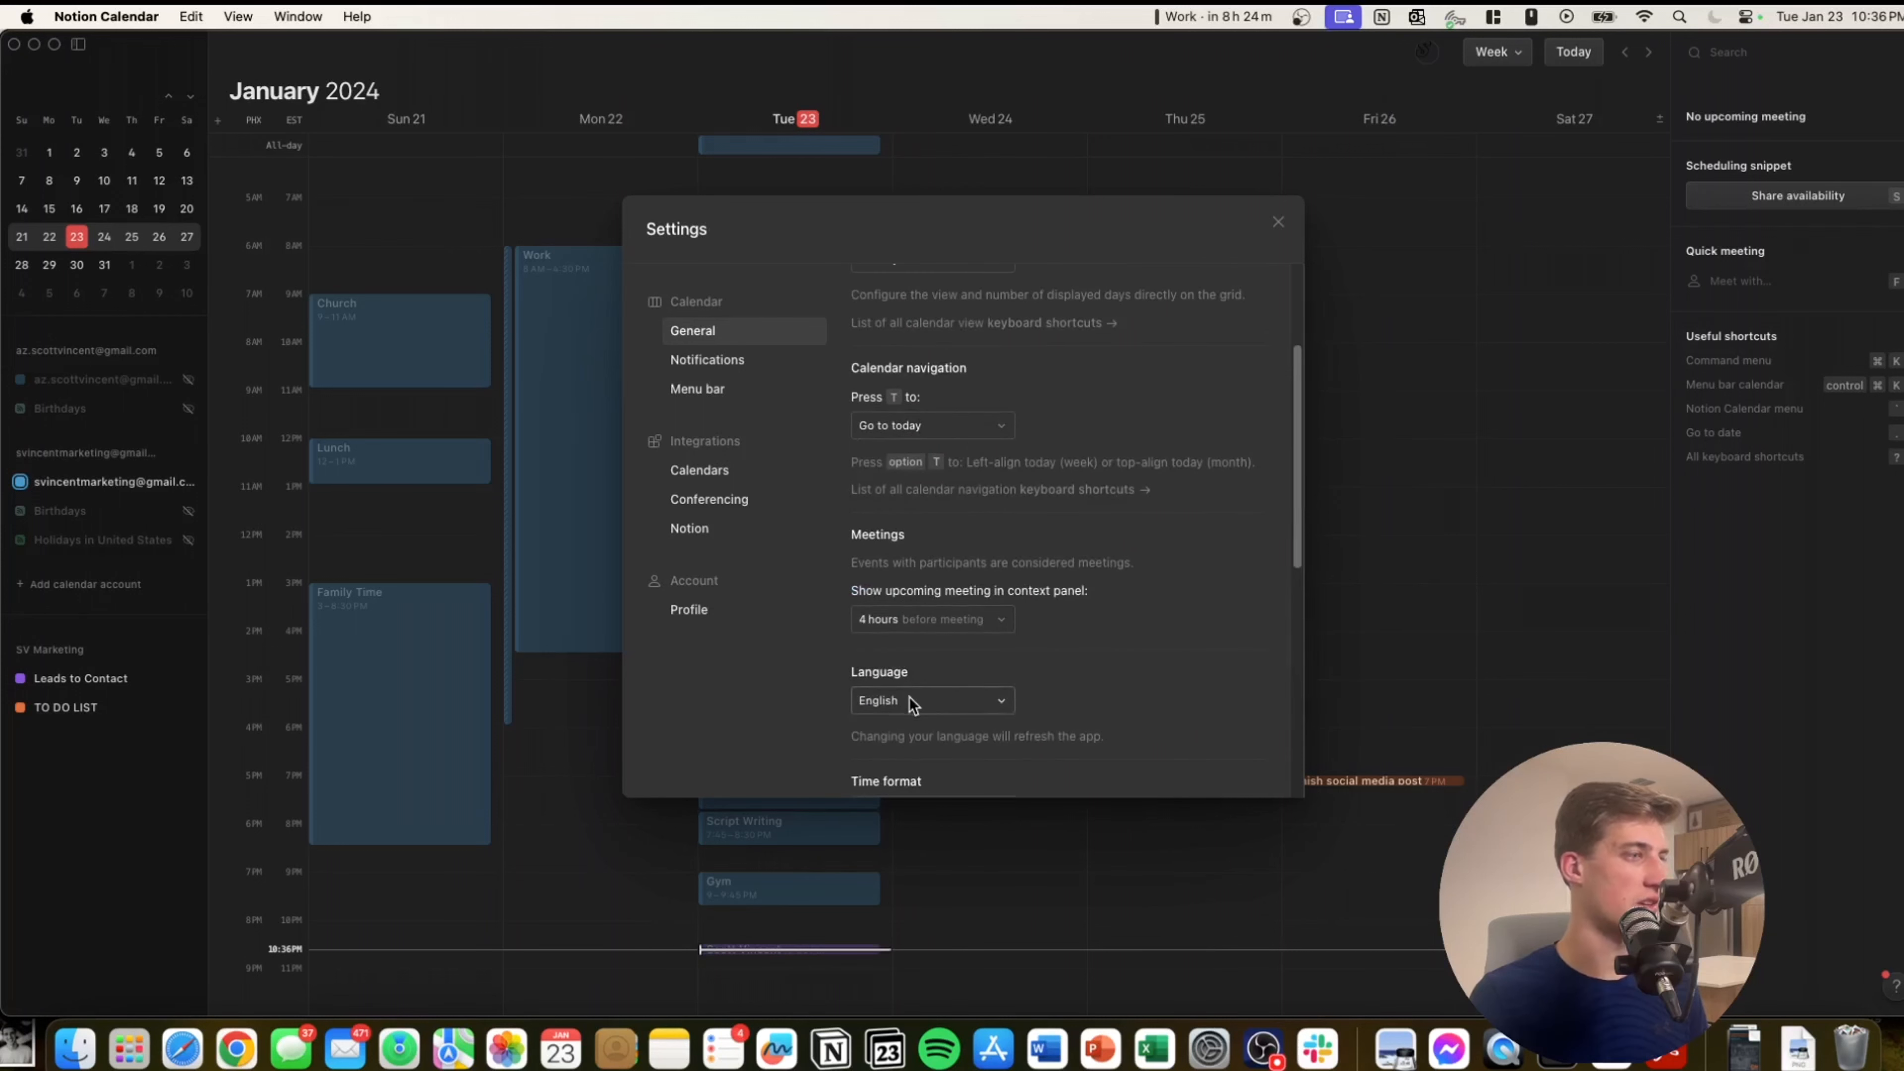
pyautogui.click(896, 423)
pyautogui.click(937, 488)
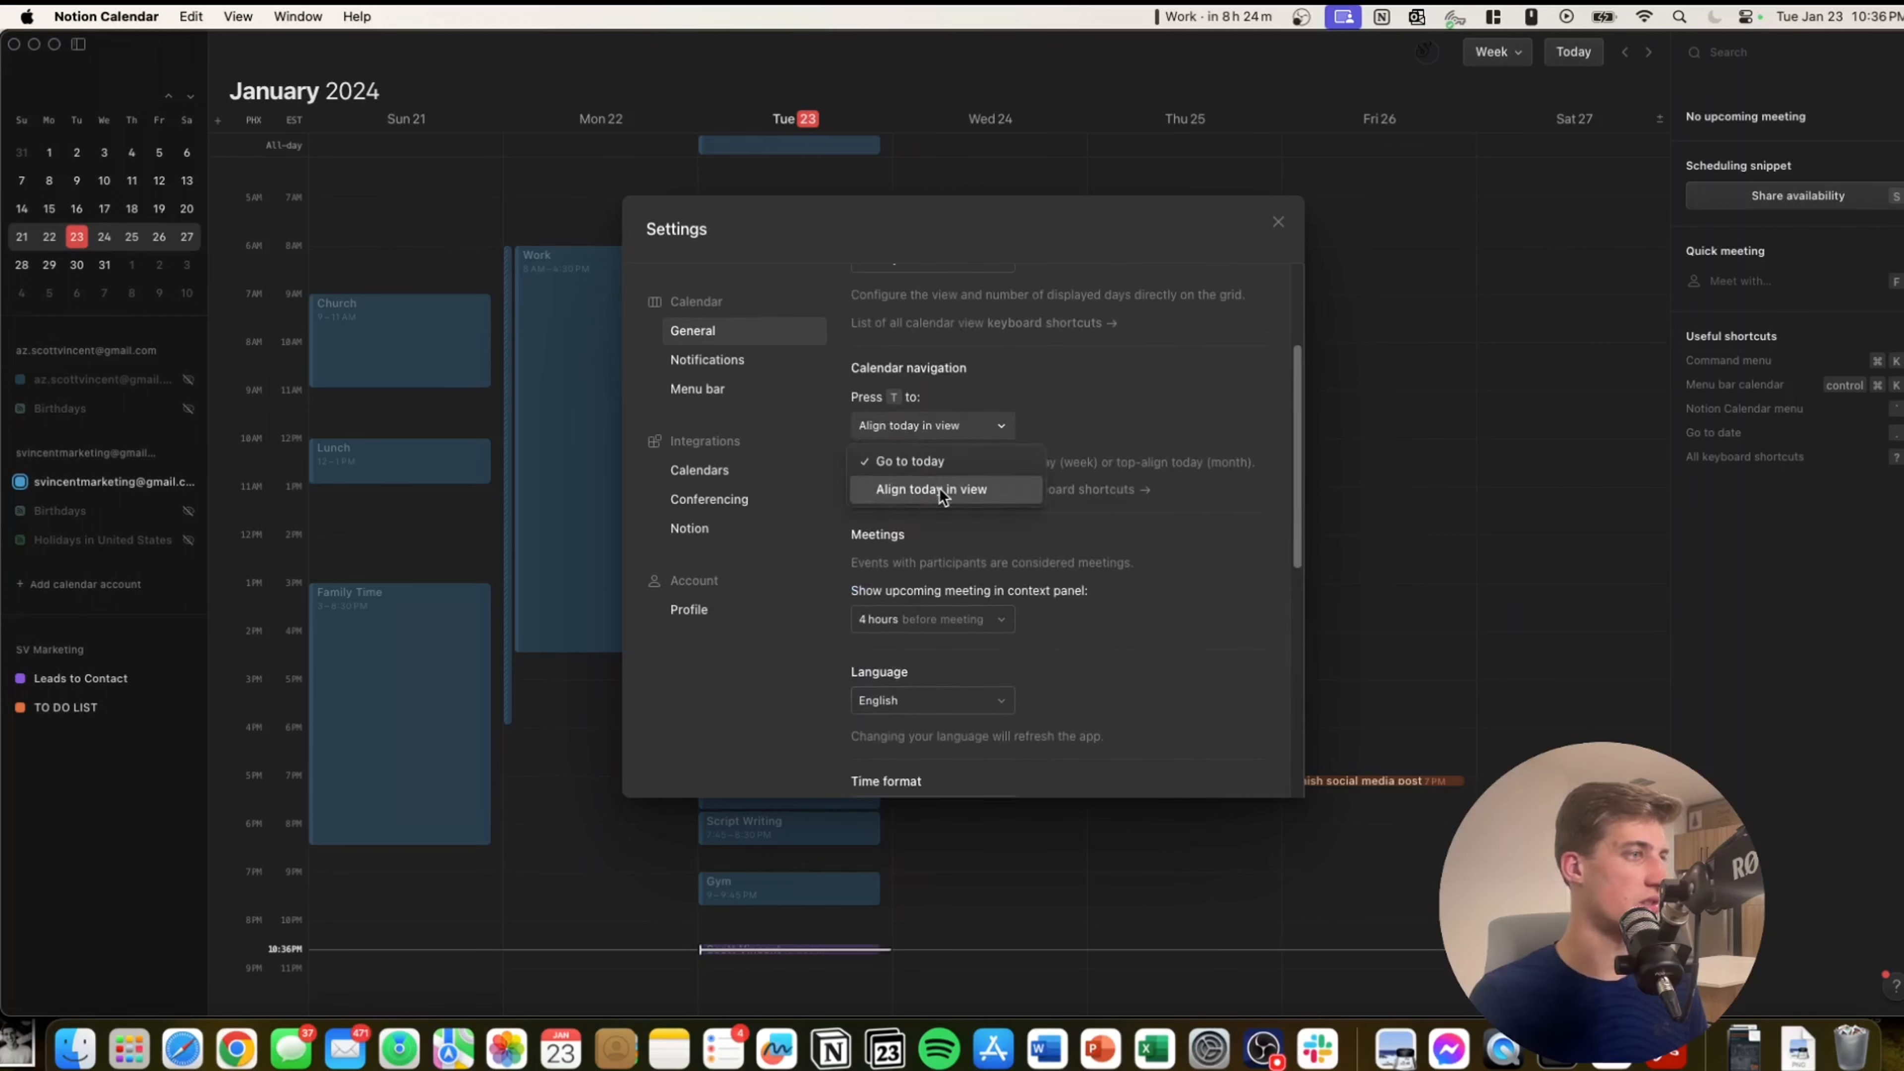
pyautogui.click(950, 434)
pyautogui.click(942, 460)
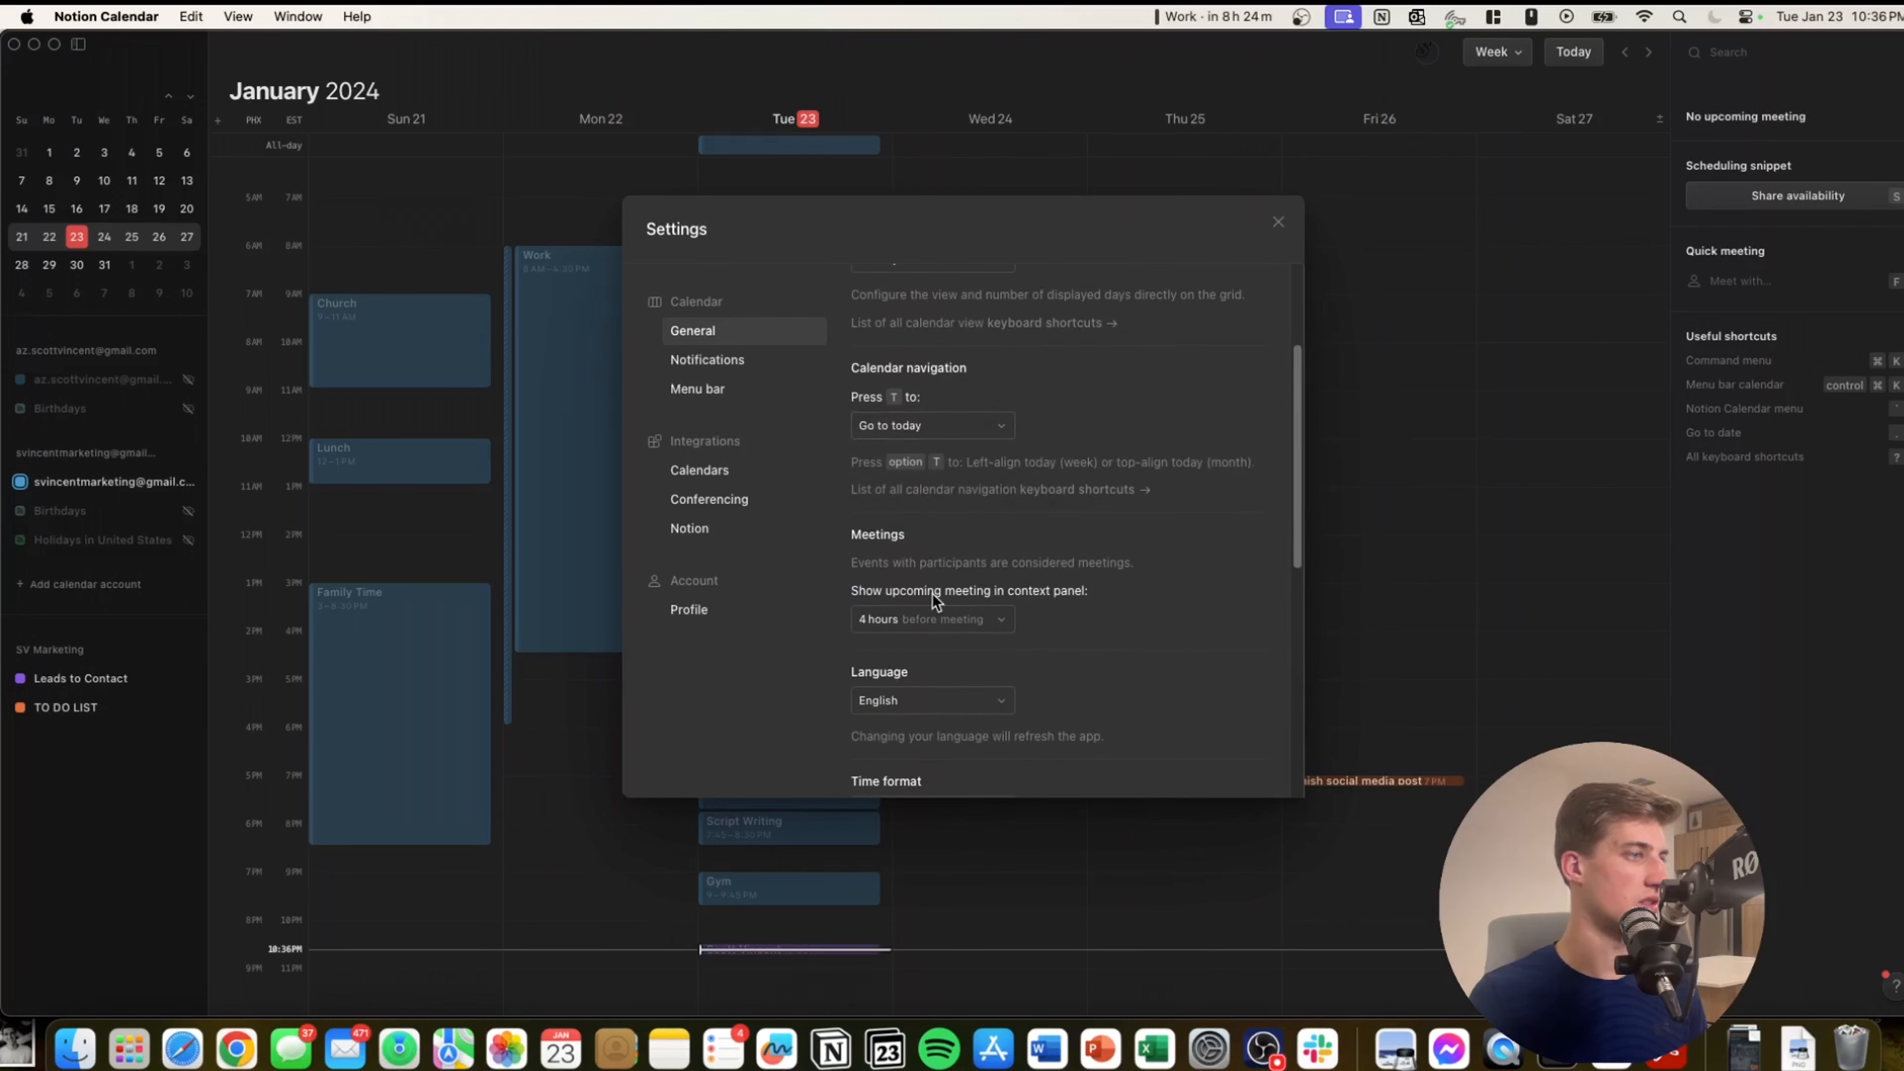
# Switch the theme to light and back to automatic, then view the Notion integration settings.
pyautogui.scroll(-5, 930, 624)
pyautogui.click(870, 634)
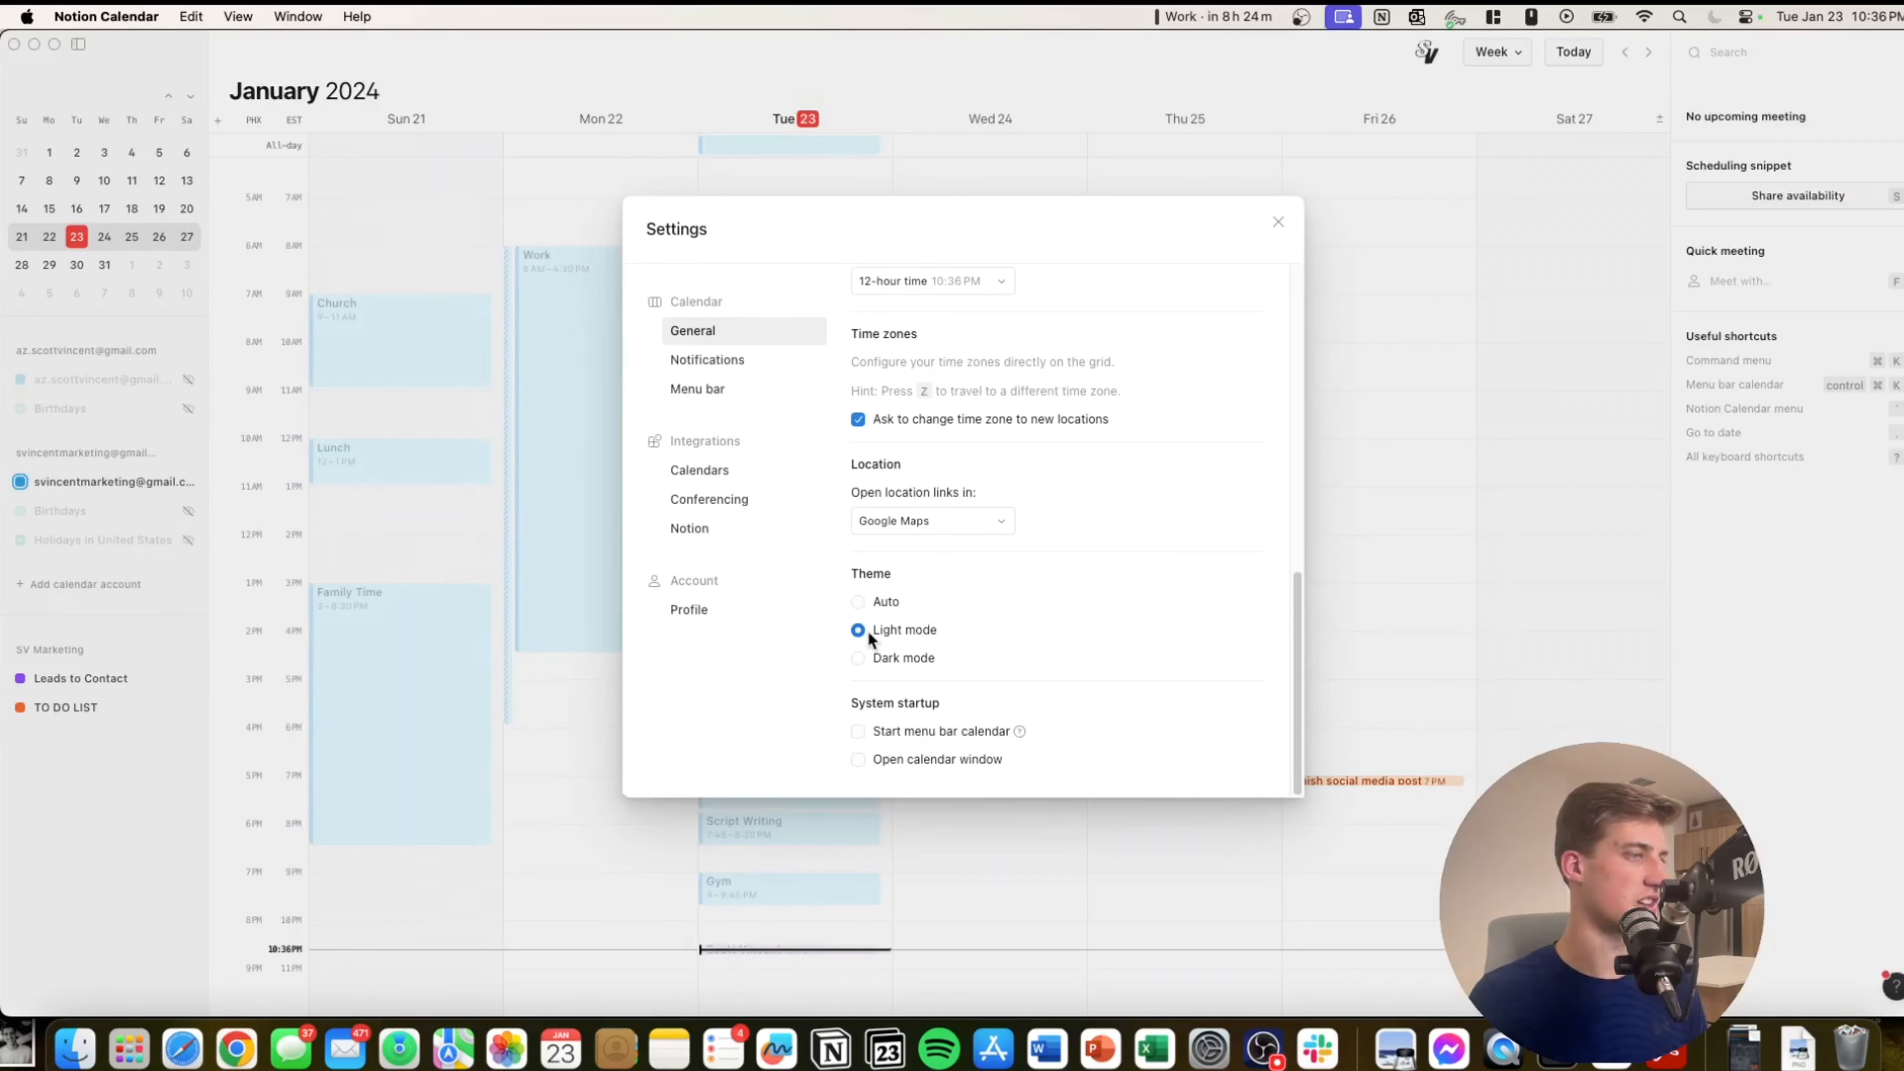
pyautogui.click(860, 603)
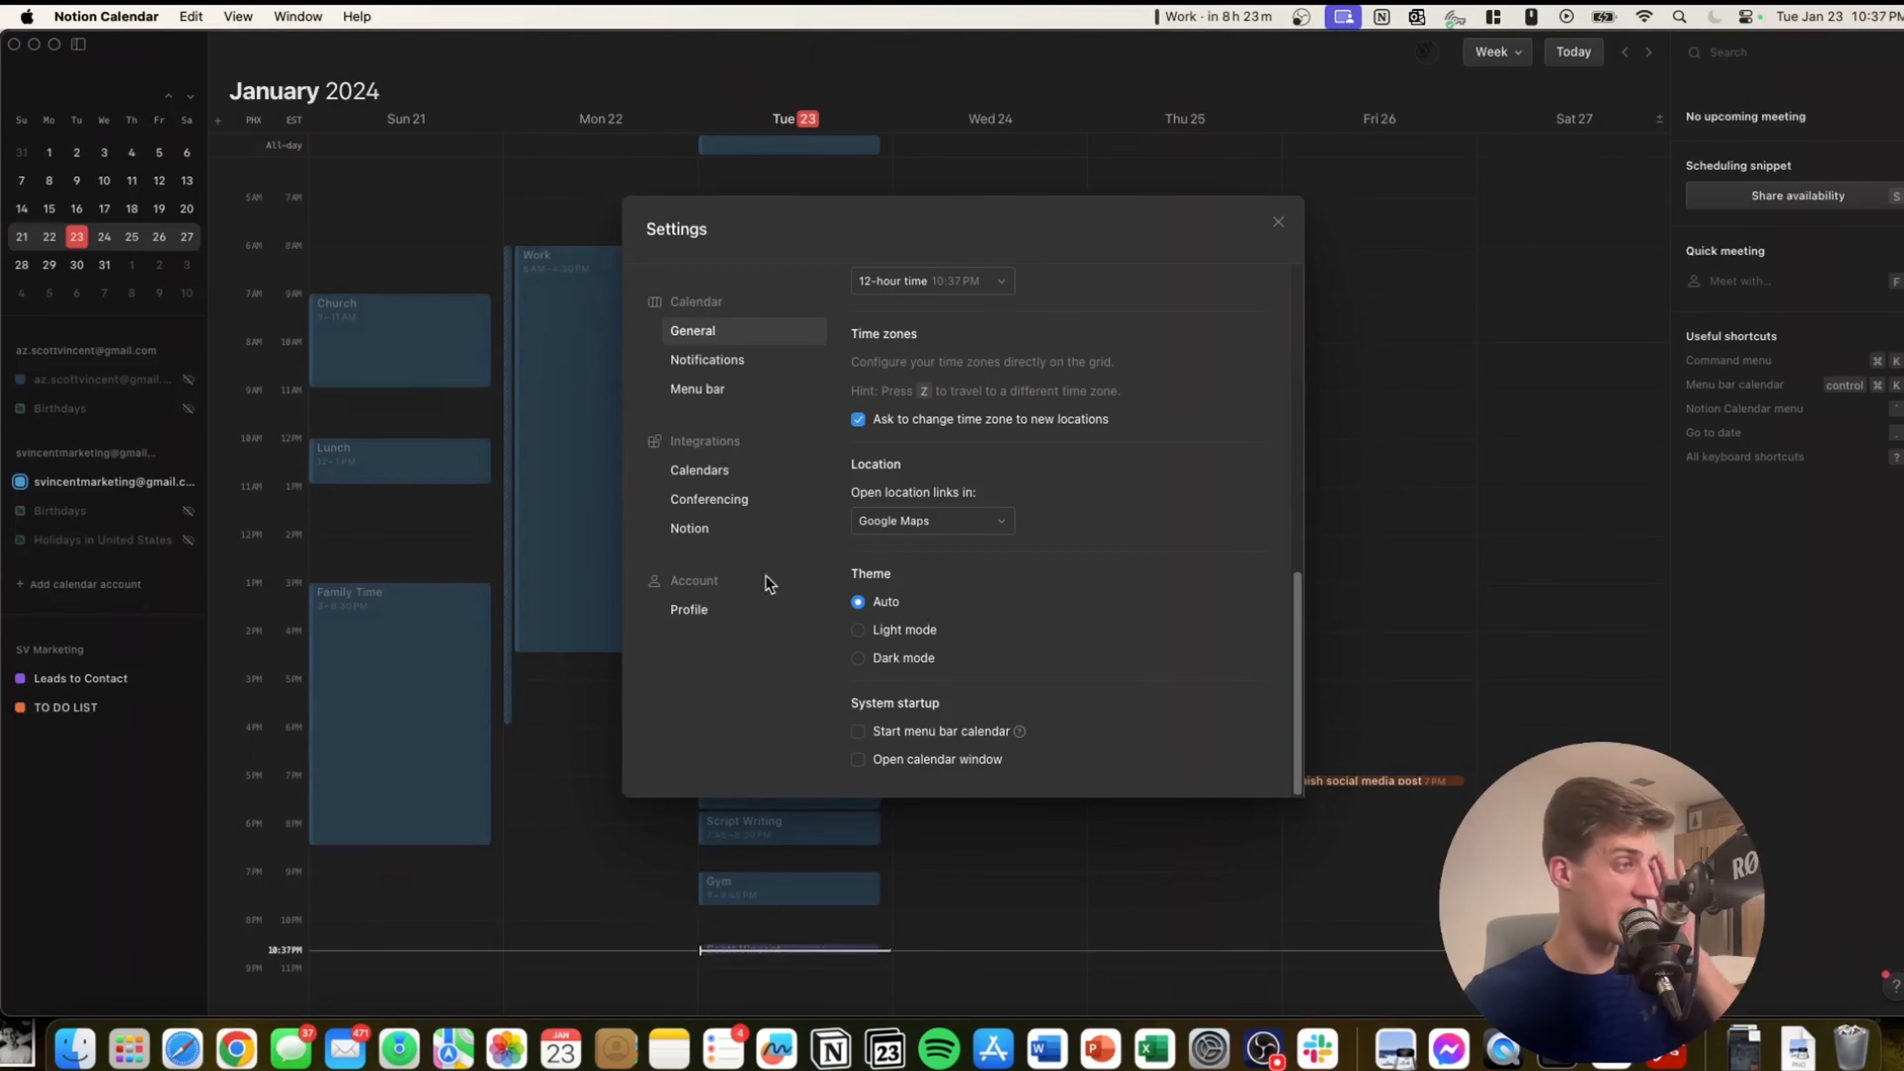
pyautogui.click(698, 526)
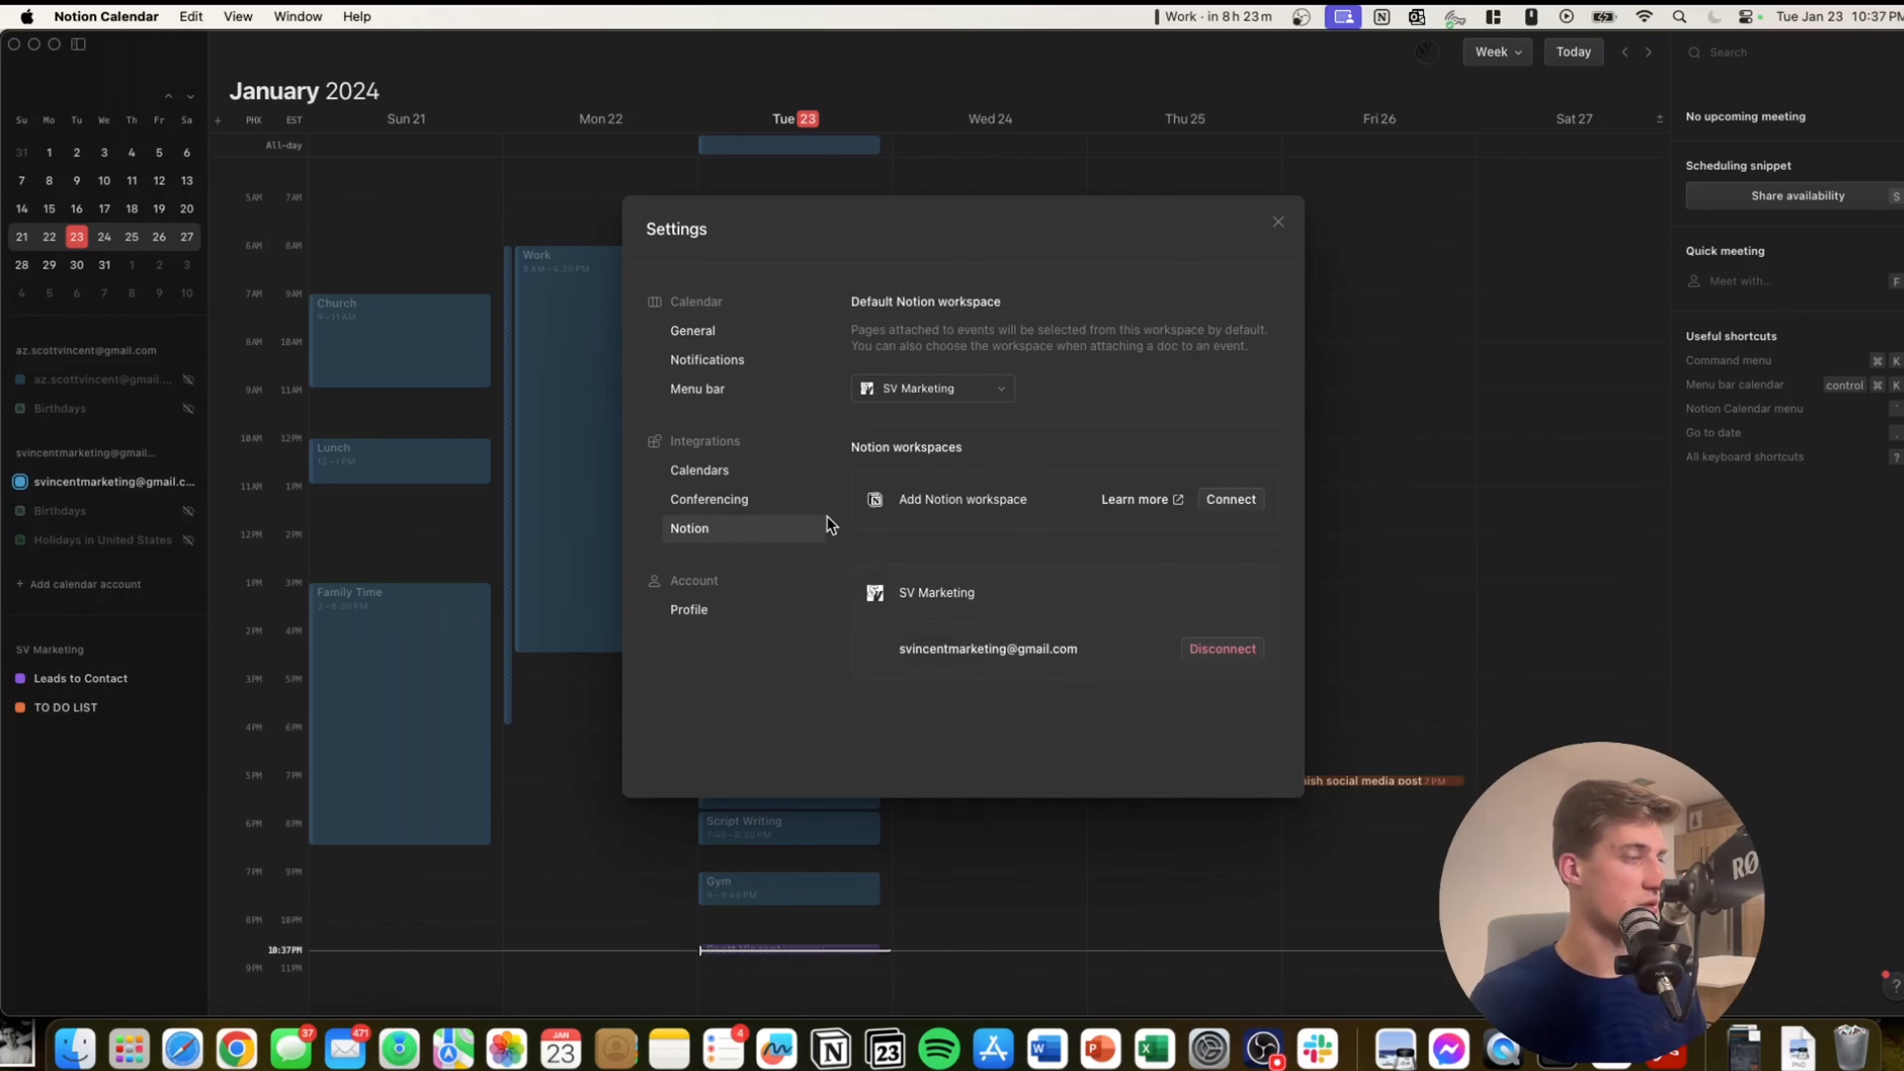
# Check the conferencing options and keep Google Meet as the default.
pyautogui.click(718, 500)
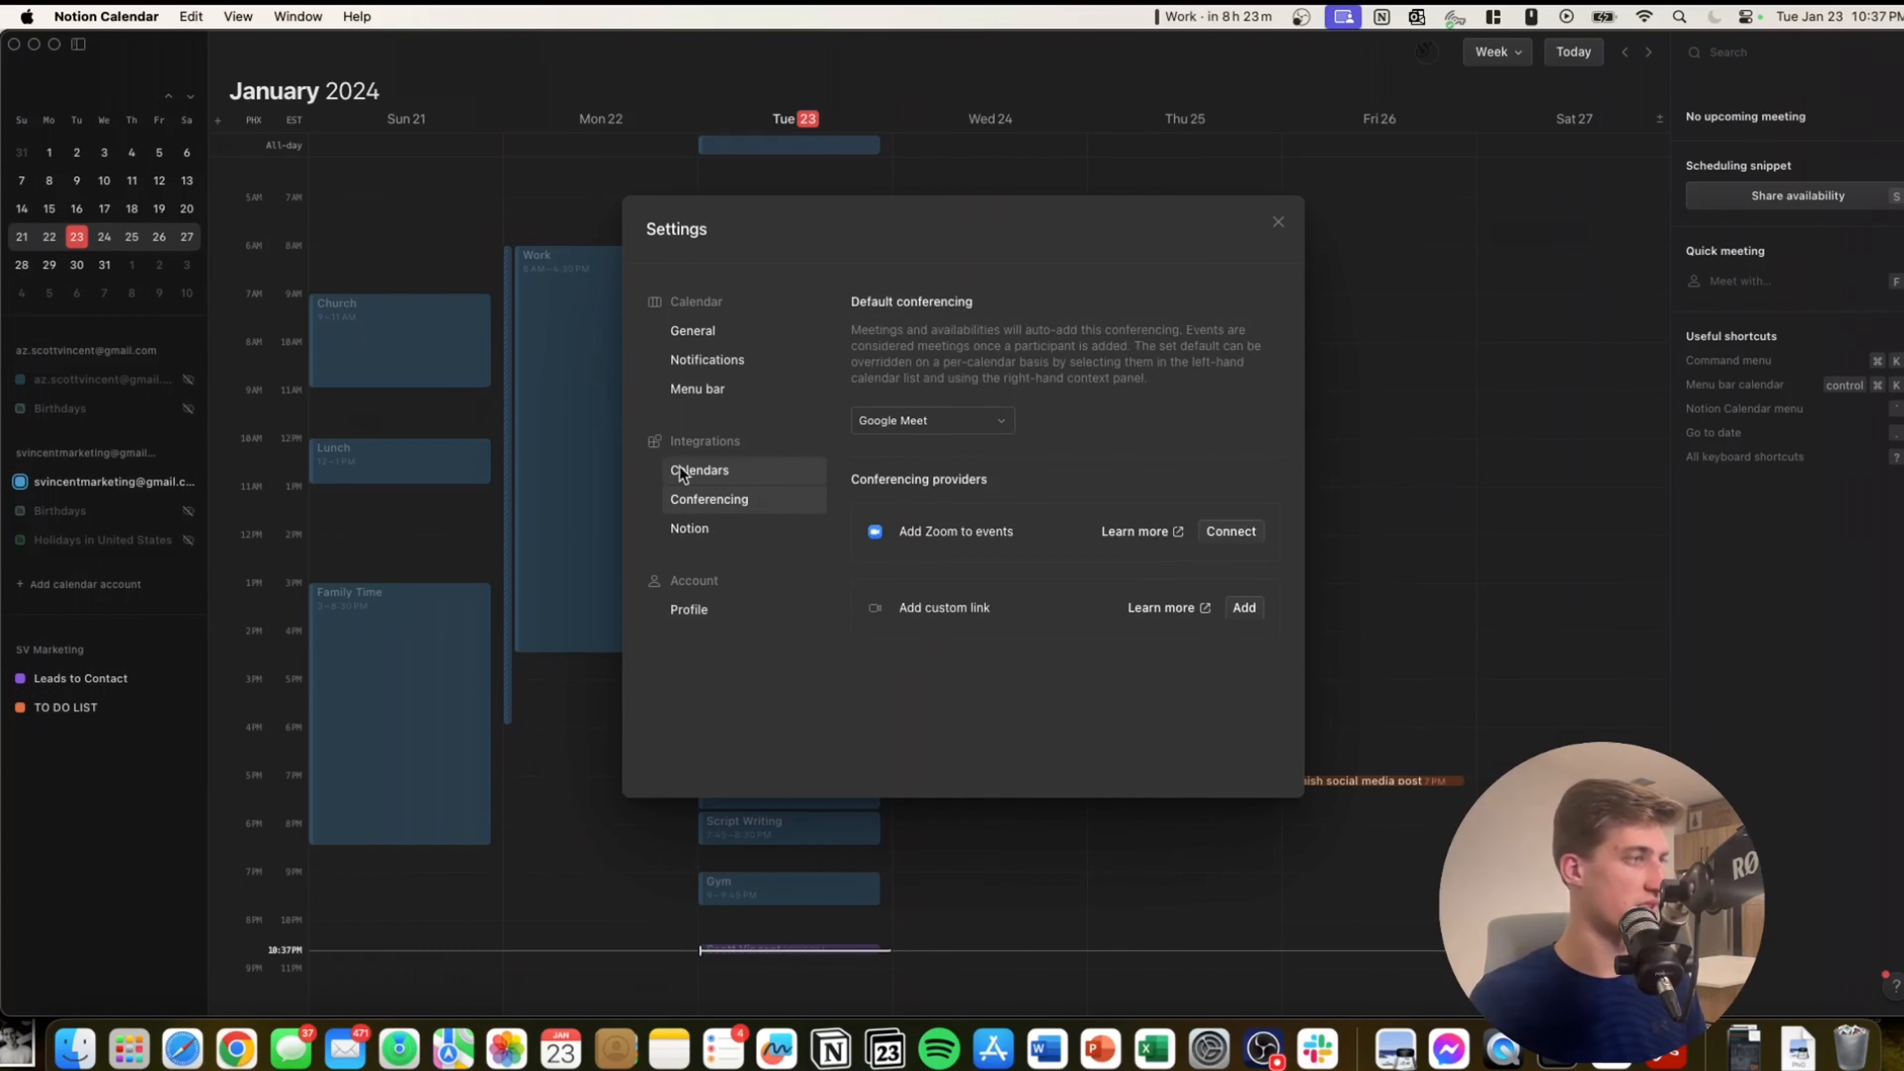
pyautogui.click(927, 423)
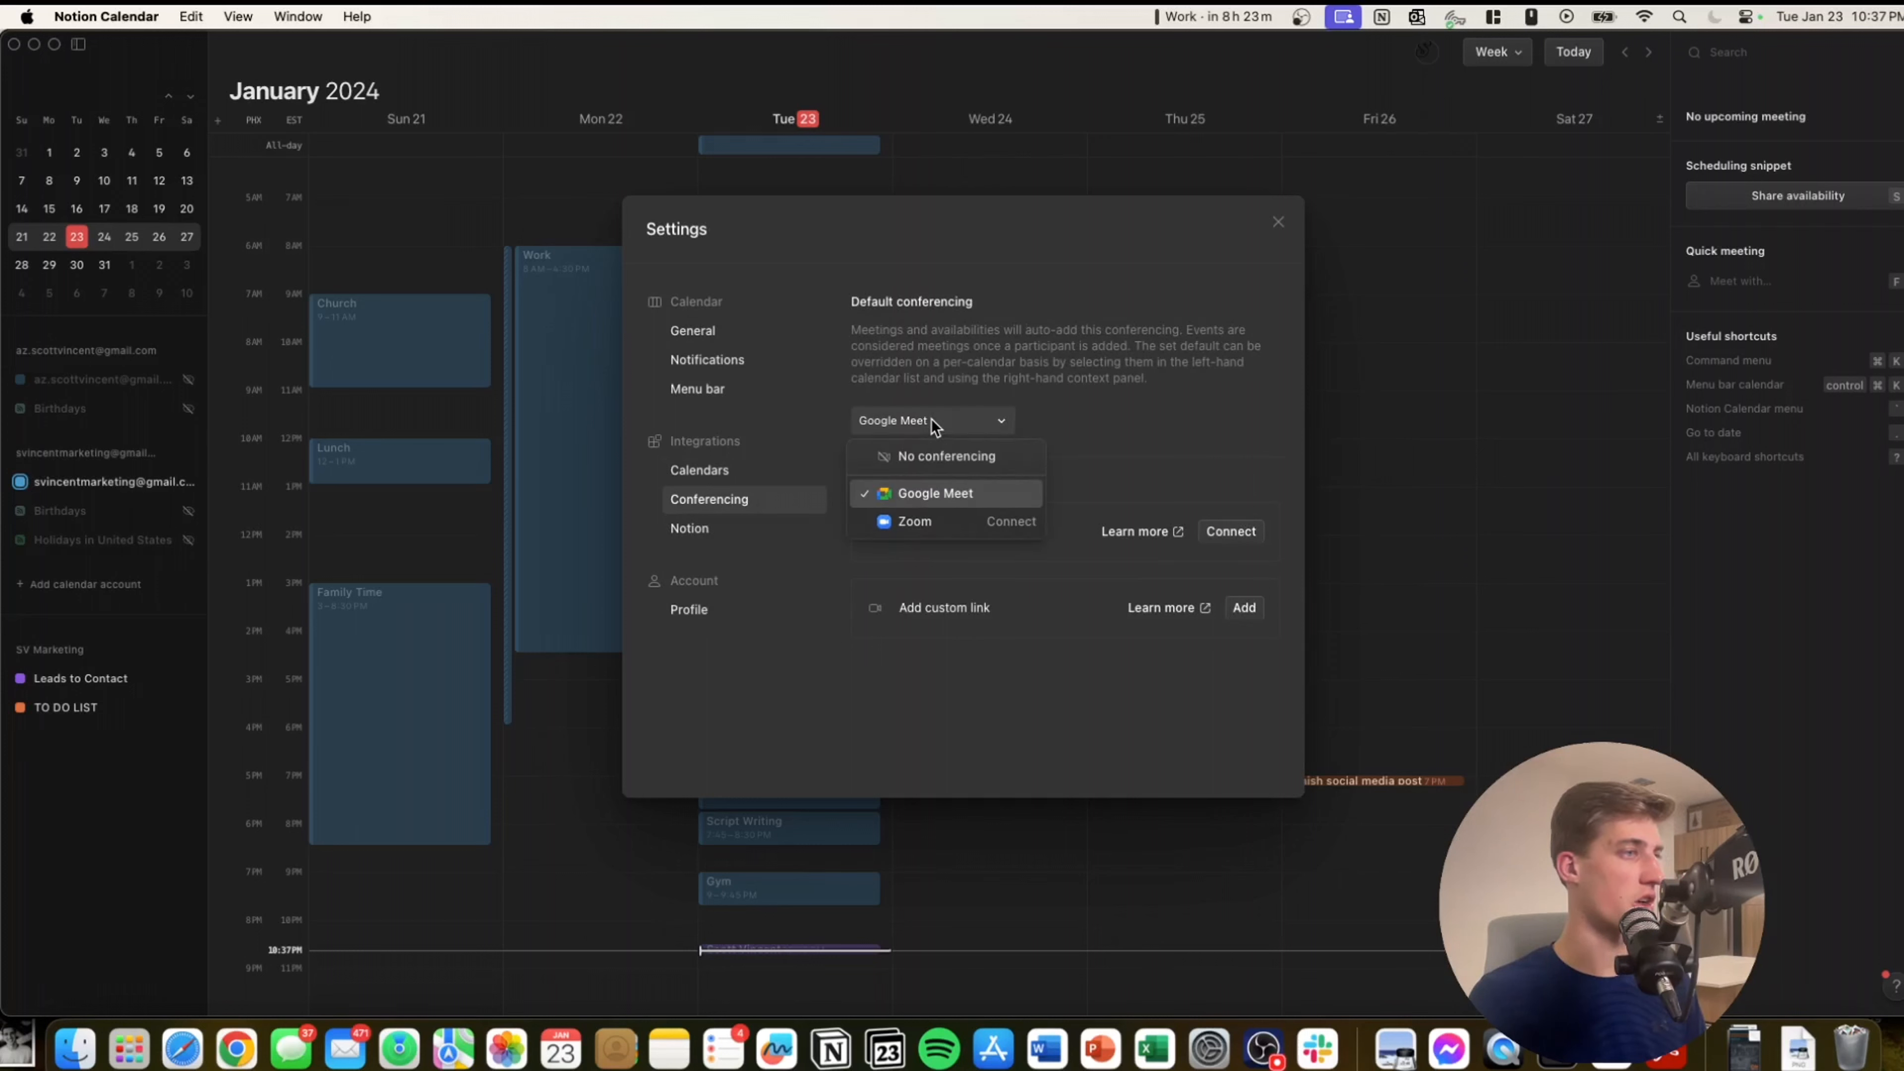
pyautogui.click(1117, 405)
pyautogui.click(998, 525)
# Review the profile and the two connected Google Calendar accounts, then close the settings.
pyautogui.click(720, 609)
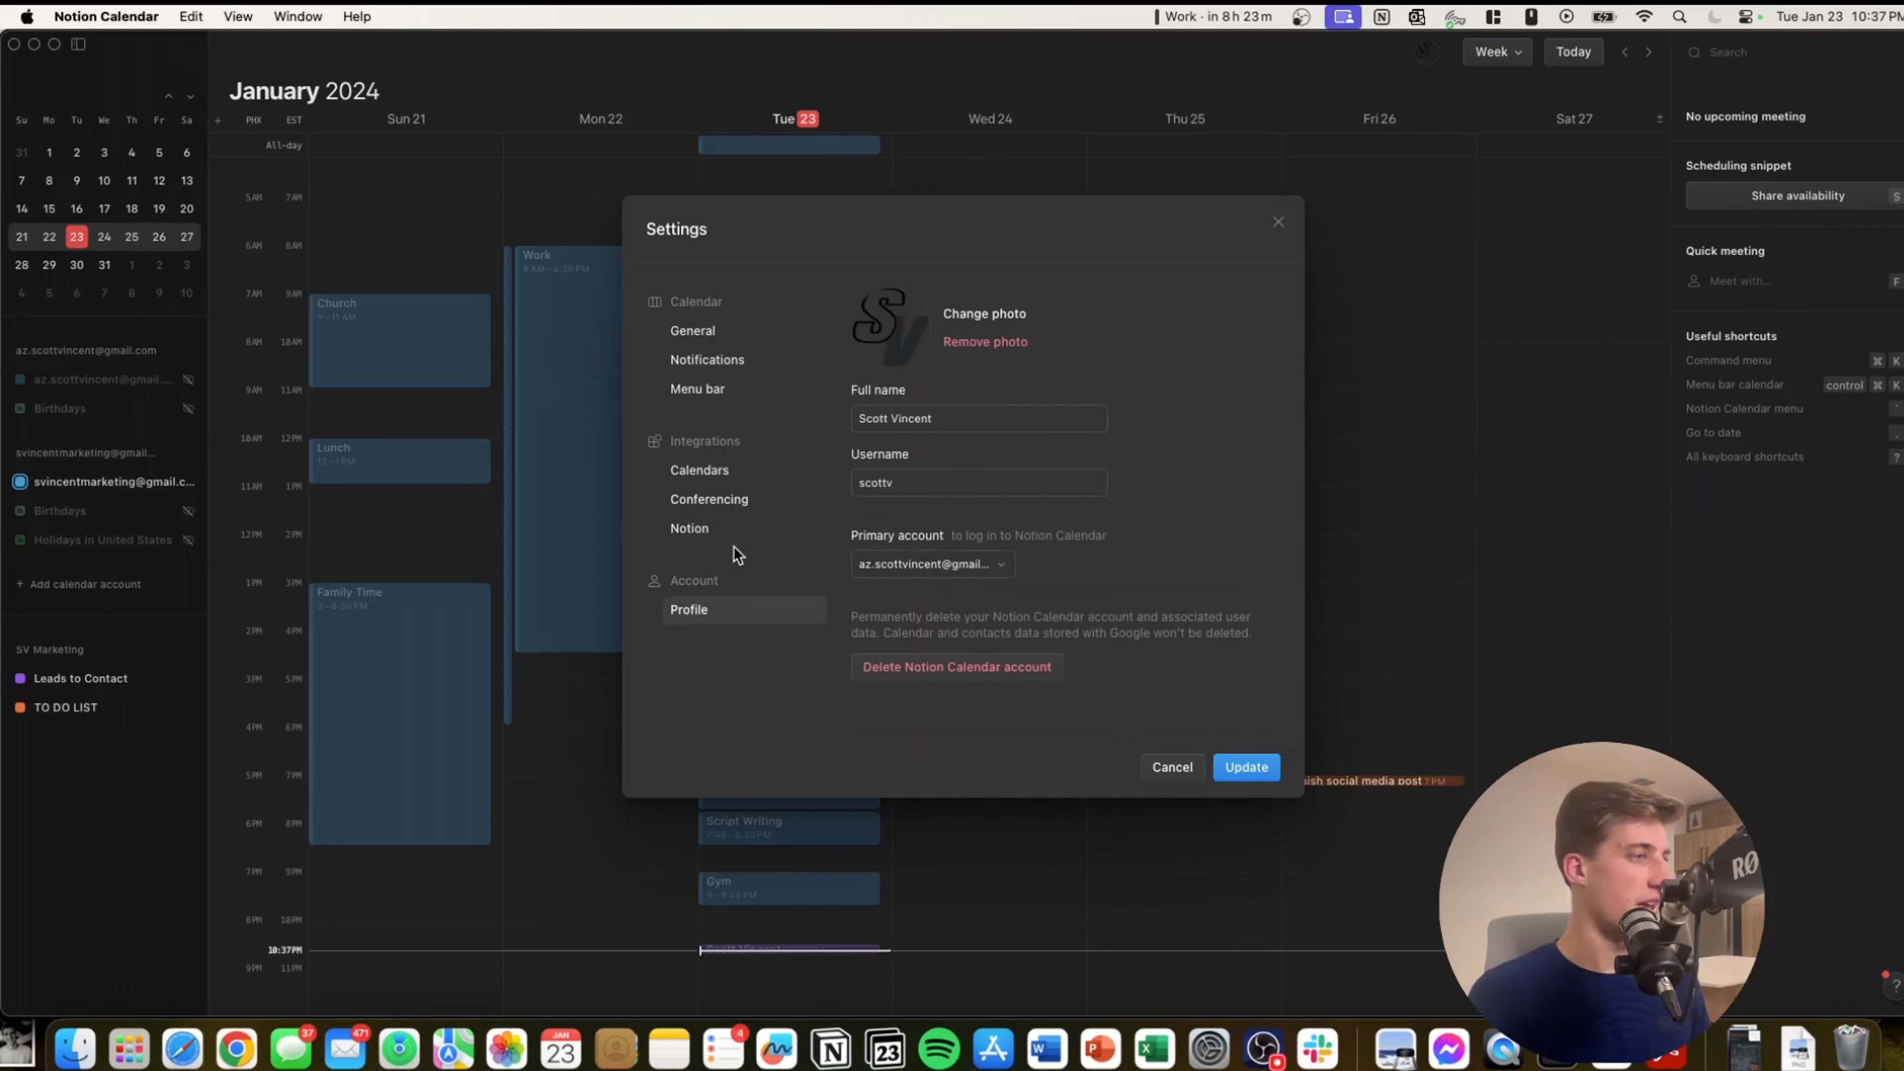
pyautogui.click(723, 498)
pyautogui.click(716, 471)
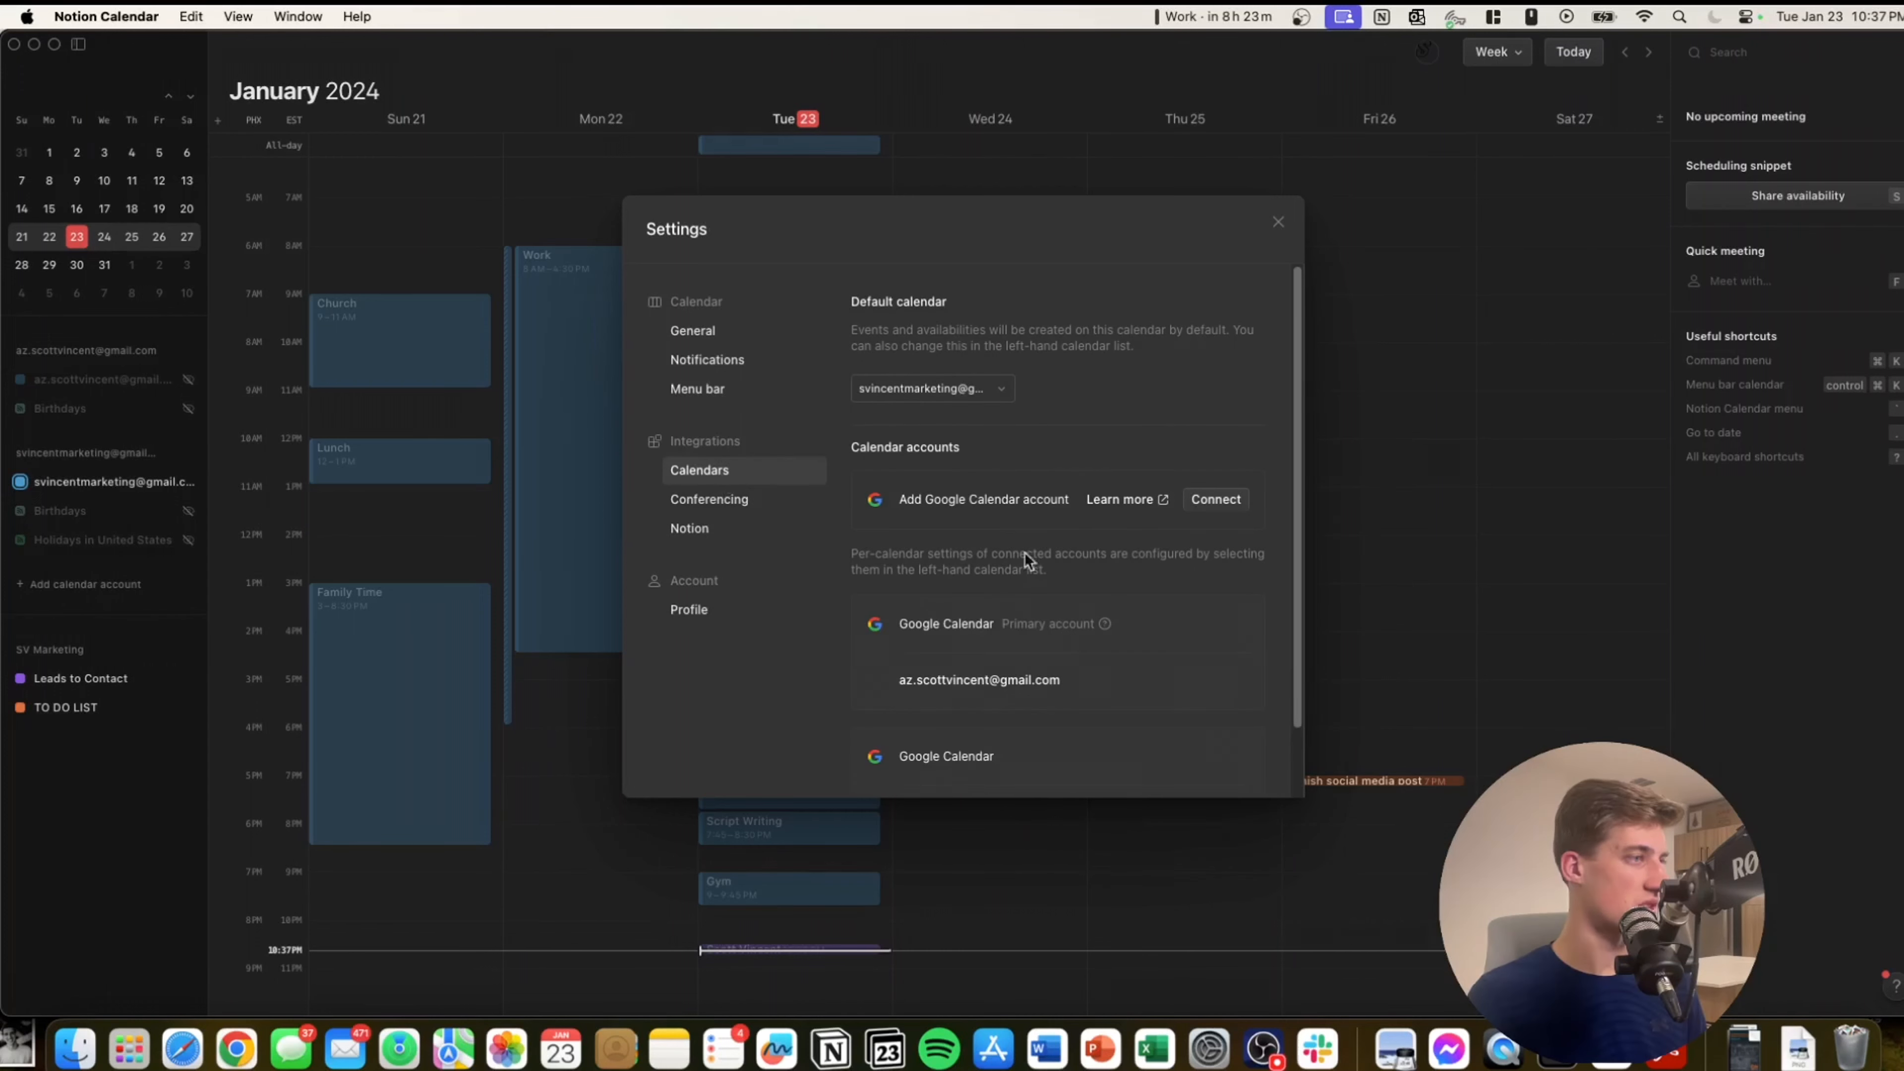
pyautogui.click(1279, 222)
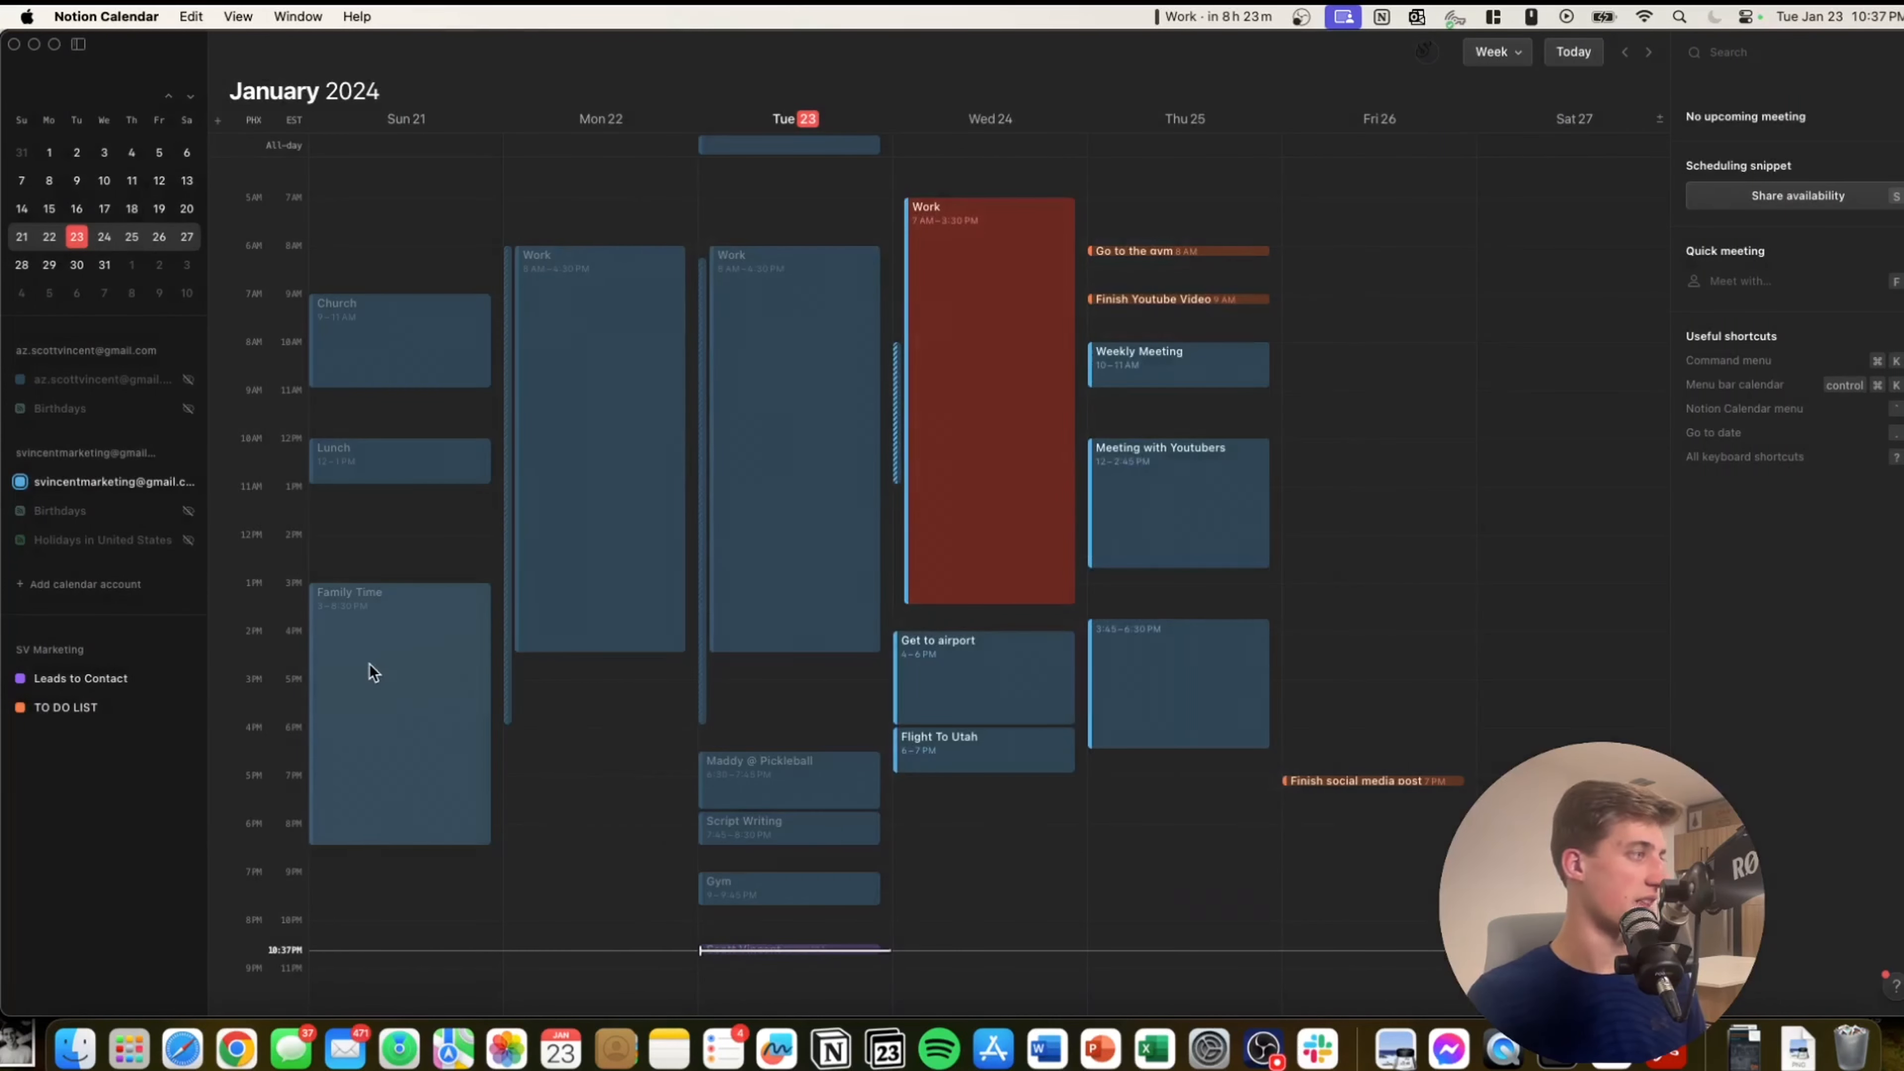
pyautogui.click(71, 588)
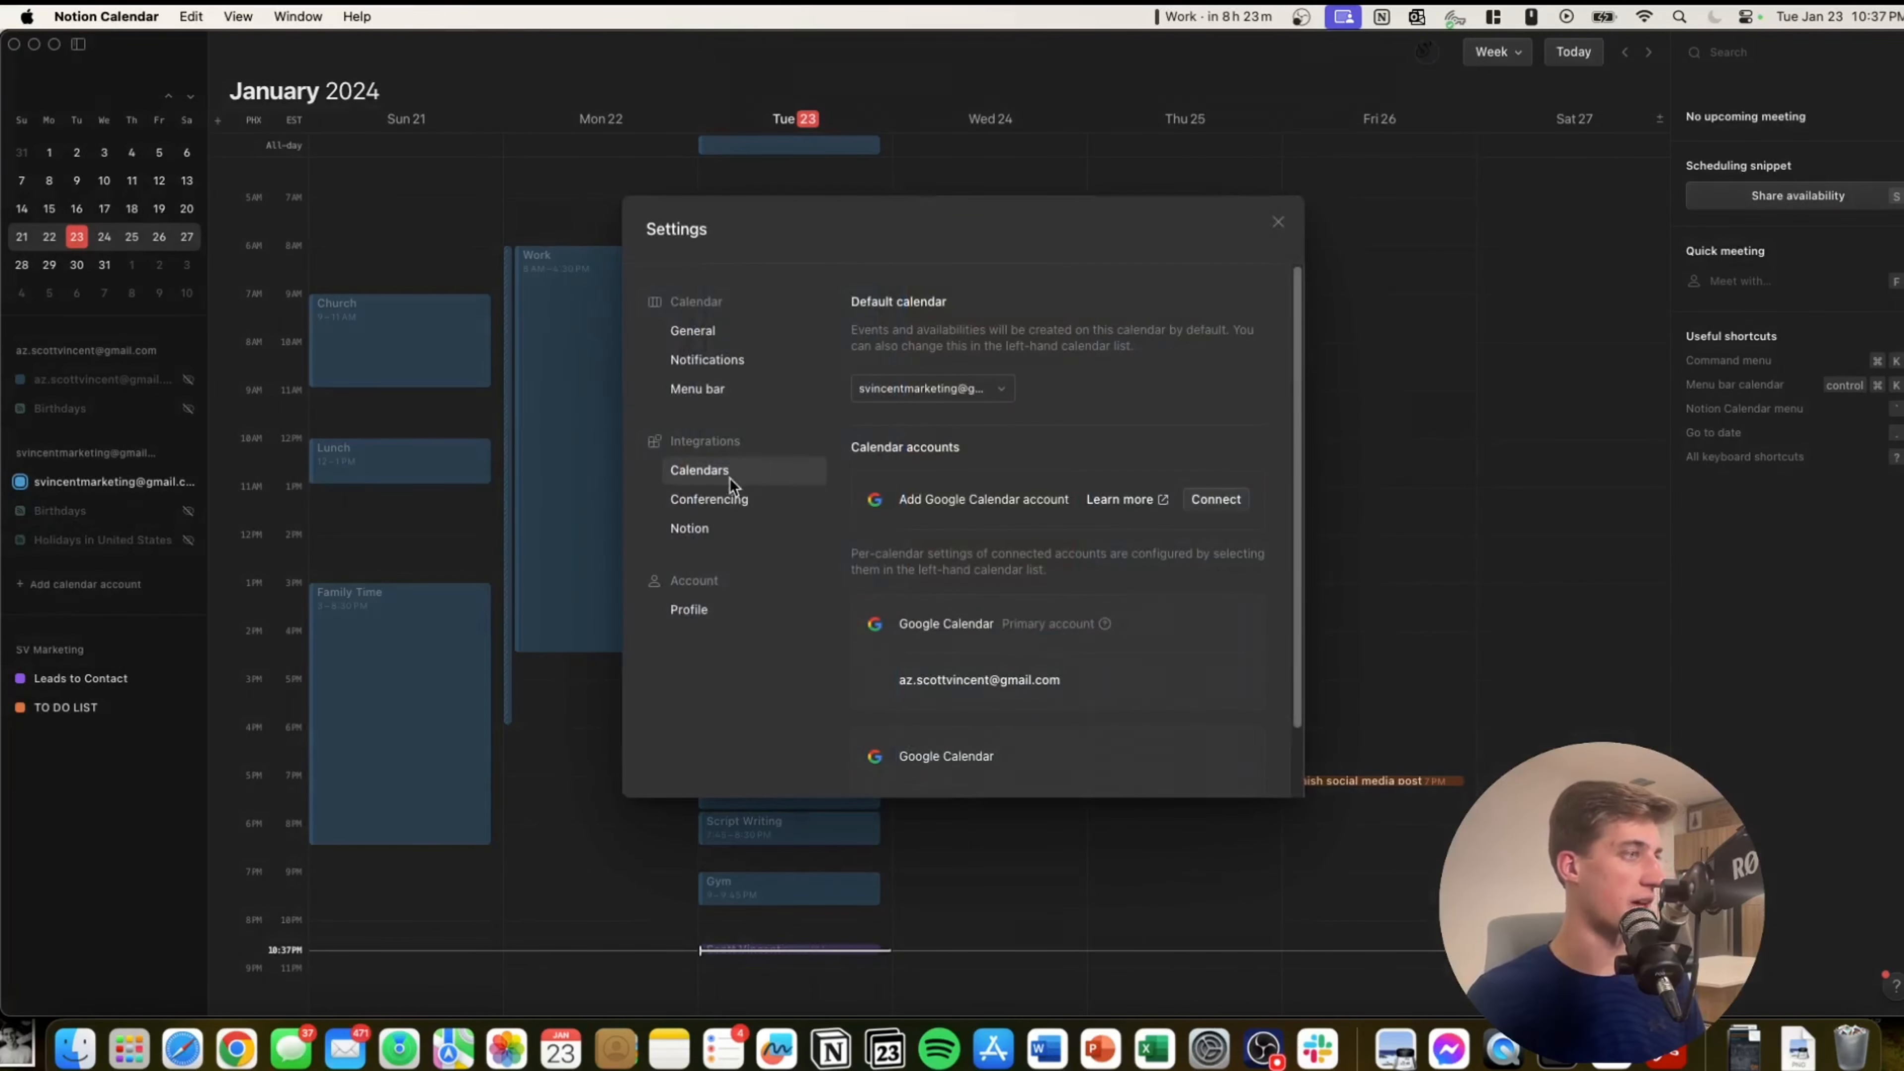
pyautogui.scroll(-2, 890, 429)
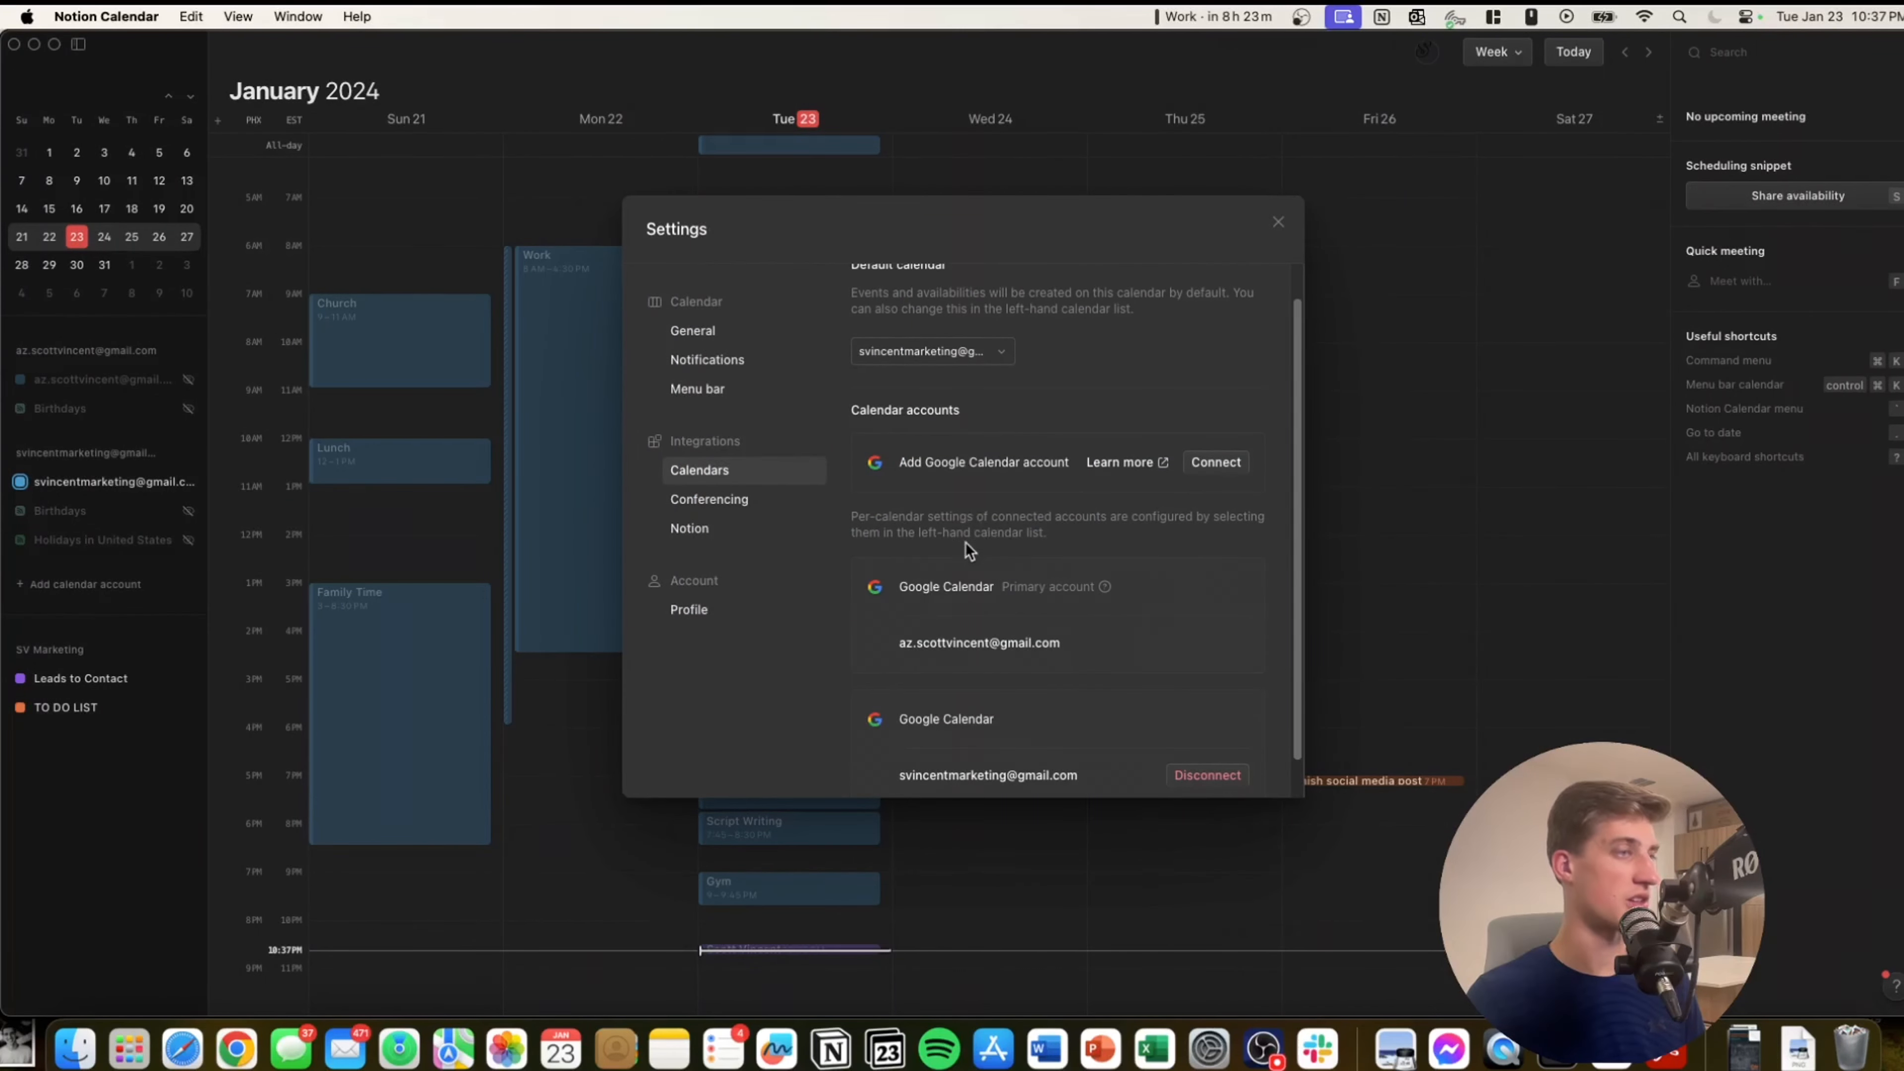
pyautogui.scroll(1, 1109, 324)
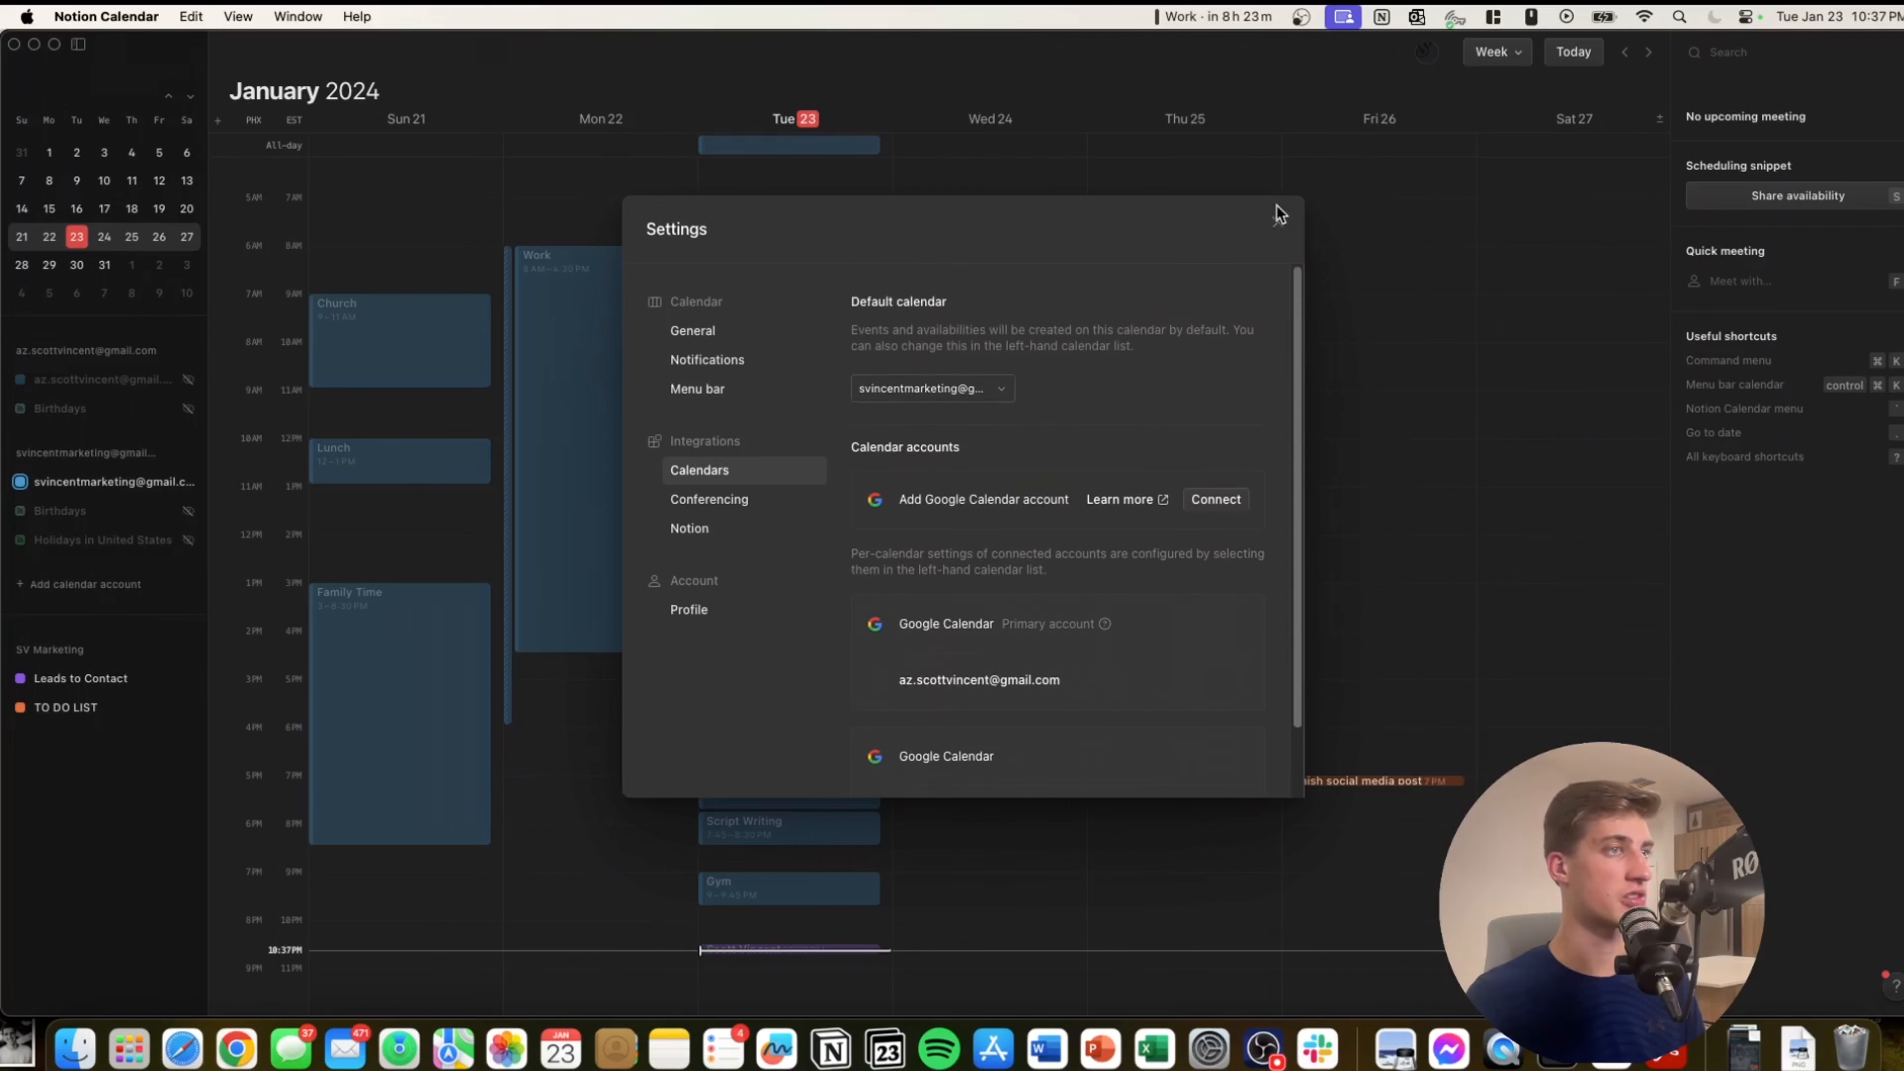
pyautogui.click(1279, 222)
# Go back to the Jan 7–13 week and switch the calendar to Month view.
pyautogui.press('Left')
pyautogui.press('Left')
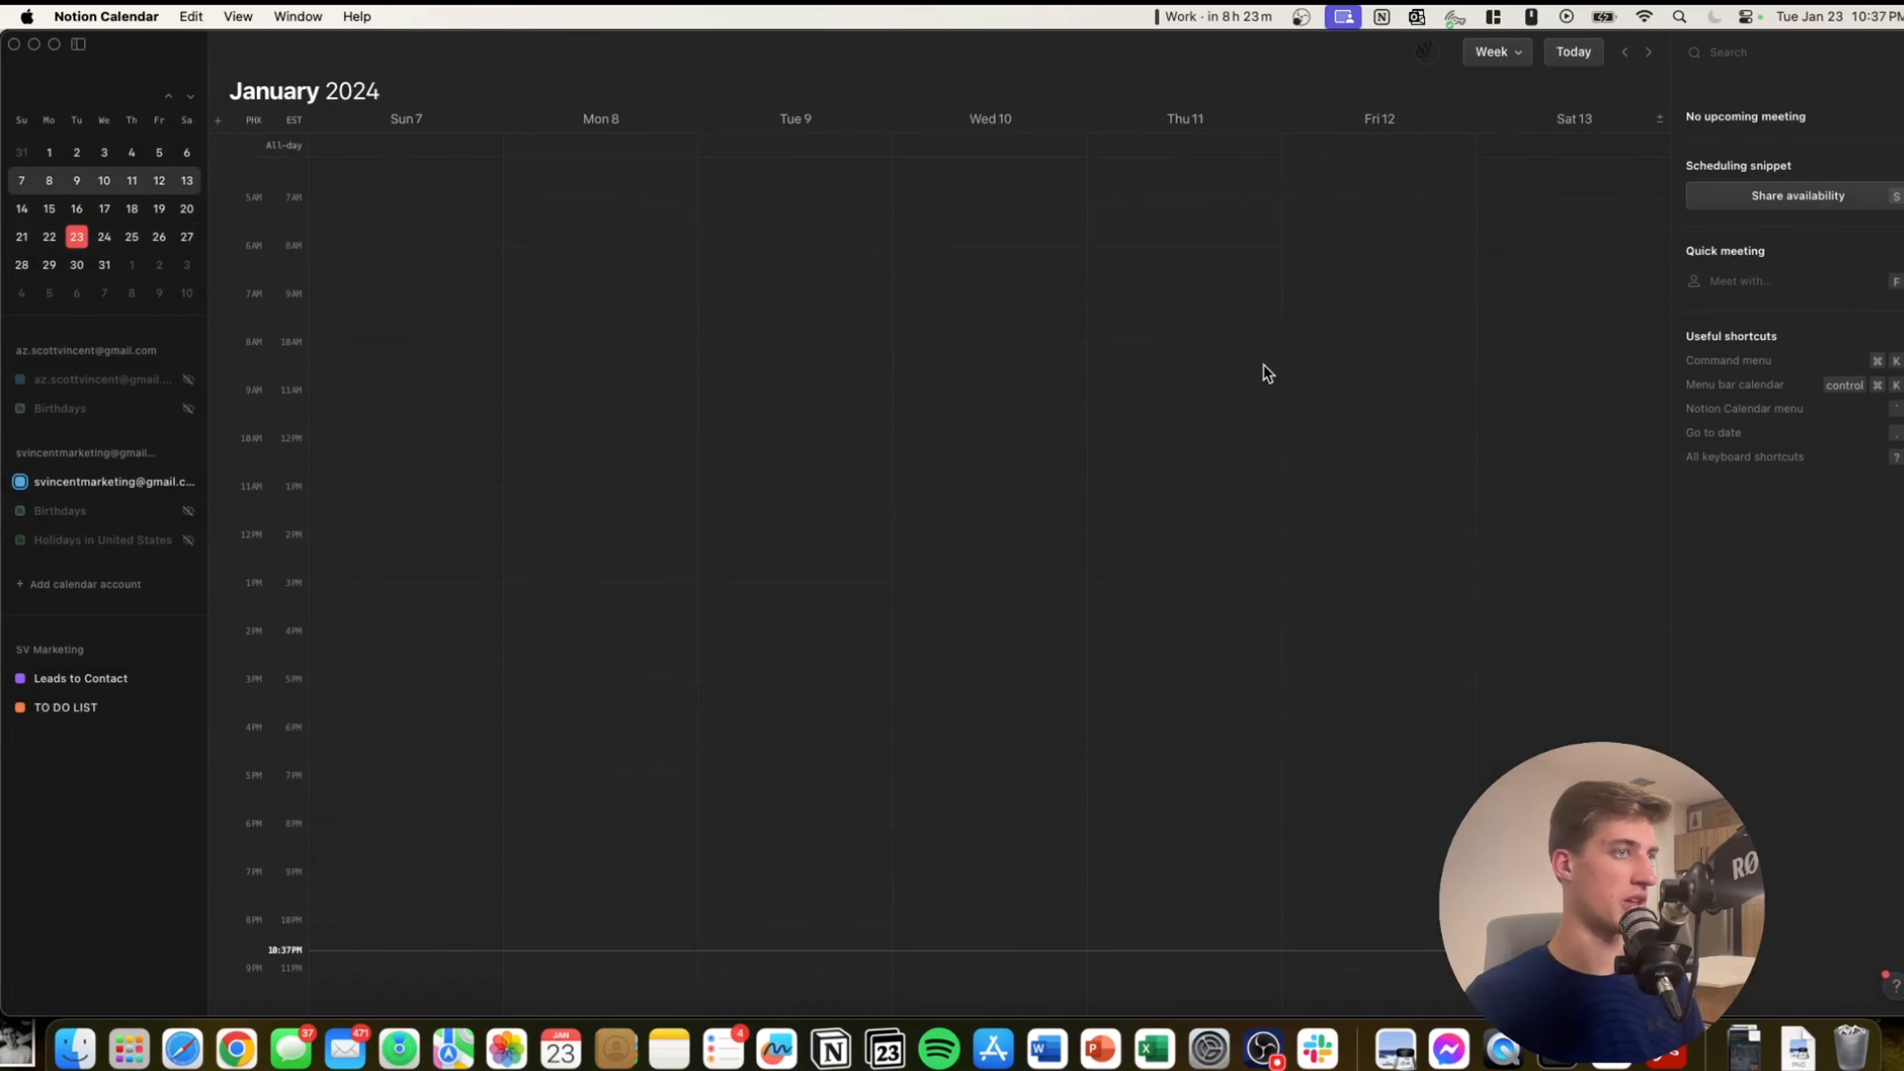
pyautogui.press('f')
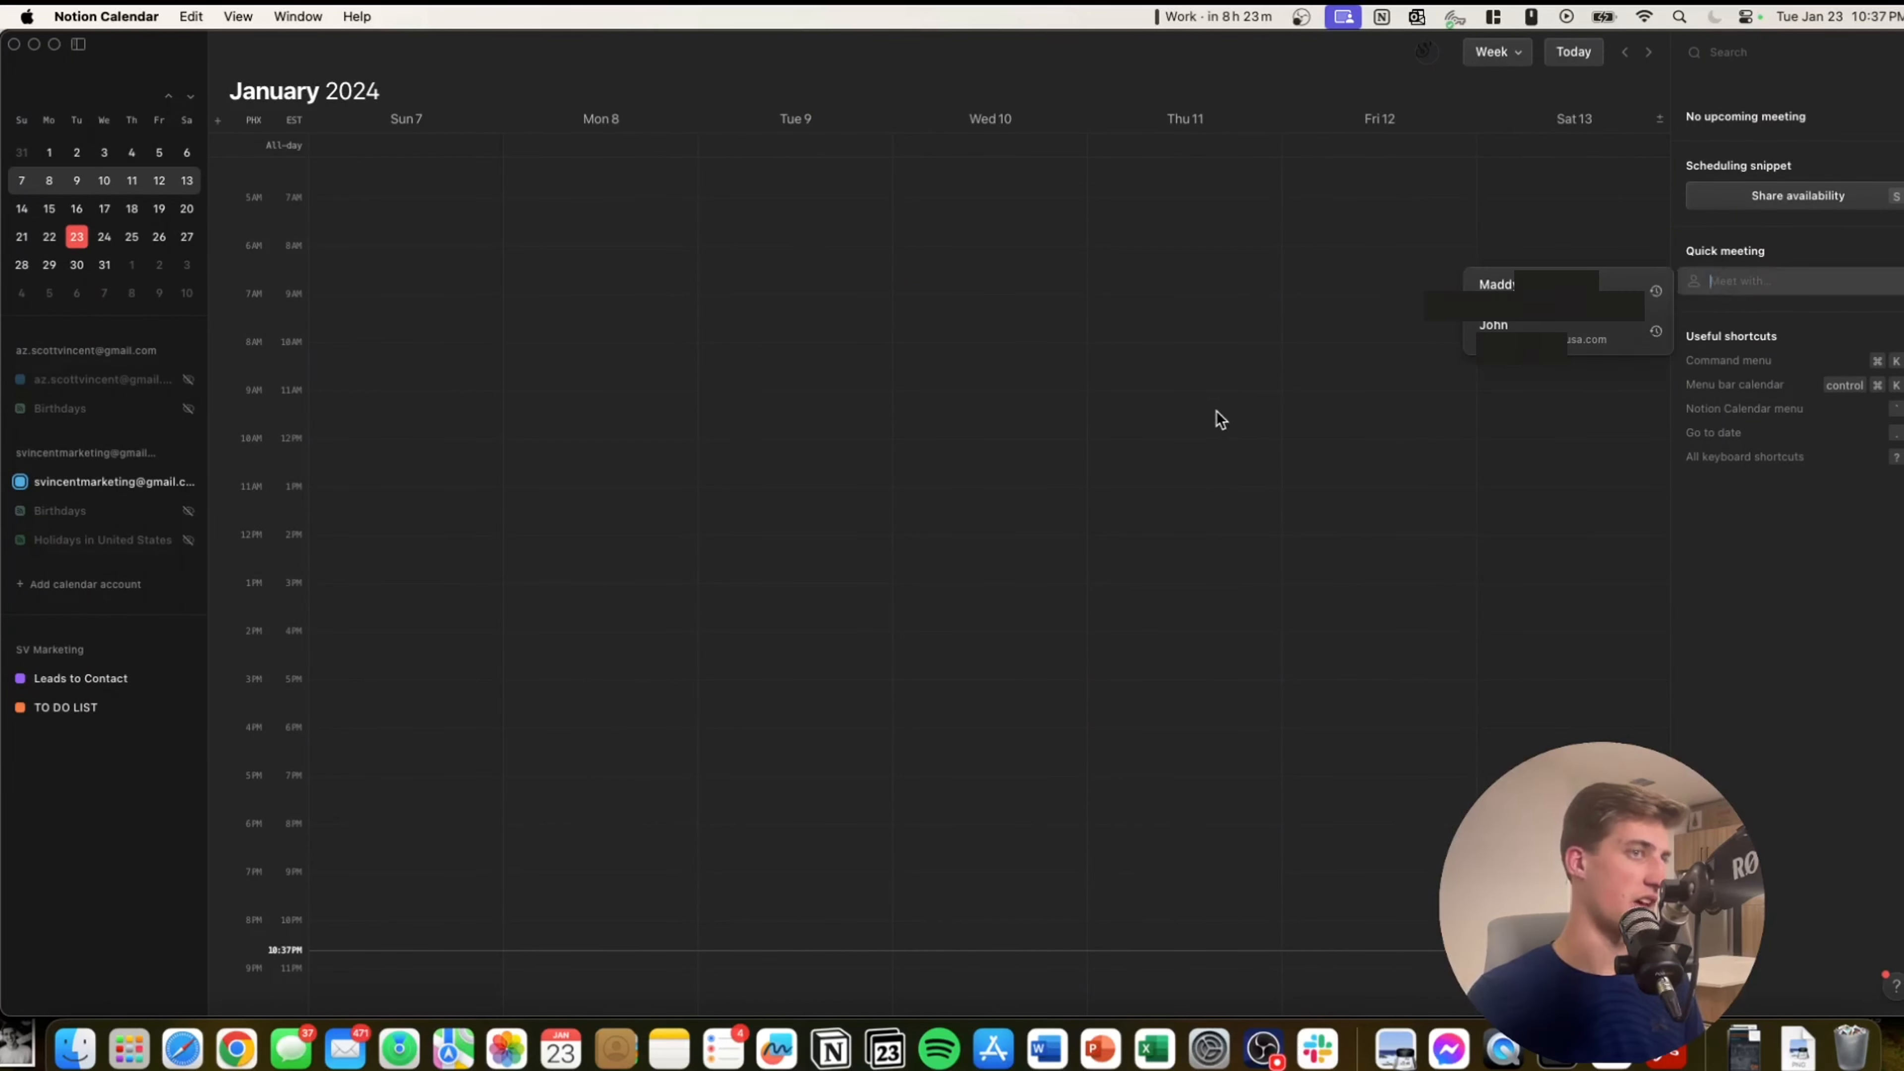
pyautogui.press('Escape')
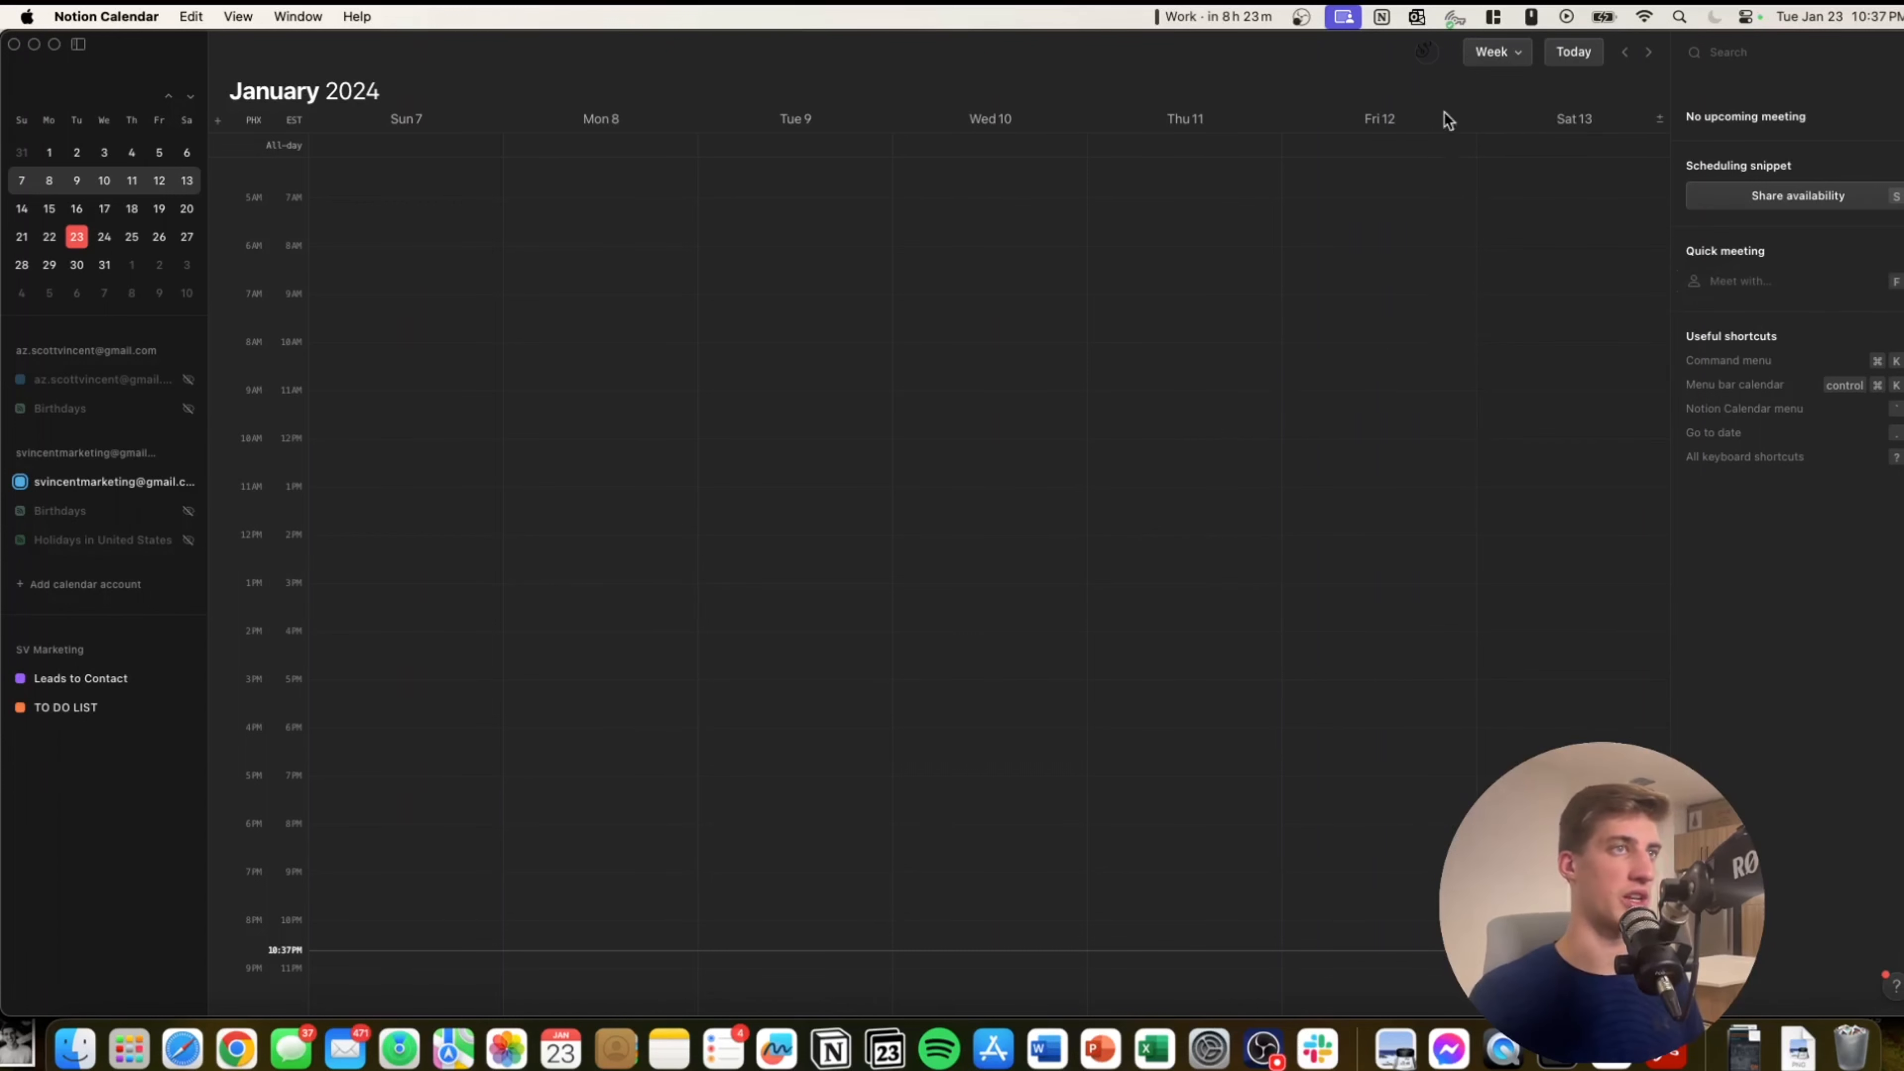
pyautogui.click(1478, 51)
pyautogui.click(1523, 154)
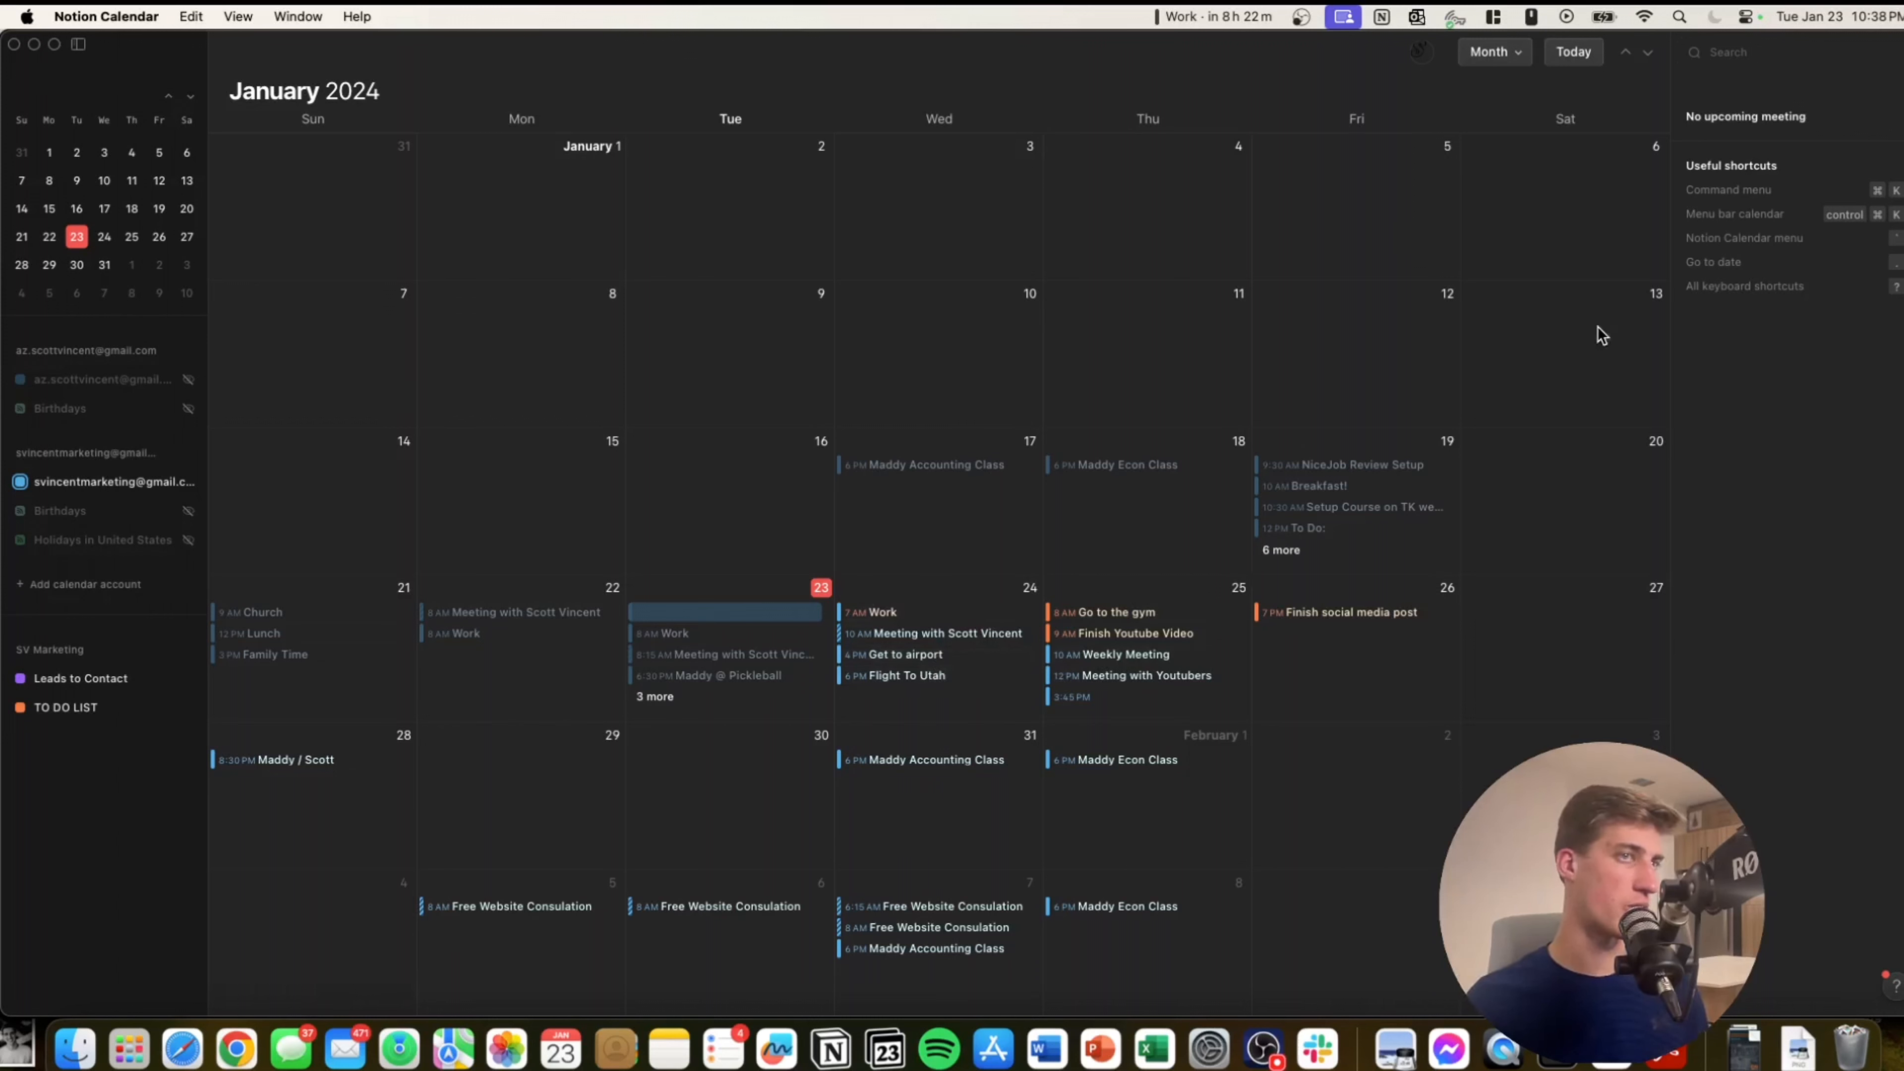
# Return to Week view and start a Share availability draft.
pyautogui.click(1506, 54)
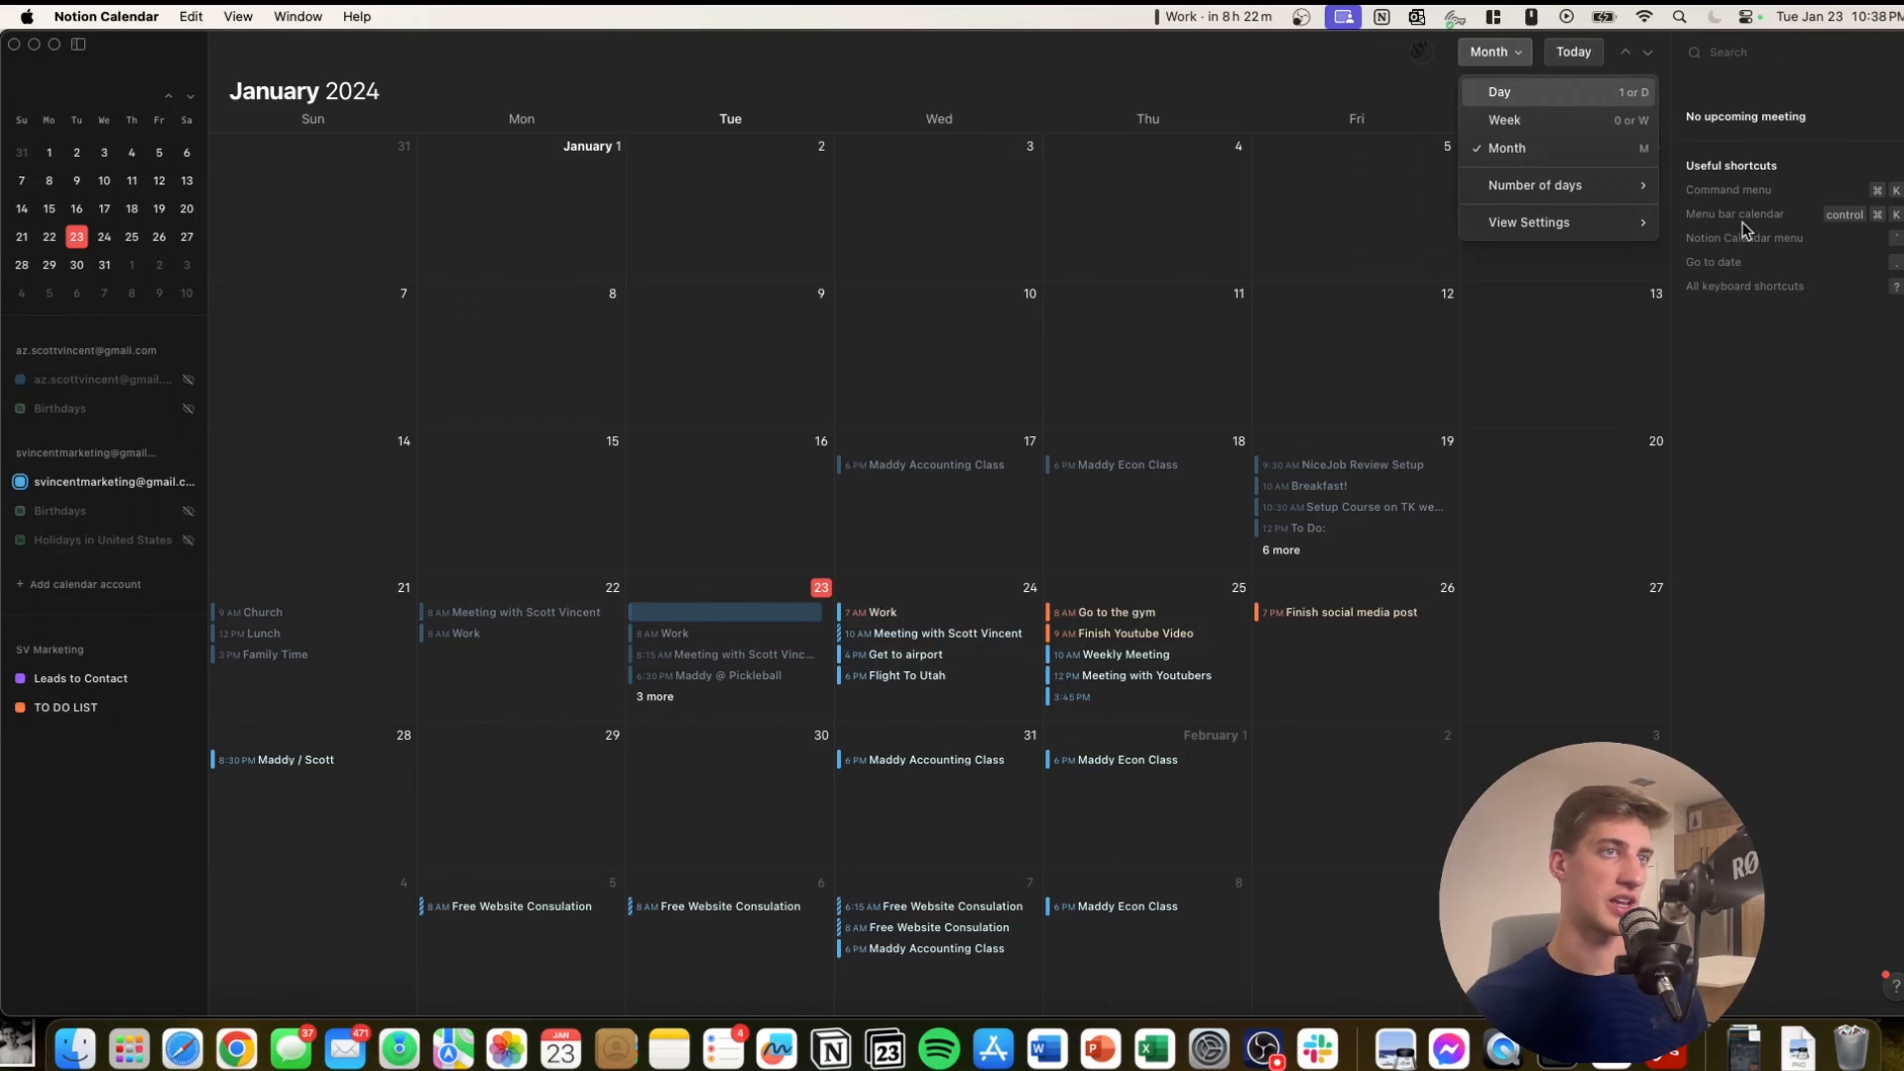
pyautogui.click(1745, 355)
pyautogui.press('w')
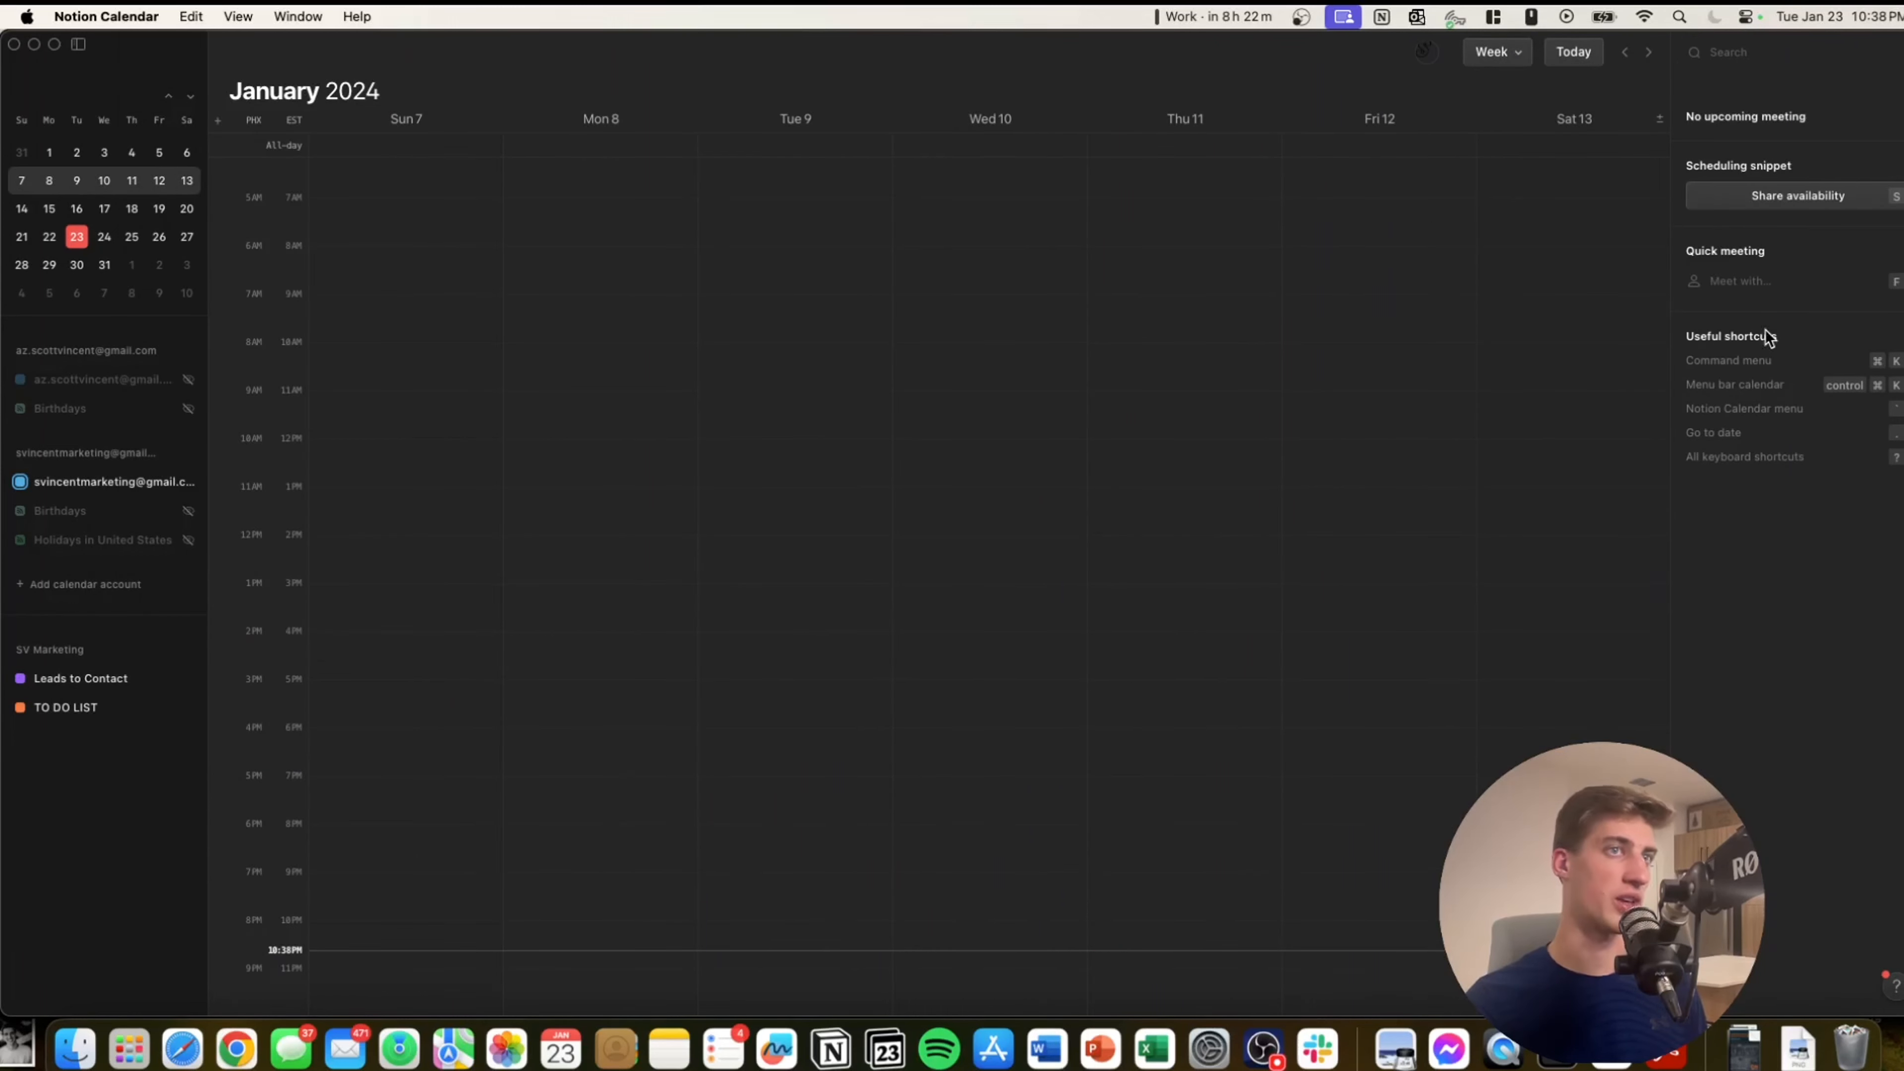
pyautogui.click(1787, 198)
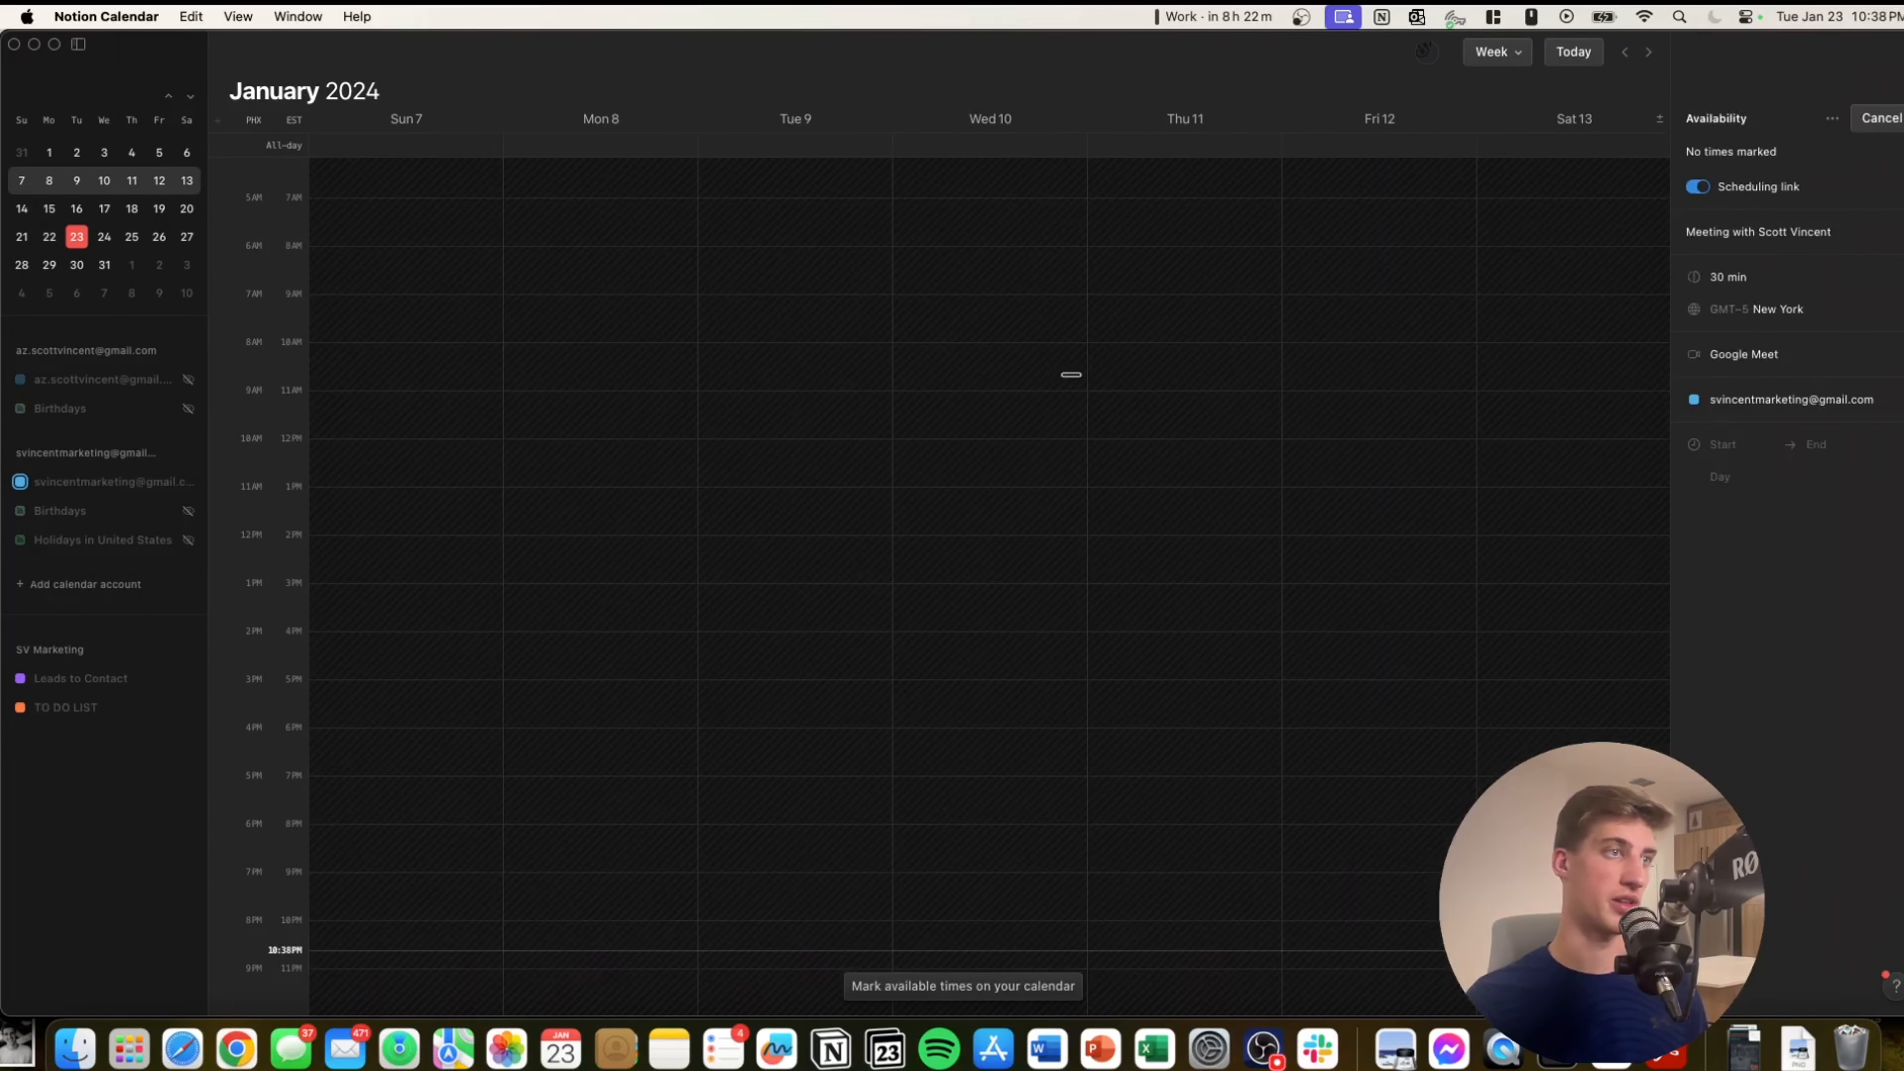
# Mark daytime availability Tue 9–Sat 13, about 8:15 AM–1:45 PM, plus Tue 11:45 AM–4:15 PM.
pyautogui.moveTo(744, 377); pyautogui.dragTo(729, 975)
pyautogui.scroll(5, 849, 491)
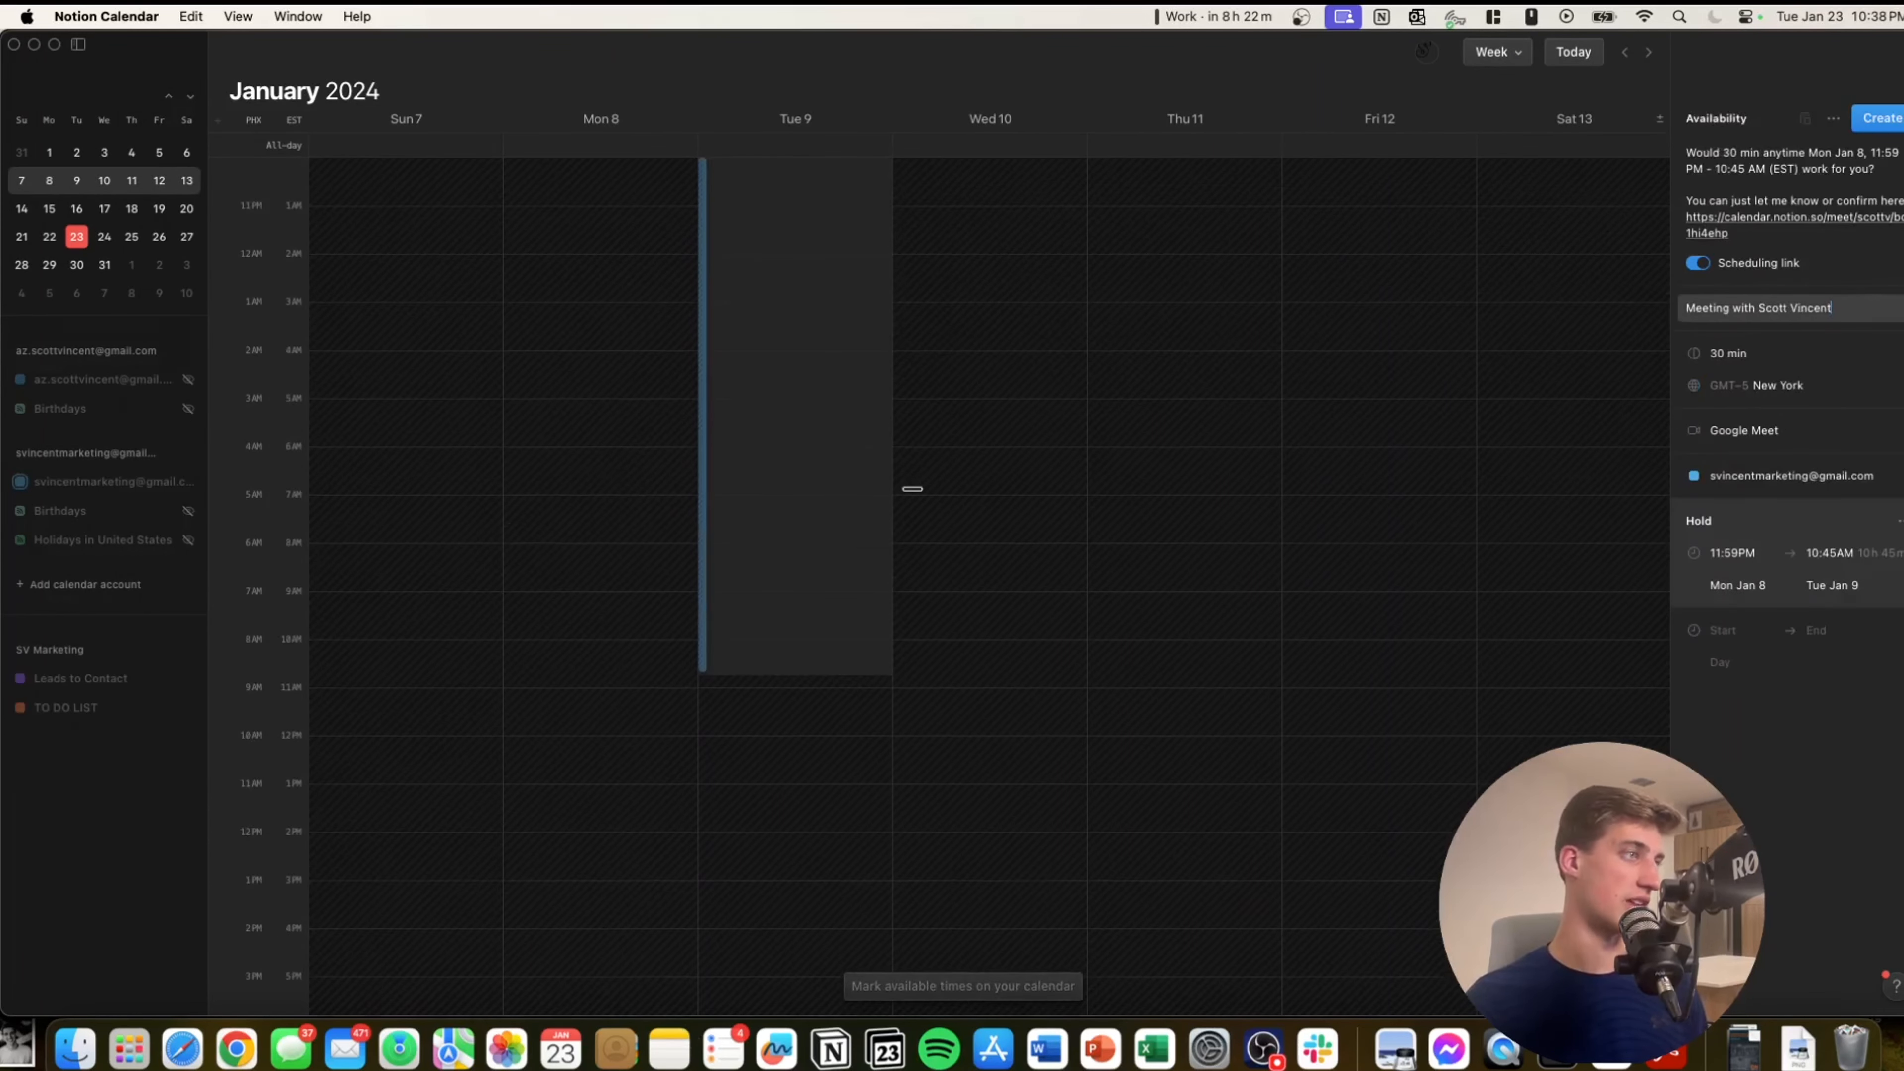
pyautogui.scroll(-2, 930, 488)
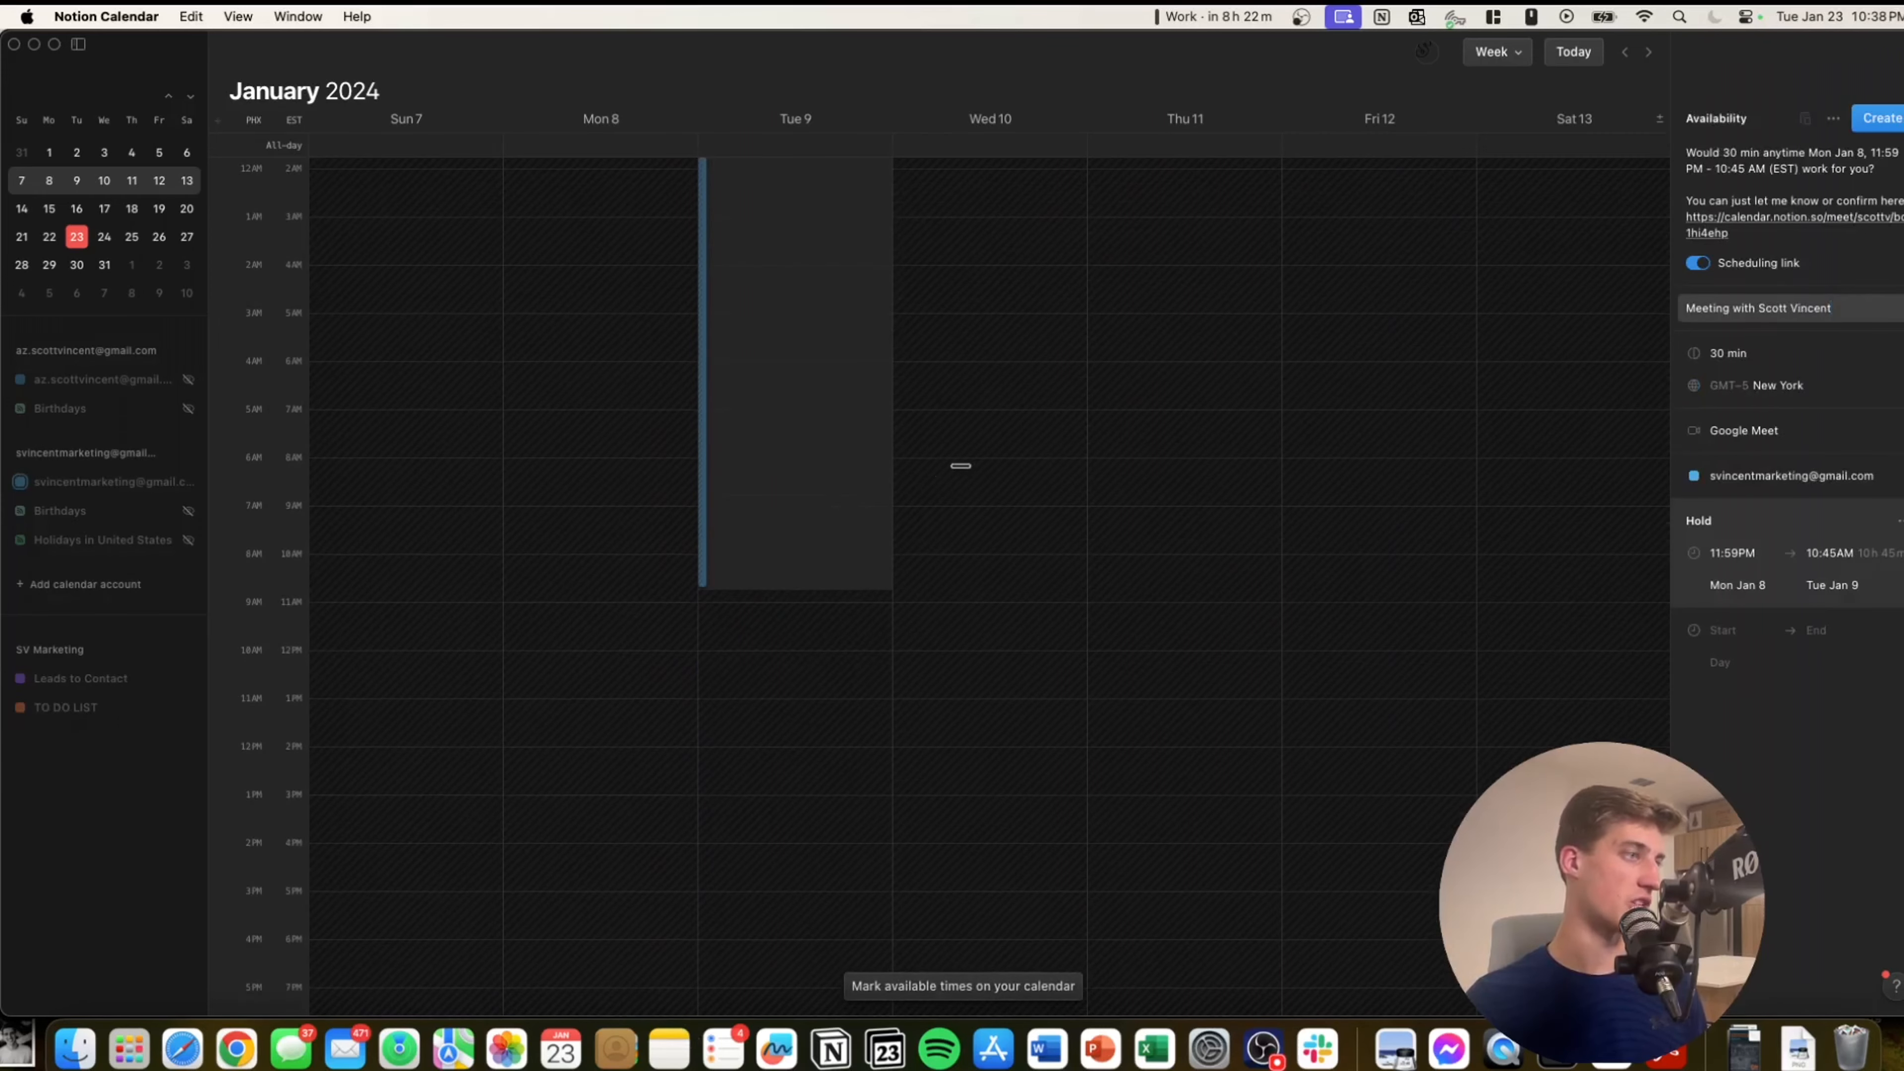
pyautogui.moveTo(958, 468); pyautogui.dragTo(961, 721)
pyautogui.moveTo(1189, 474); pyautogui.dragTo(1183, 732)
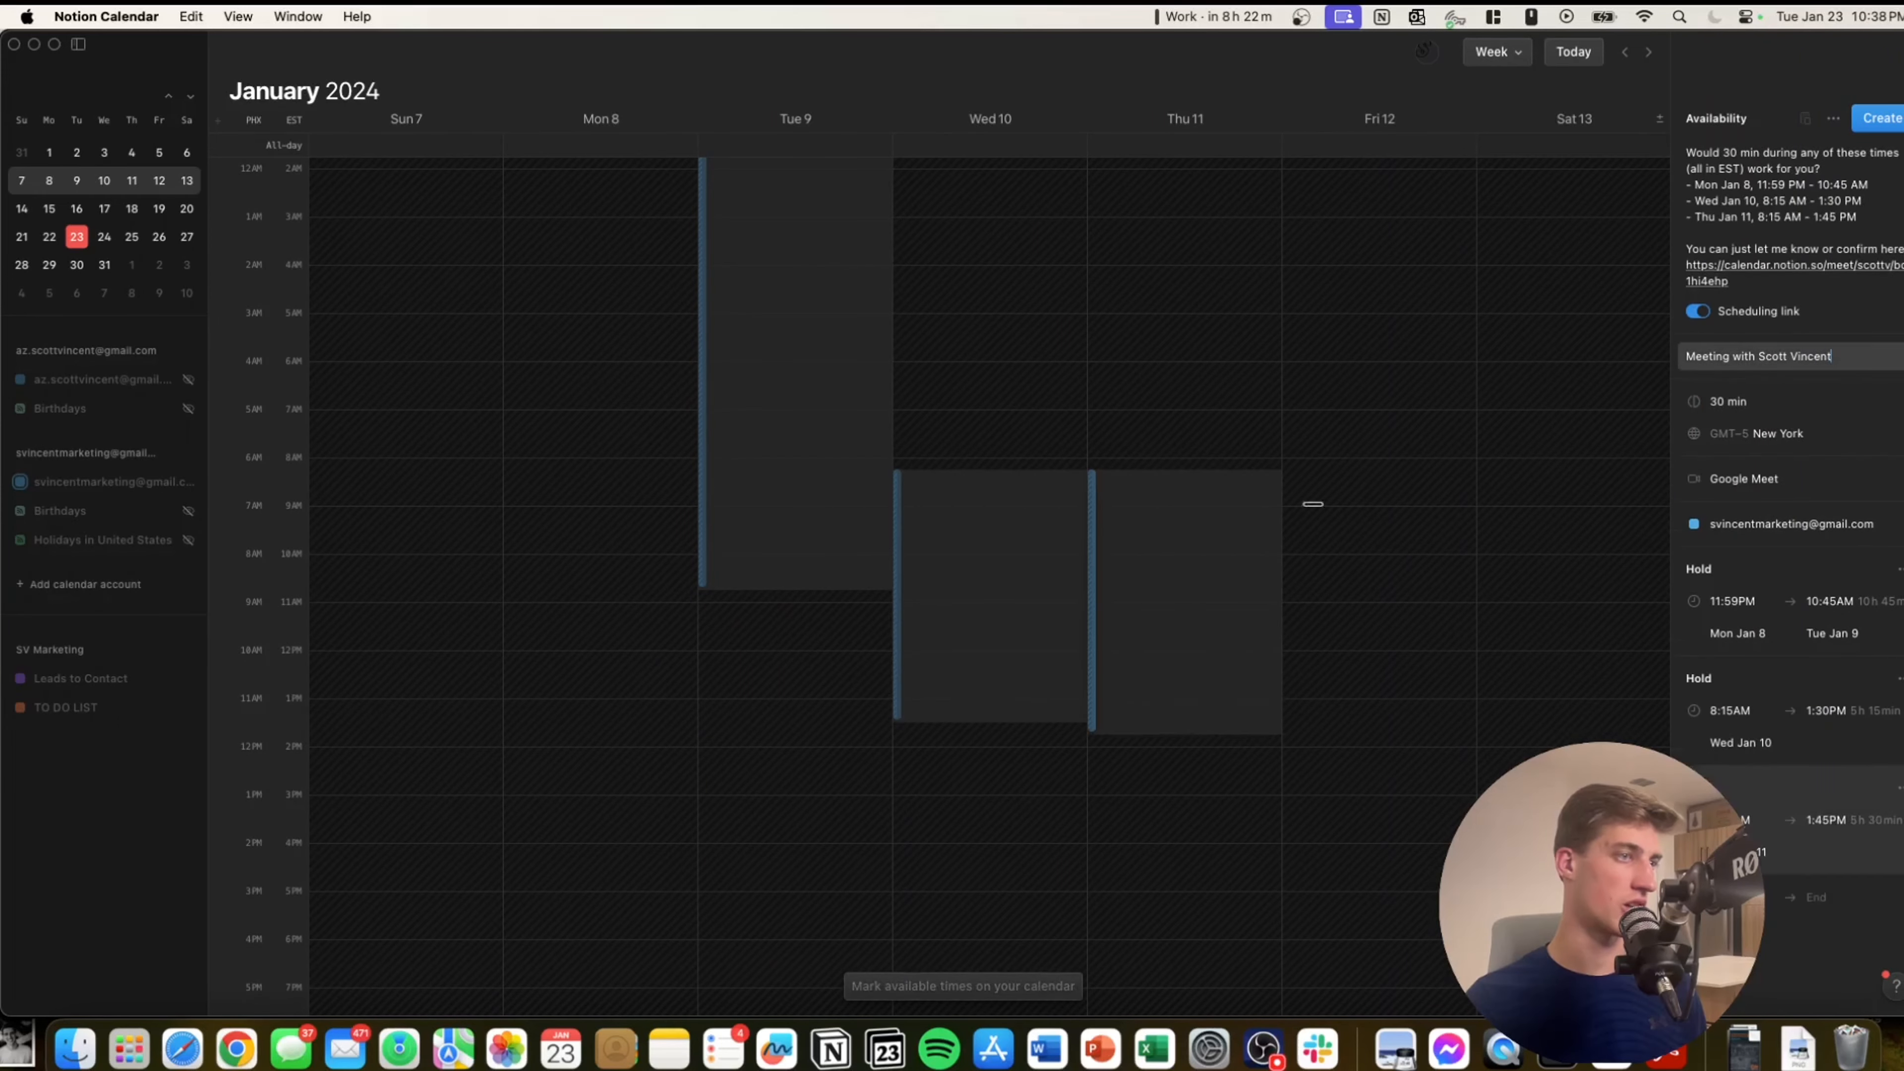
pyautogui.moveTo(1316, 481); pyautogui.dragTo(1342, 734)
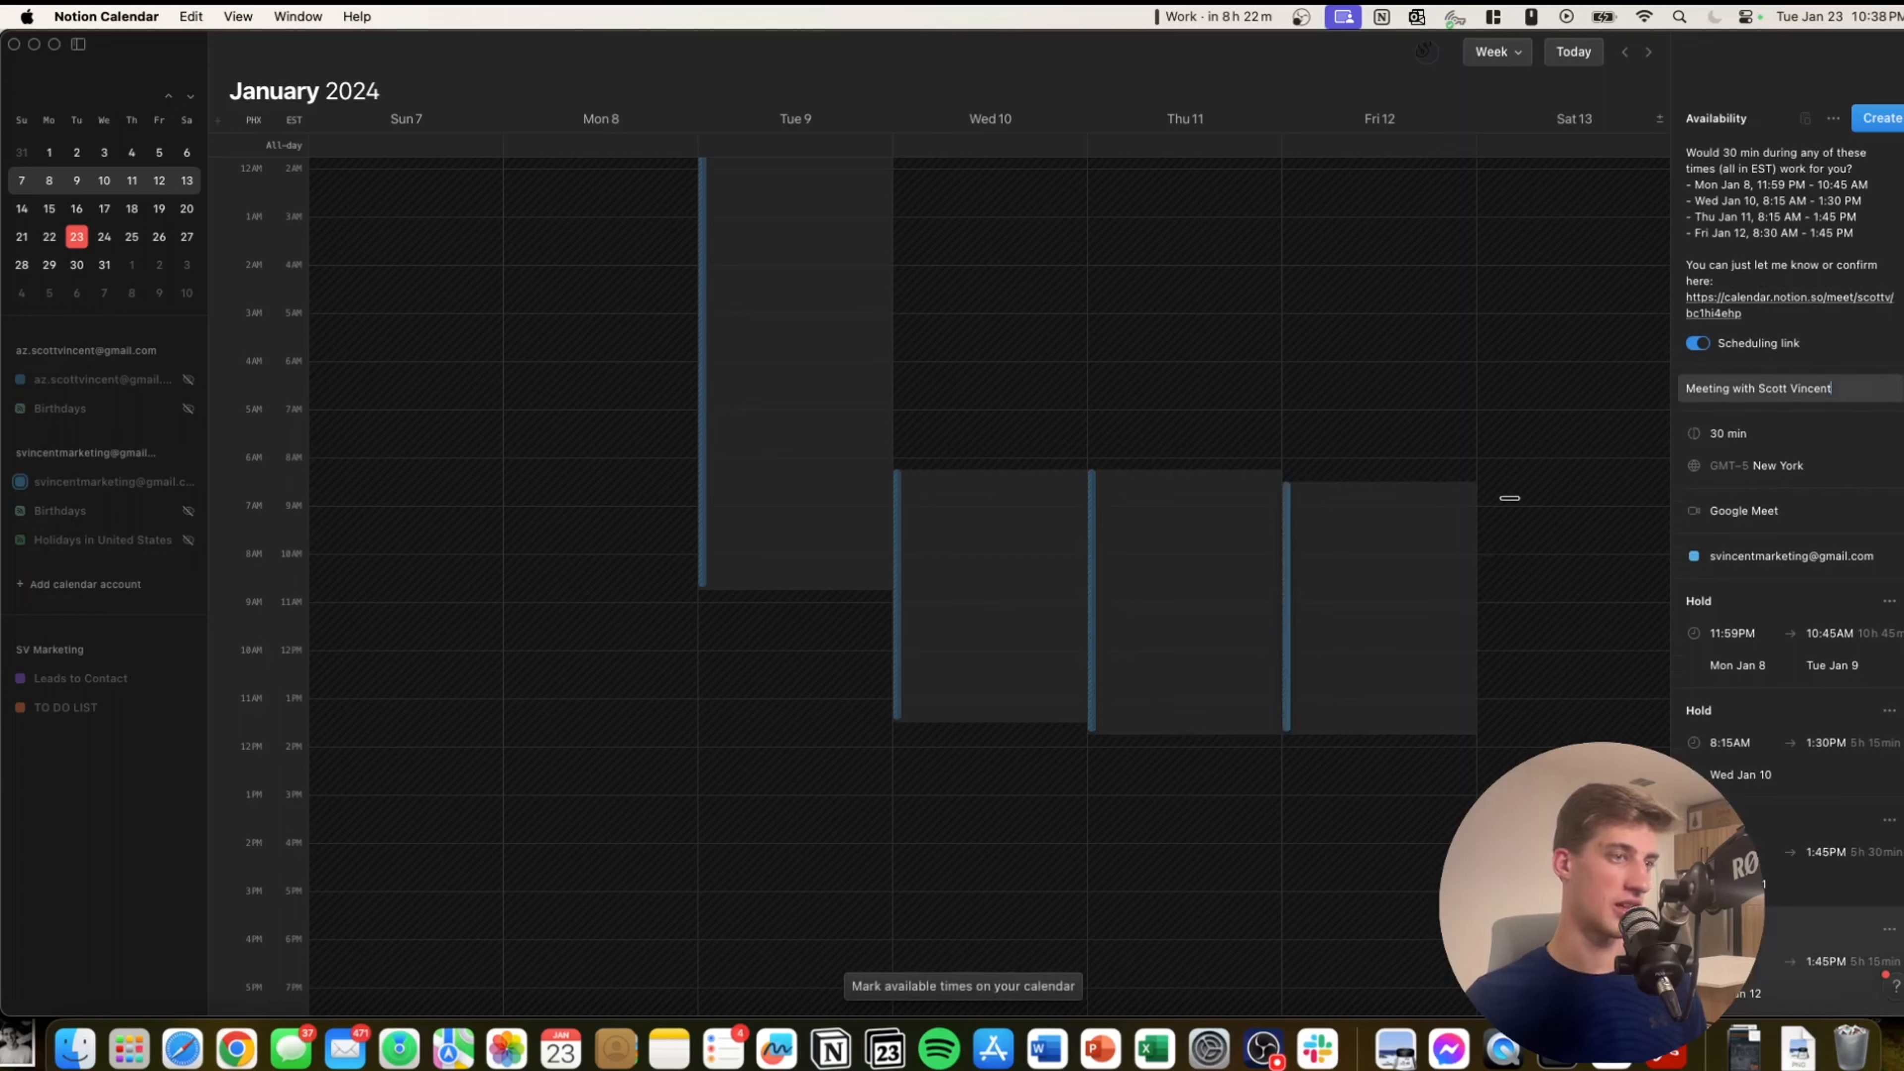
pyautogui.moveTo(1515, 503); pyautogui.dragTo(1528, 733)
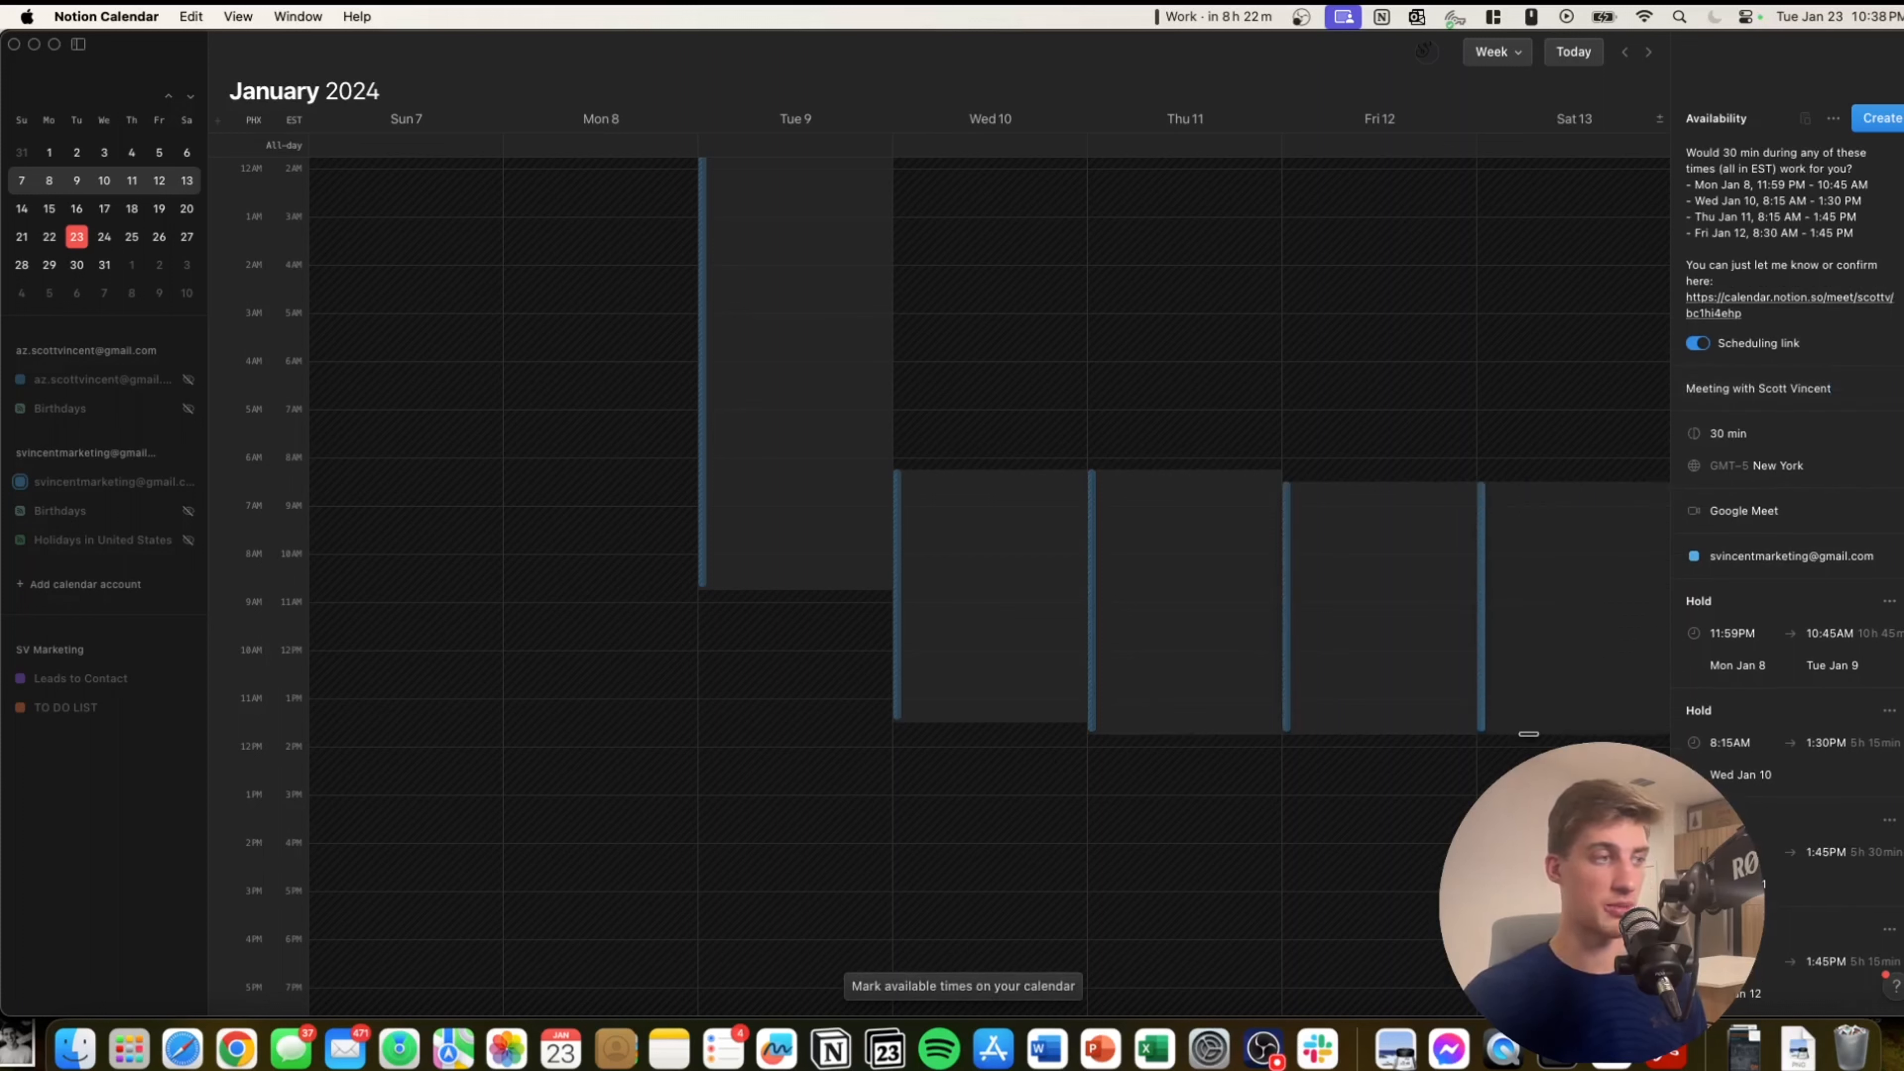
pyautogui.moveTo(759, 638); pyautogui.dragTo(787, 855)
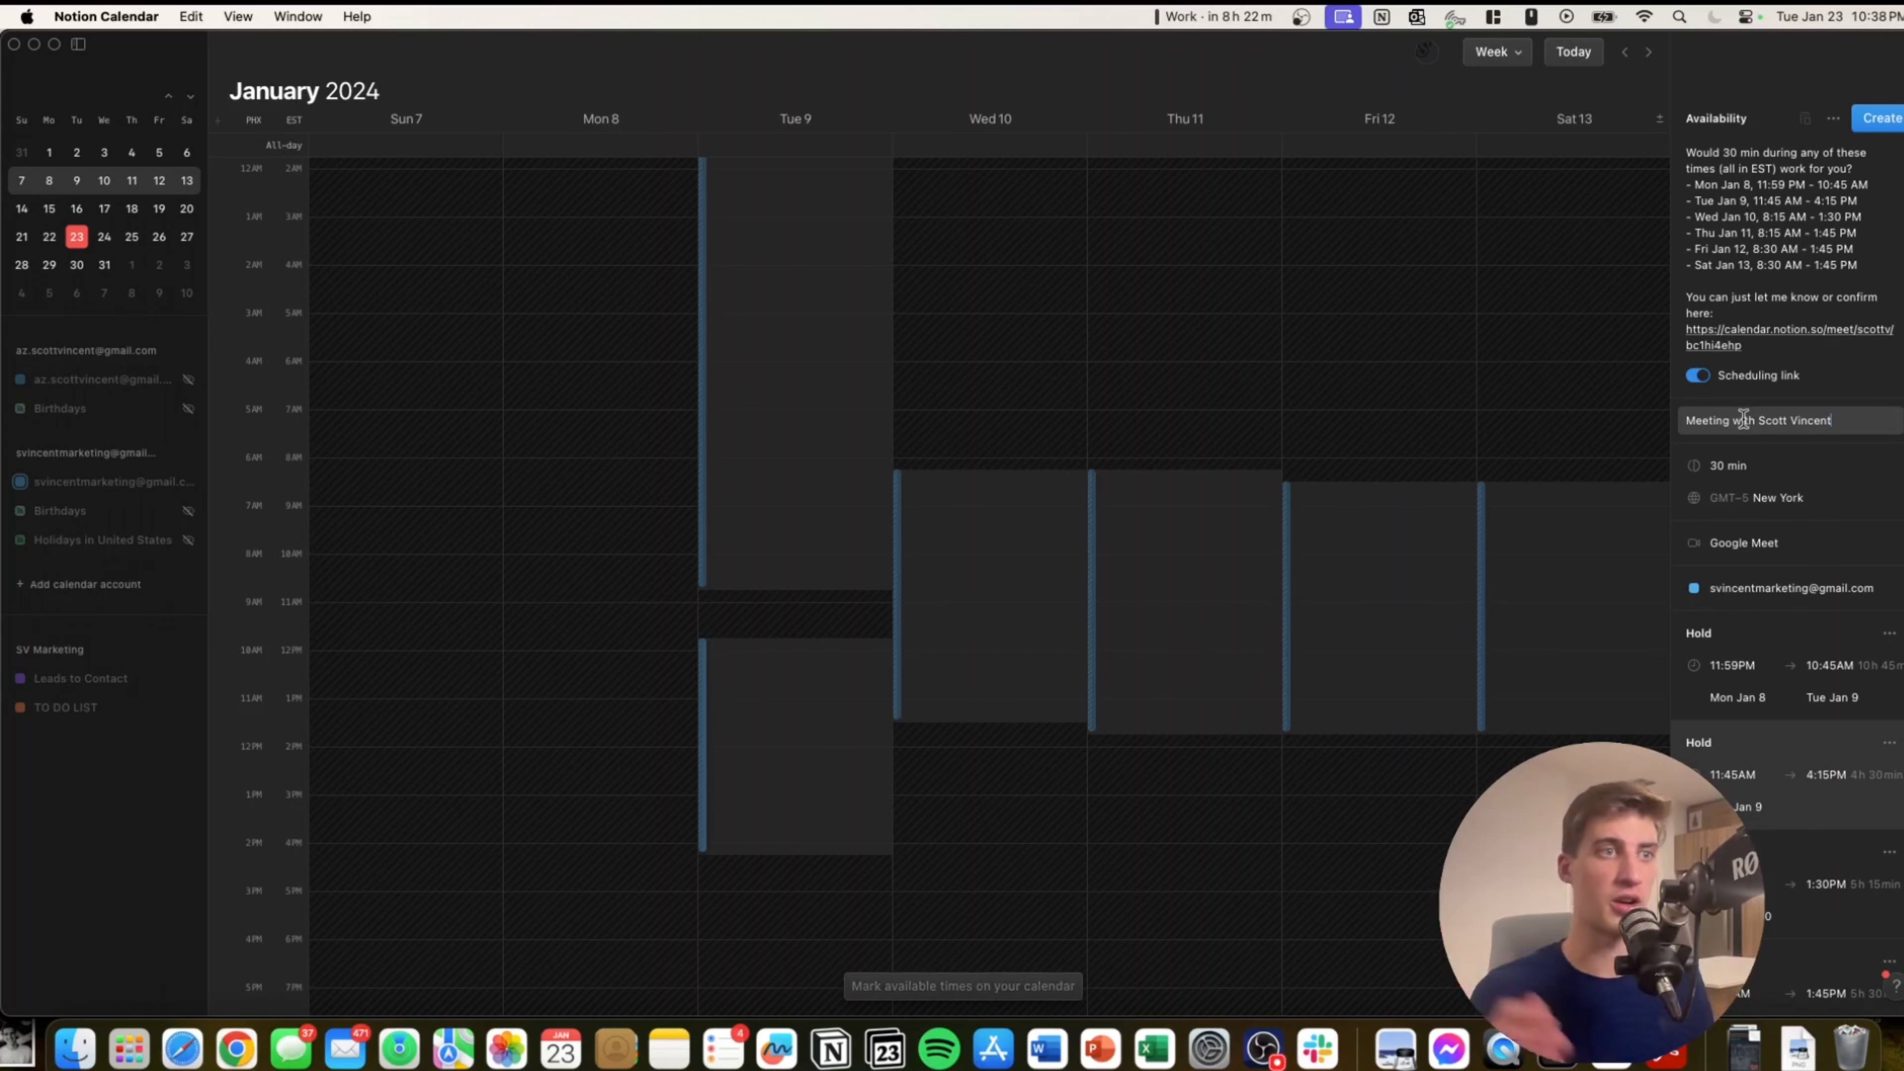
# Add early-morning availability: Thu 3:45–7 AM, Fri and Sat 4–7 AM, Wed 5–7:30 AM.
pyautogui.moveTo(1191, 255); pyautogui.dragTo(1194, 411)
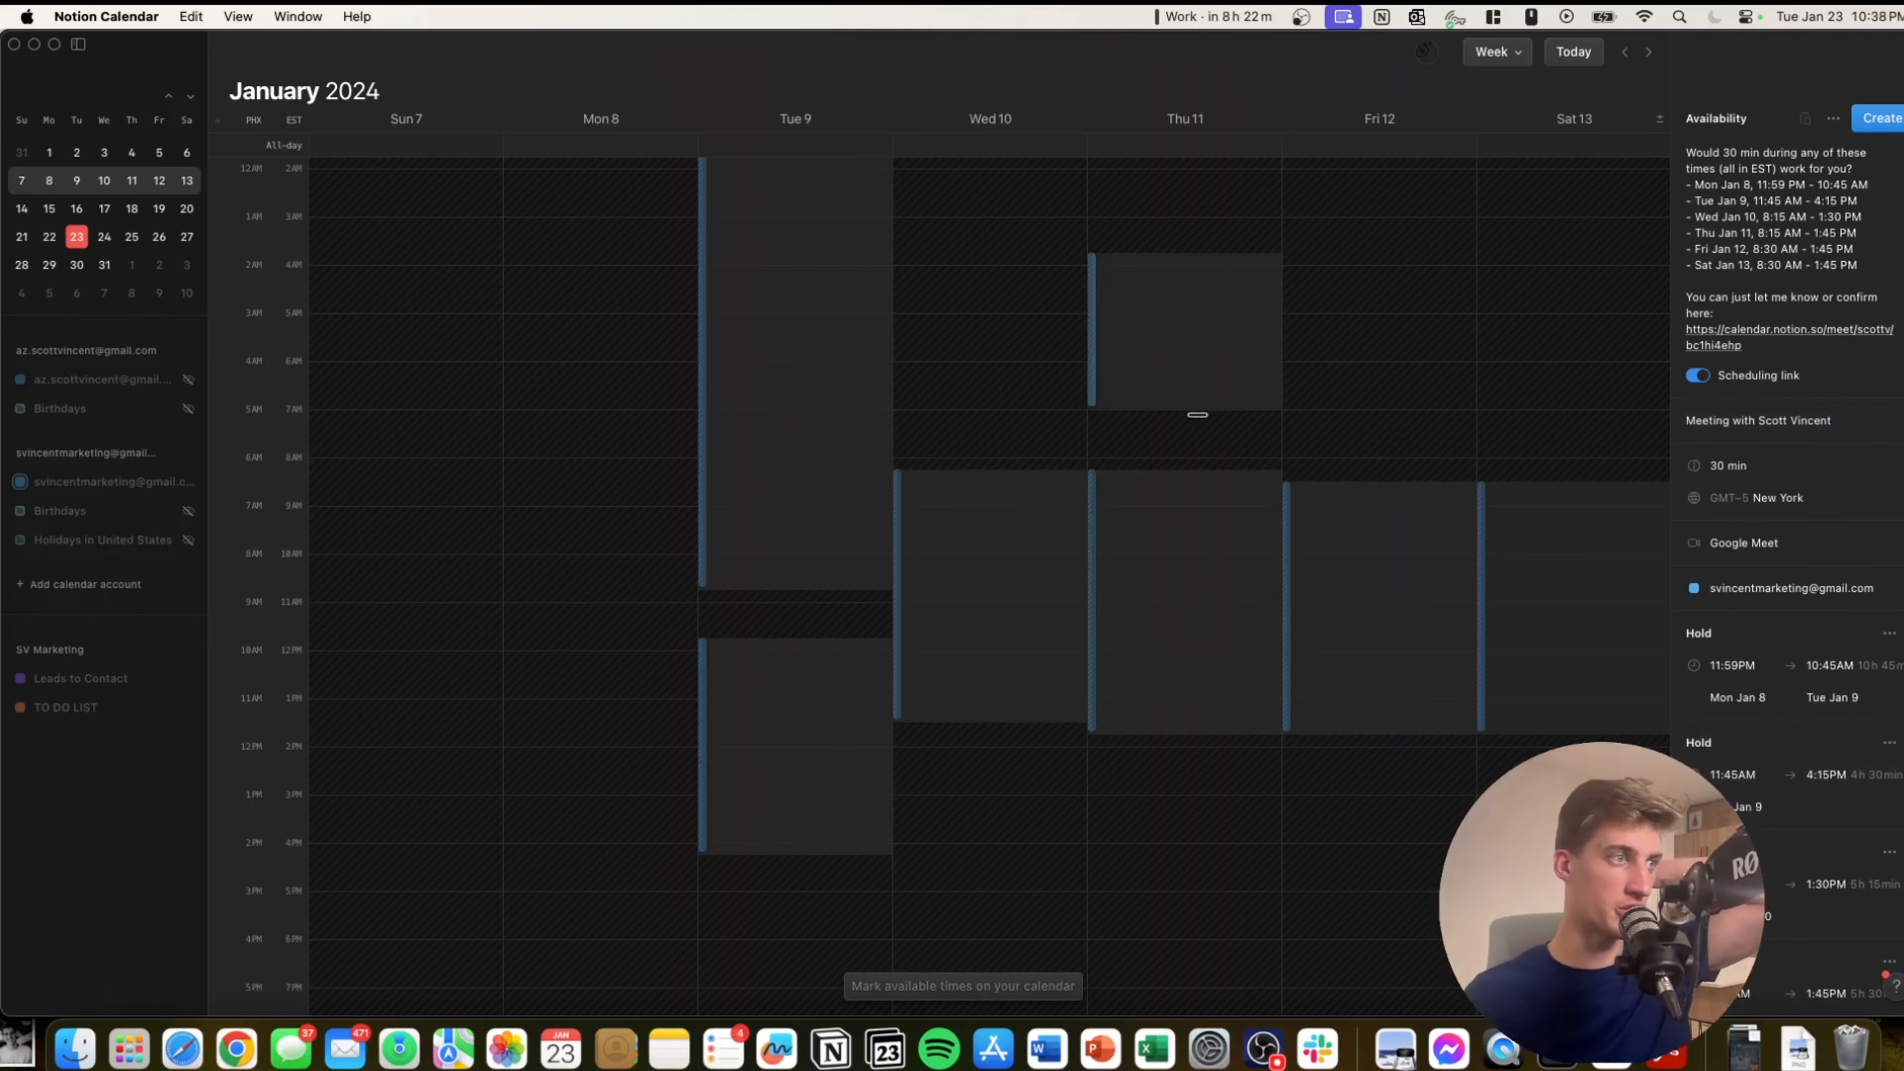
pyautogui.moveTo(1413, 264); pyautogui.dragTo(1349, 410)
pyautogui.moveTo(1510, 263); pyautogui.dragTo(1526, 411)
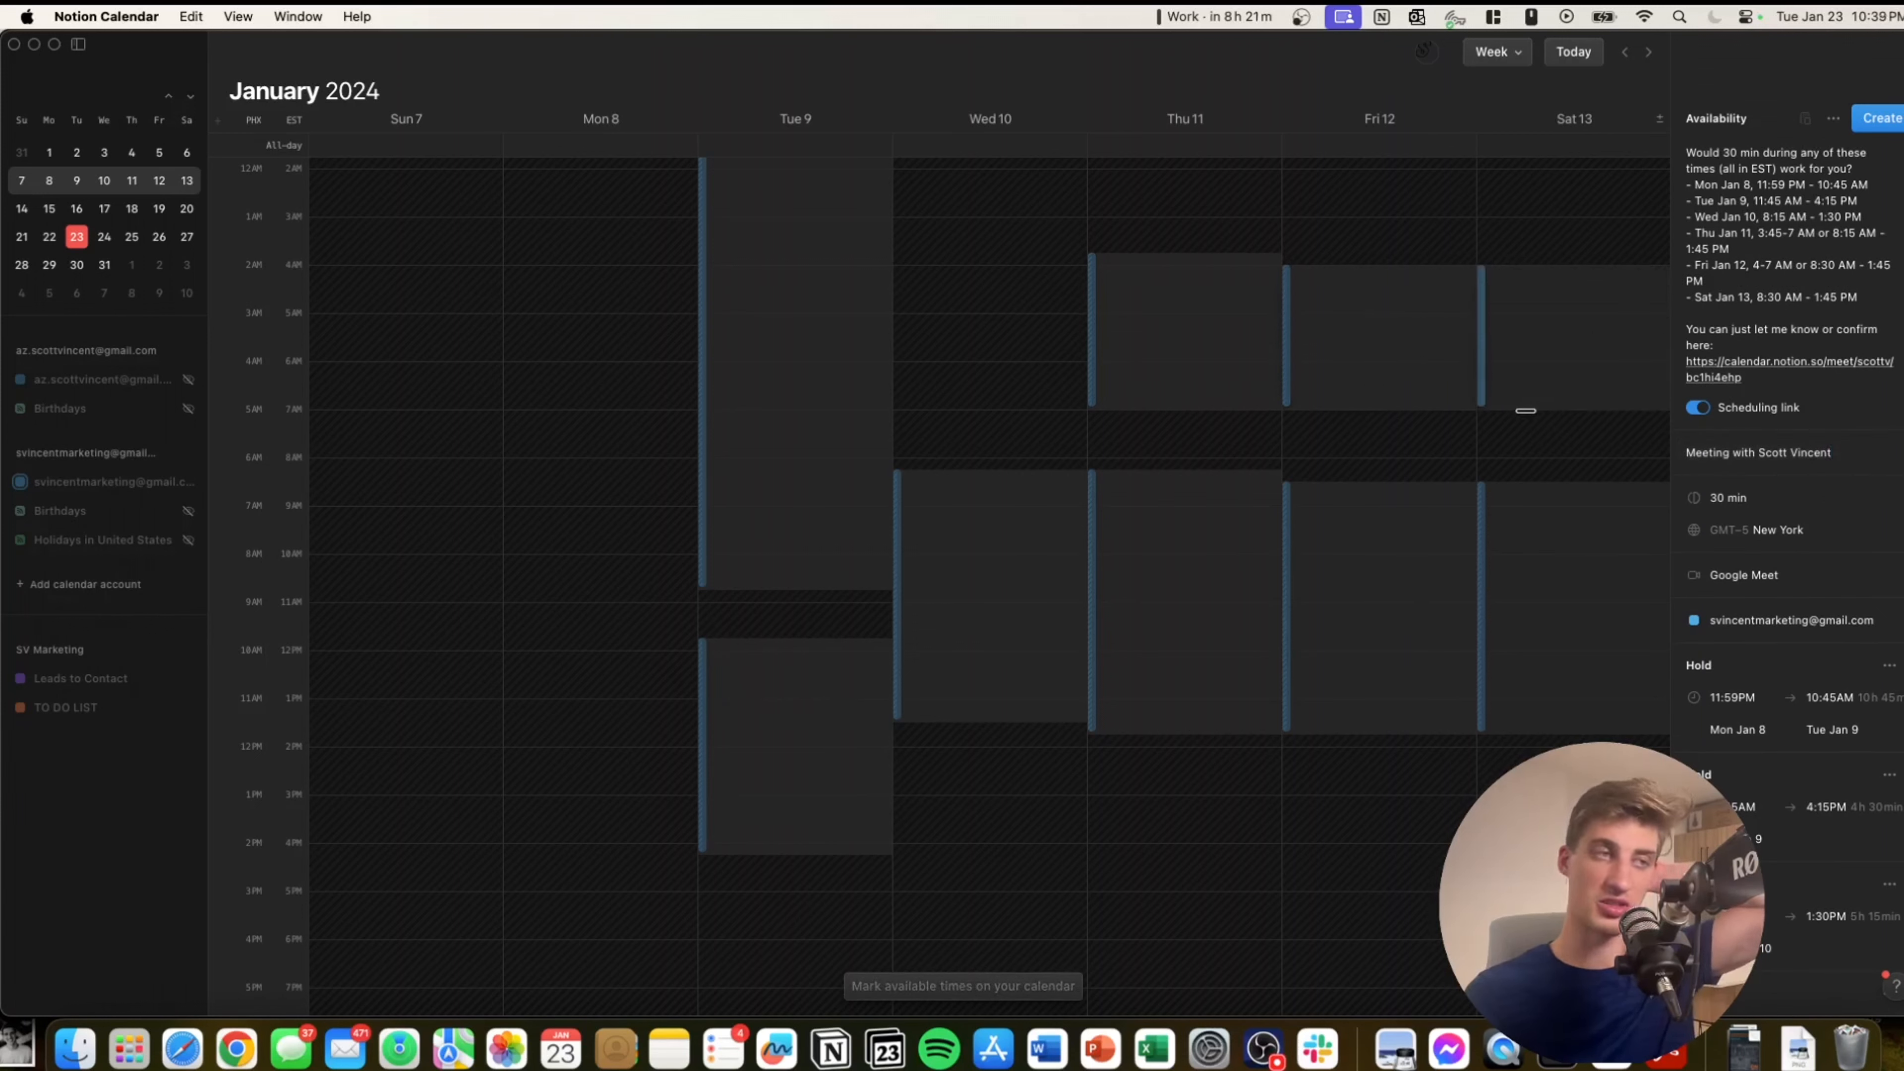
pyautogui.moveTo(1519, 409); pyautogui.dragTo(1519, 409)
pyautogui.moveTo(1026, 314); pyautogui.dragTo(1007, 430)
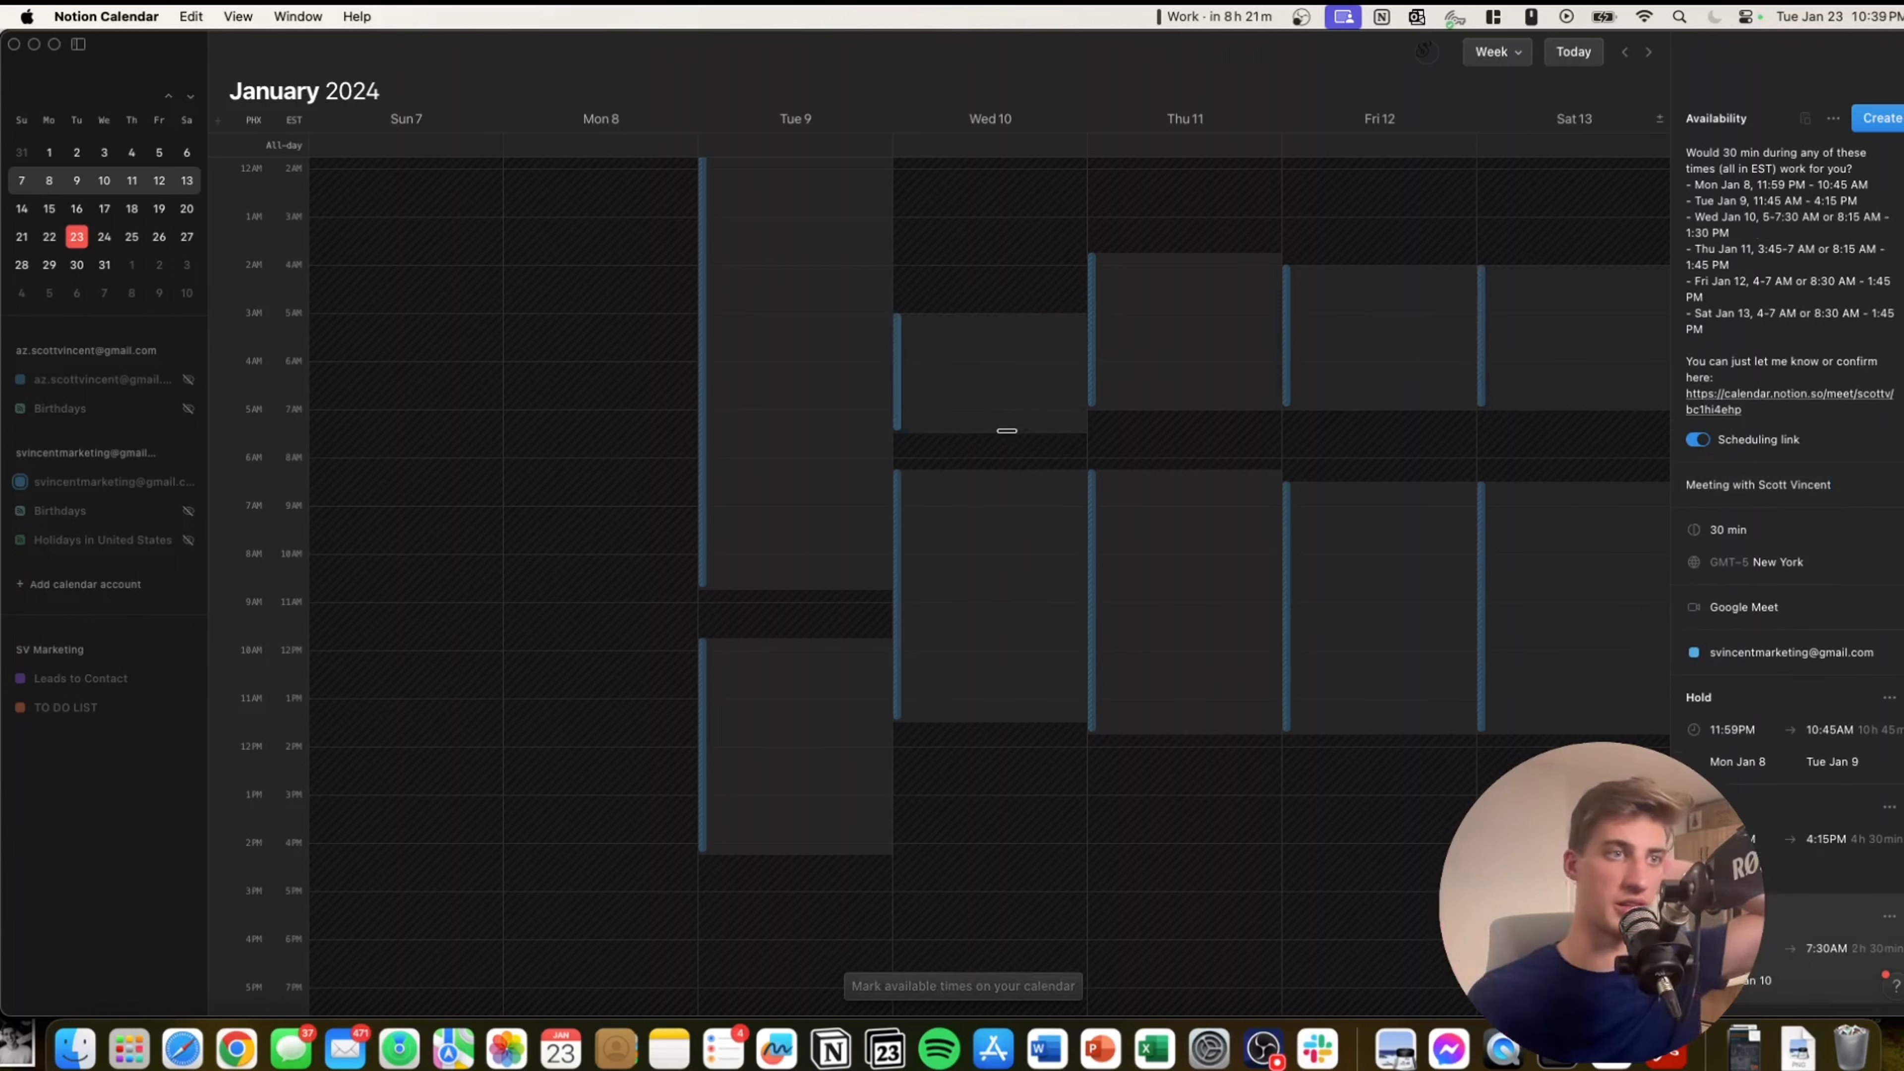